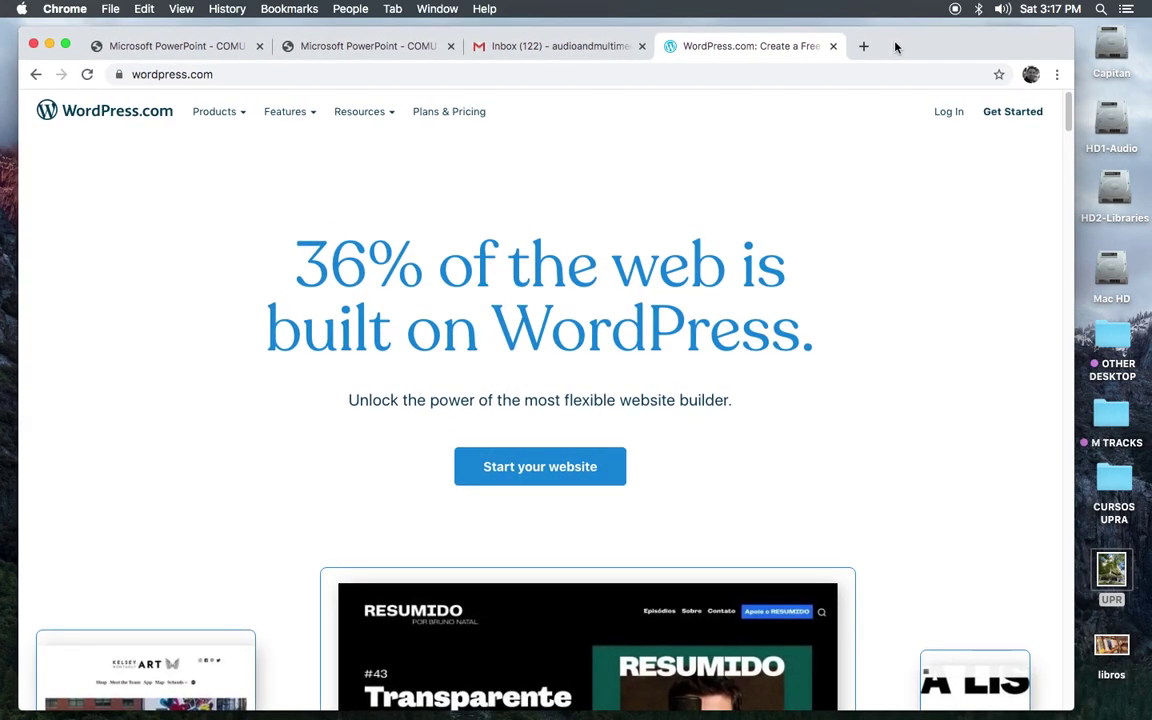
Step: Widen the Chrome window and begin WordPress.com sign-up via Get Started
left_click_drag(1074, 275, 1128, 285)
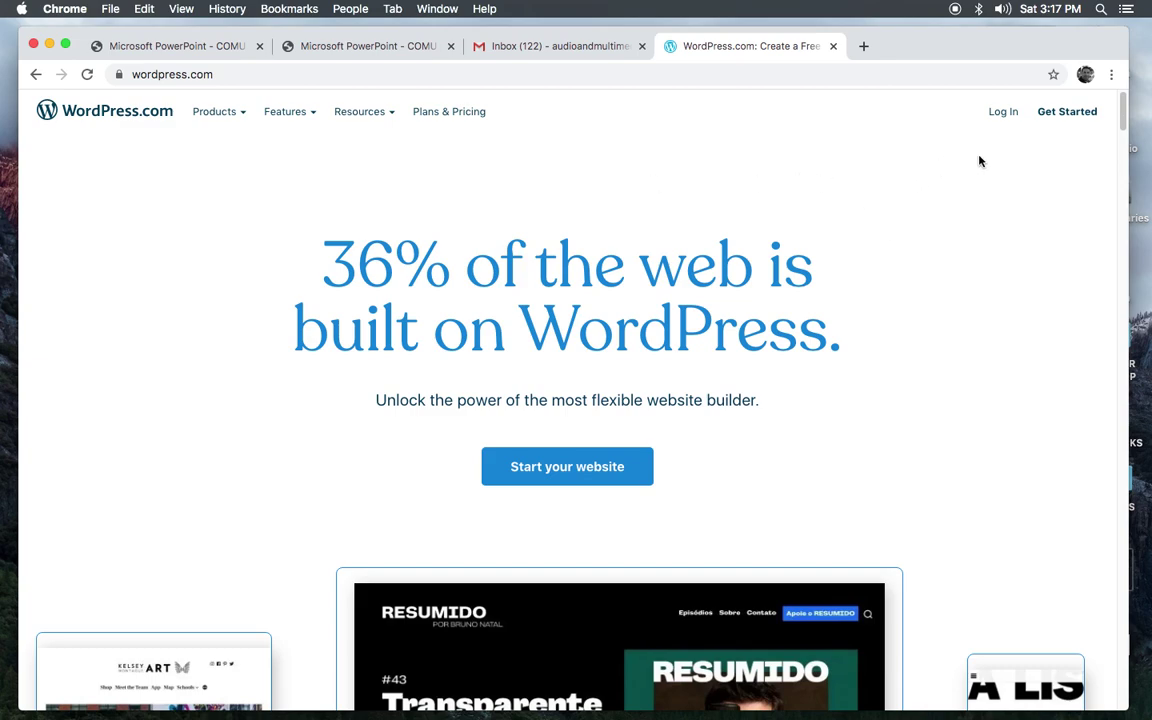
left_click(1052, 118)
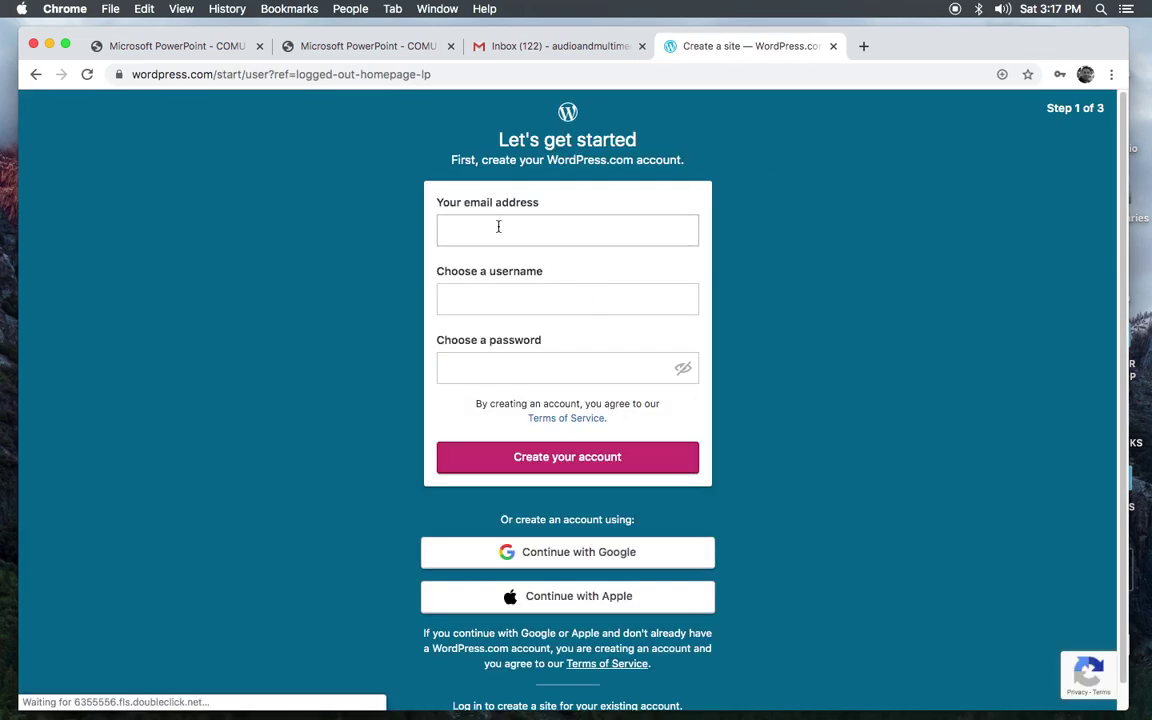
Step: Create the WordPress.com account with the owner's e-mail address, a username and a password
left_click(465, 226)
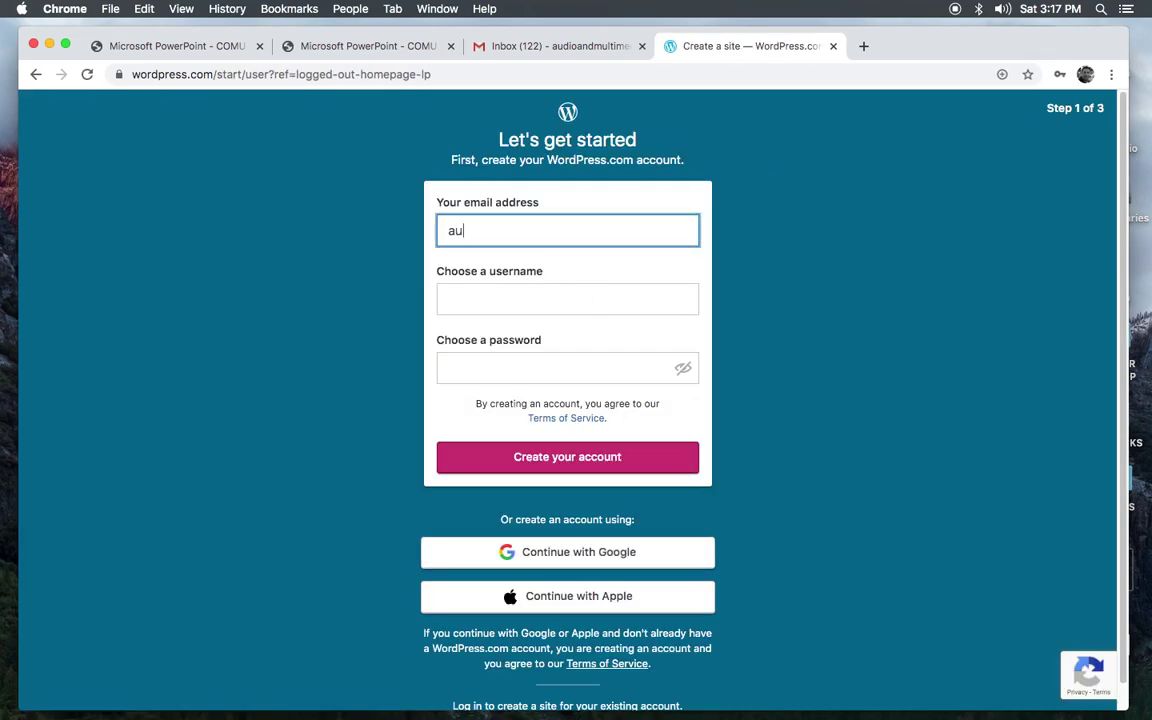
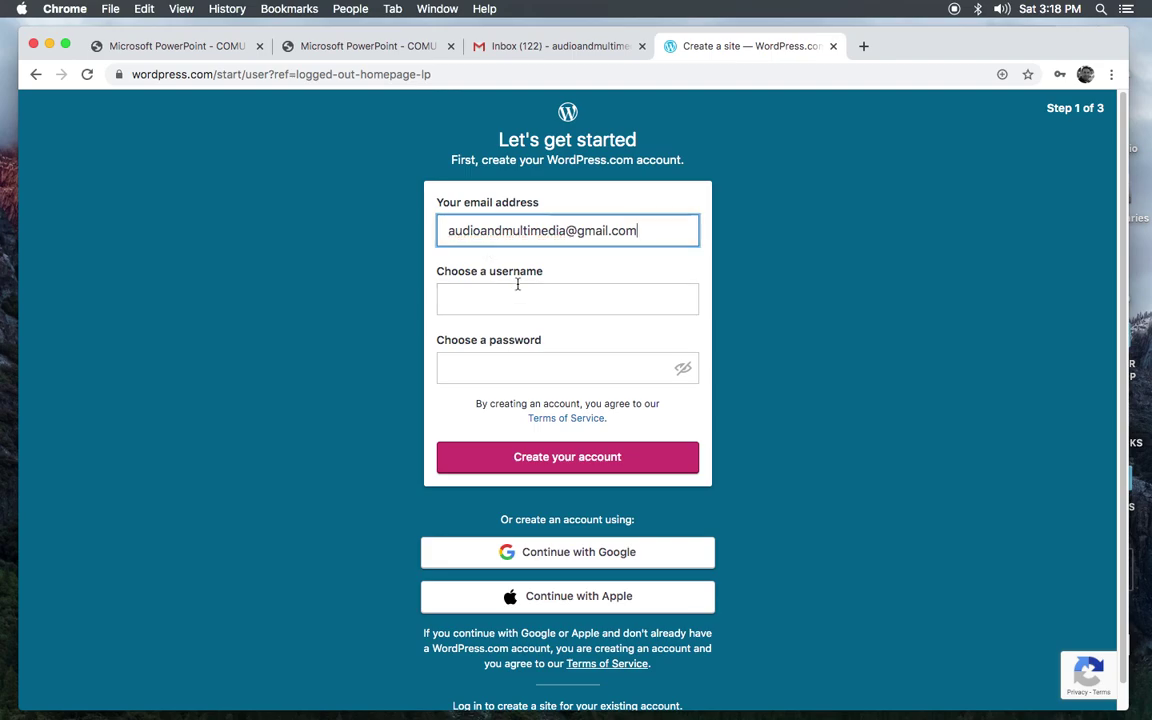
left_click(461, 299)
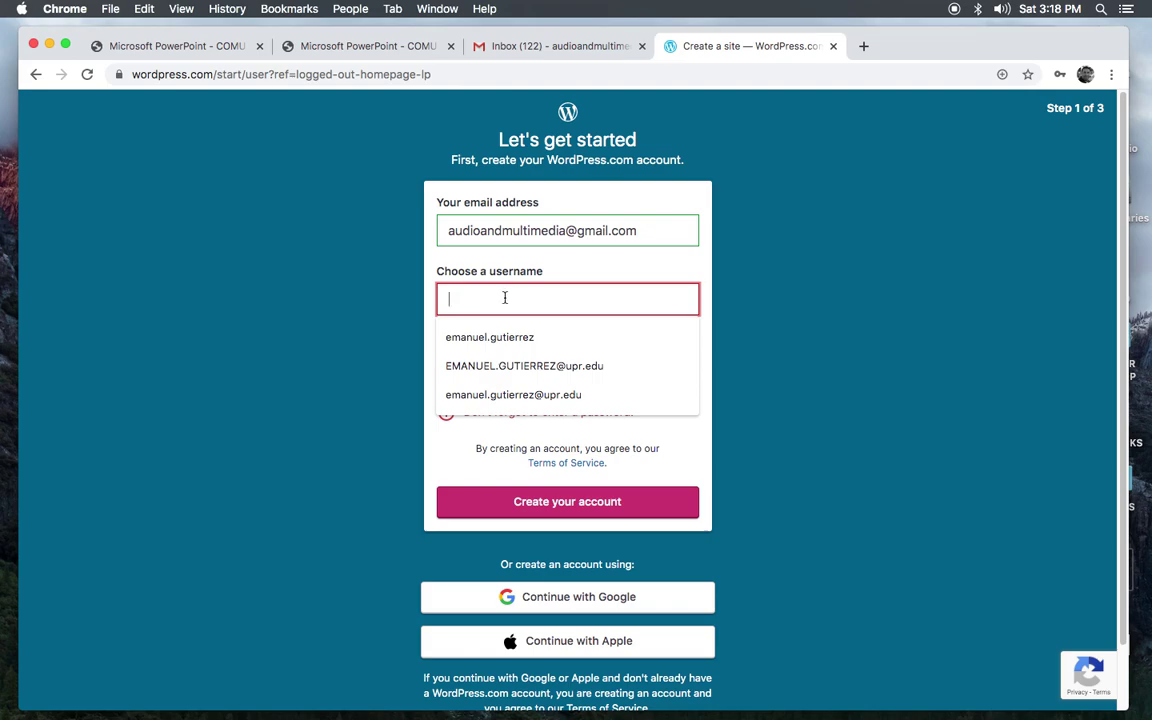
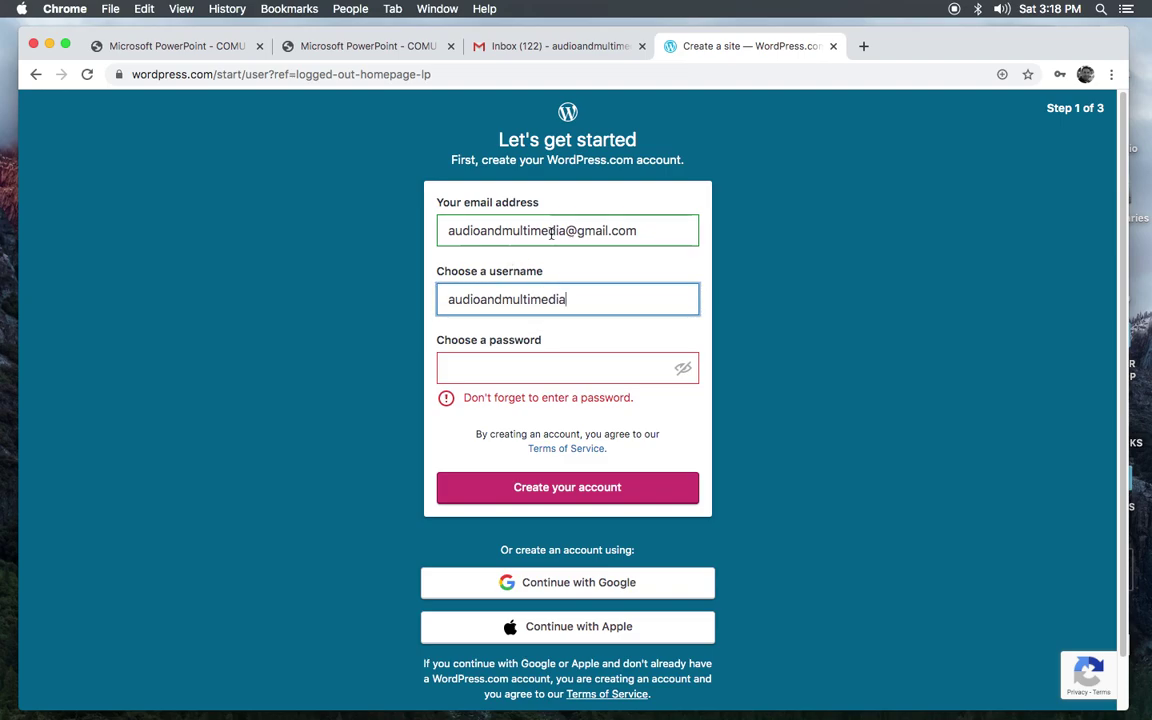
left_click(504, 359)
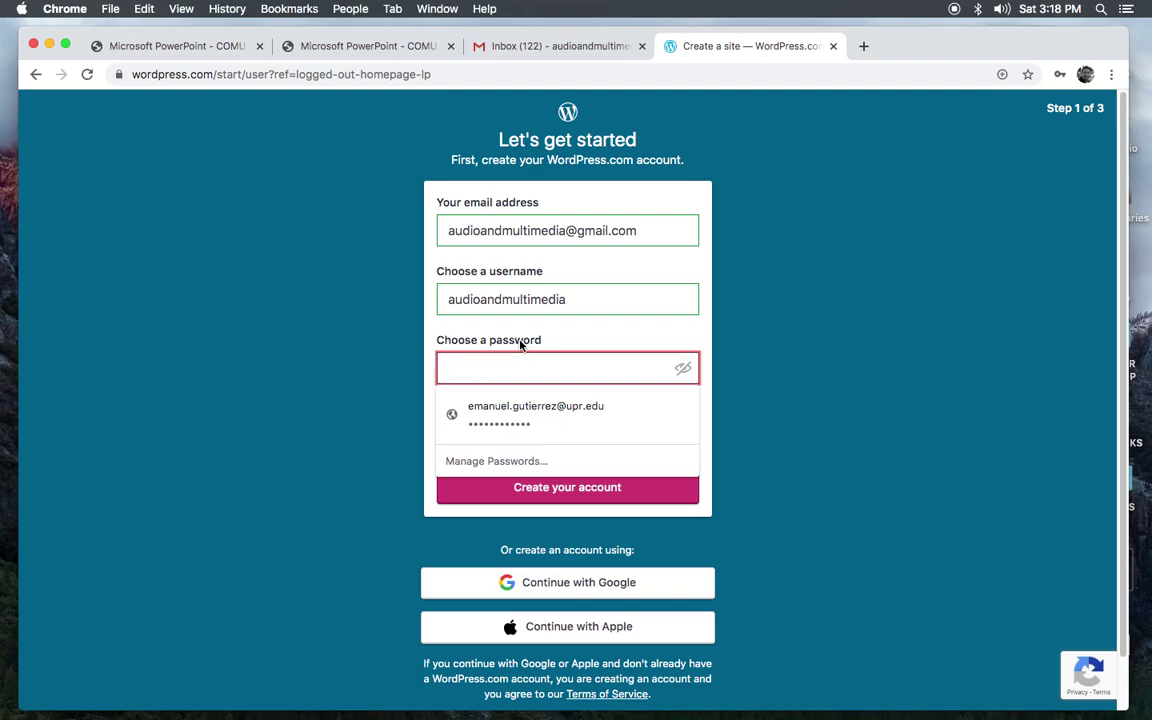
type("••••")
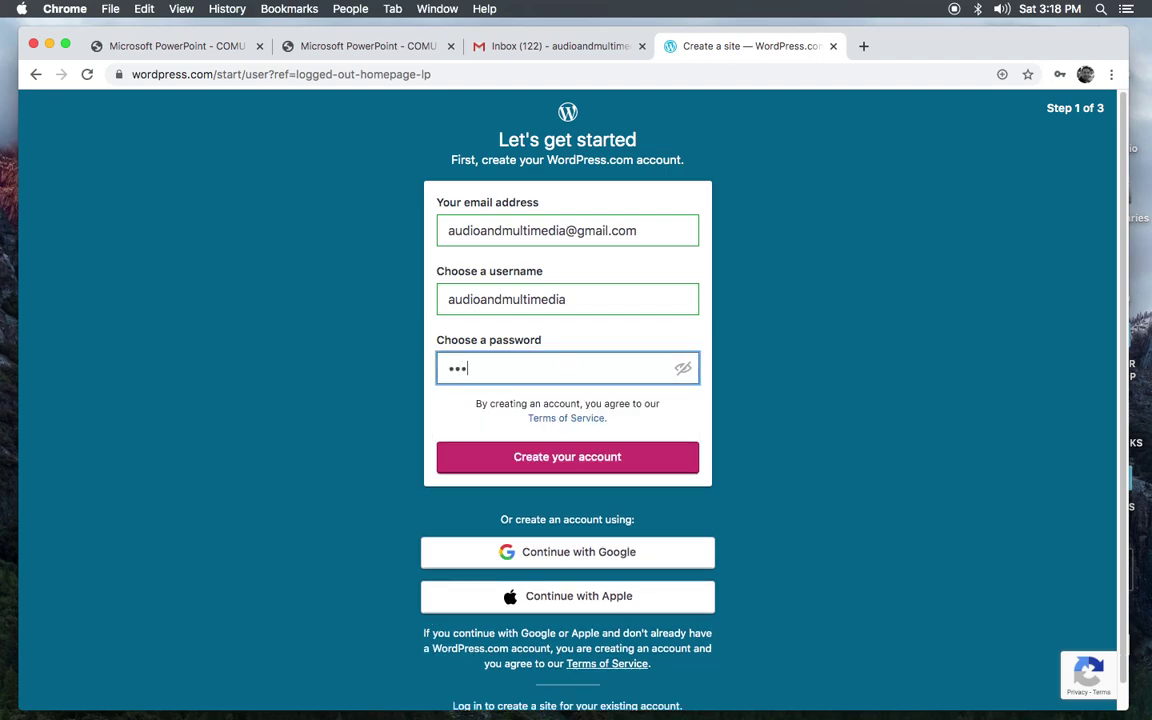
type("••••••")
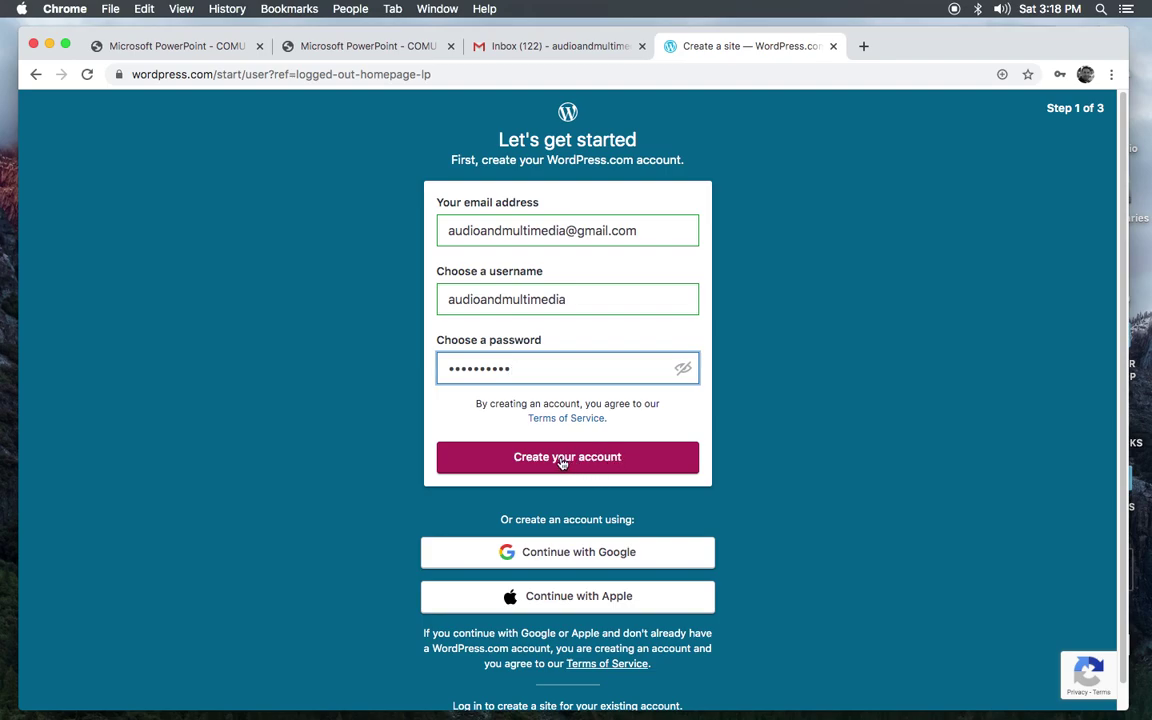
left_click(563, 462)
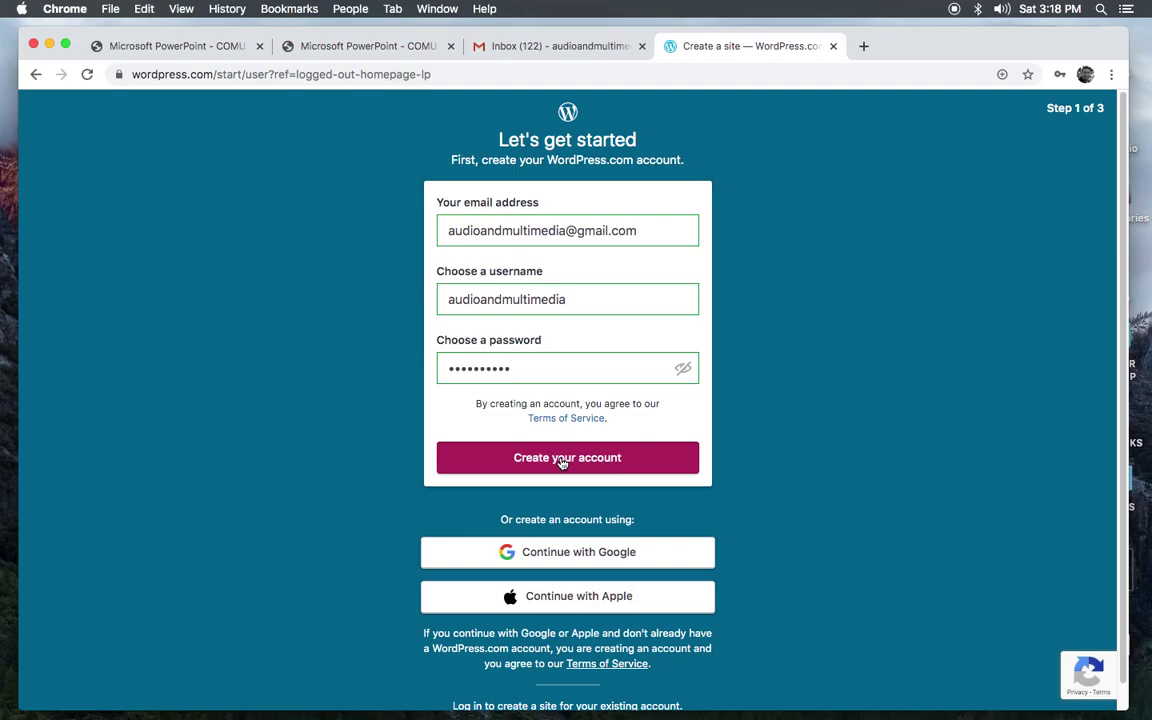
left_click(563, 458)
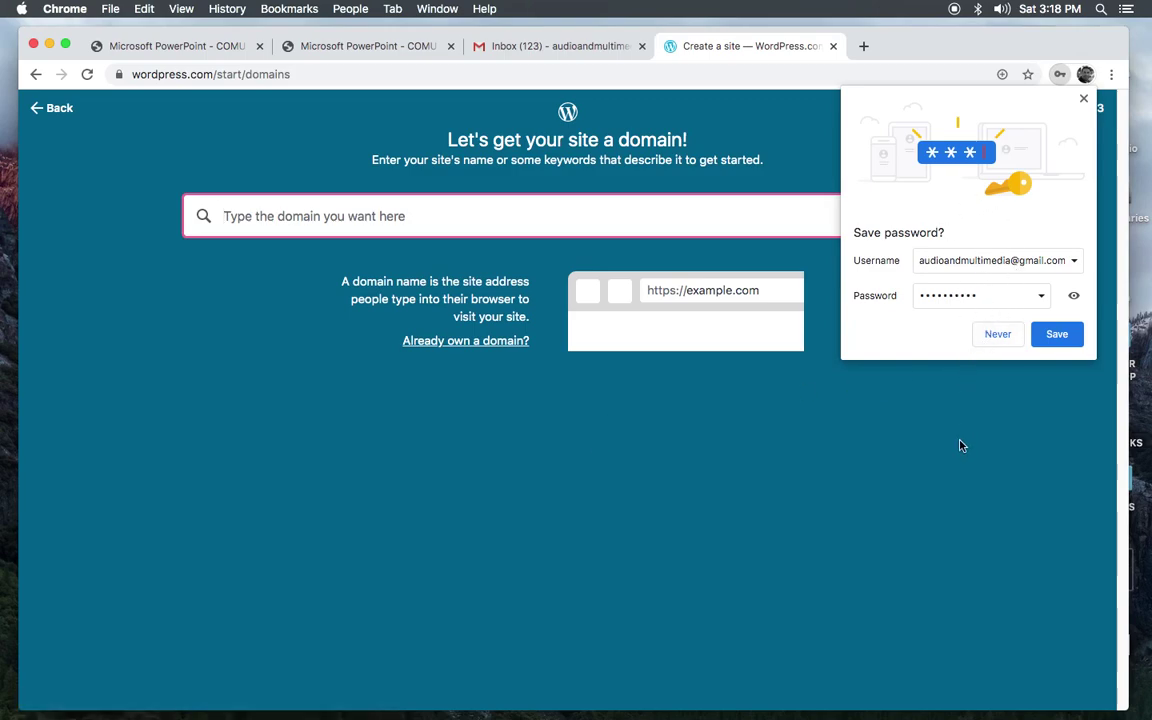
Step: Decline Chrome's password save and search domains for 'uprastoreporfolio'
left_click(996, 340)
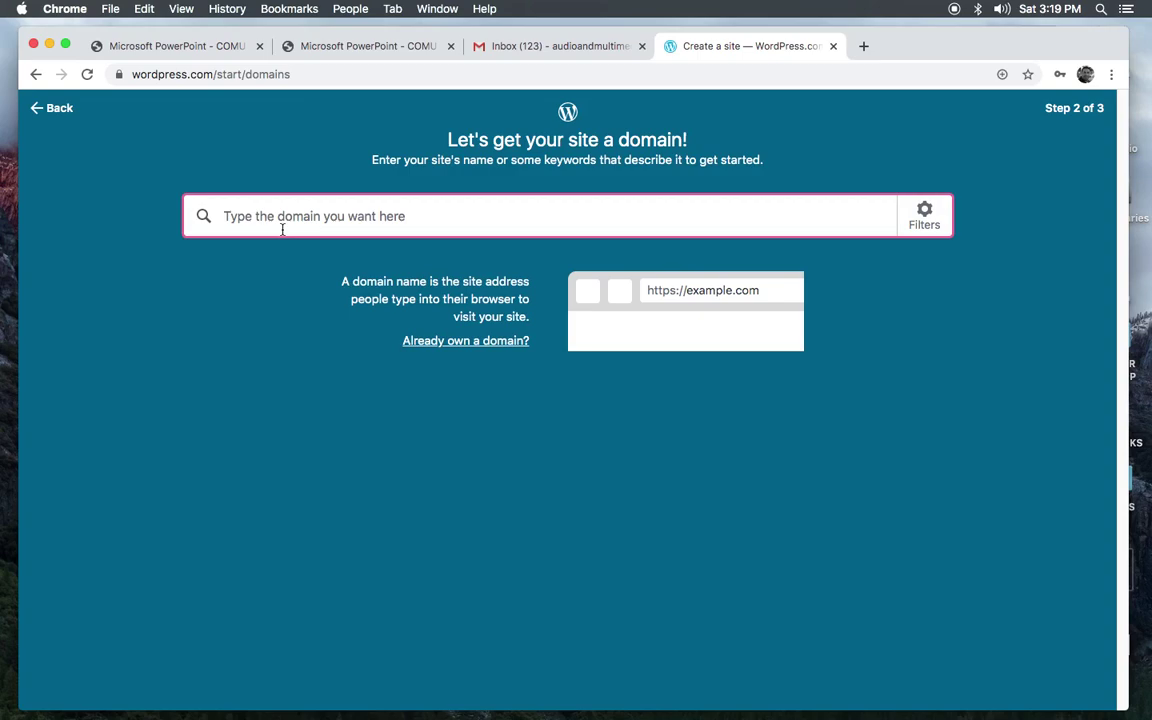
type("upr")
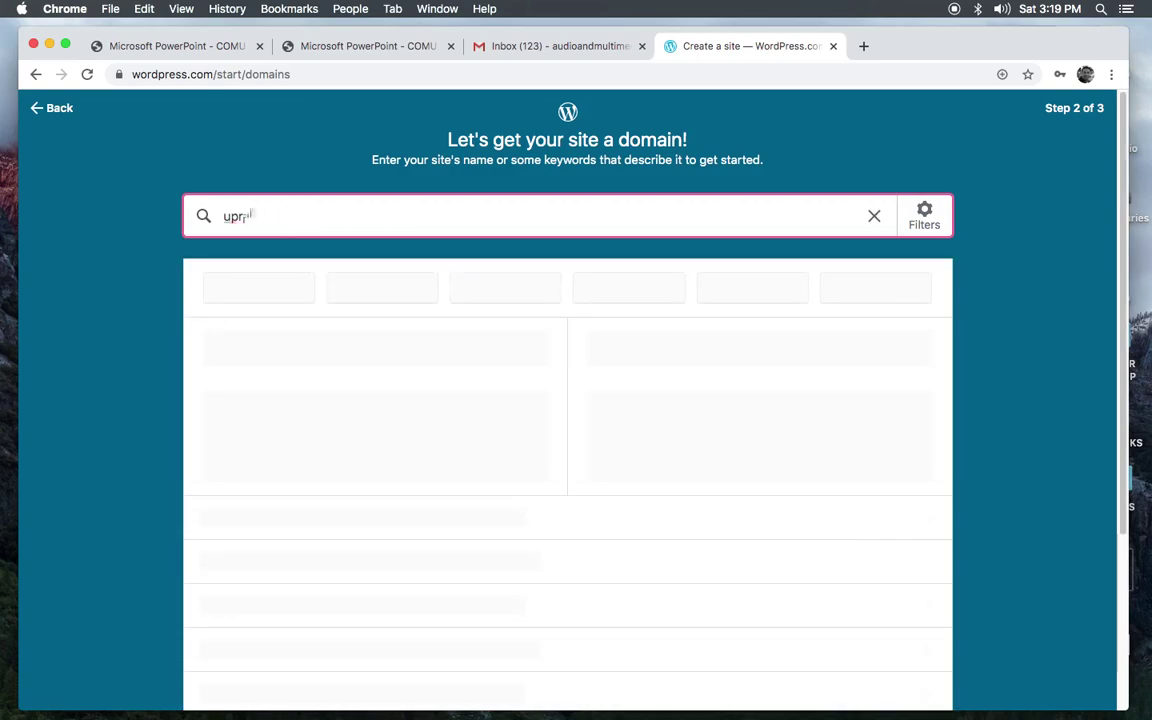
type("asto")
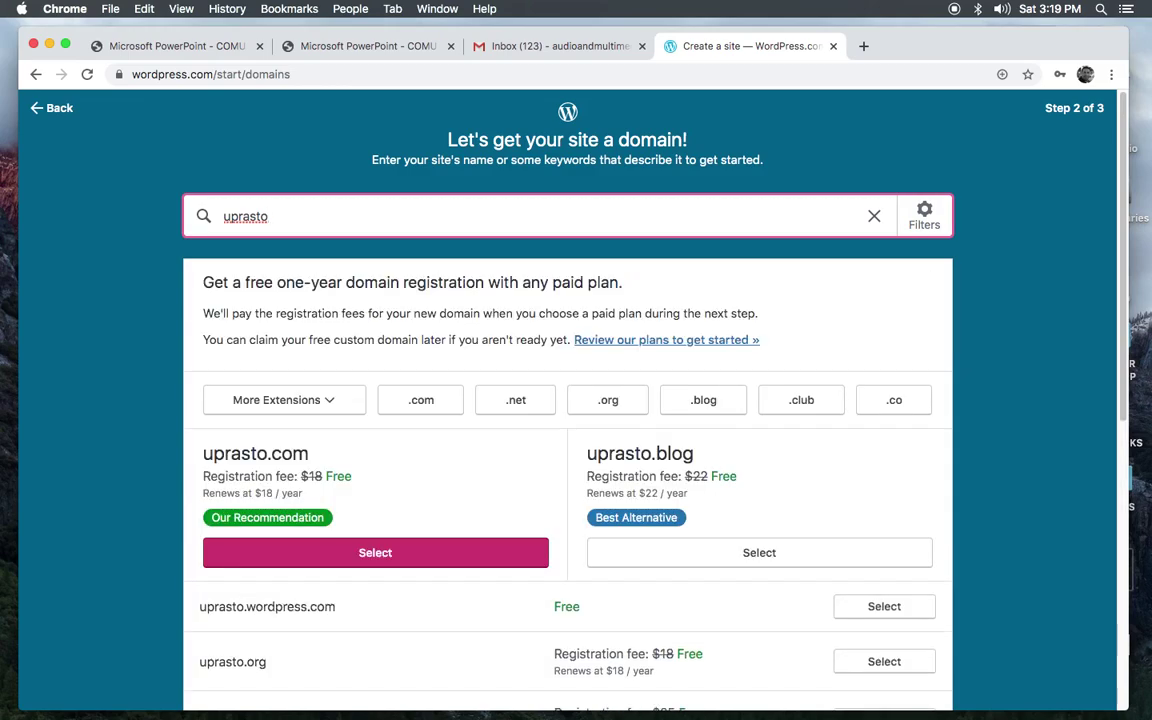
key("BackSpace")
type("o")
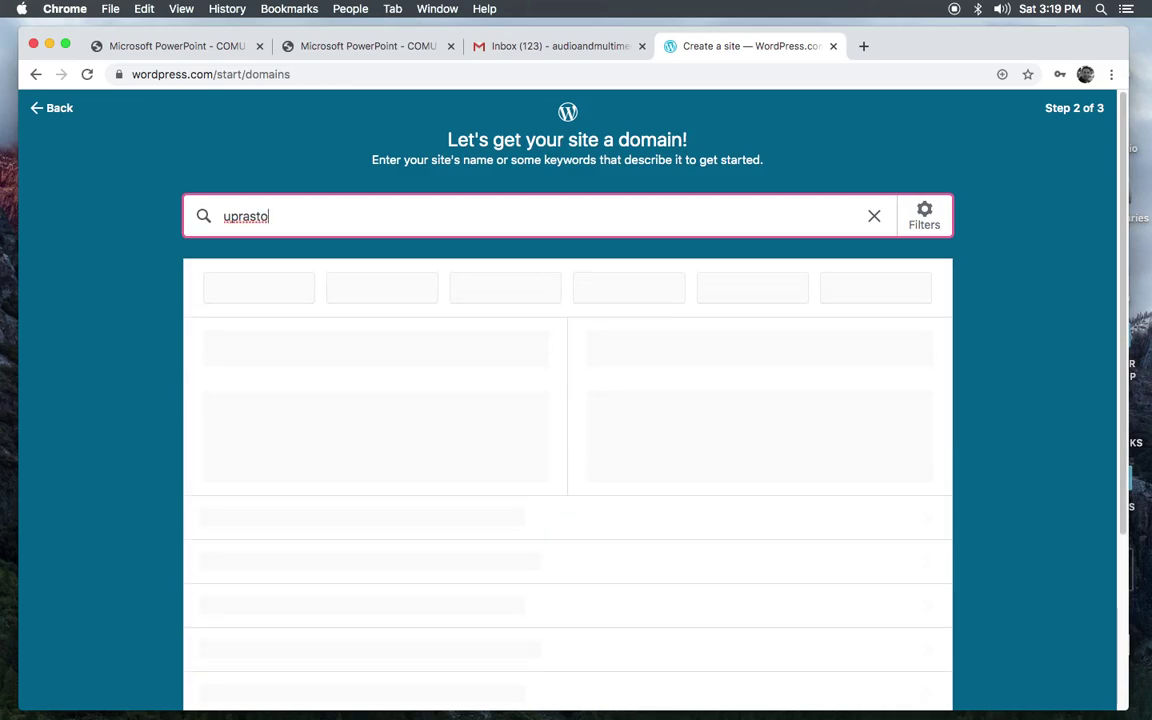
type("rep")
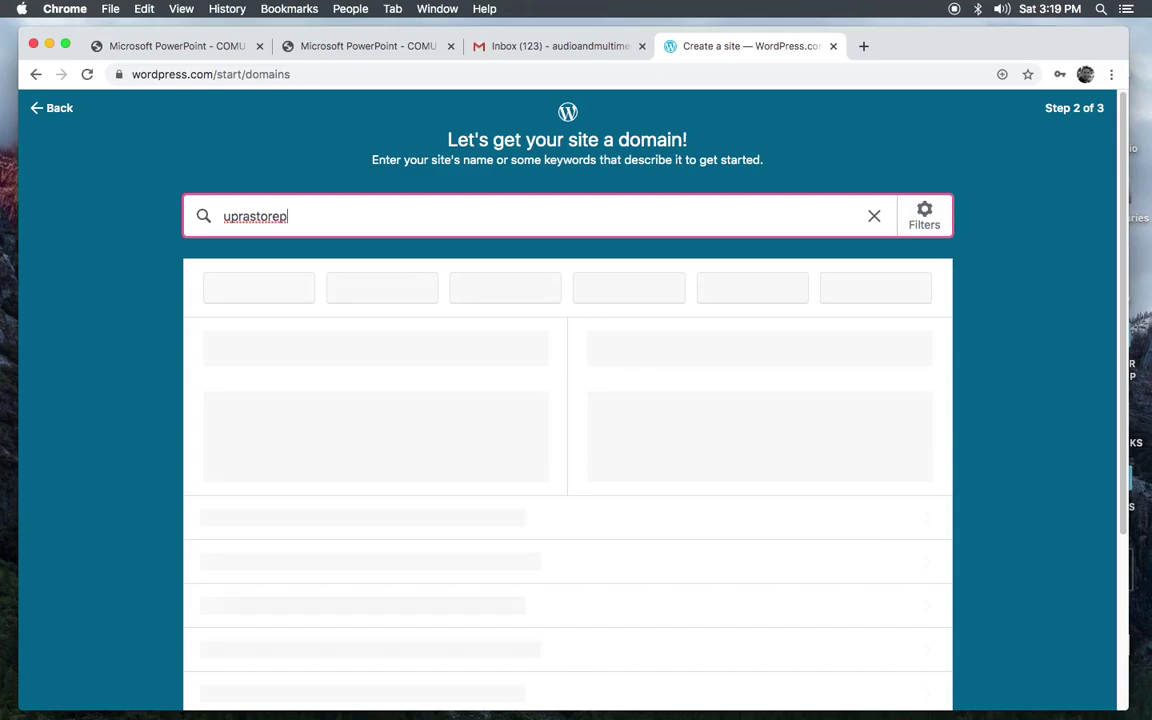
type("ort")
key("BackSpace")
key("BackSpace")
key("BackSpace")
key("BackSpace")
type("folio")
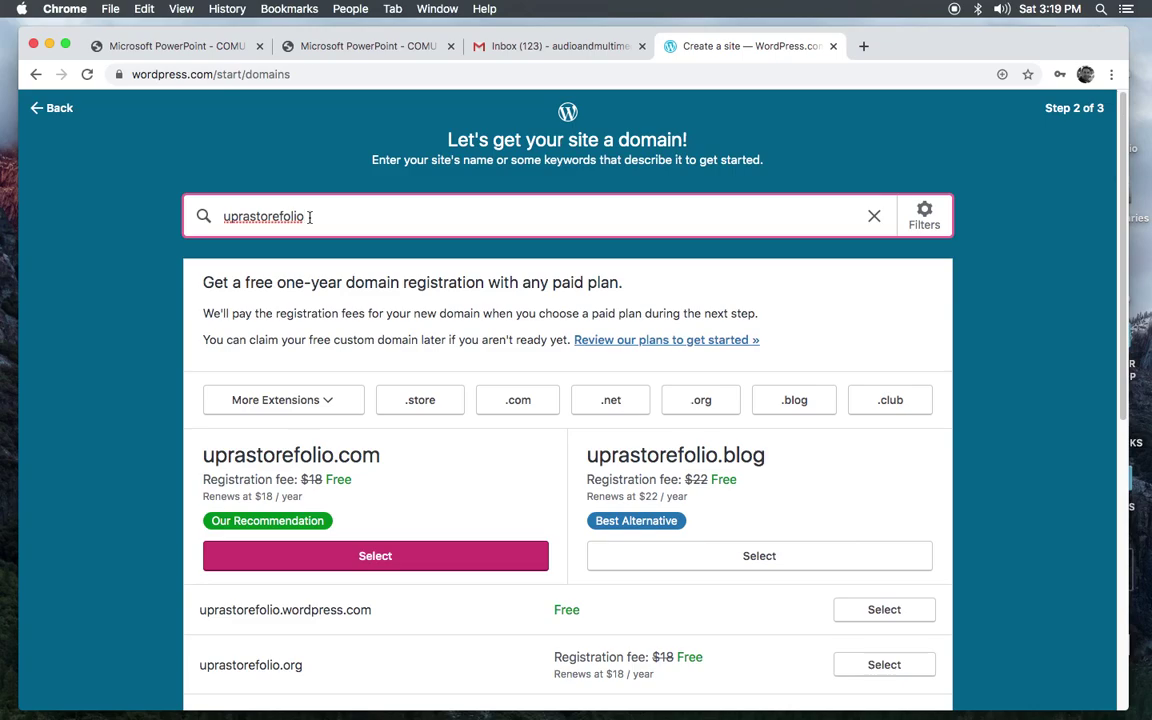
Step: Replace the domain search with the user's full name and tweak it to compare suggestions
left_click_drag(309, 217, 188, 221)
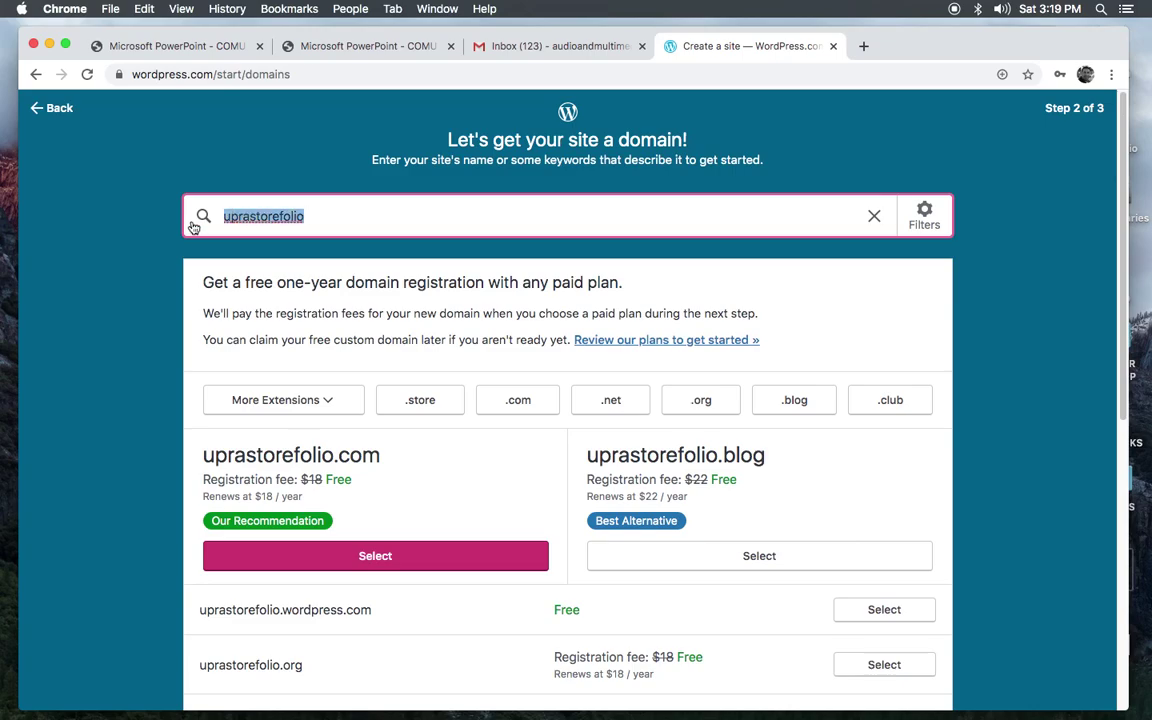
key("BackSpace")
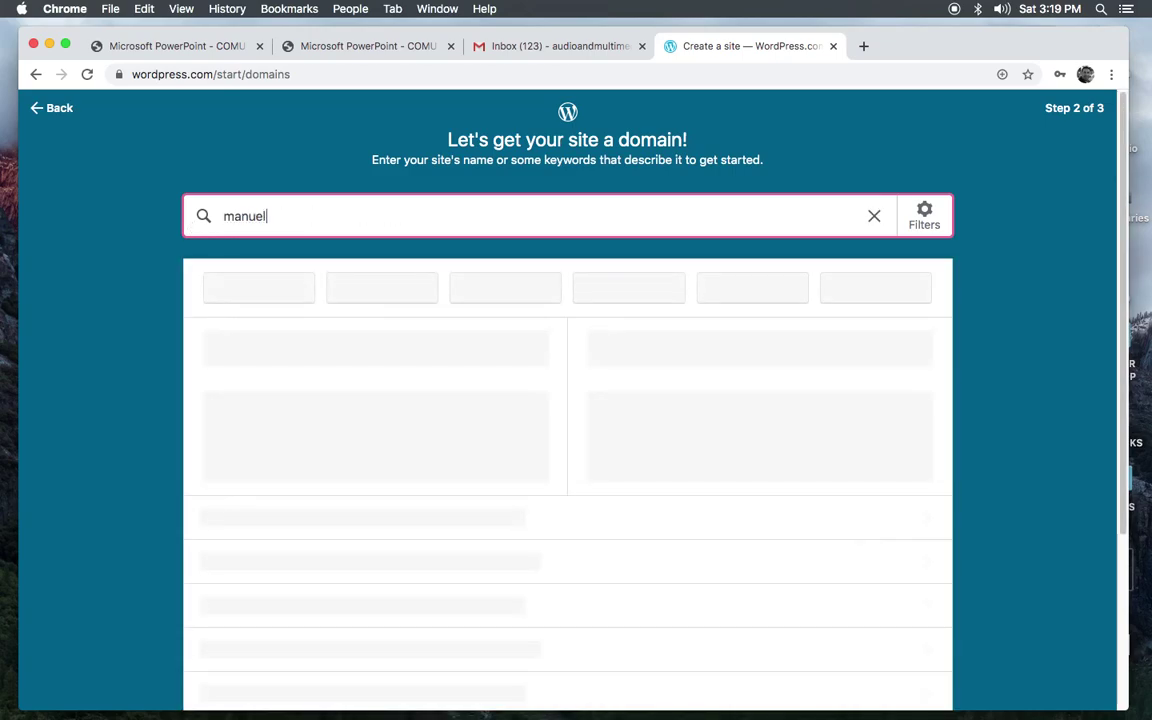
left_click(222, 217)
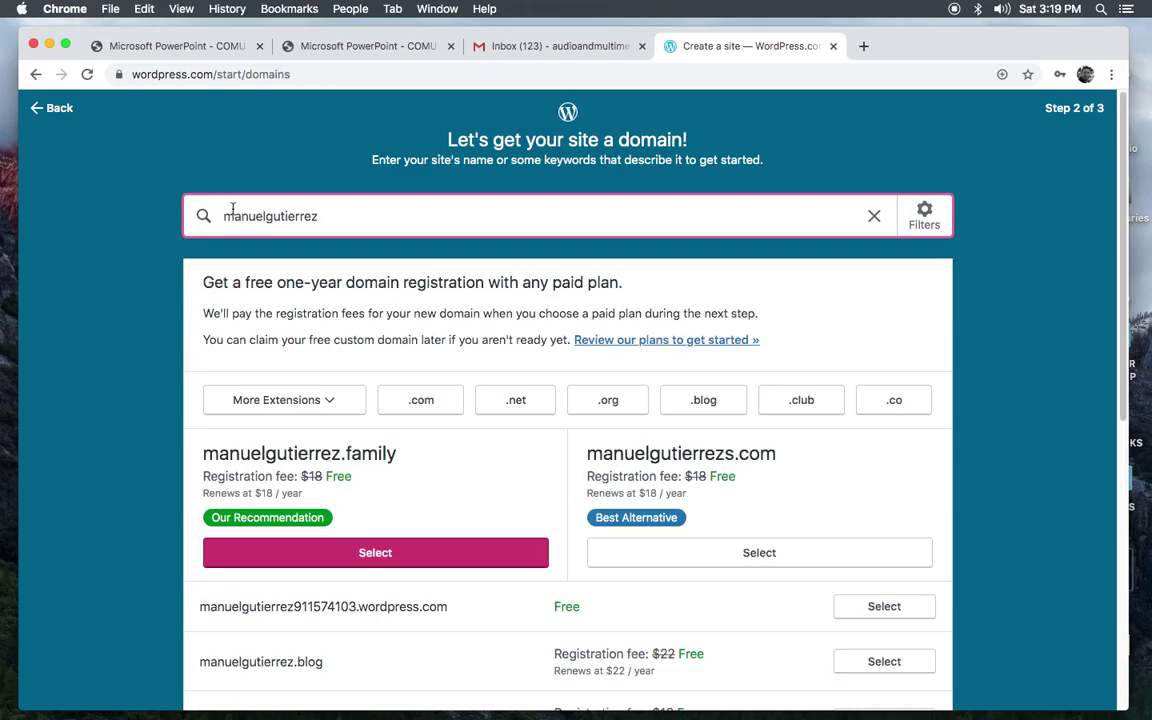
type("e")
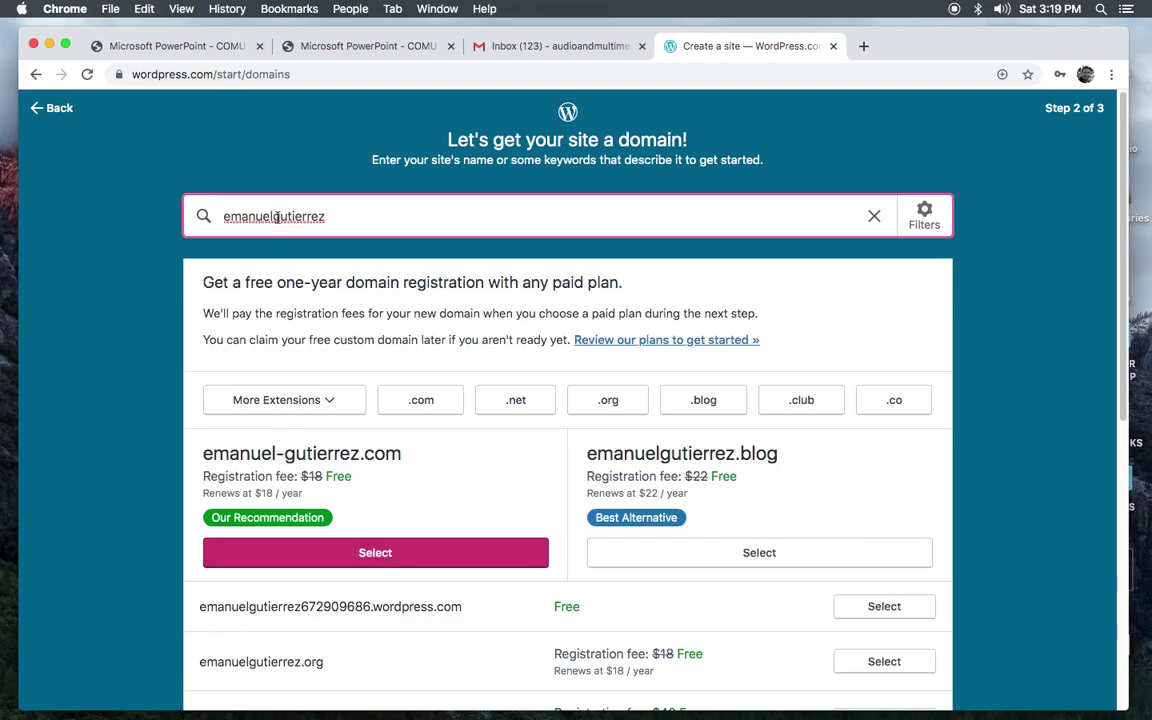
Step: Try alternative first-name variants in the domain search
left_click_drag(276, 218, 330, 218)
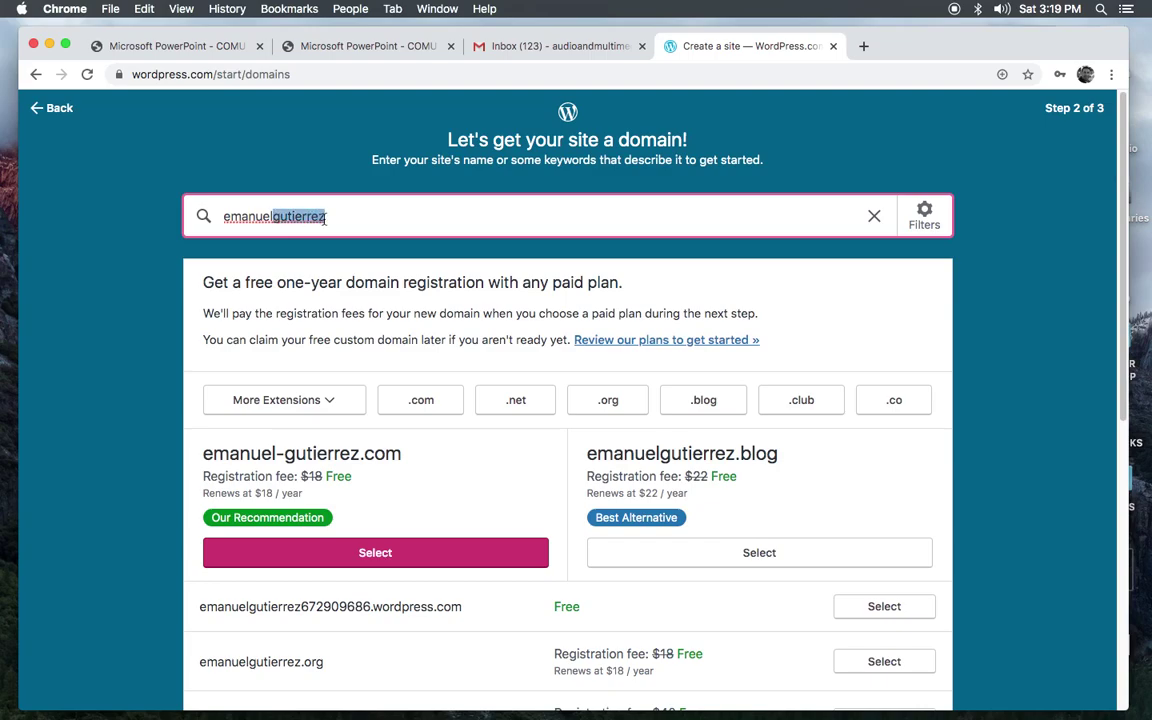
type("fernando")
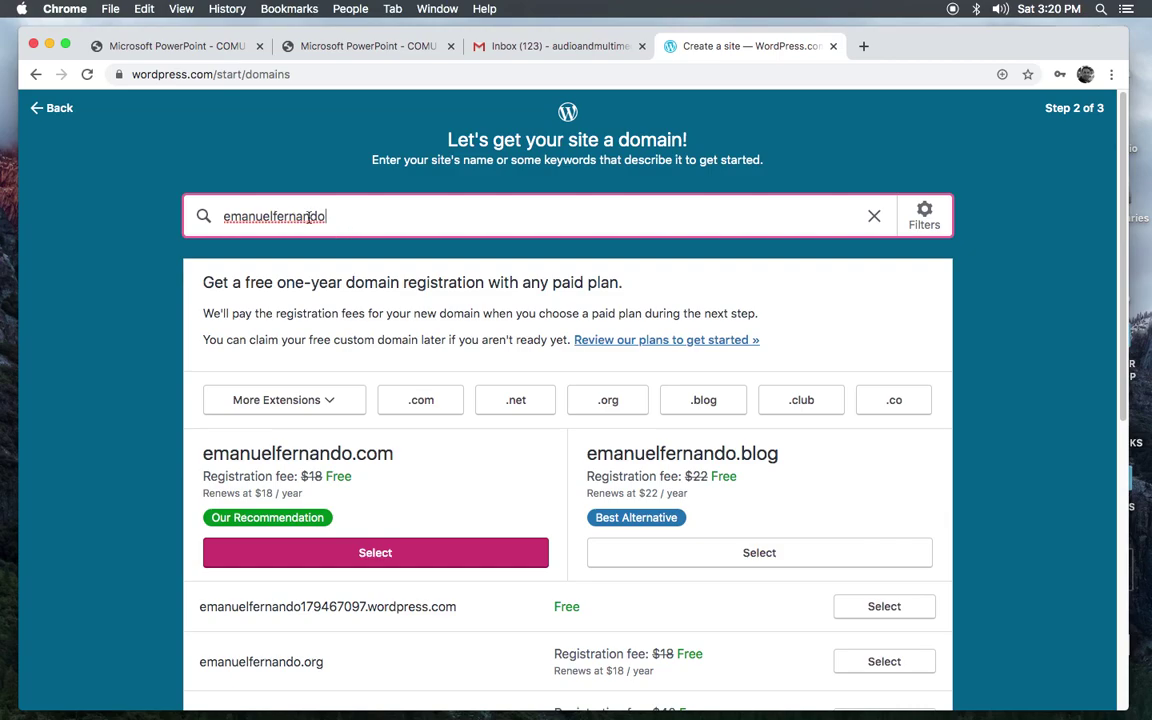
left_click_drag(274, 216, 357, 217)
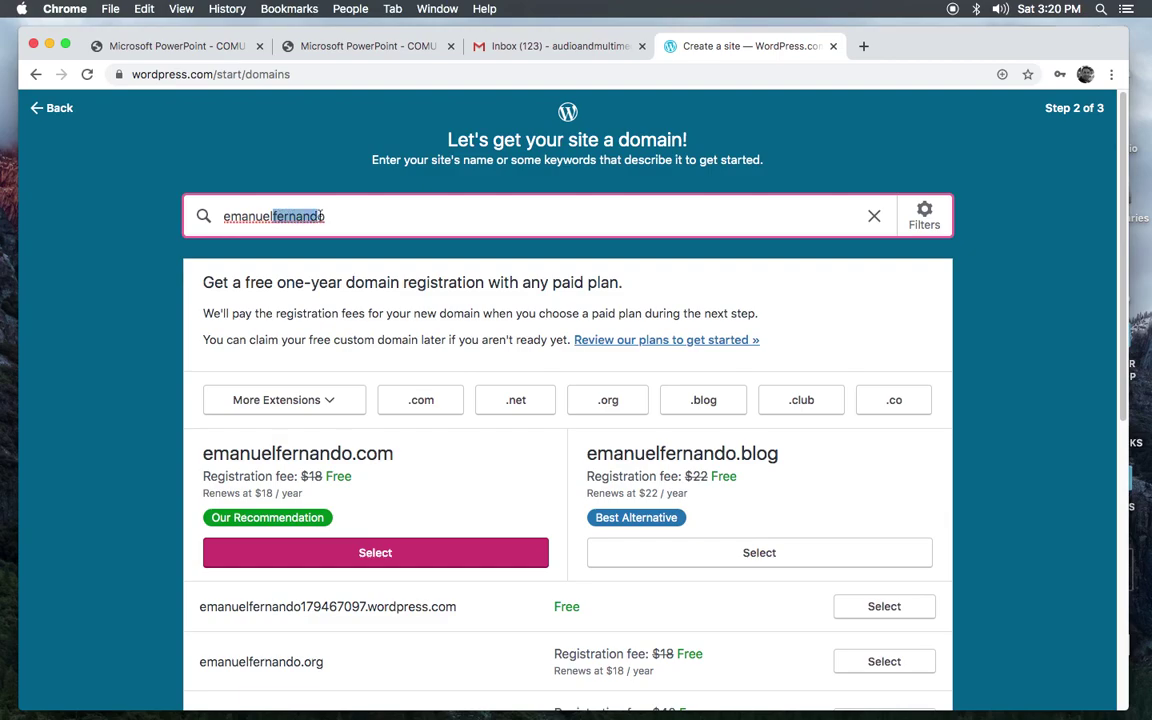
type("manny")
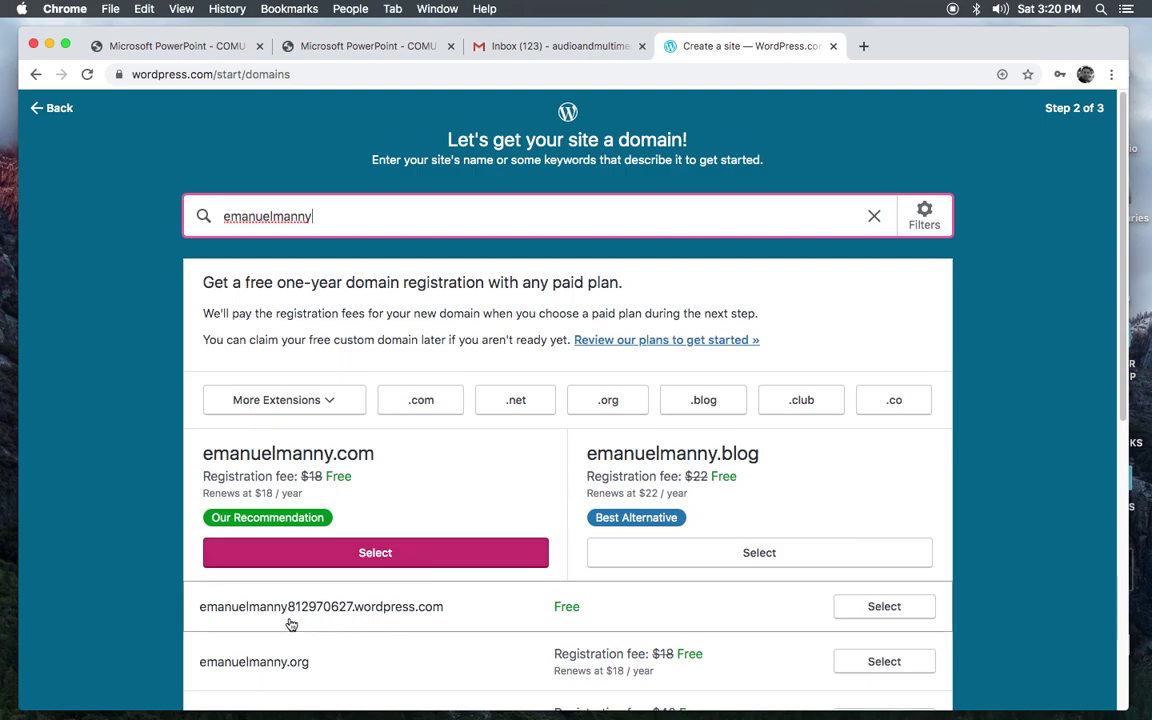
Step: Search 'uprastorefolio' and select the free uprastorefolio.wordpress.com address
left_click_drag(289, 216, 204, 219)
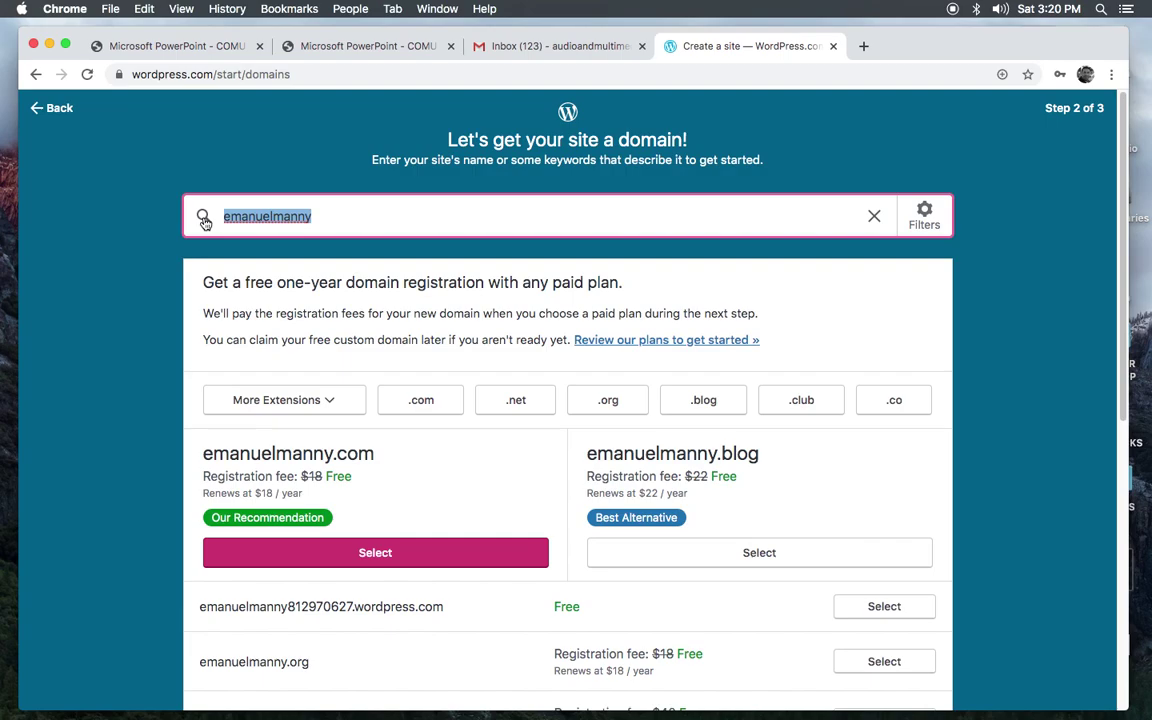
key("BackSpace")
type("pra")
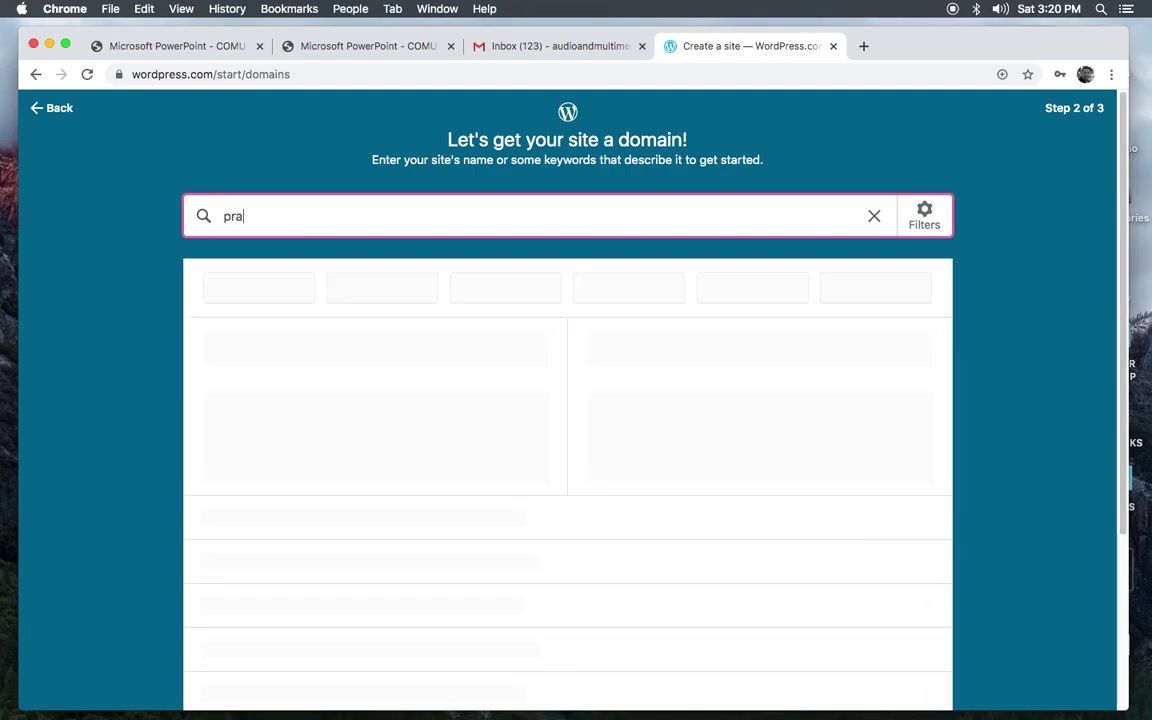
type("store")
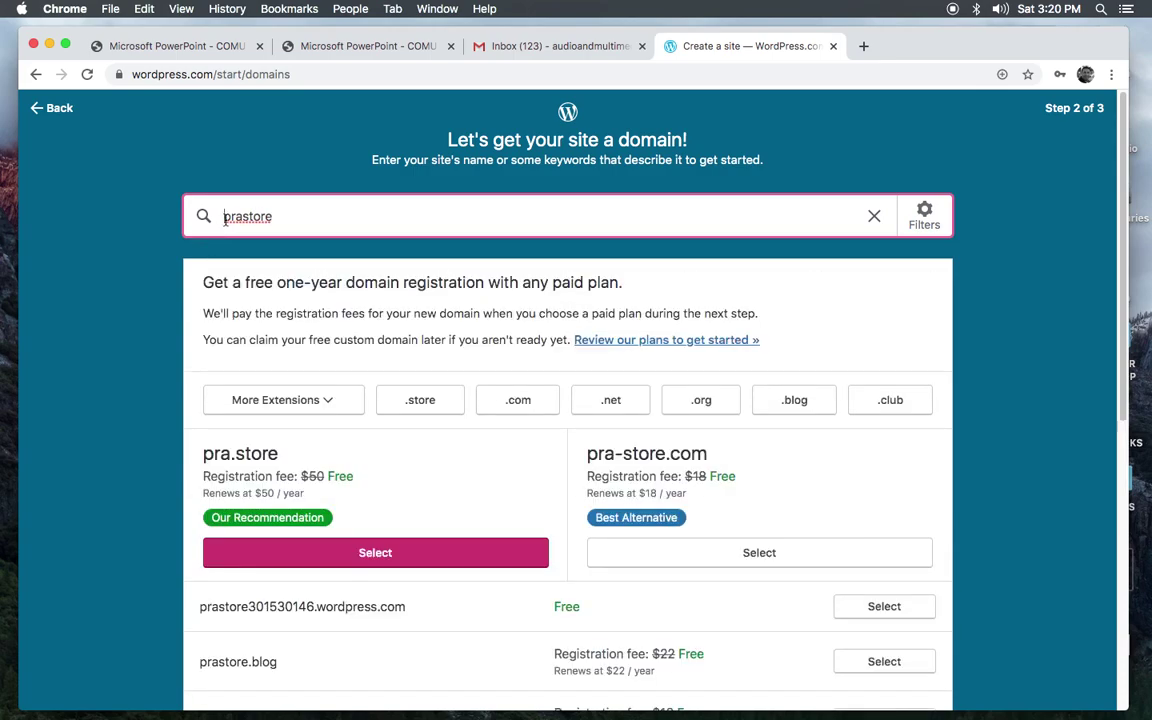
type("u")
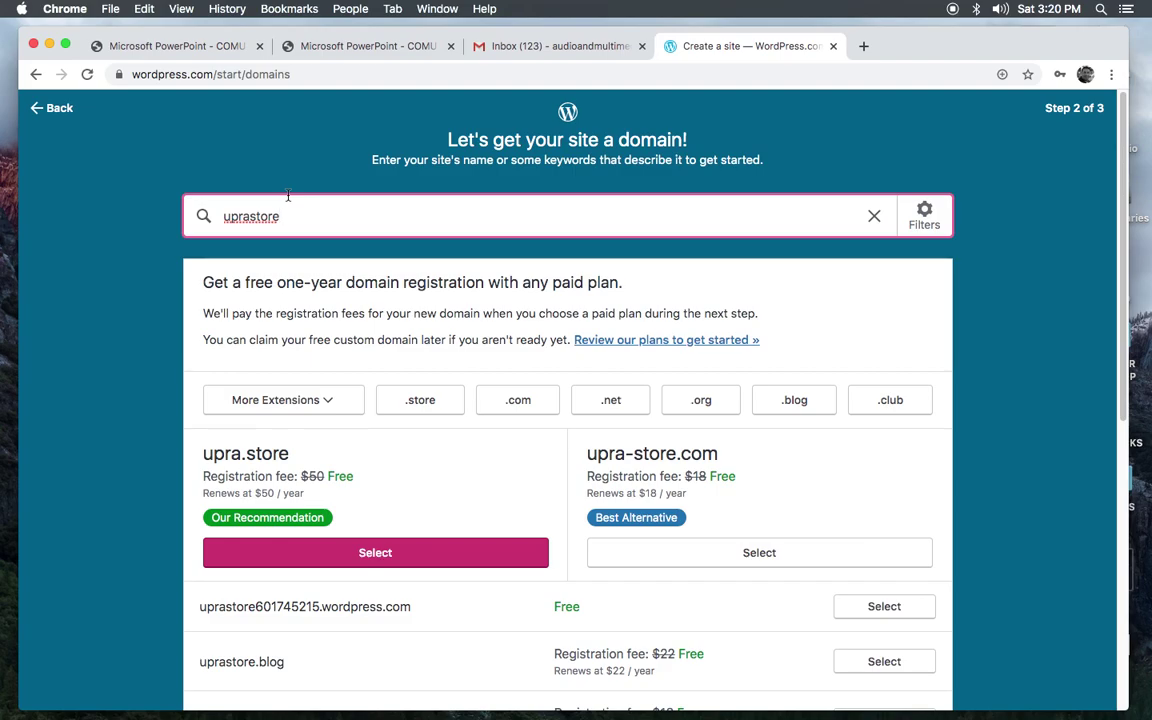
type("folio")
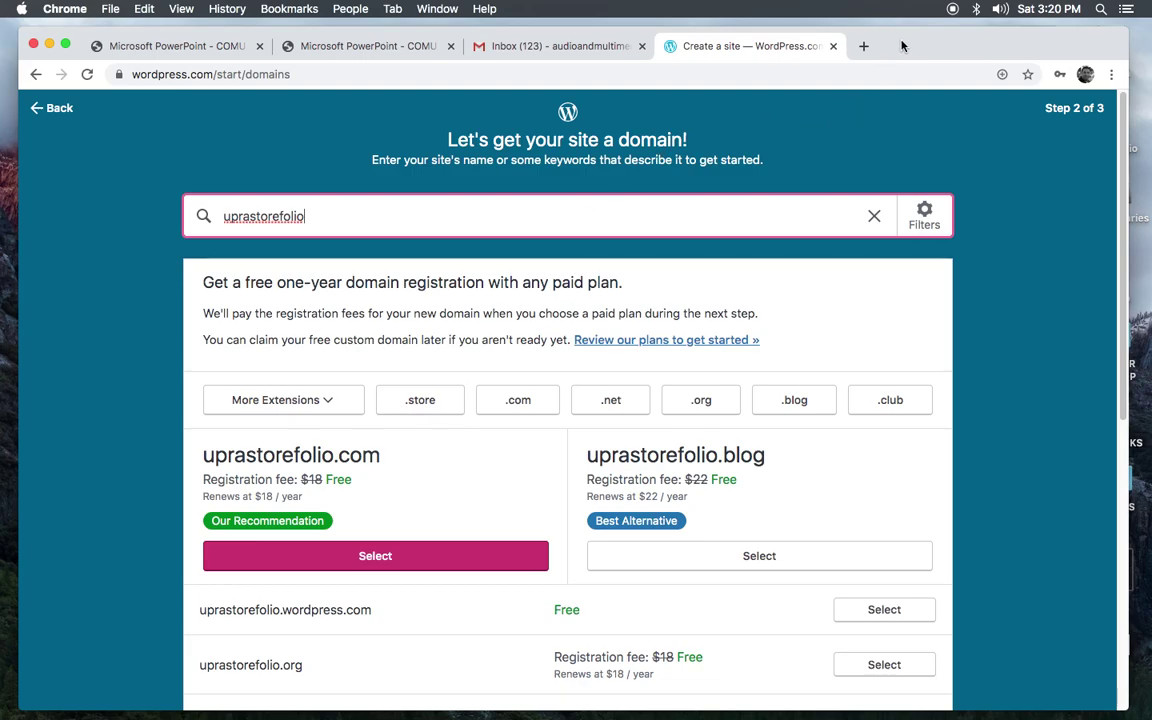
left_click_drag(901, 45, 892, 41)
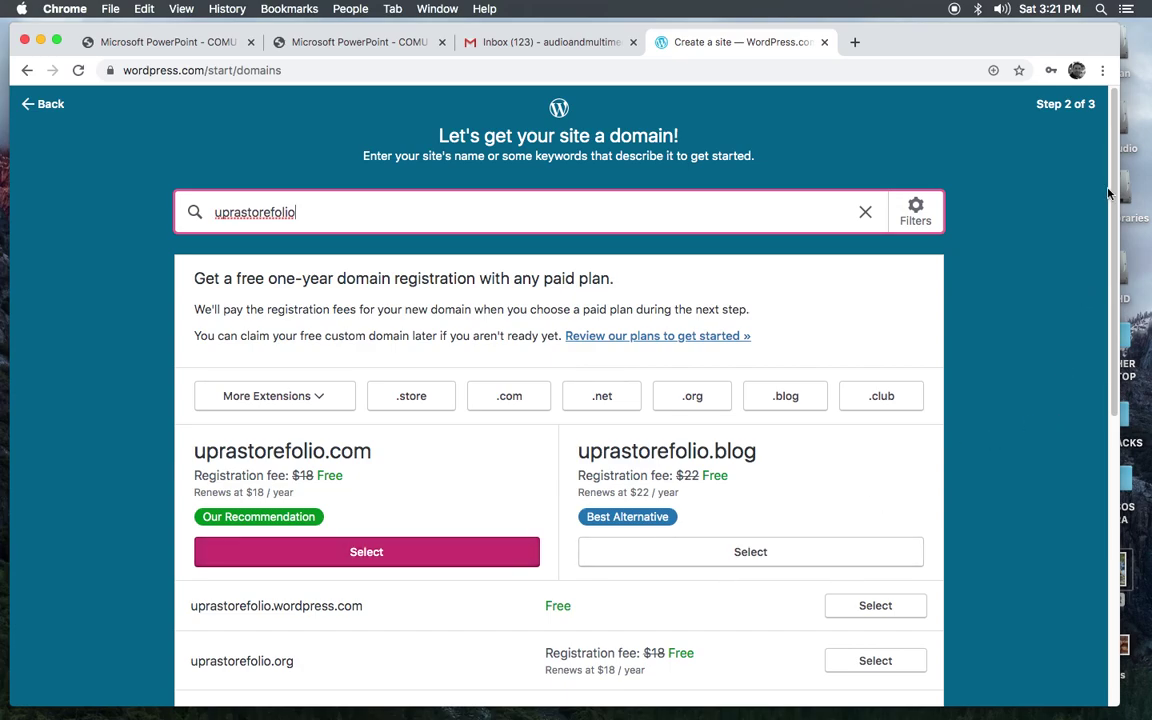
left_click_drag(1115, 185, 1115, 258)
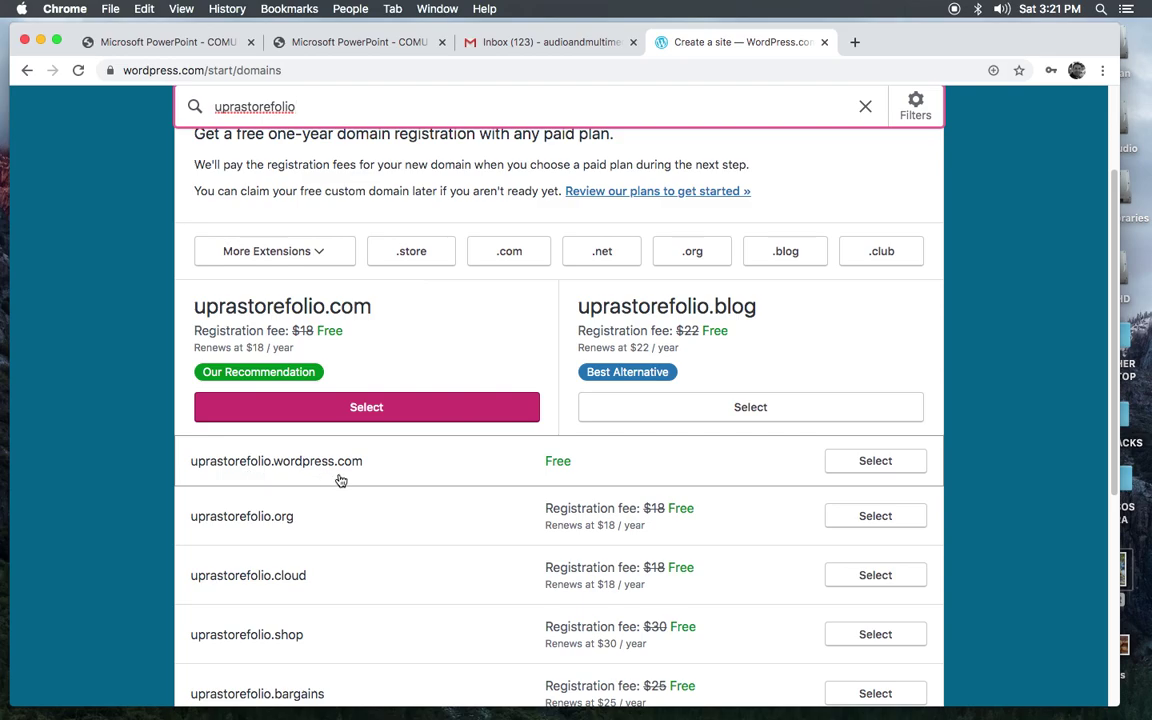
left_click(871, 462)
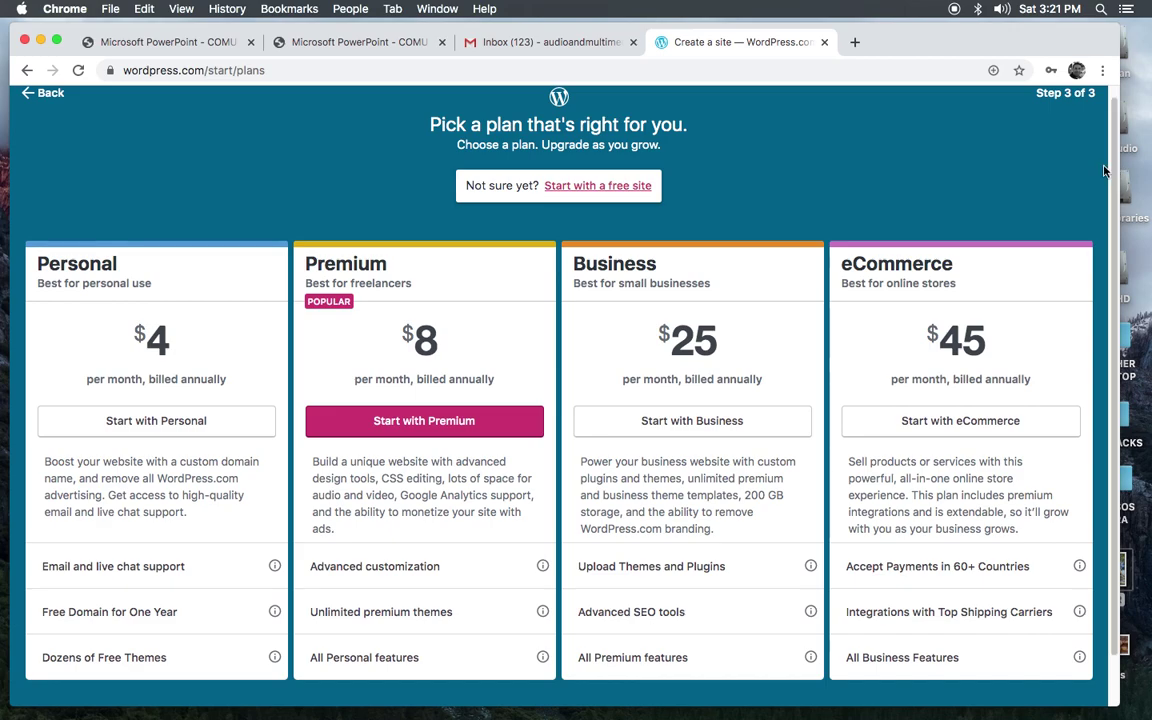
Step: Choose 'Start with a free site' to create uprastorefolio.wordpress.com
left_click(588, 188)
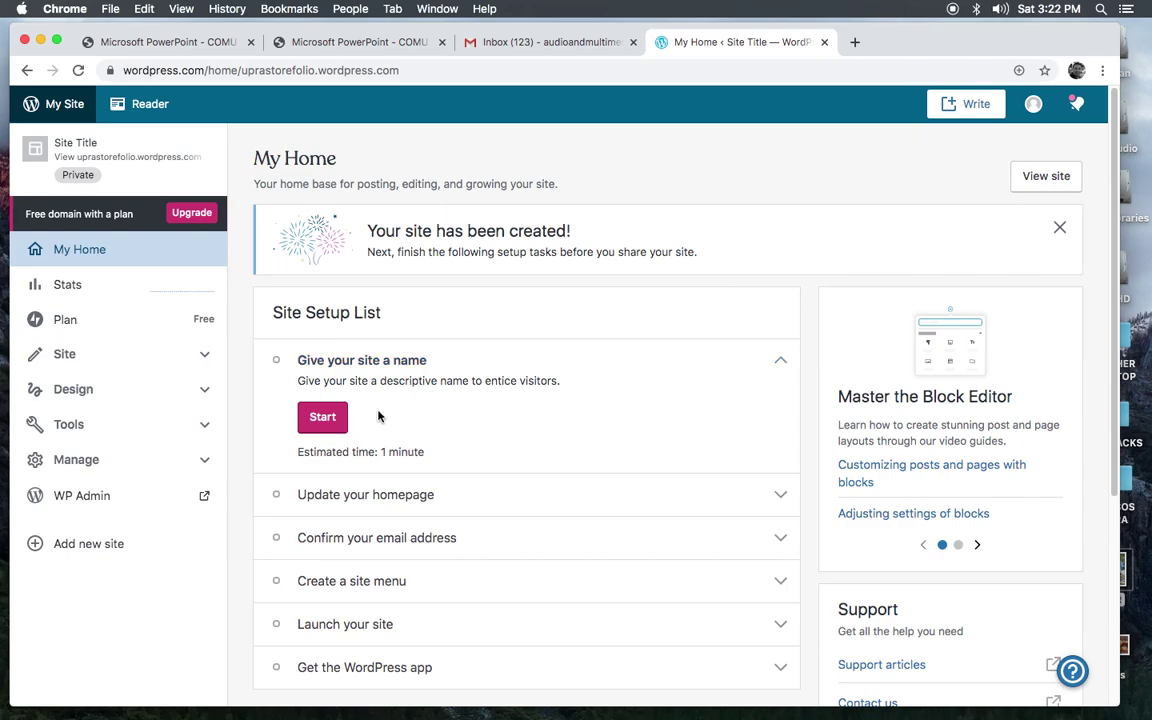
Step: Enter site title 'UPRA STORE' and tagline 'Tu Tienda Universitaria' in the naming task
left_click(321, 418)
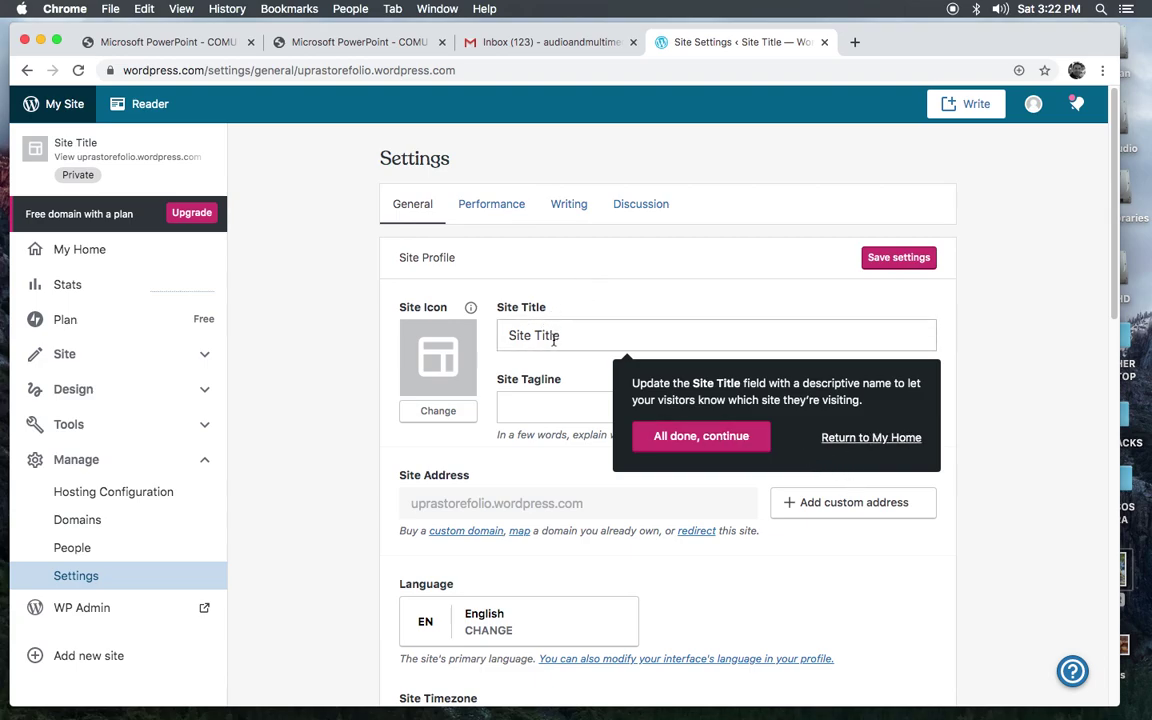
left_click_drag(572, 338, 495, 339)
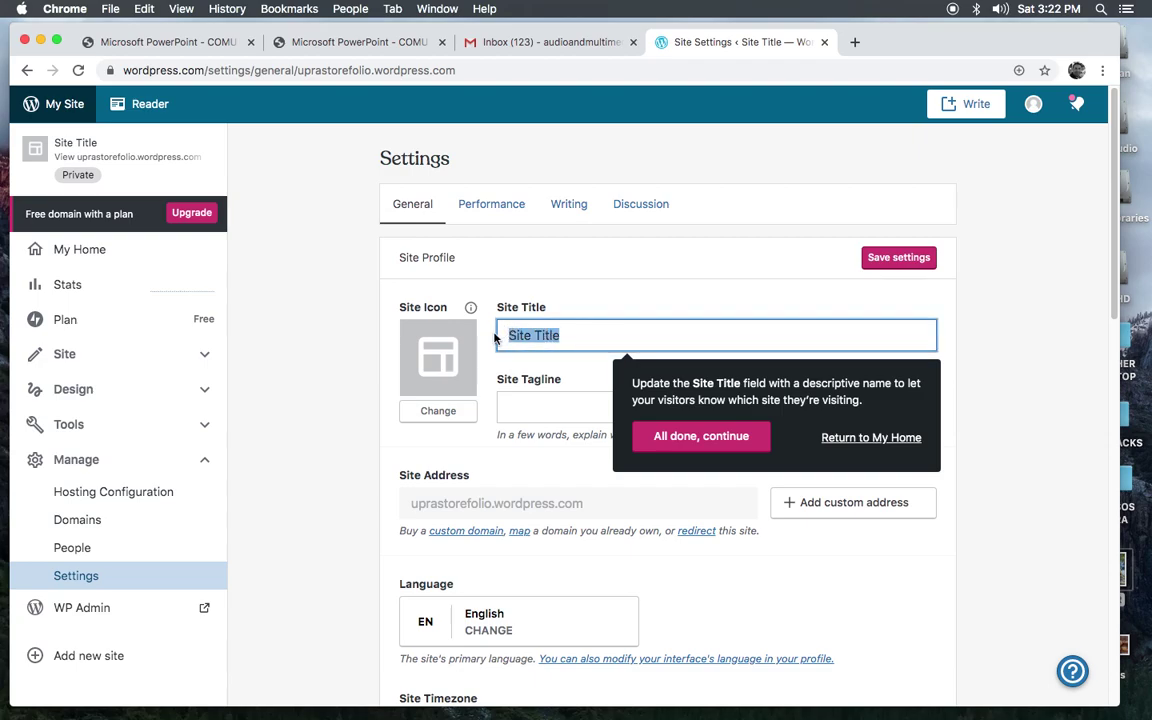
type("UPRA")
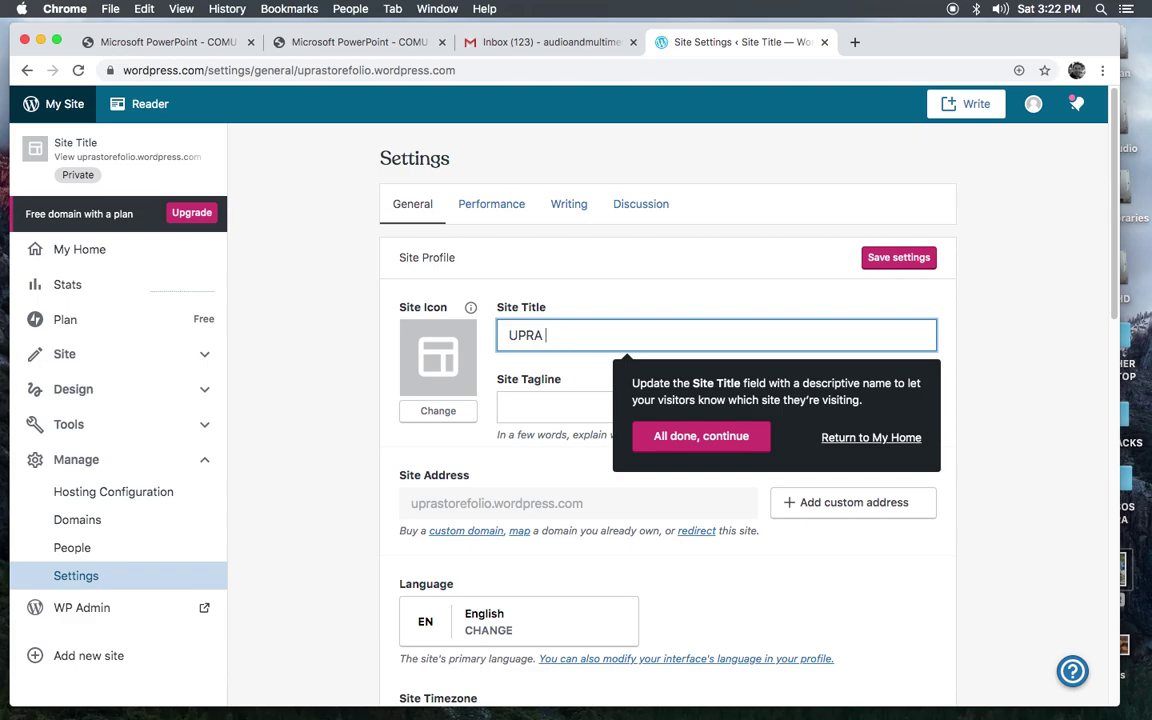
type("STORE")
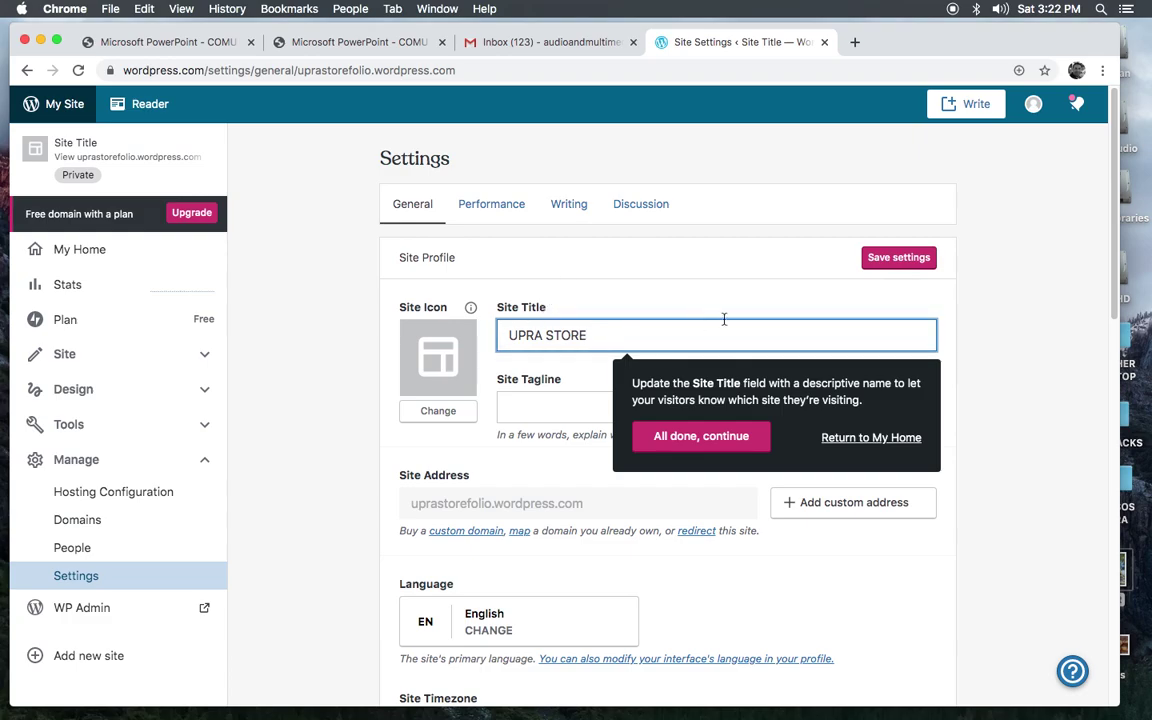
key("Tab")
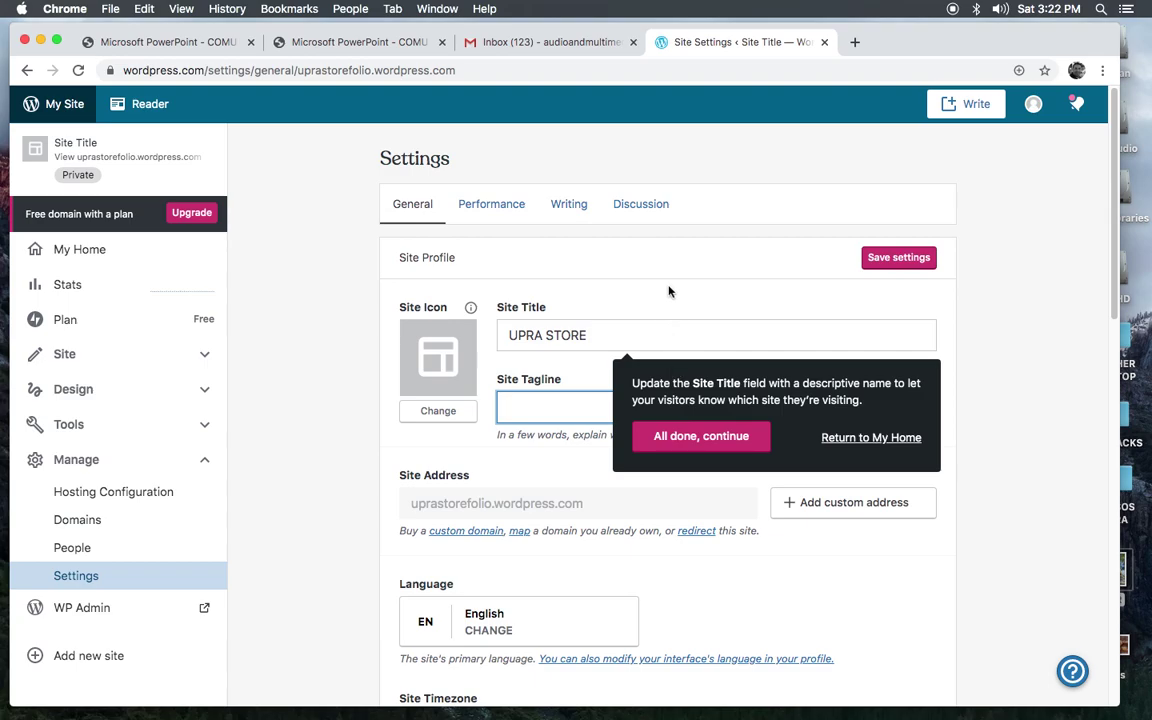
type("Tu Tienda Univers")
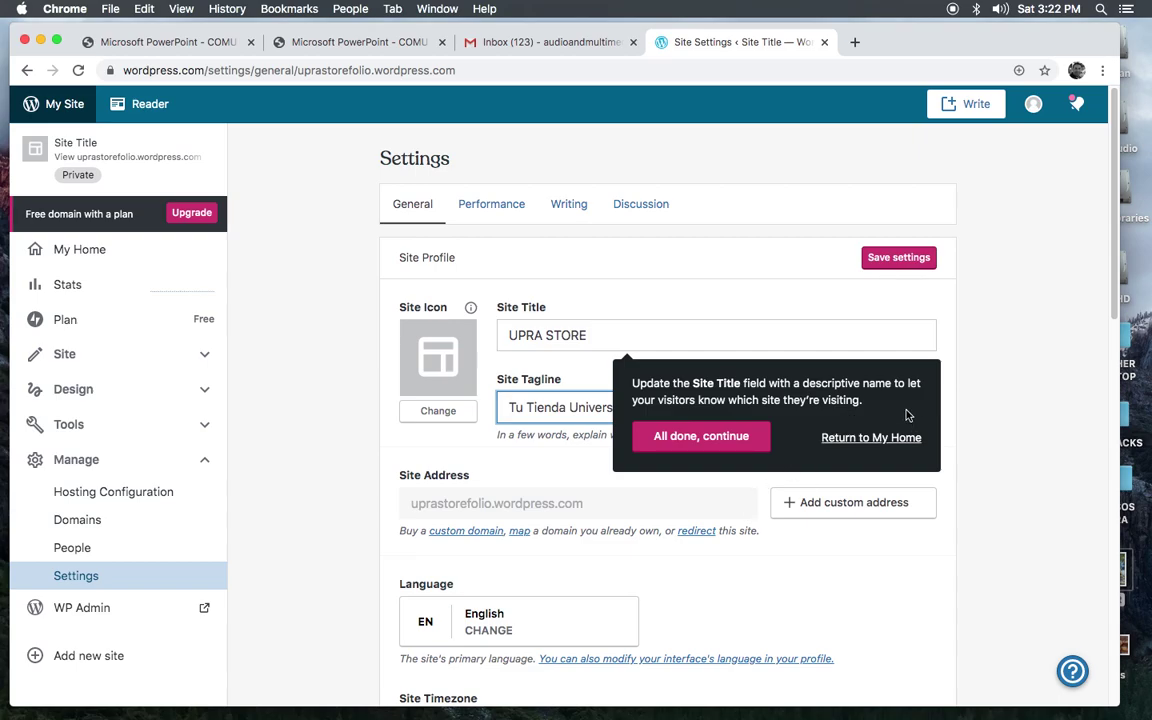
left_click(692, 444)
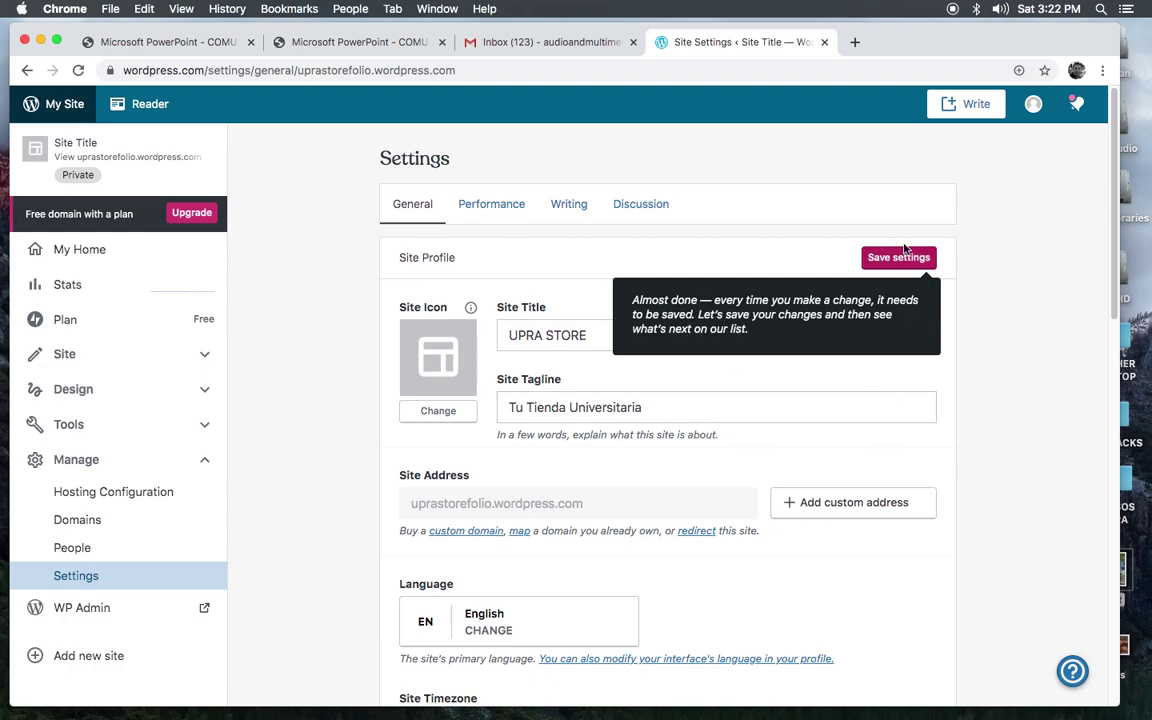
Step: Save the UPRA STORE title and tagline settings and return to My Home
left_click(884, 260)
left_click(892, 263)
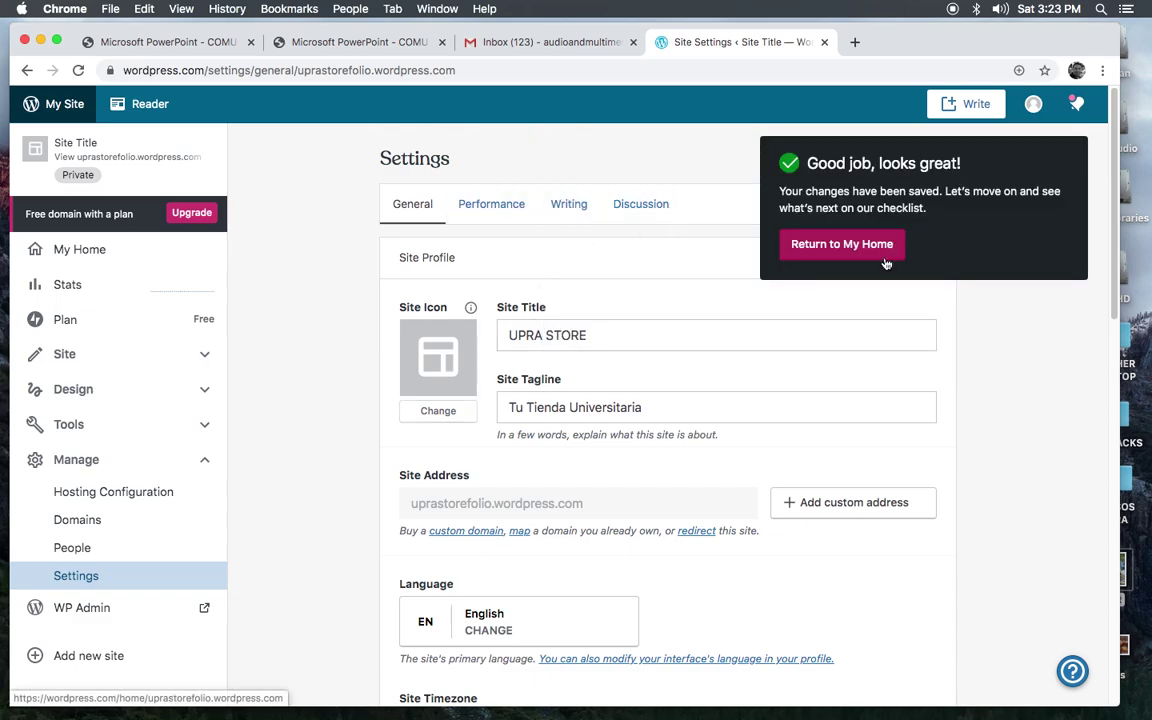
left_click(827, 248)
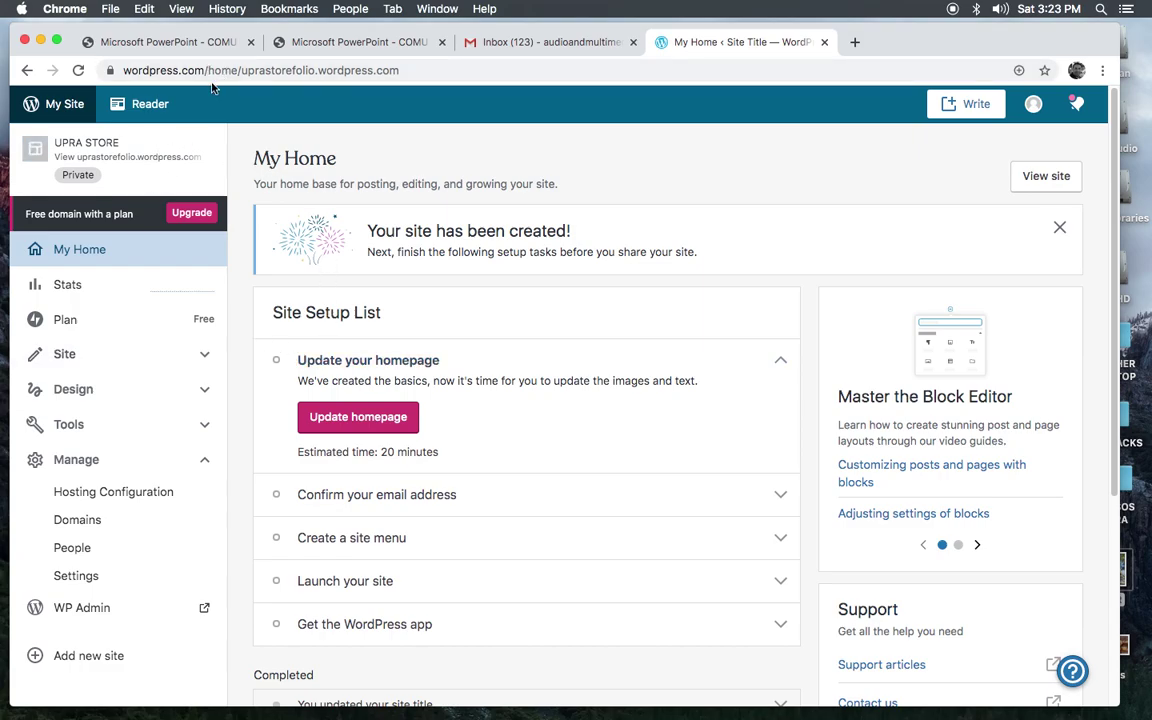
Step: Trim the address bar to uprastorefolio.wordpress.com and load the UPRA STORE homepage
left_click(125, 72)
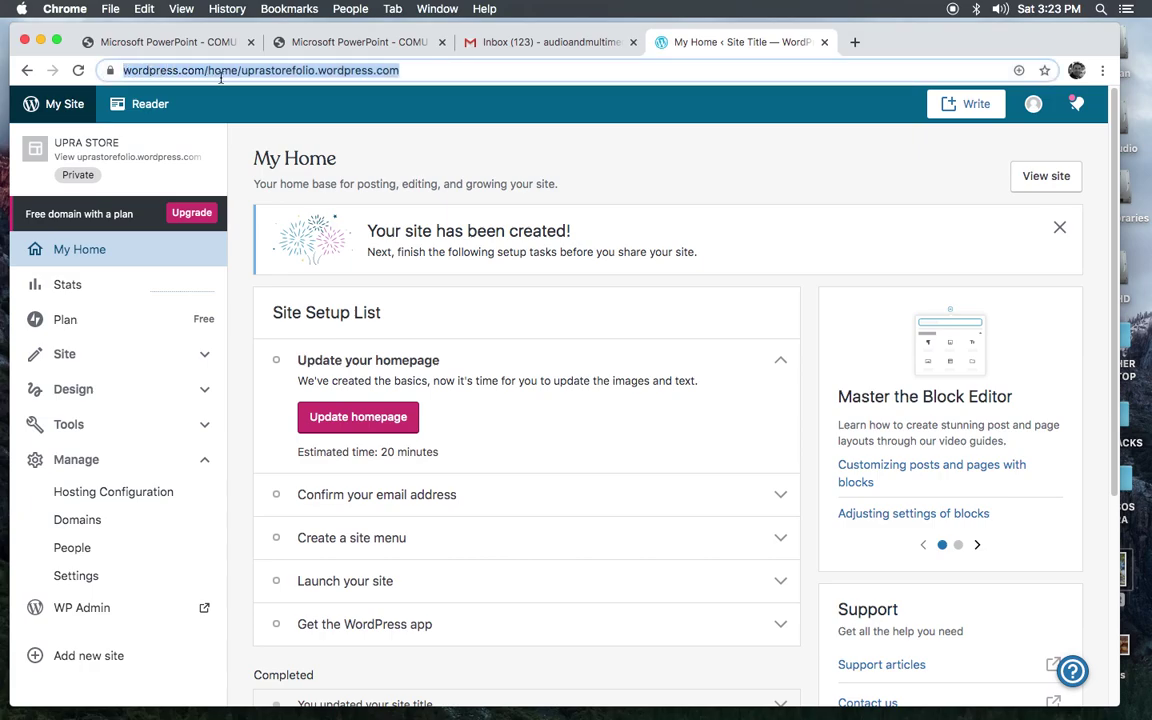
left_click_drag(220, 78, 240, 72)
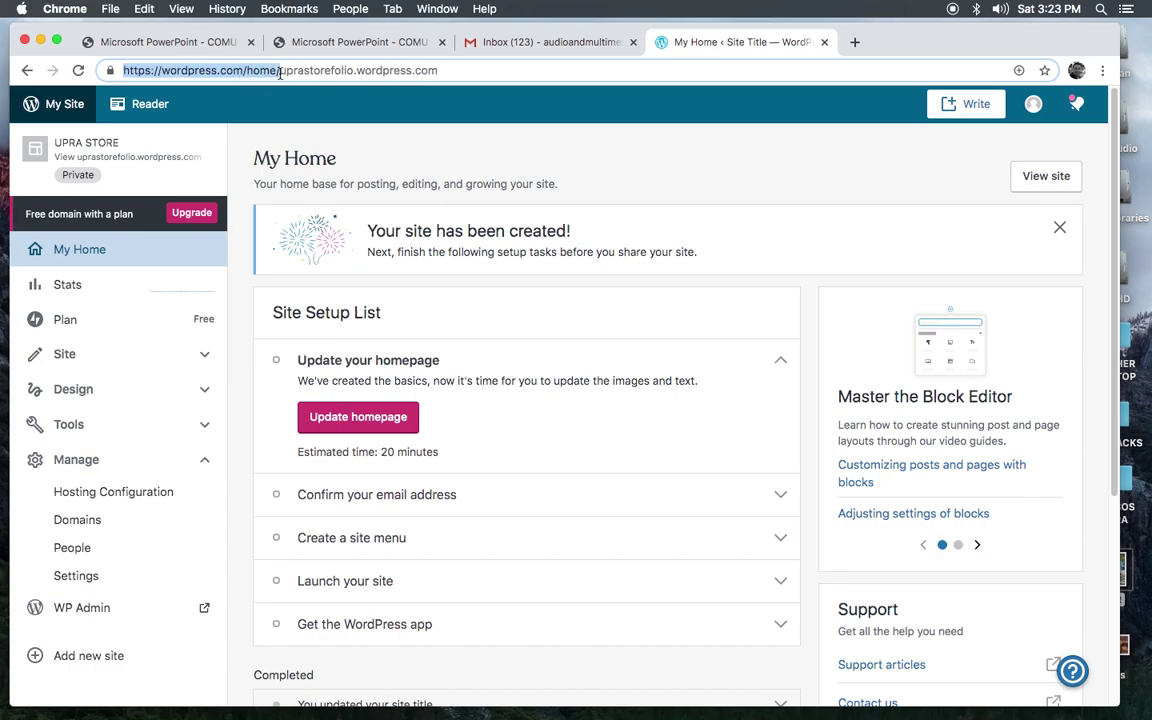
left_click(280, 72)
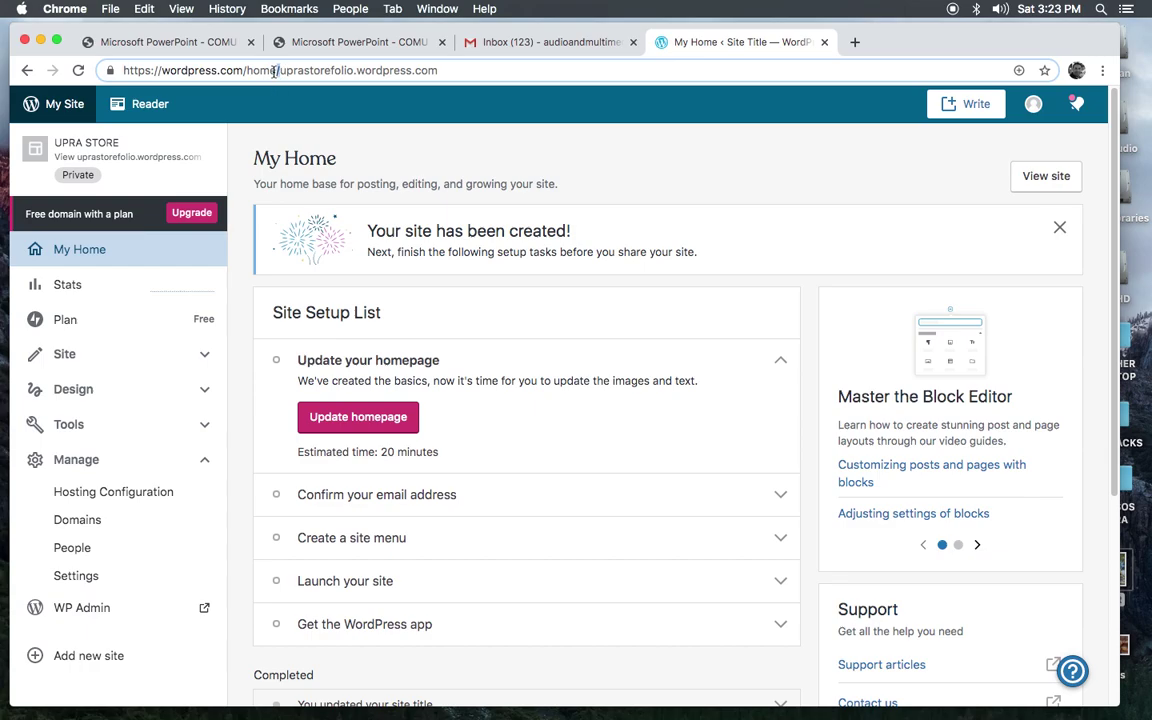
left_click_drag(279, 72, 114, 70)
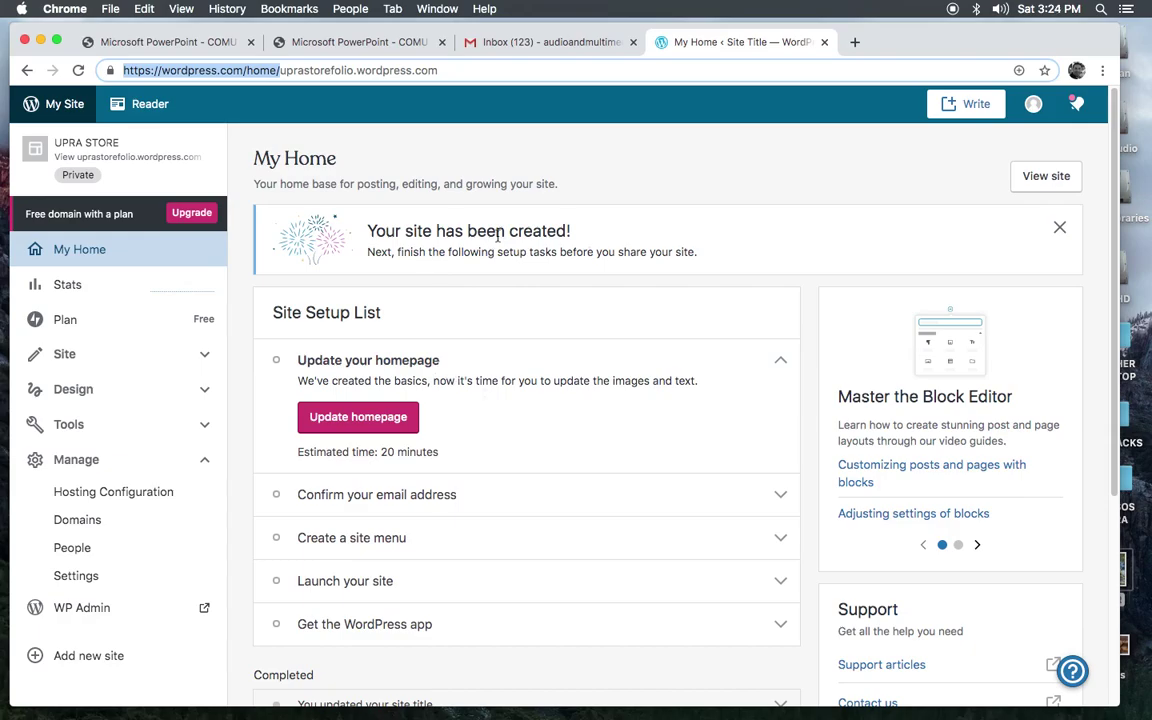
key("BackSpace")
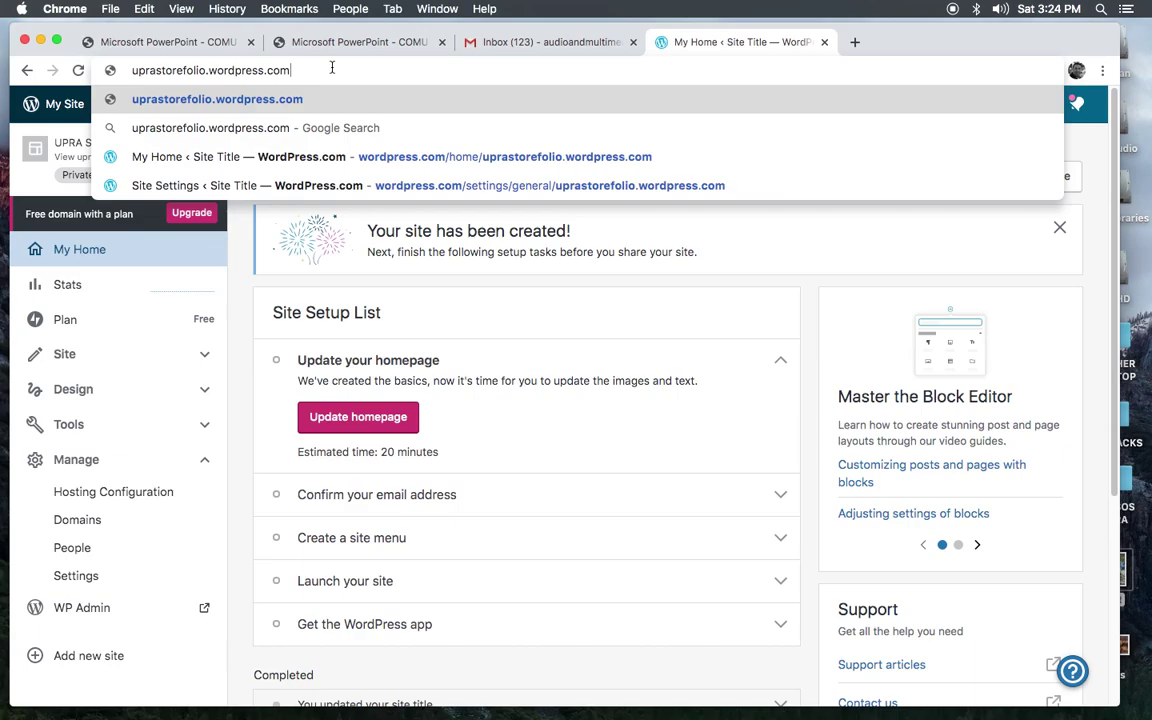
key("Return")
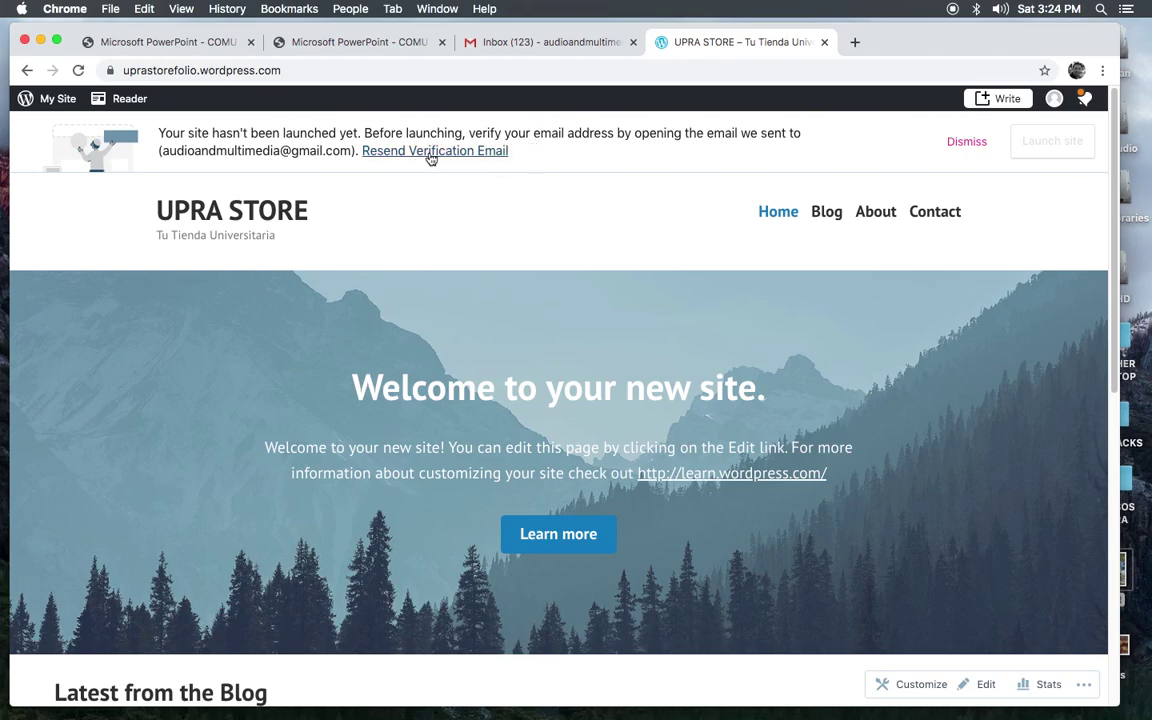
left_click(554, 44)
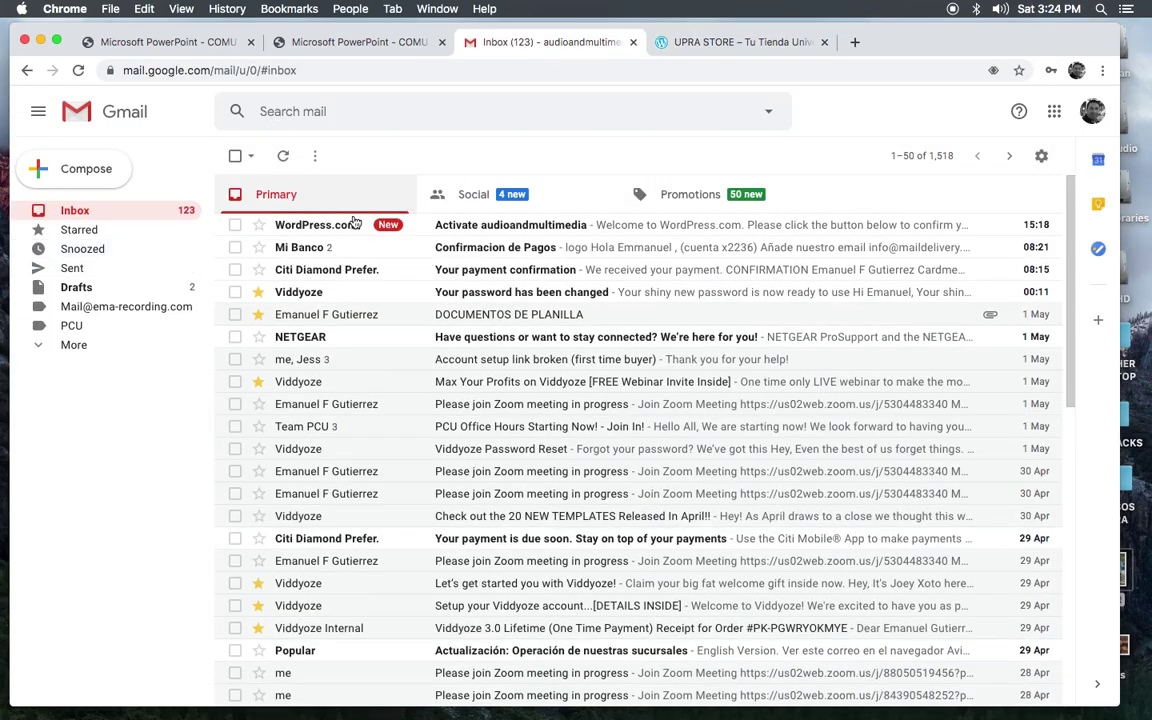
Step: Open the WordPress.com 'Activate' email and confirm the account's email address
left_click(312, 225)
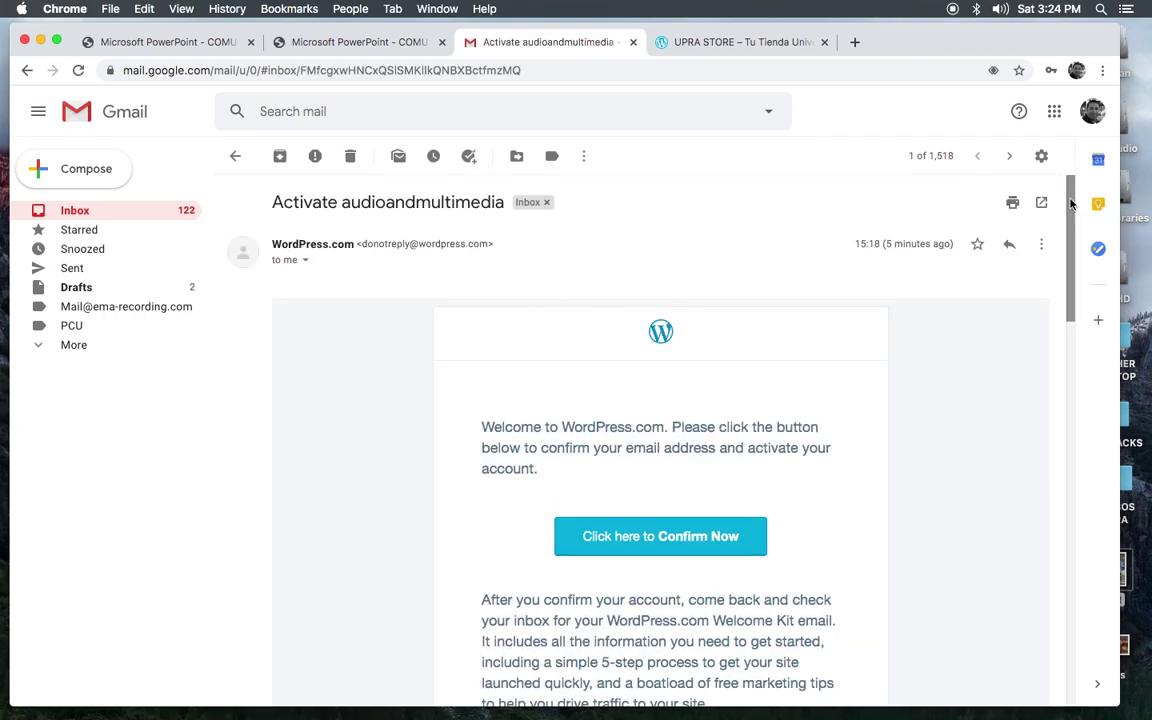
scroll(1070, 204, "down", 5)
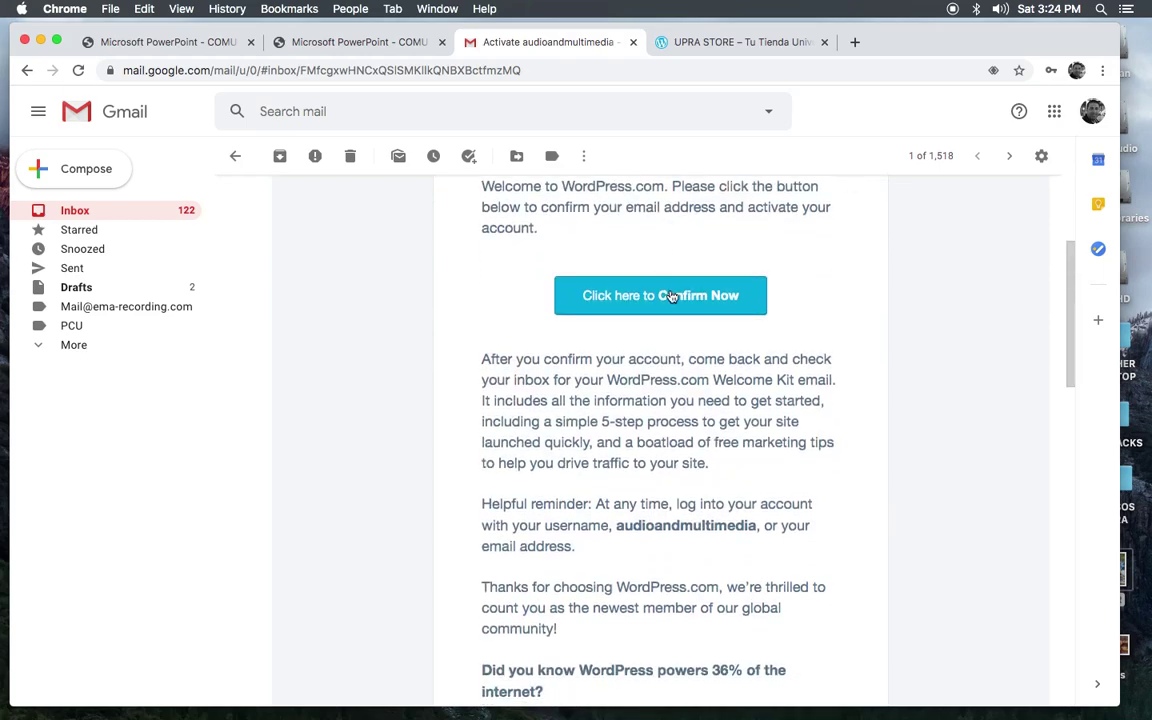
left_click(647, 303)
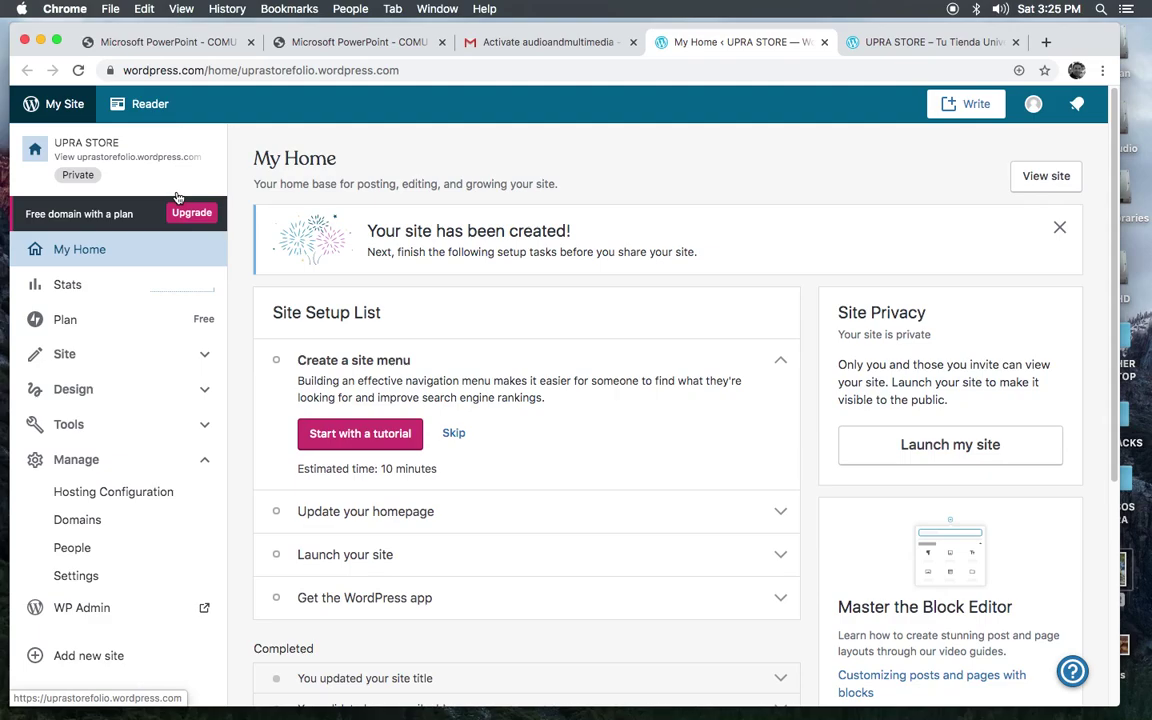
Step: Strip the dashboard prefix from the address to reload uprastorefolio.wordpress.com
left_click(241, 70)
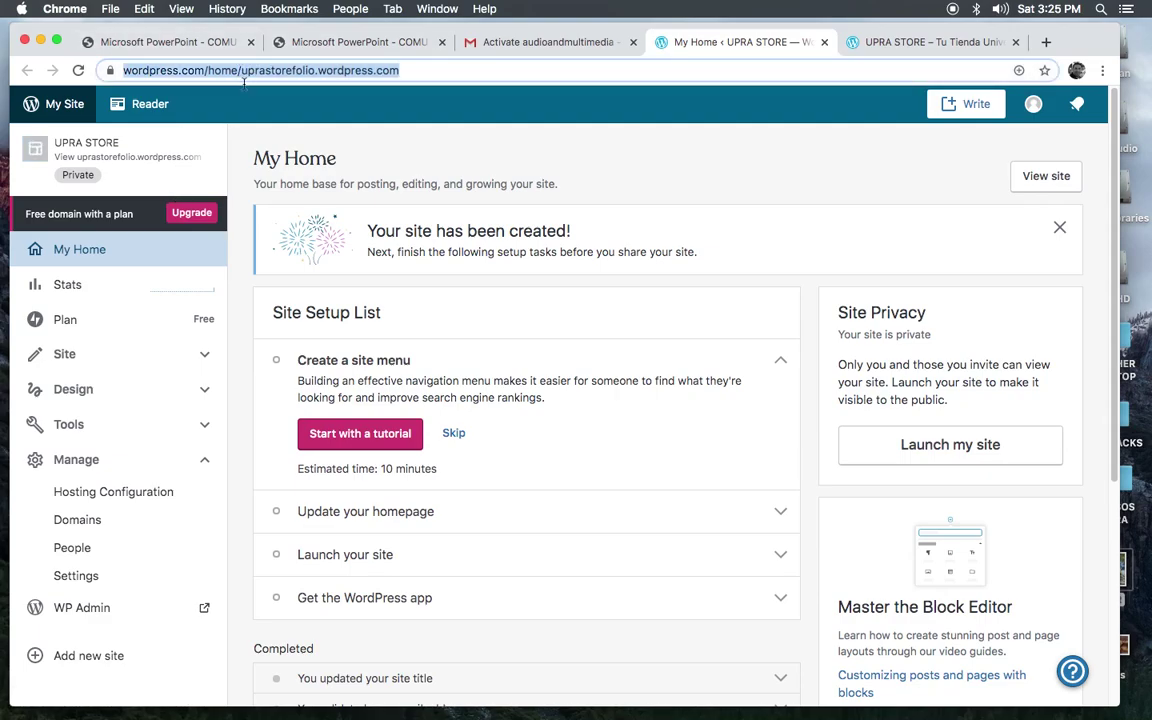
left_click(247, 71)
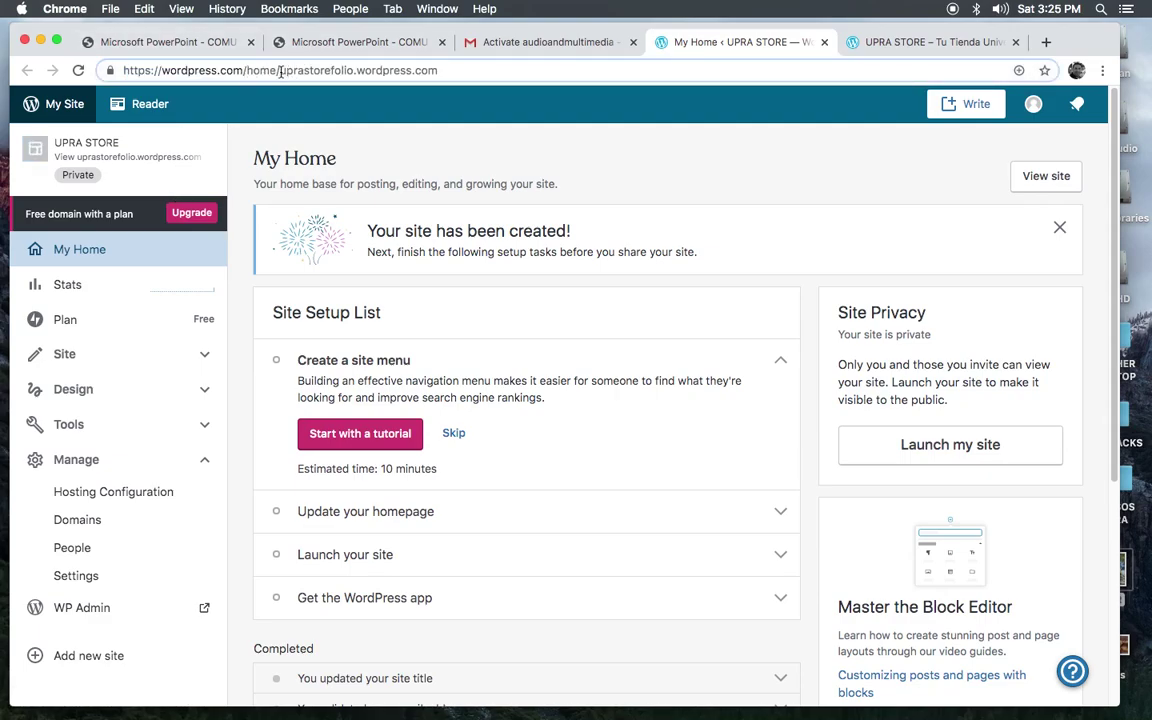
left_click_drag(278, 70, 108, 70)
key("BackSpace")
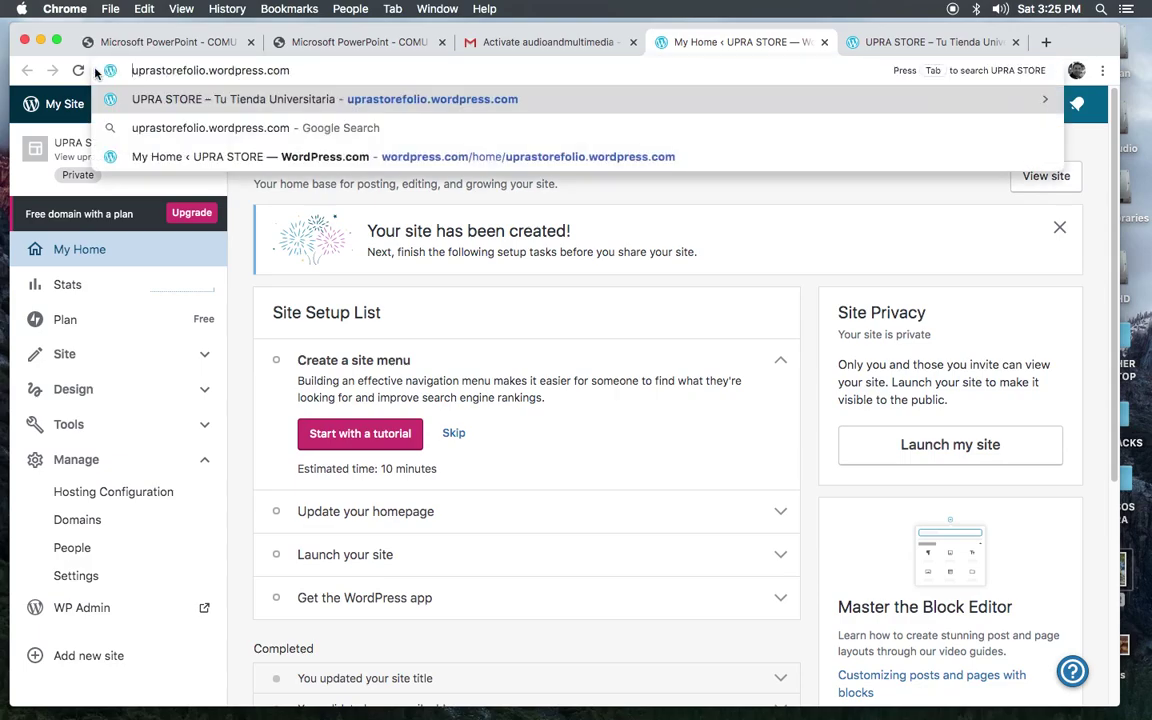
key("Return")
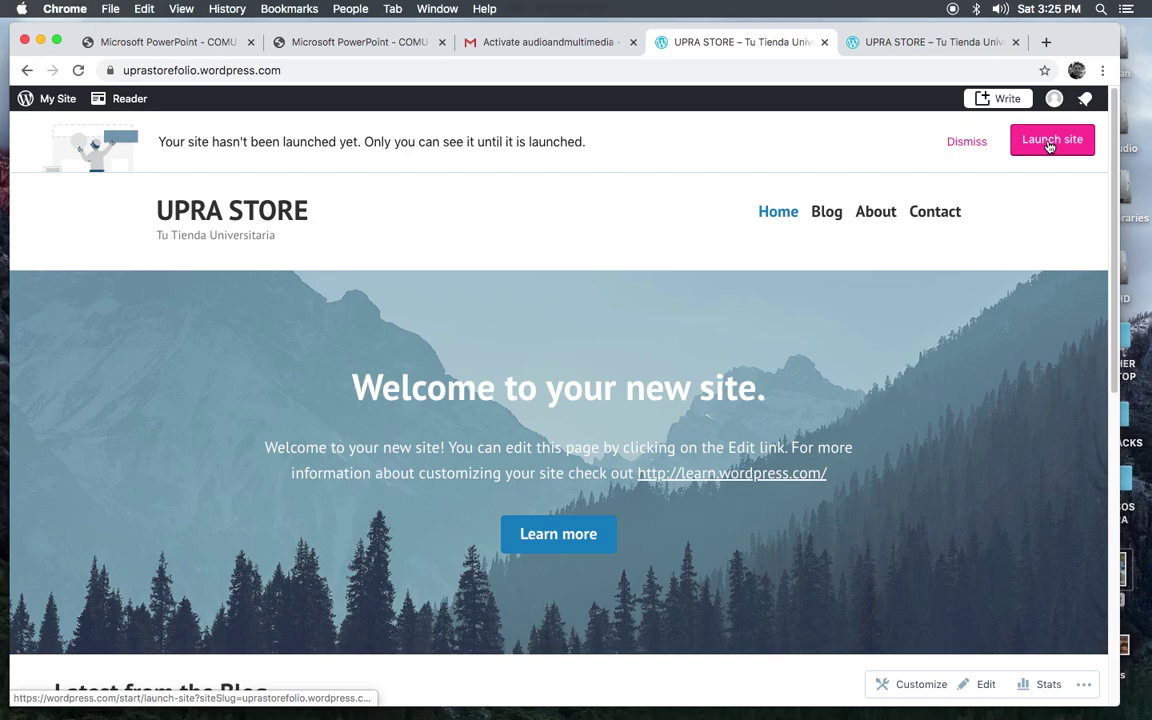
Step: Launch UPRA STORE keeping the free address and the free plan, without upgrading
left_click(1046, 148)
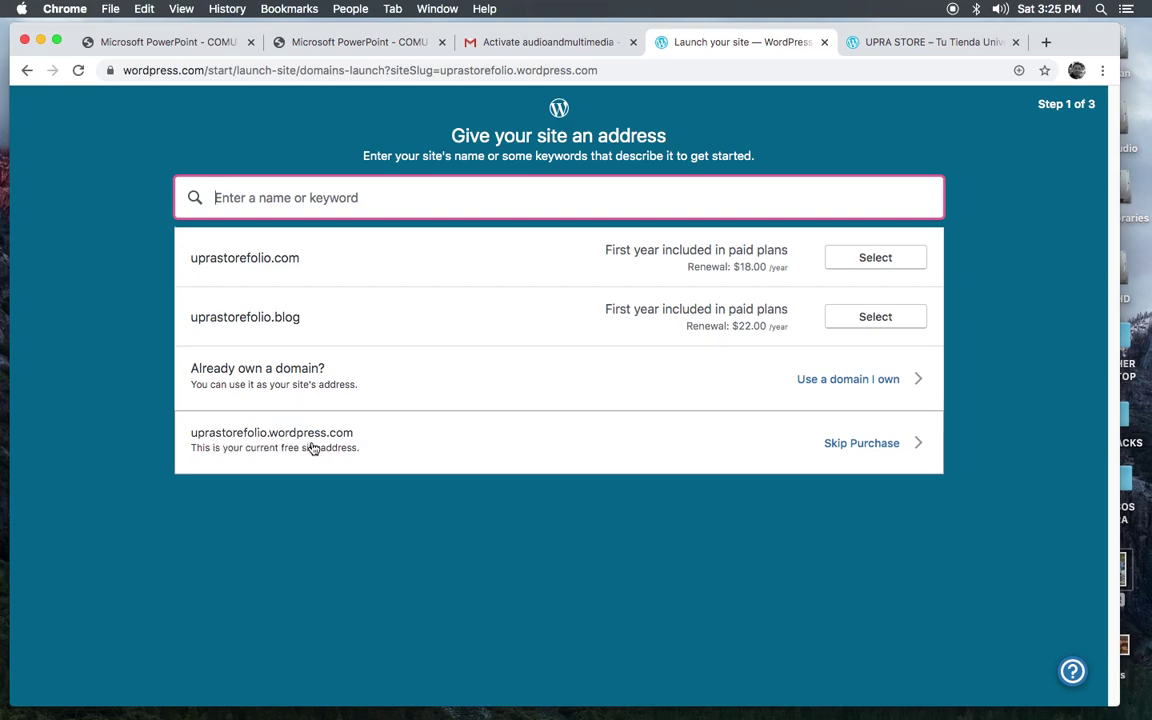
left_click(866, 449)
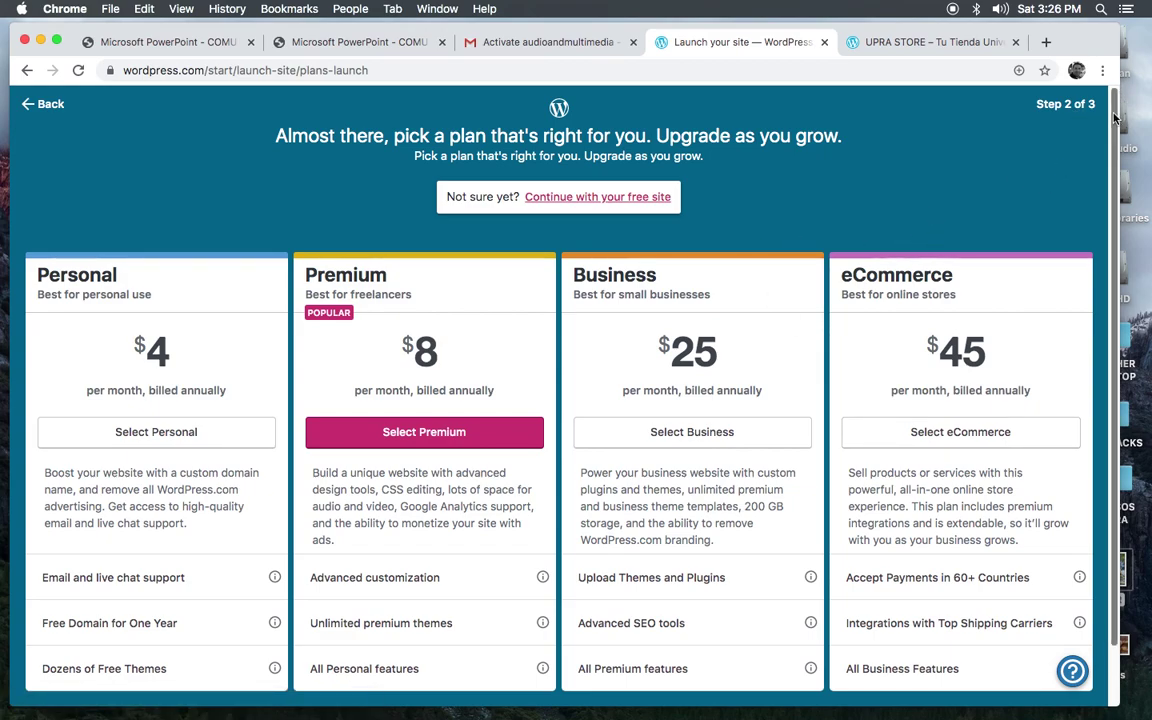
left_click_drag(1116, 116, 1116, 117)
scroll(1116, 116, "down", 2)
scroll(1116, 116, "up", 2)
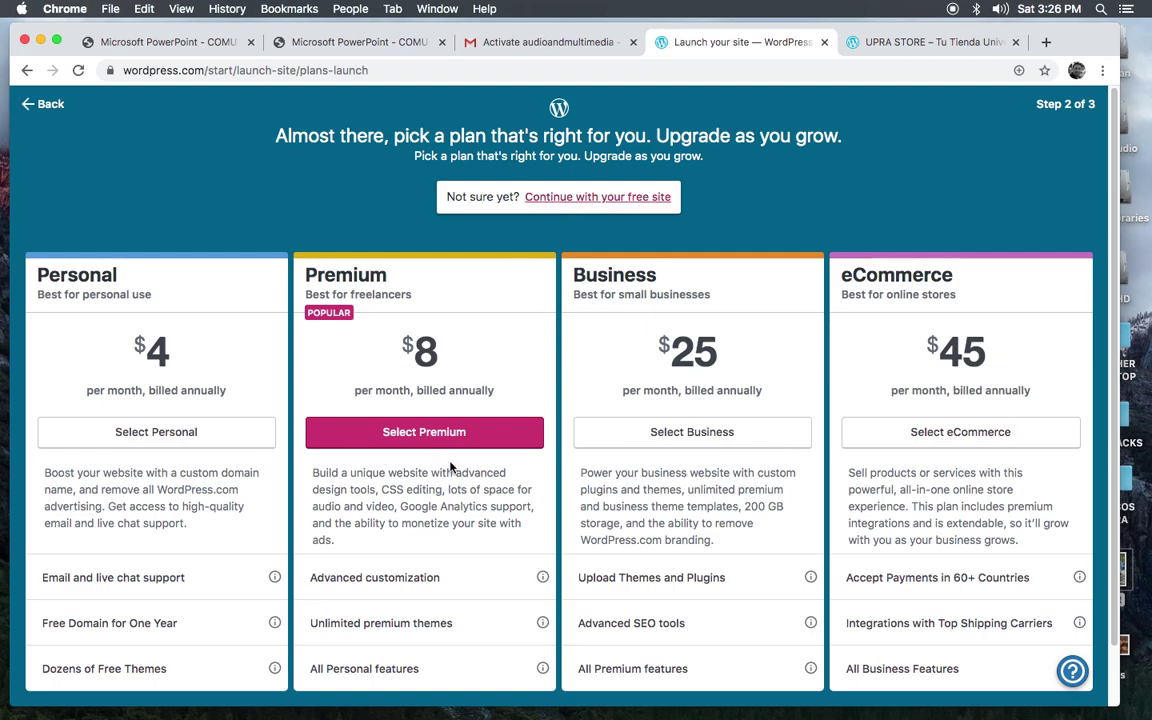
left_click(570, 197)
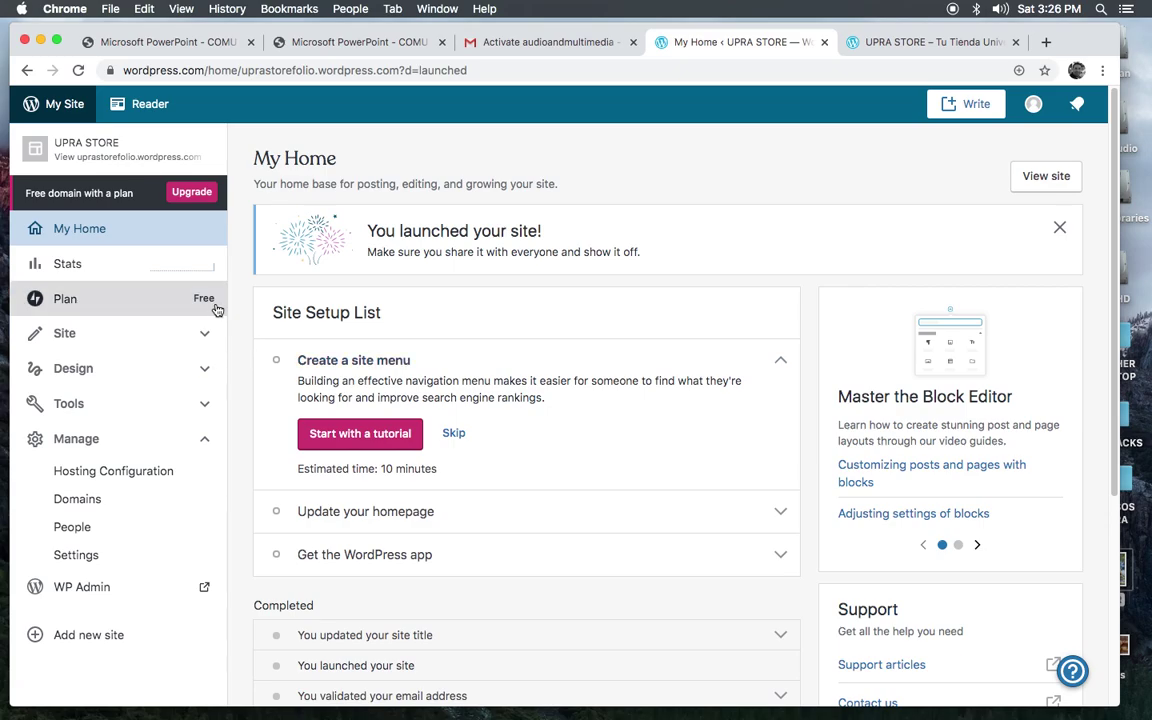
Step: Remove 'wordpress.com/home/' from the address and load the site's own public page
left_click(238, 70)
left_click(222, 70)
left_click(280, 70)
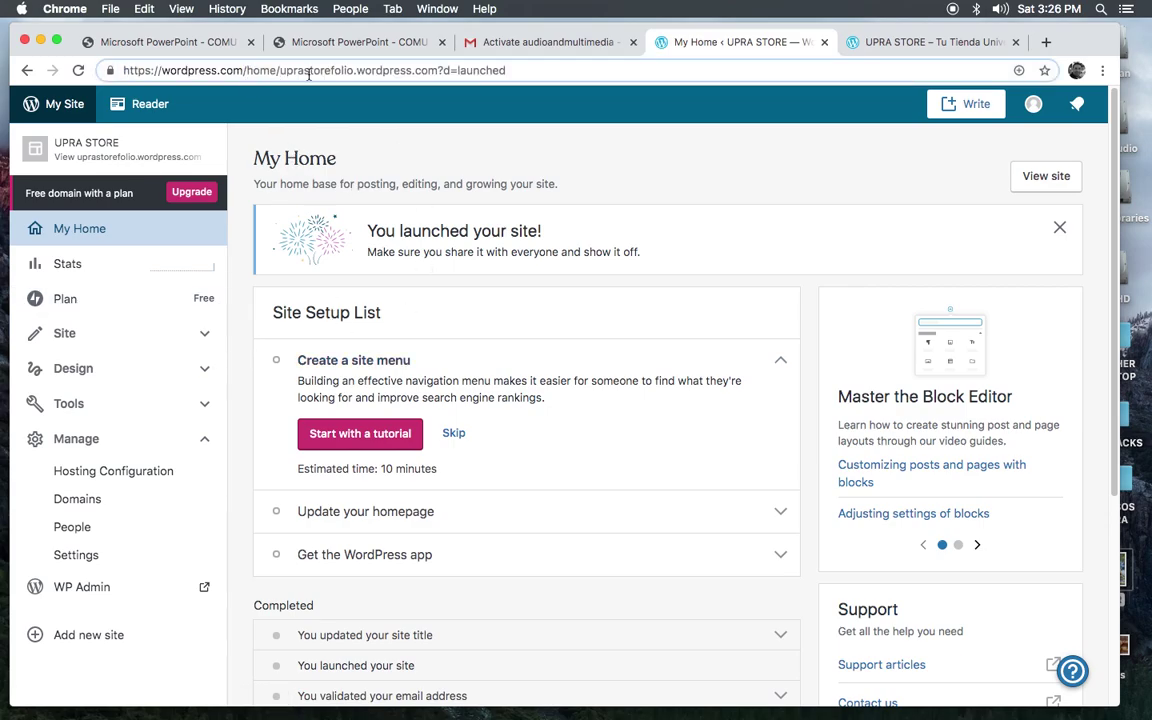
left_click_drag(281, 70, 104, 78)
key("BackSpace")
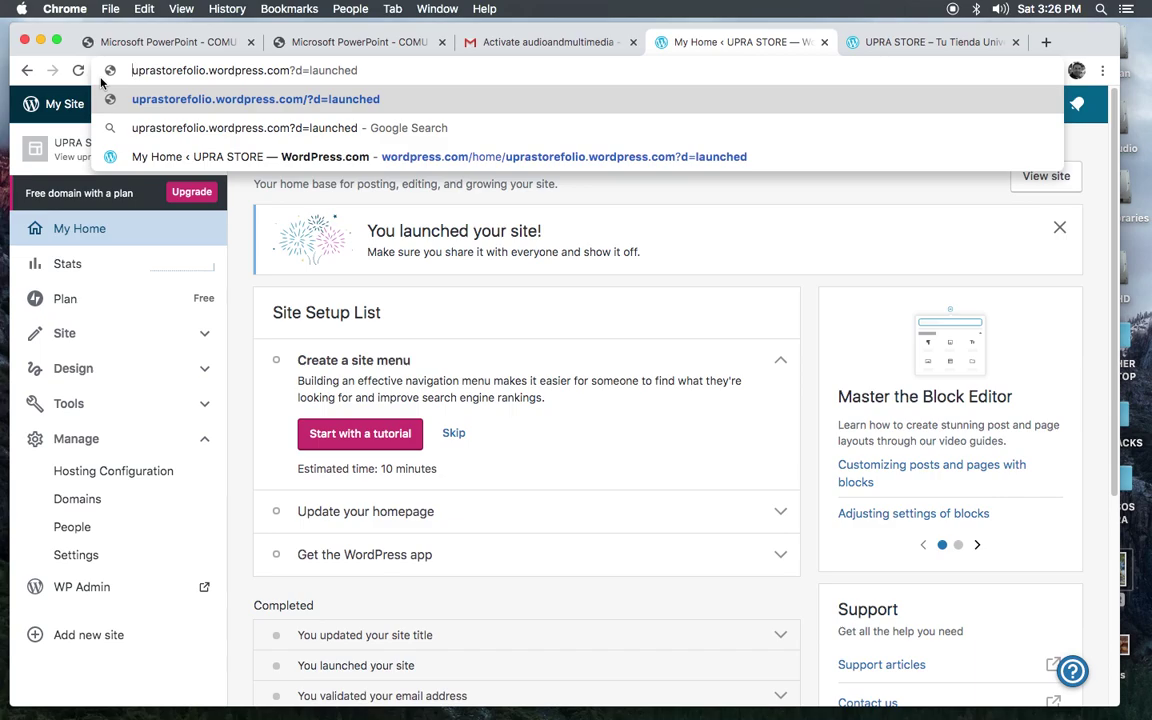
key("Return")
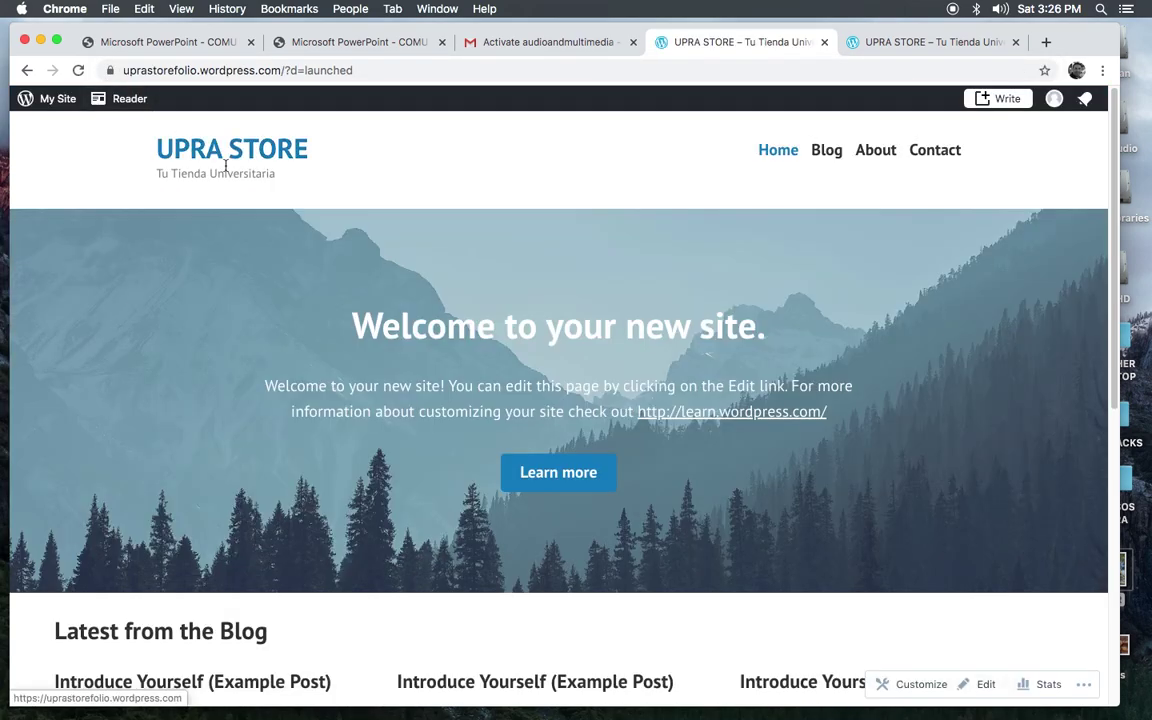
Step: Strip '?d=launched' from the address and load the plain site URL
left_click(296, 70)
left_click(296, 70)
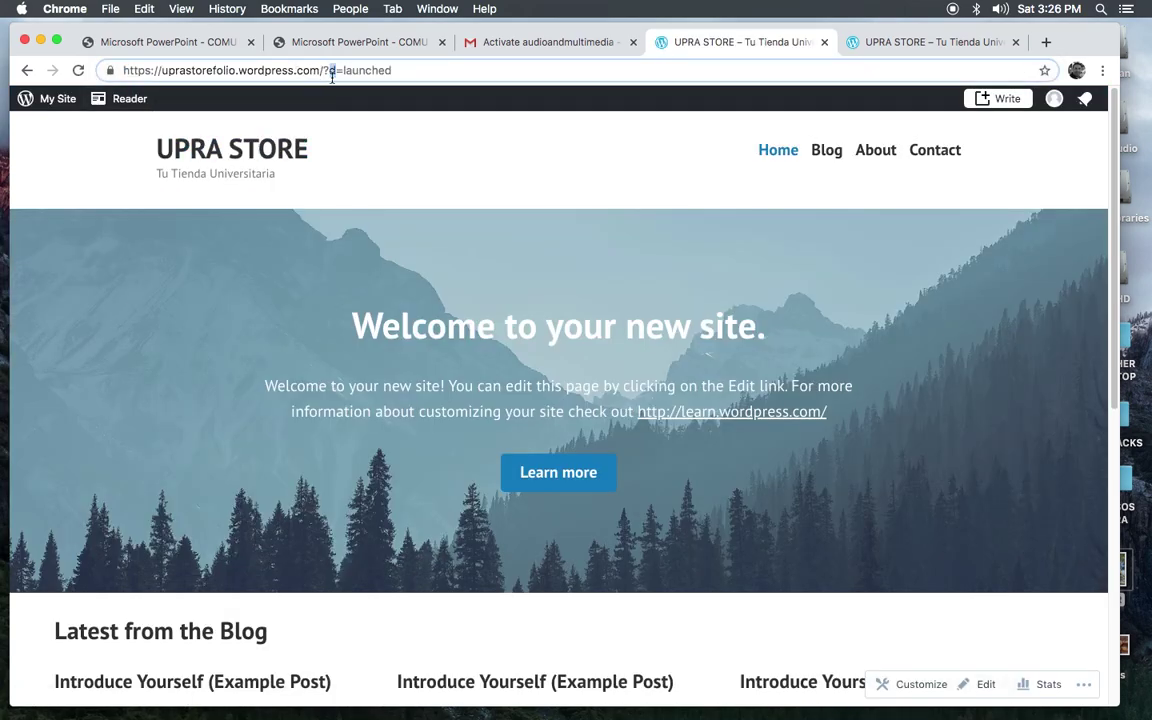
left_click_drag(329, 71, 419, 85)
key("BackSpace")
key("BackSpace")
key("BackSpace")
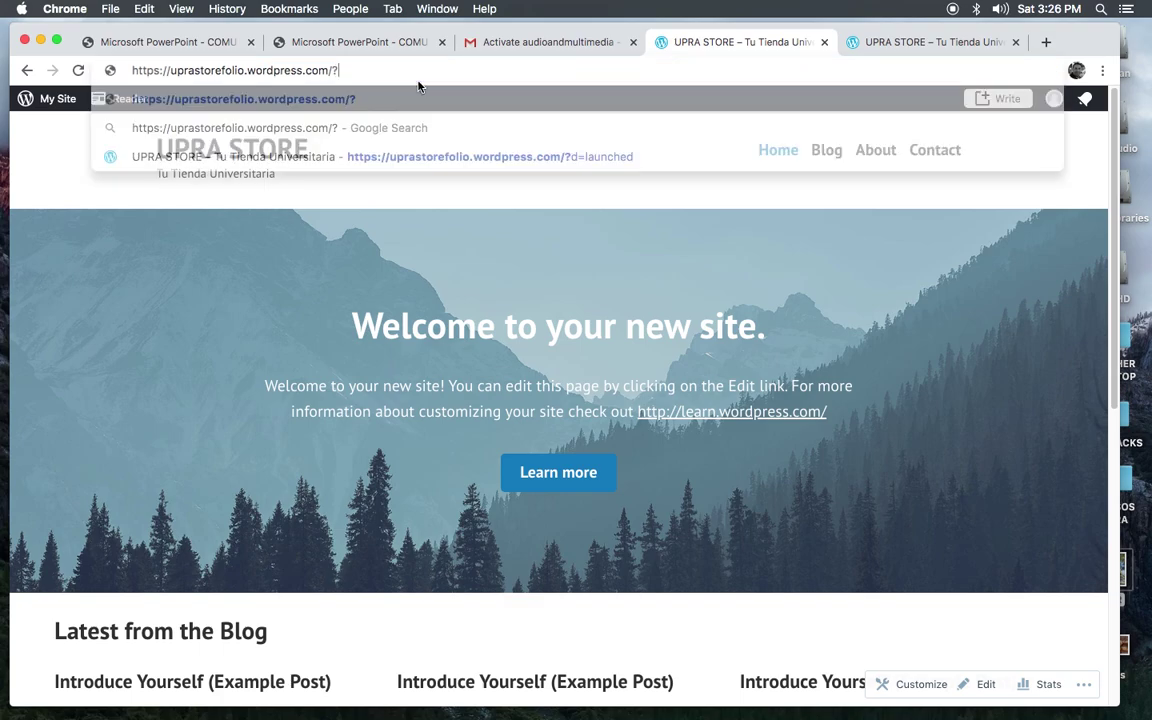
key("Return")
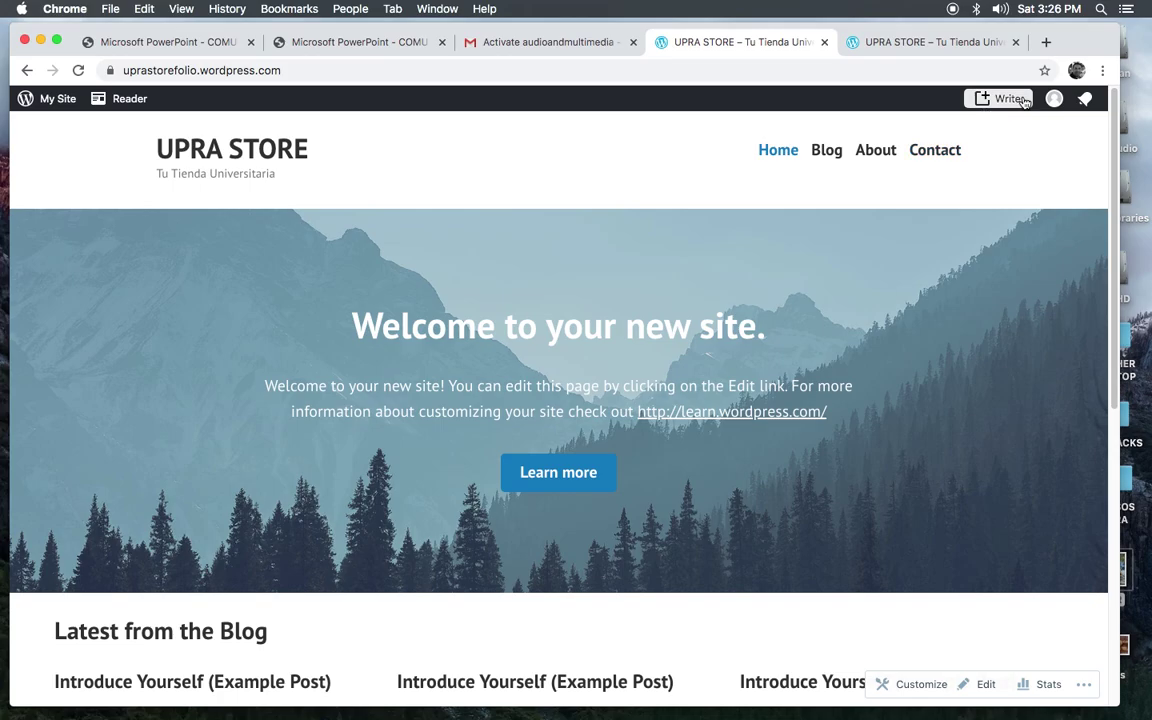
left_click_drag(1114, 152, 1074, 128)
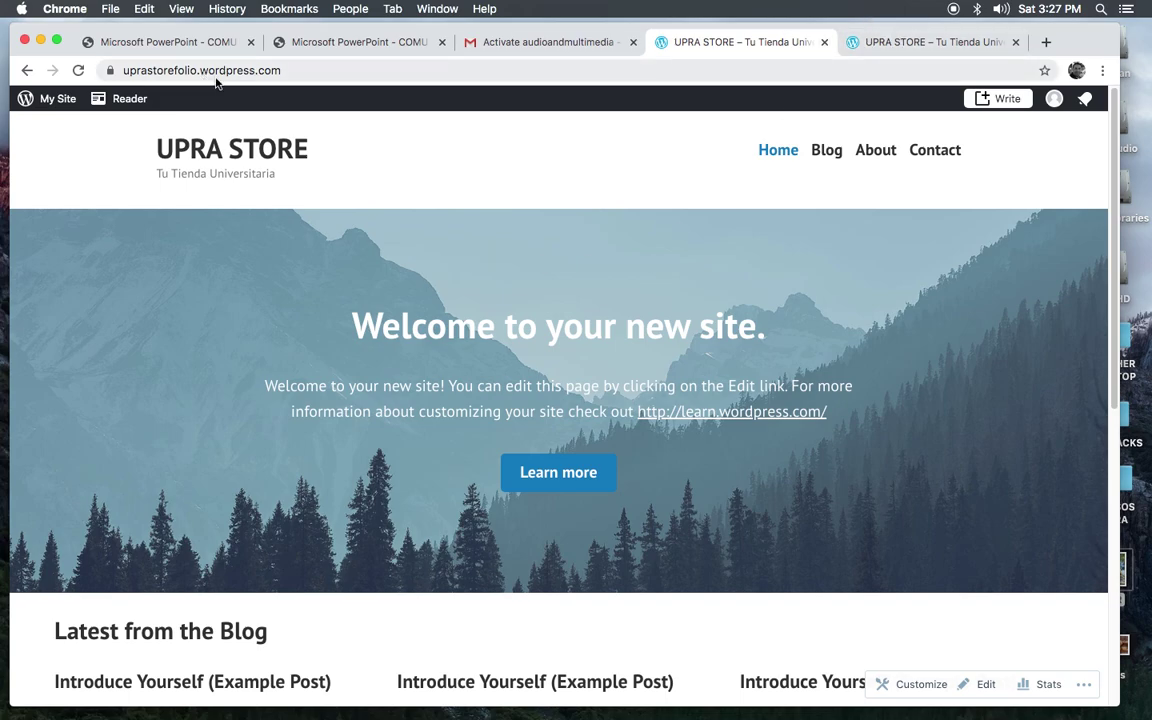
left_click_drag(288, 72, 108, 76)
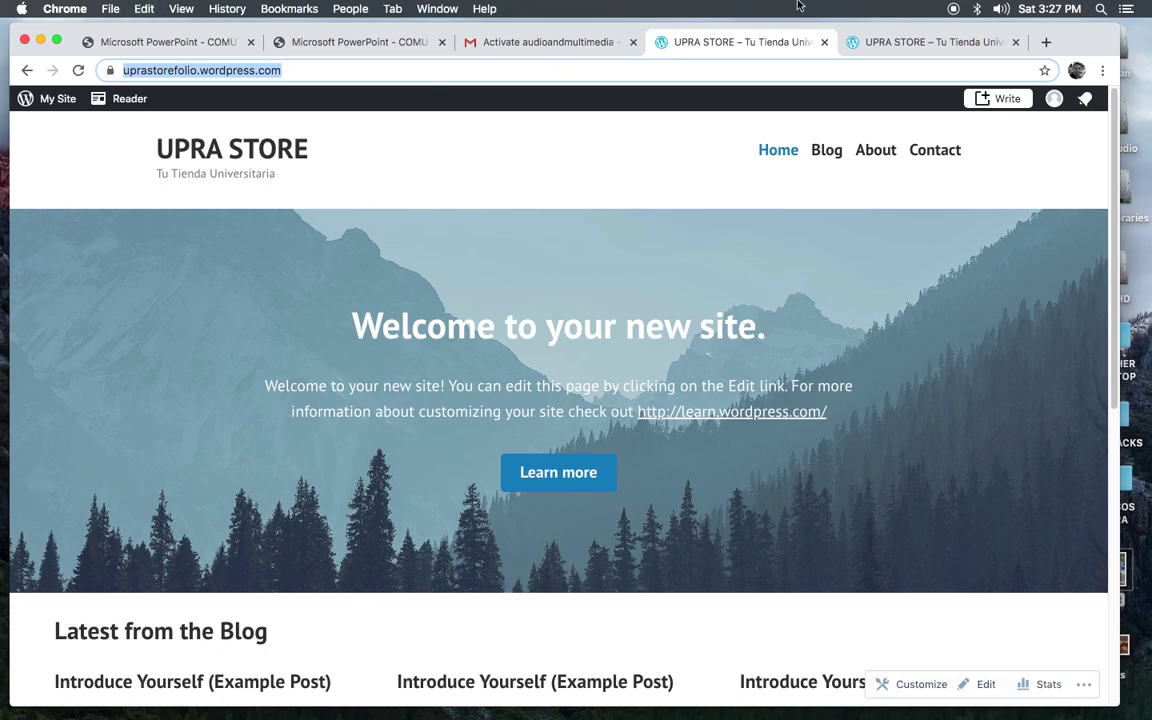
Step: Reload the site in the other UPRA STORE tab and compare both tabs
left_click(902, 45)
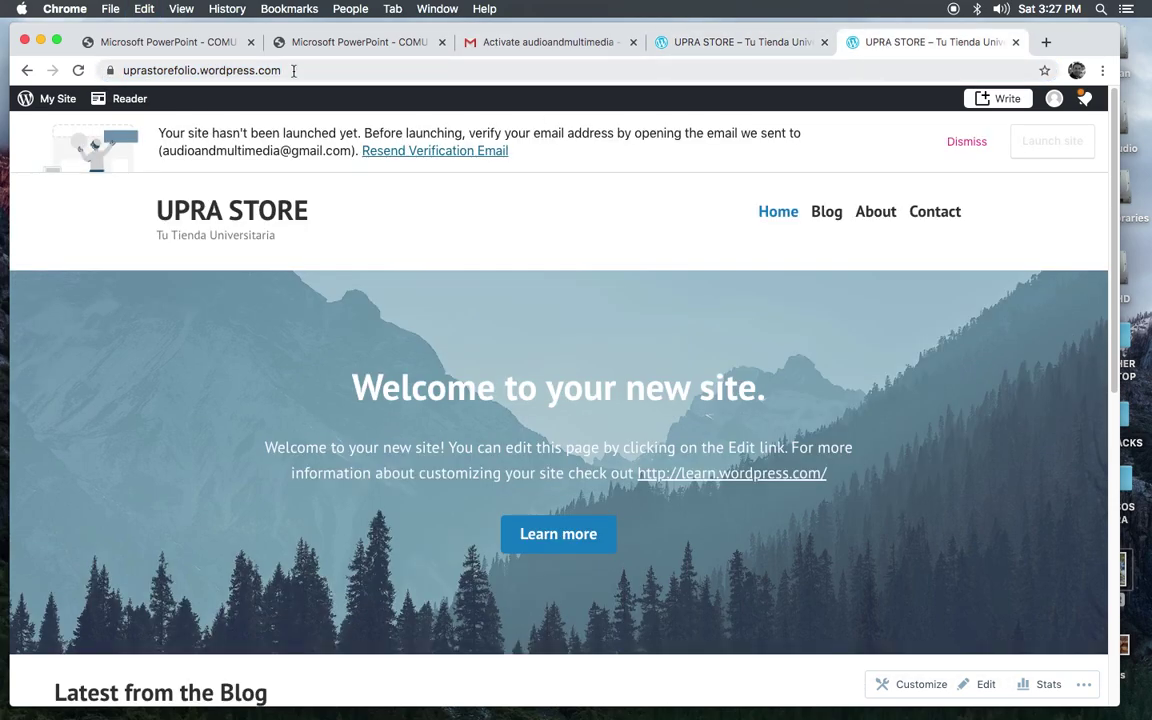
left_click_drag(291, 71, 100, 70)
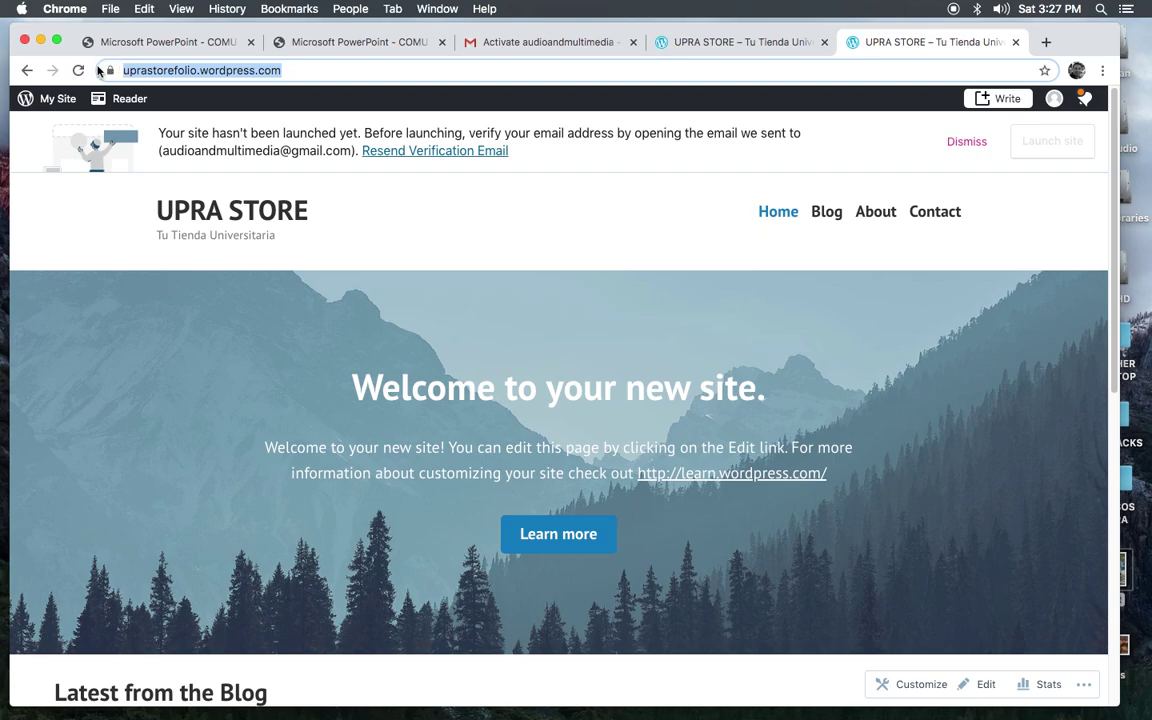
key("Right")
key("Return")
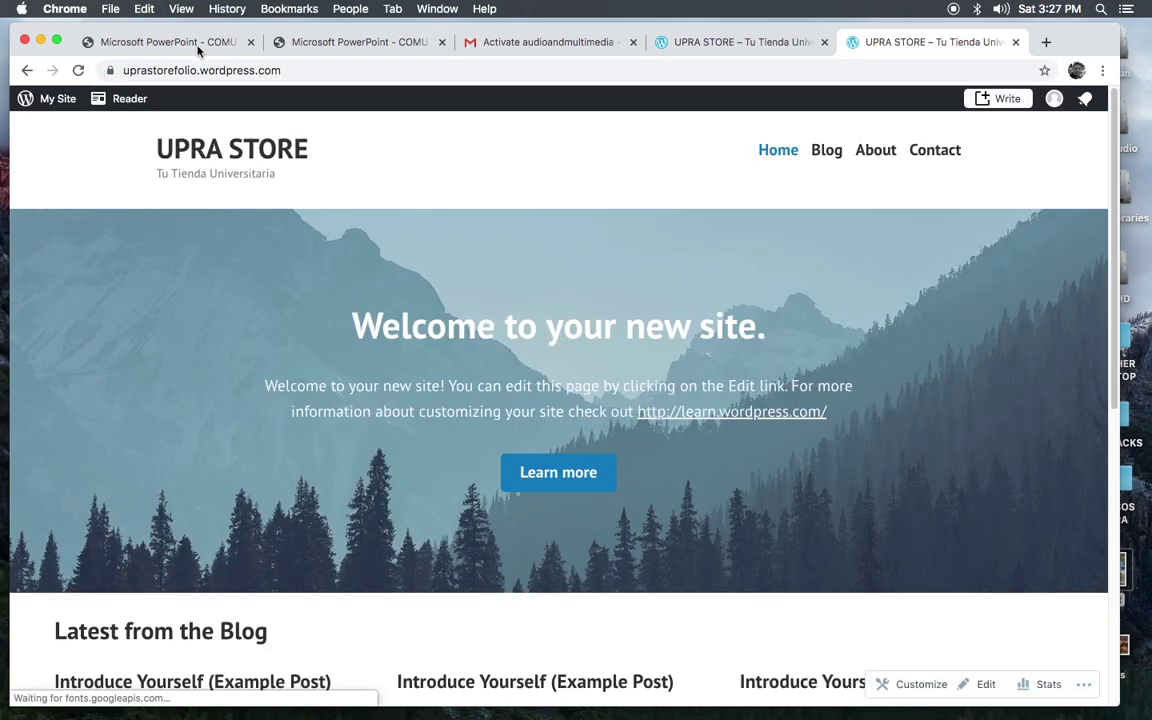
left_click(740, 43)
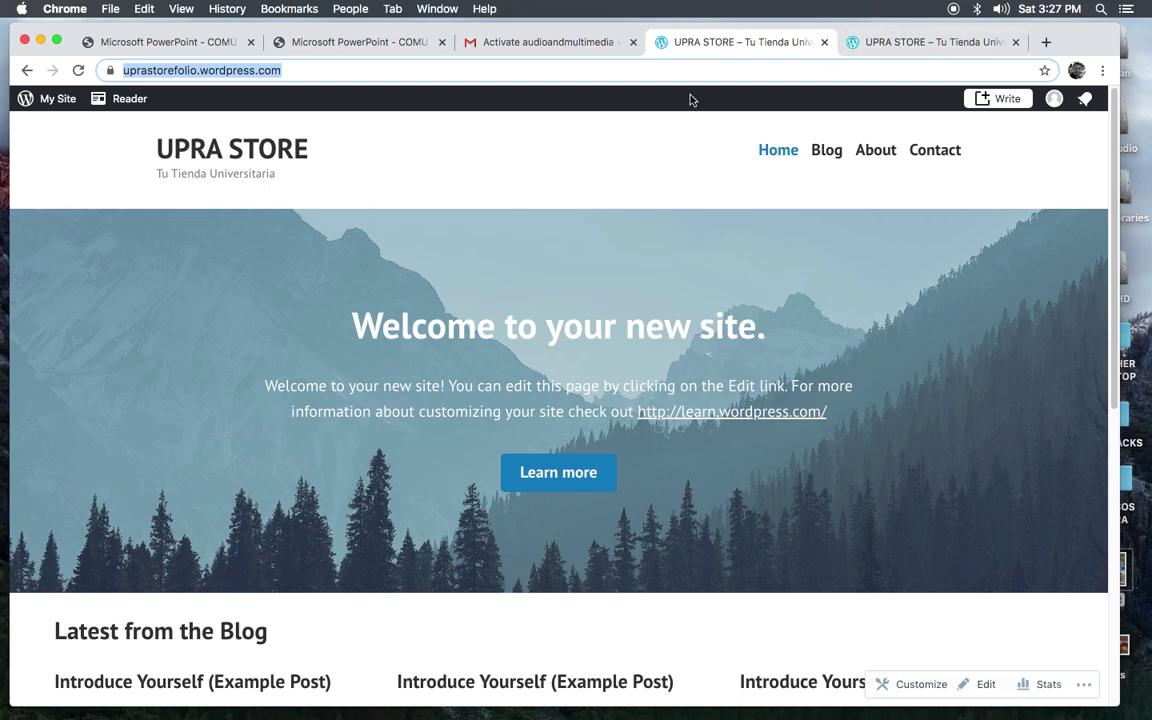
left_click(901, 44)
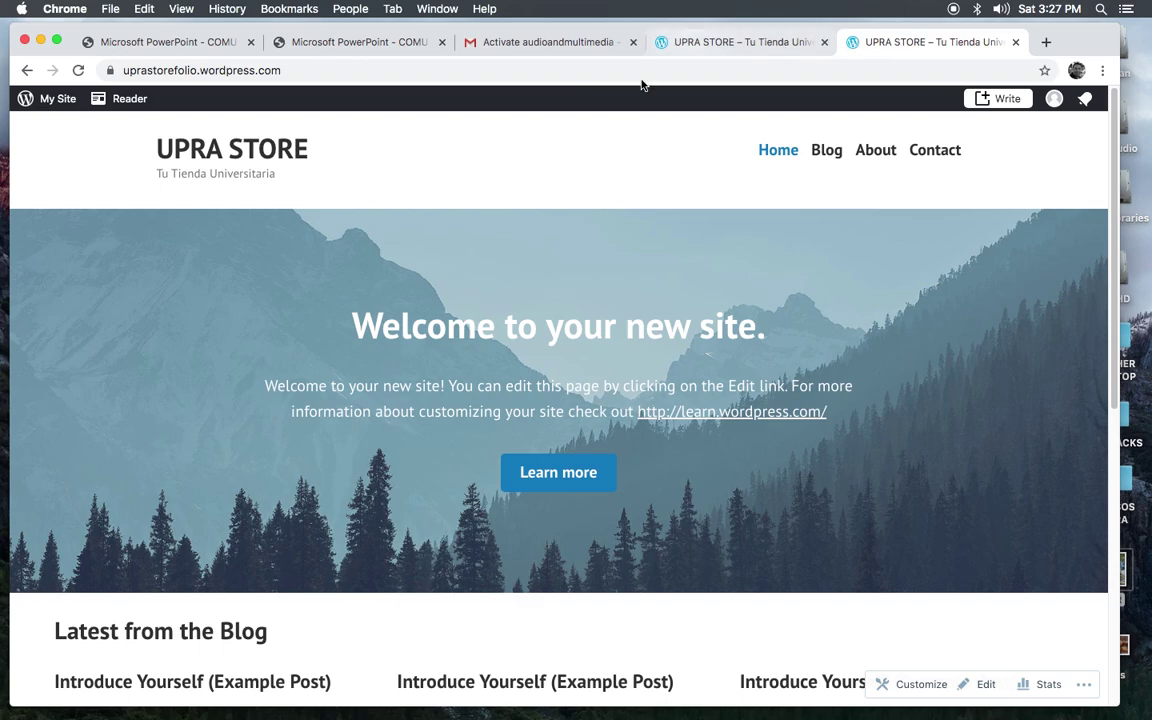
left_click(290, 72)
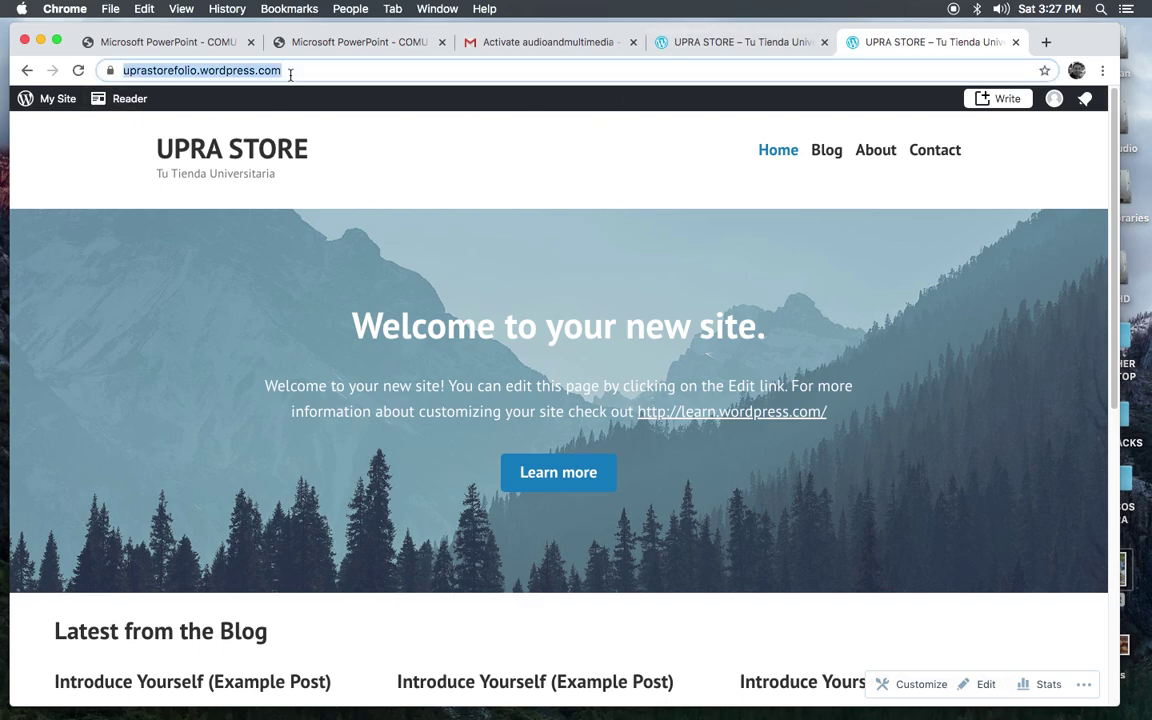
double_click(308, 70)
left_click(290, 71)
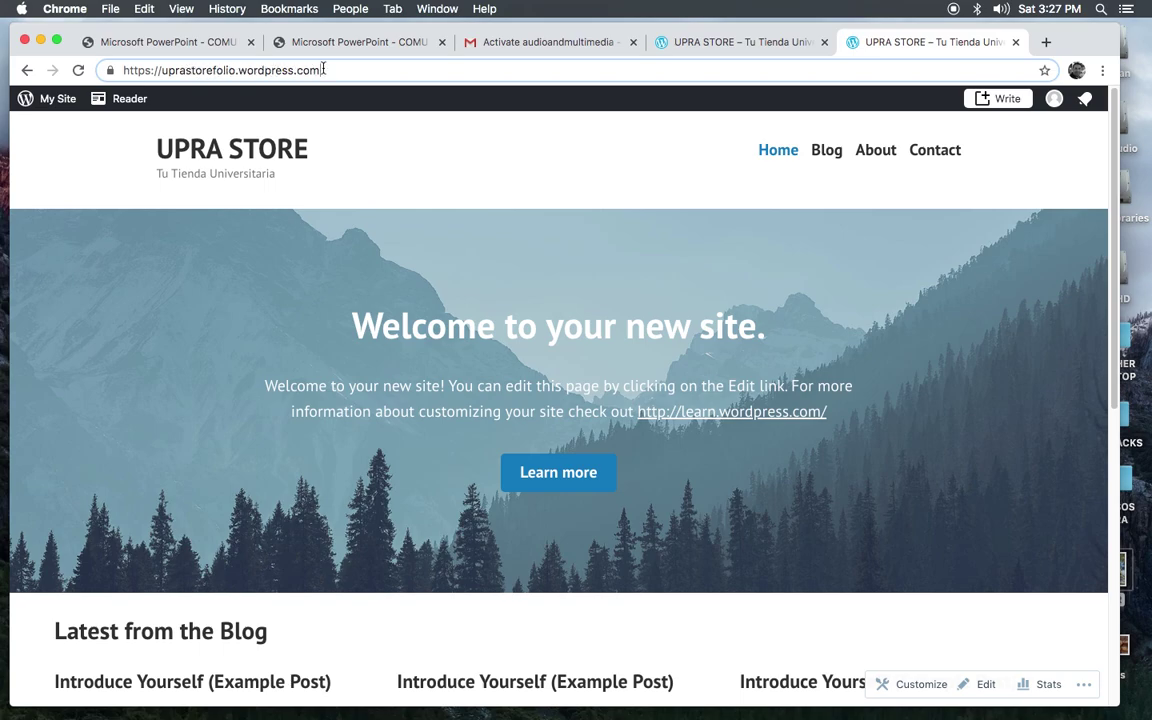
Step: Append /wp-admin to uprastorefolio.wordpress.com and load the admin Dashboard
left_click(323, 70)
type("/")
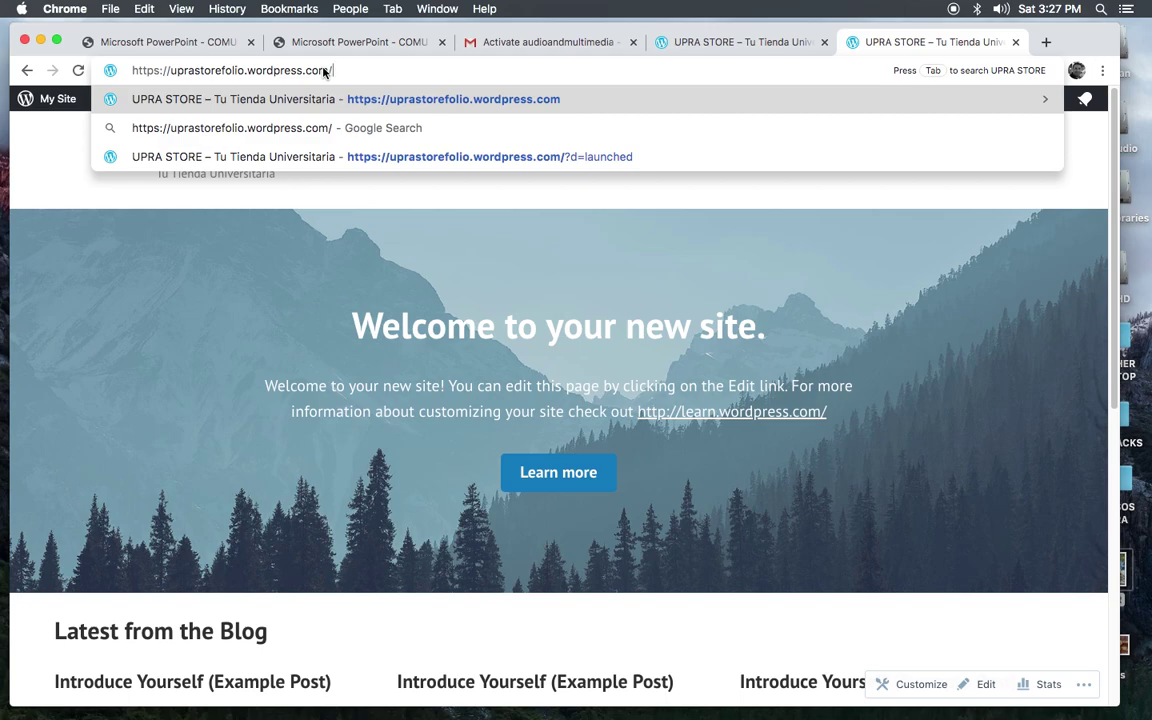
type("wp-admin")
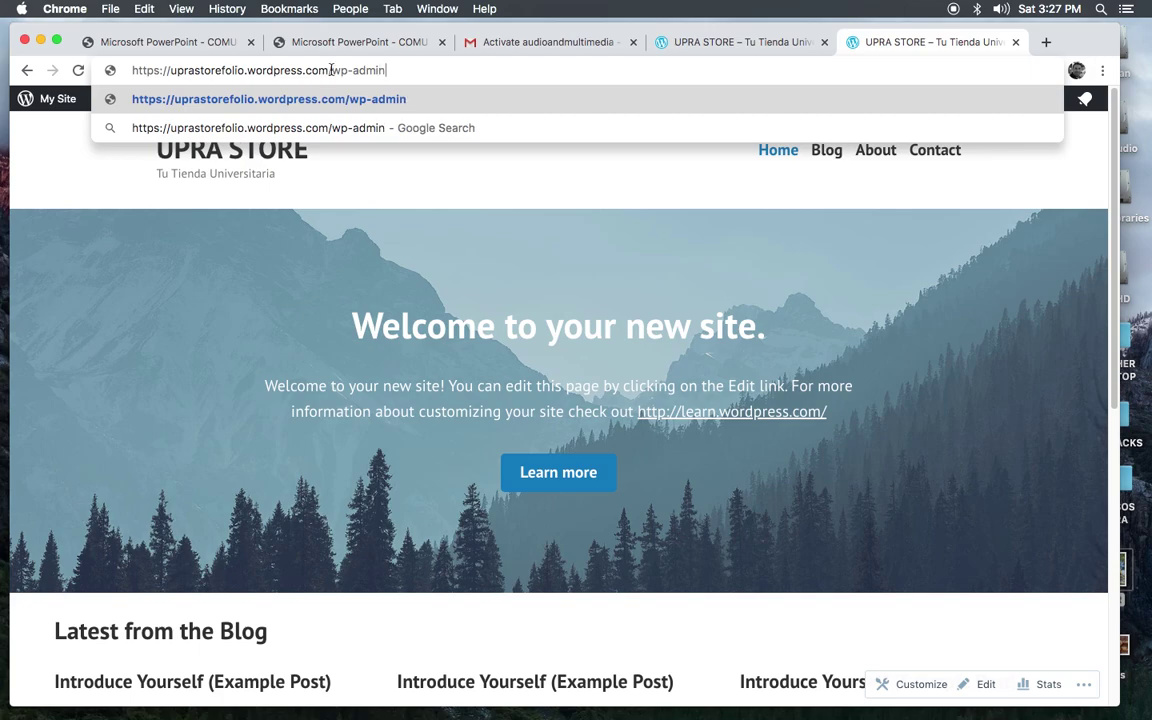
triple_click(325, 78)
left_click_drag(325, 78, 105, 70)
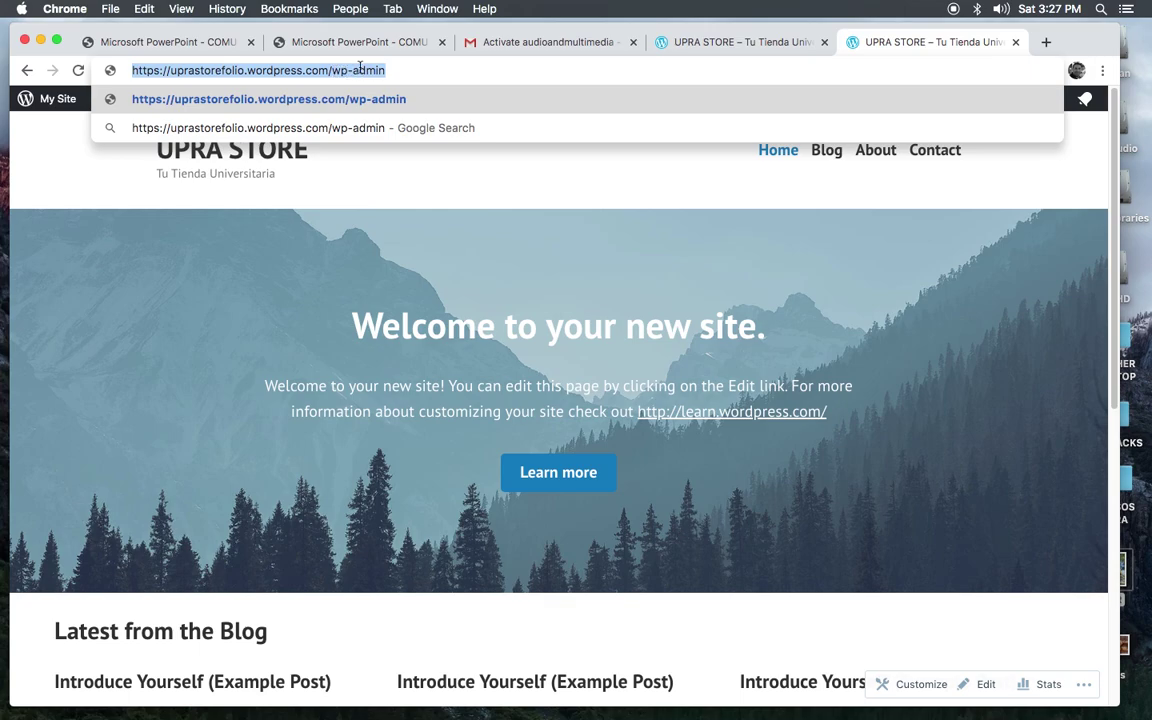
left_click(398, 68)
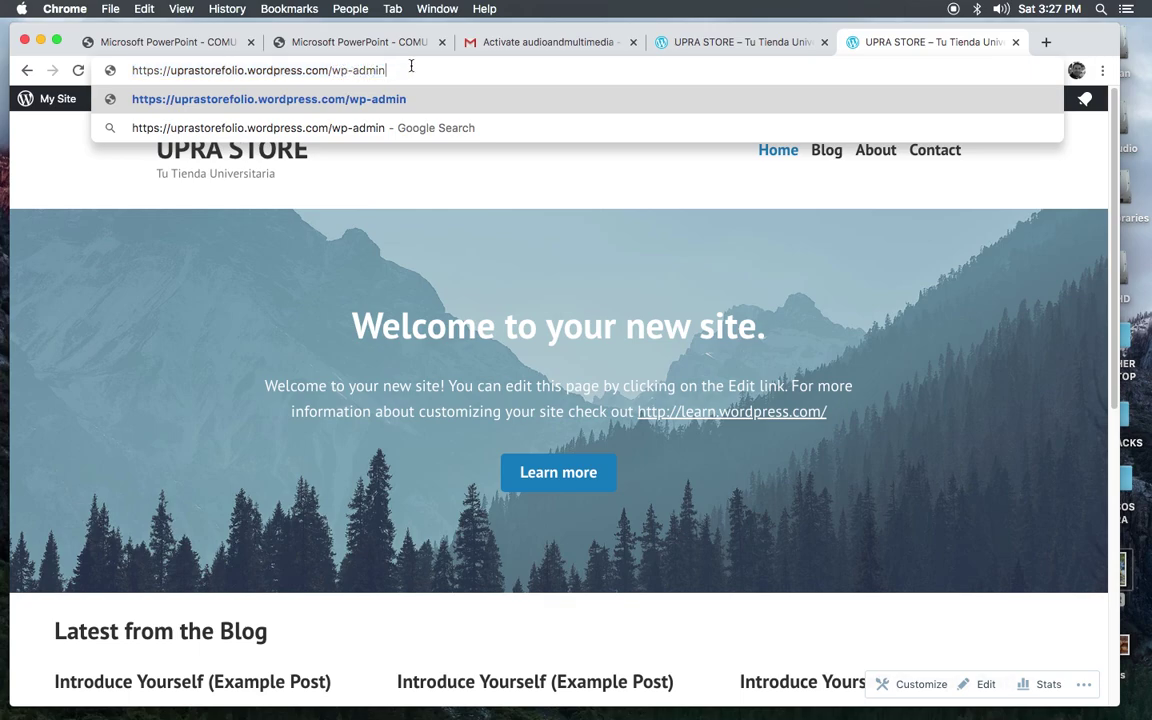
key("Return")
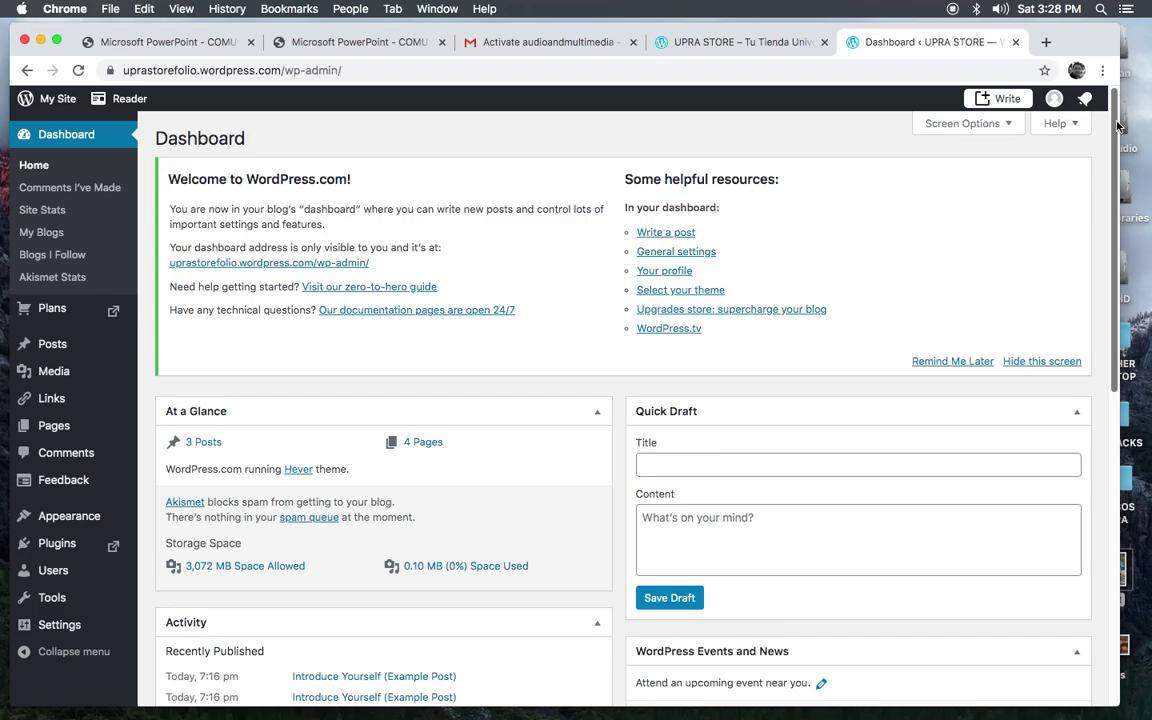
Step: Glance at Appearance > Themes, return, and open Posts showing three example posts
left_click_drag(1117, 124, 1117, 115)
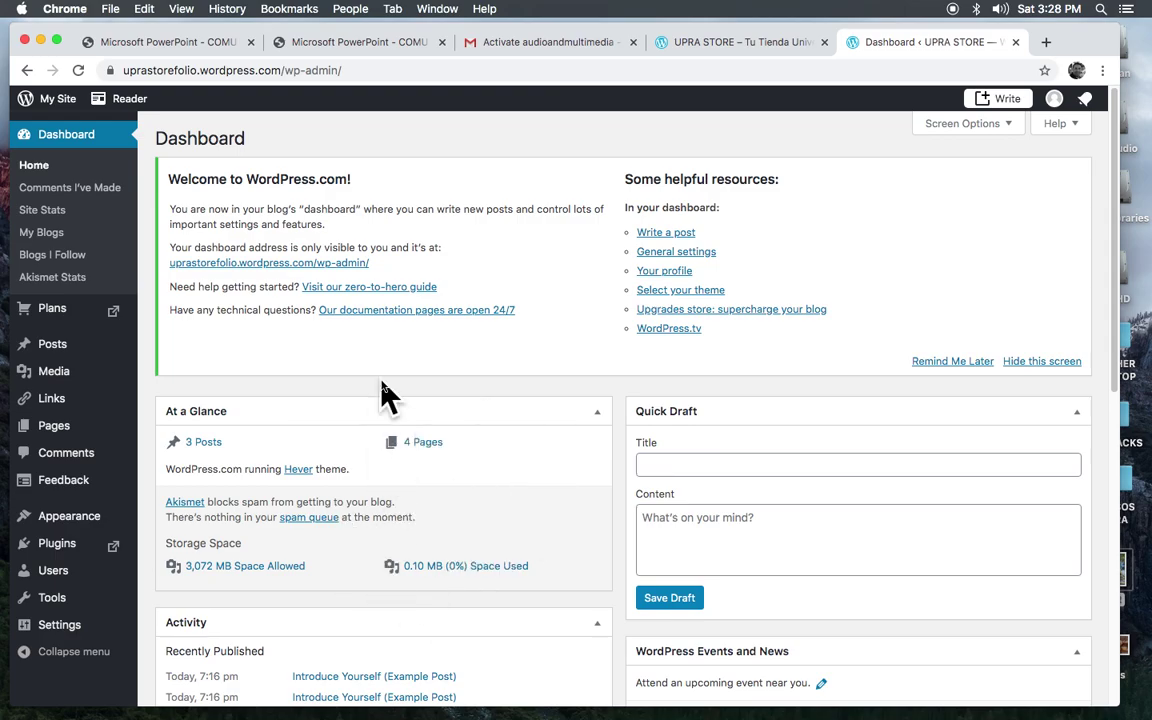
mouse_move(89, 575)
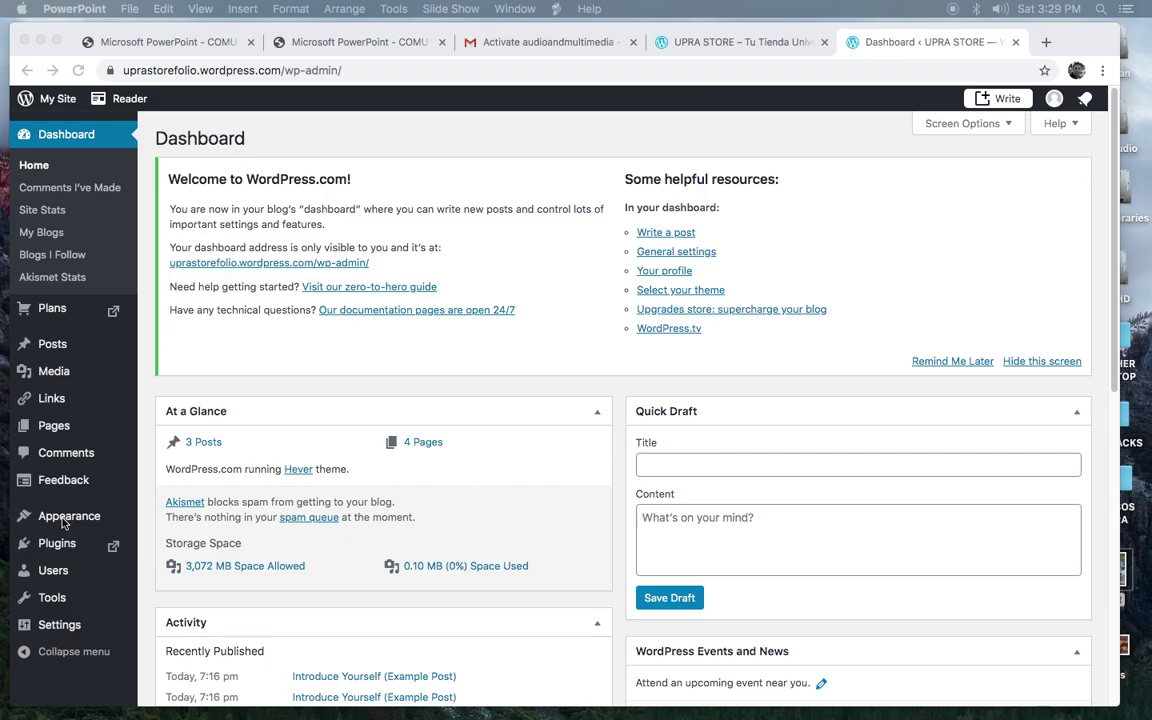
left_click(63, 522)
left_click(70, 520)
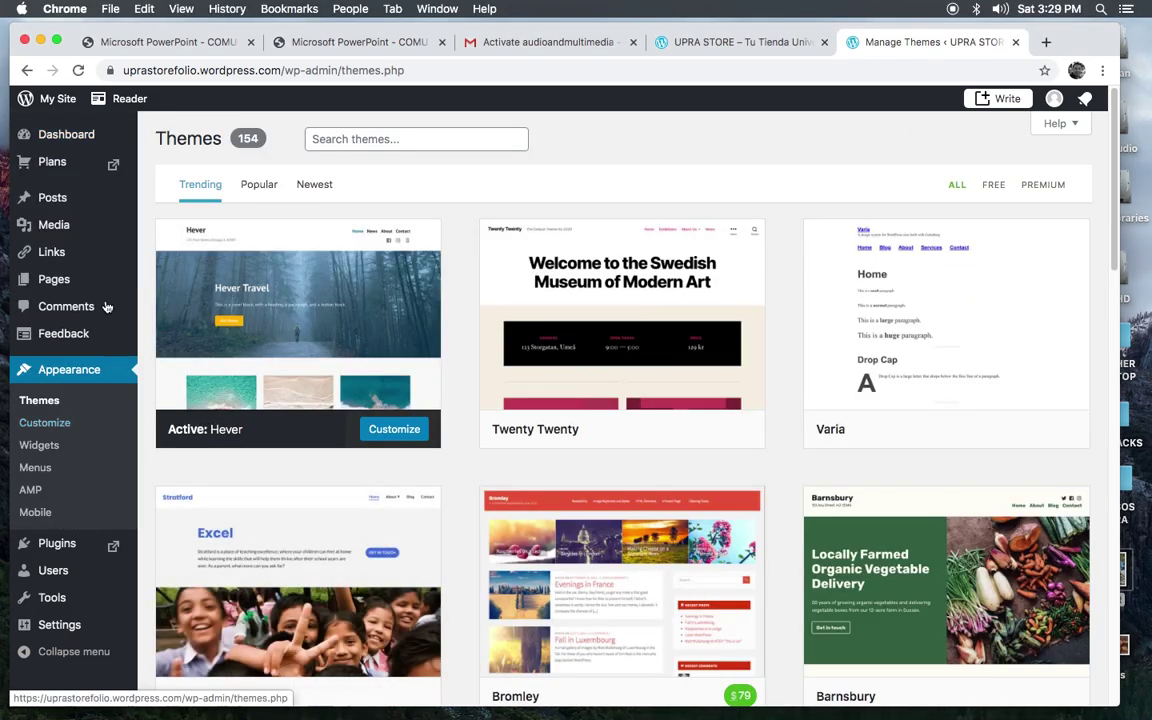
left_click(27, 70)
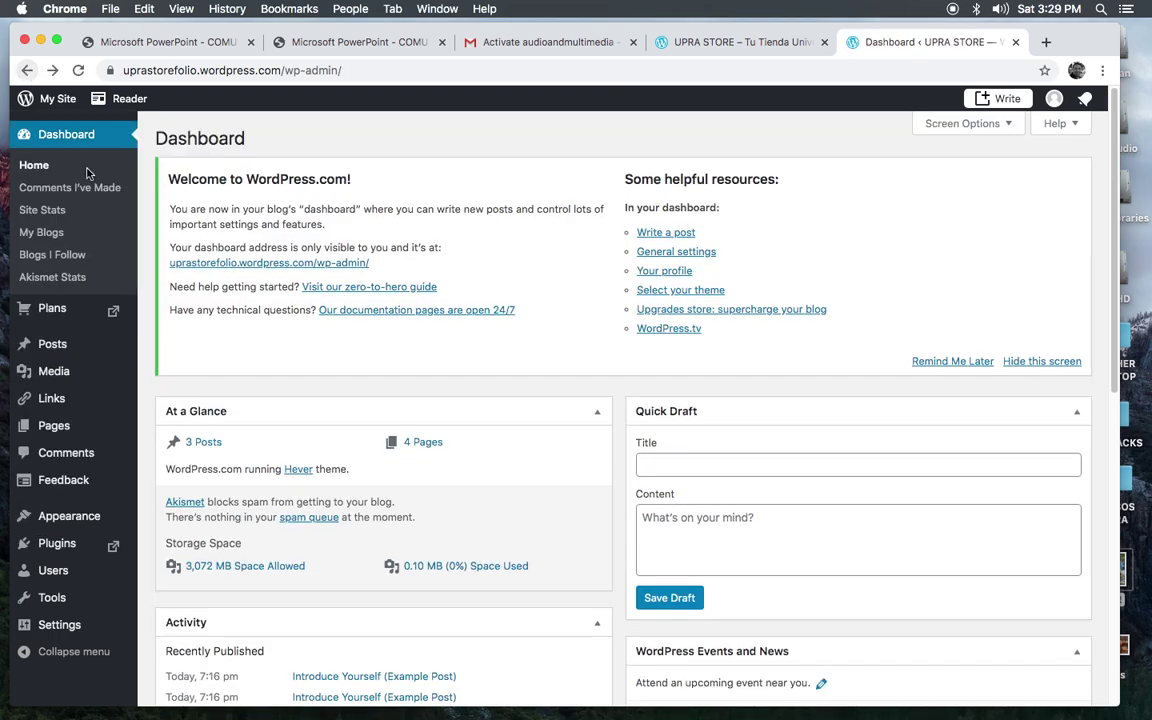
mouse_move(70, 516)
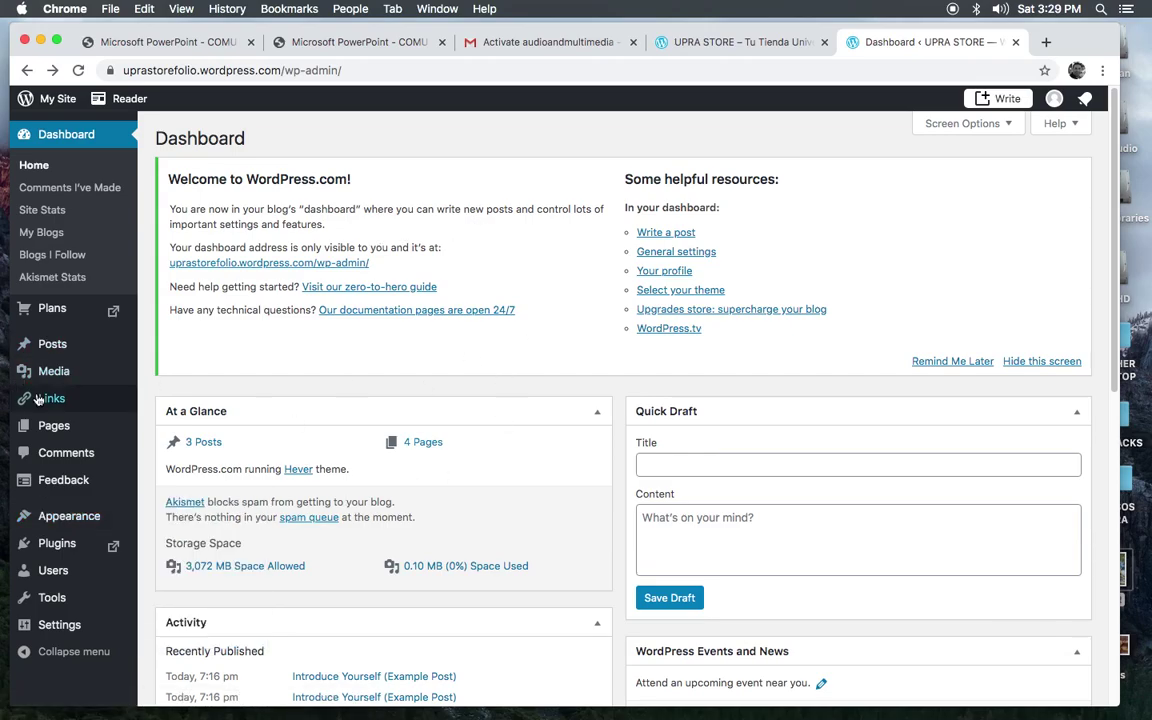
left_click(54, 344)
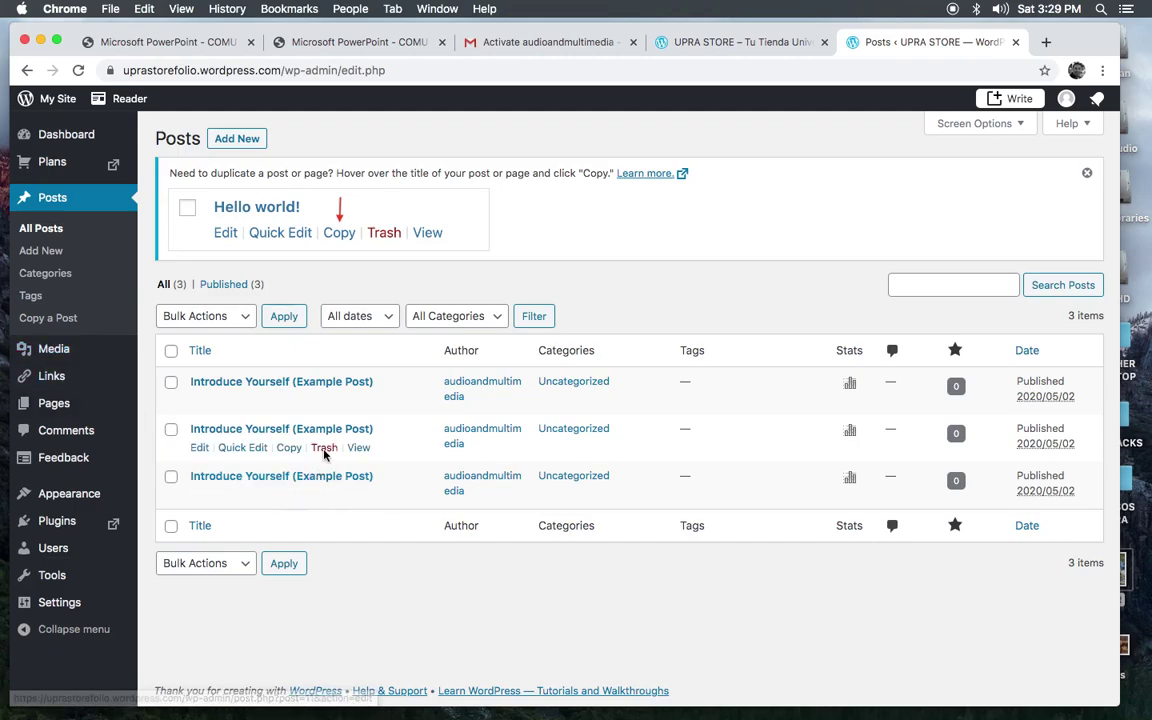
Step: Open Pages in the WP Admin sidebar to list About, Blog, Contact and Home
left_click(50, 406)
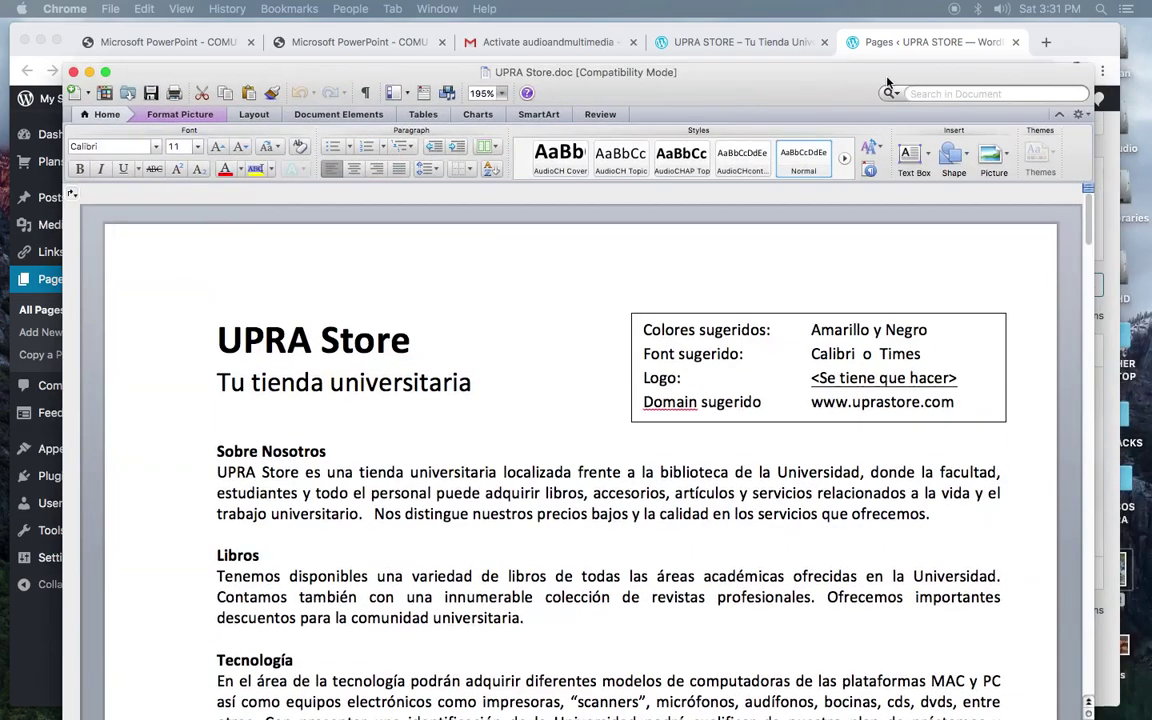
left_click_drag(886, 82, 842, 40)
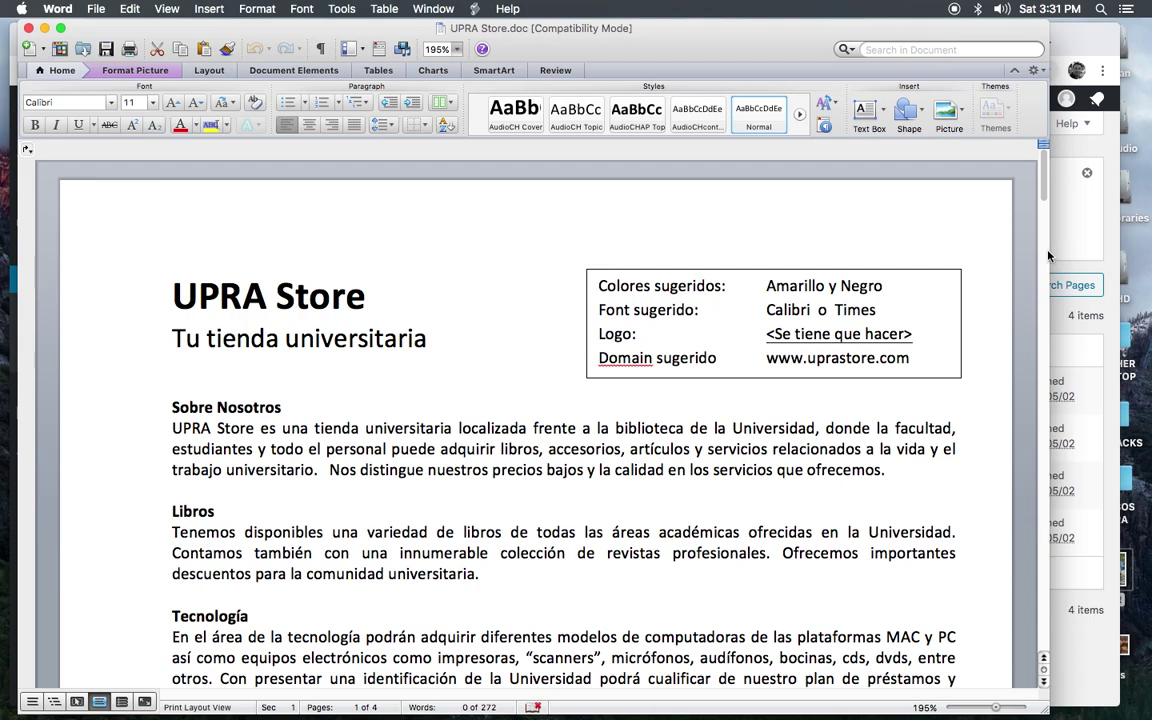
left_click_drag(1049, 253, 1097, 253)
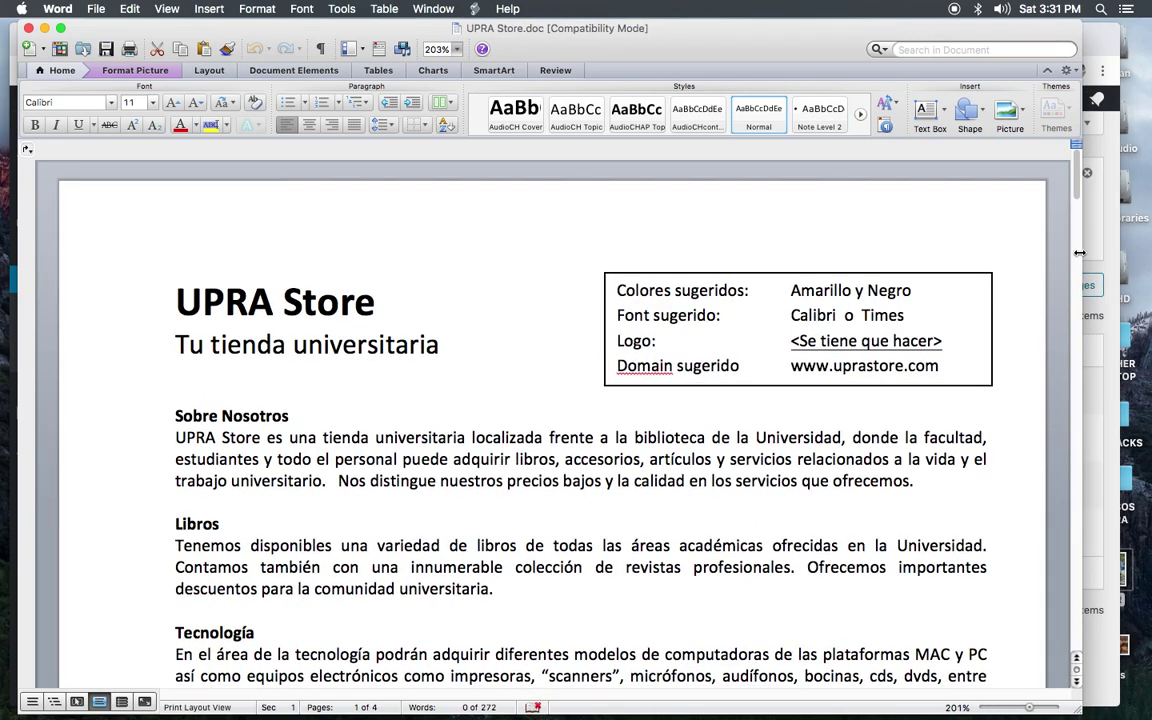
left_click_drag(1076, 175, 1076, 185)
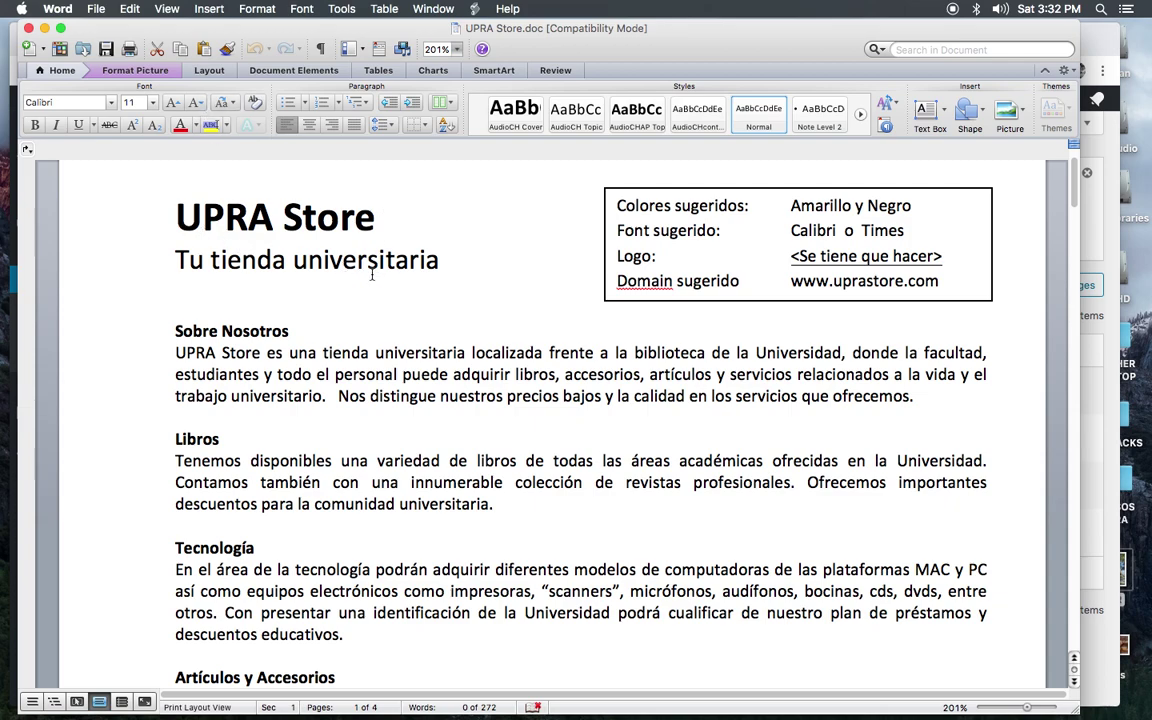
left_click_drag(1075, 180, 1075, 186)
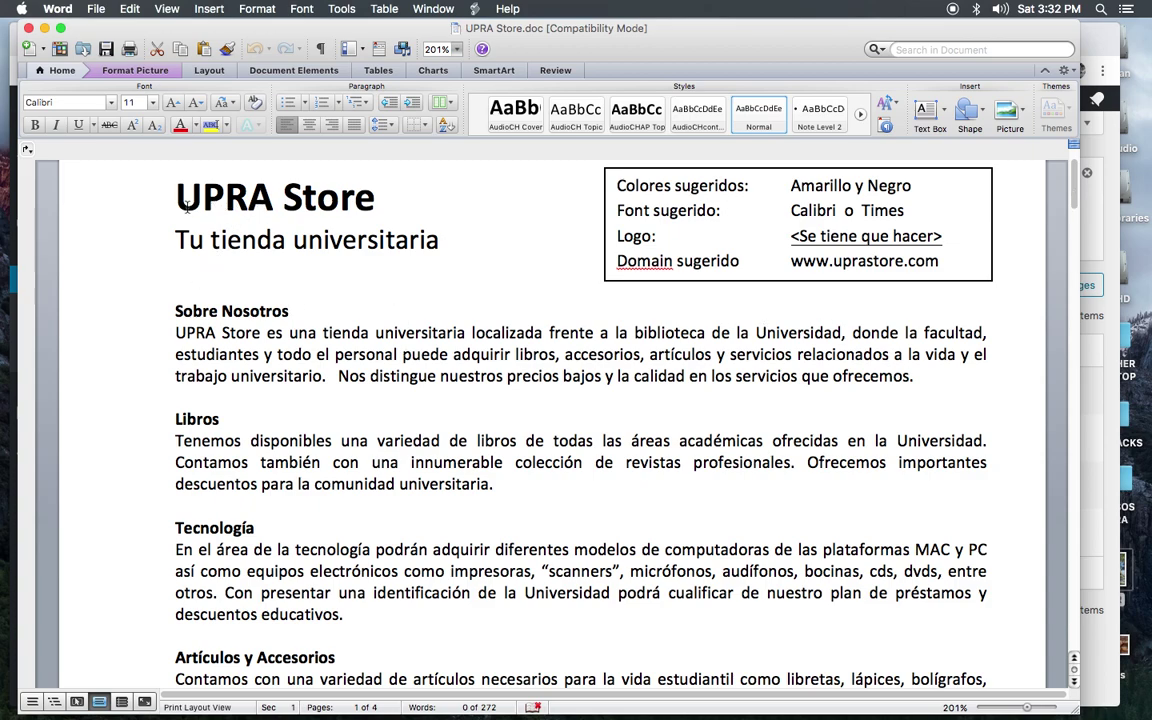
left_click_drag(162, 185, 313, 190)
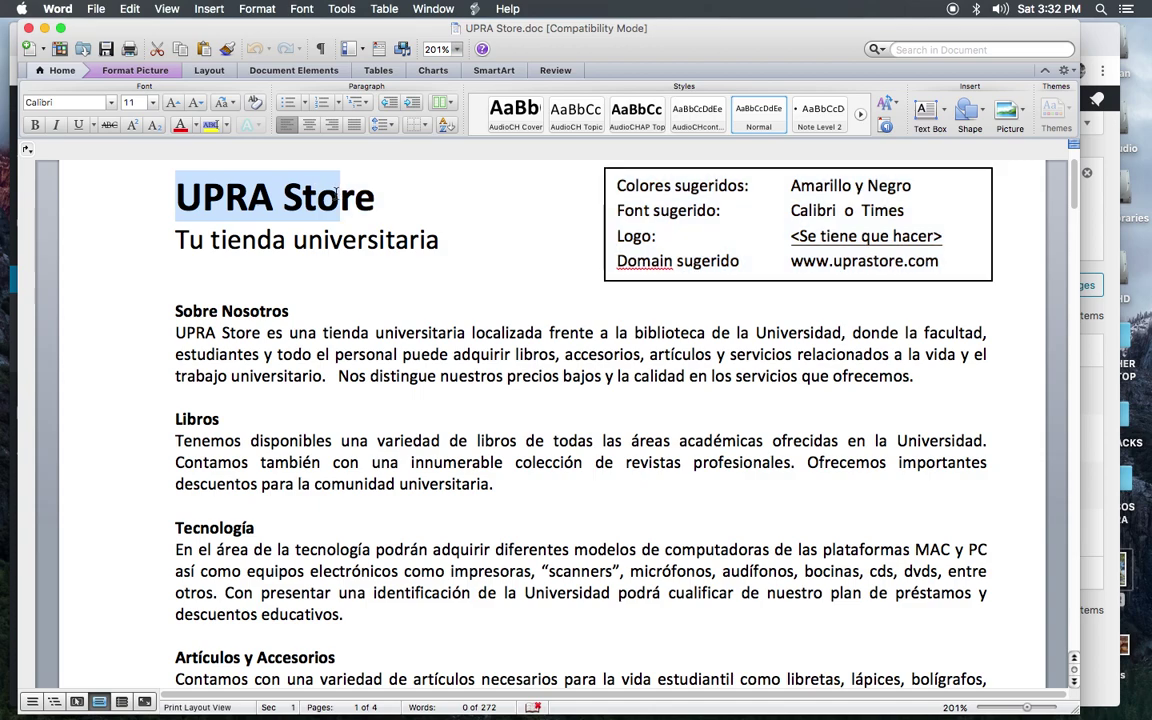
left_click(404, 198)
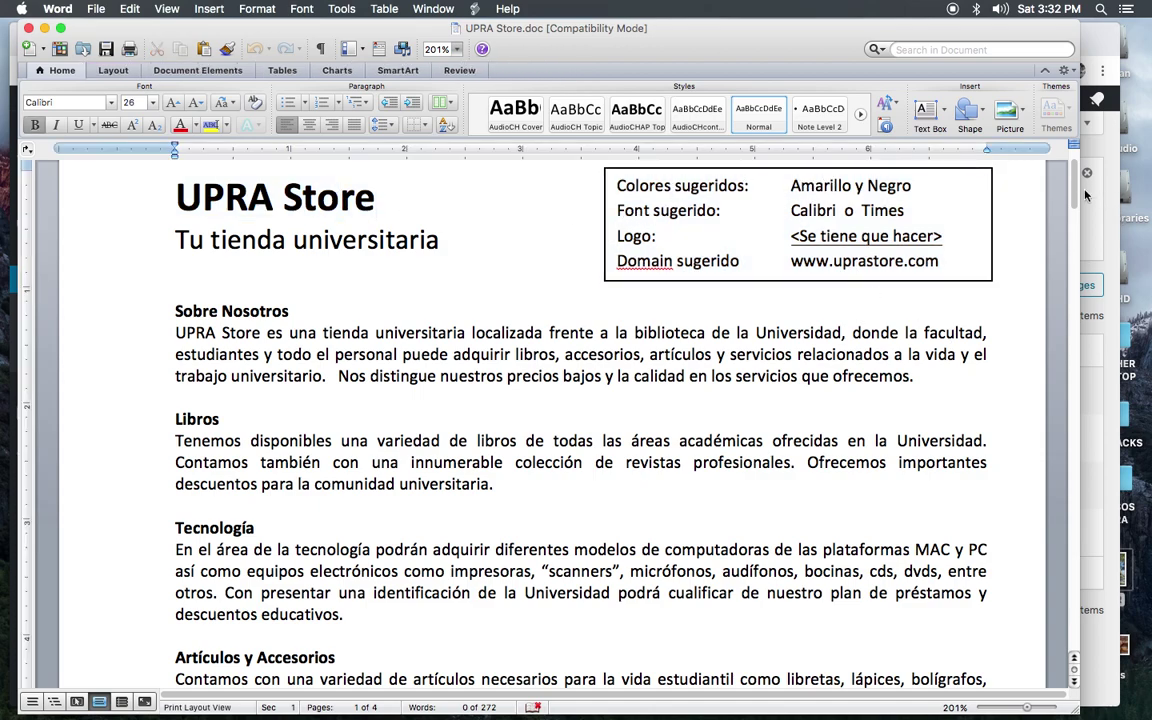
left_click_drag(1075, 187, 1079, 193)
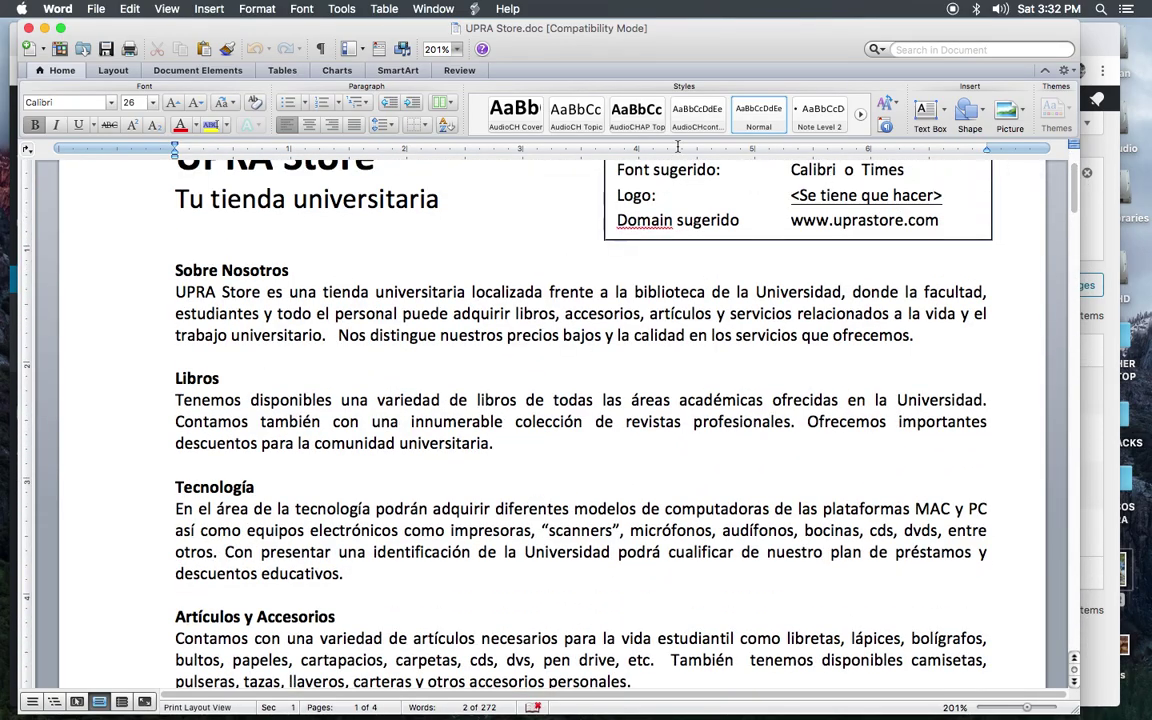
left_click_drag(174, 294, 420, 341)
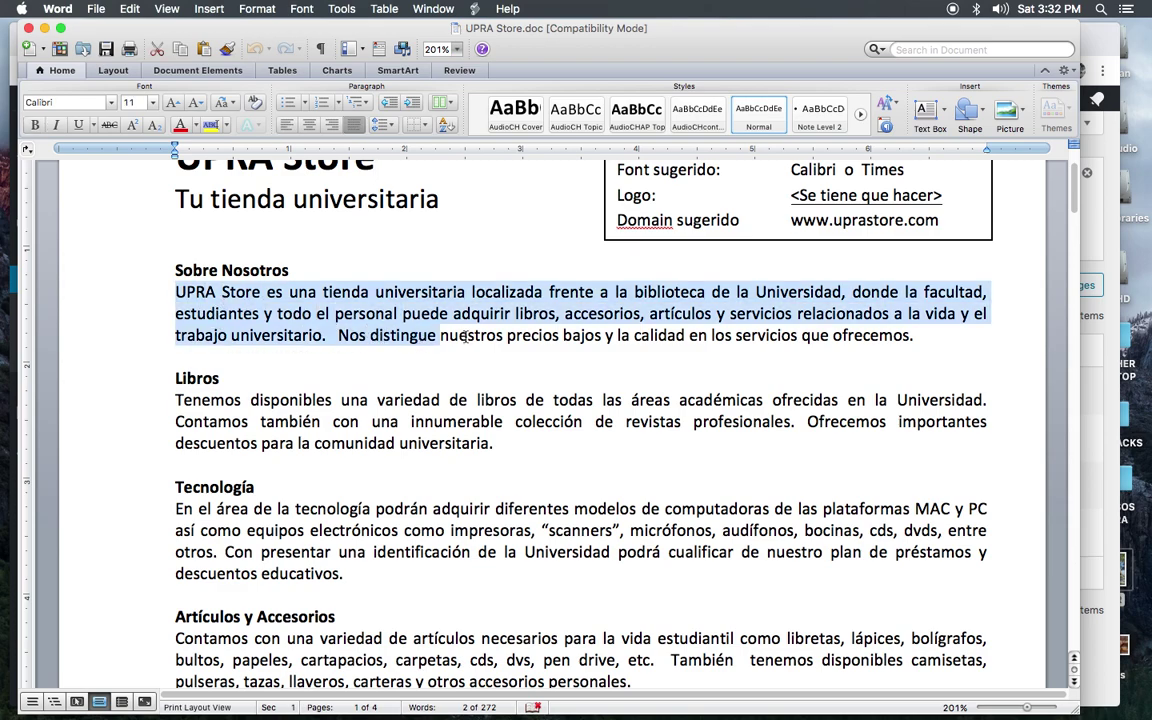
left_click(477, 441)
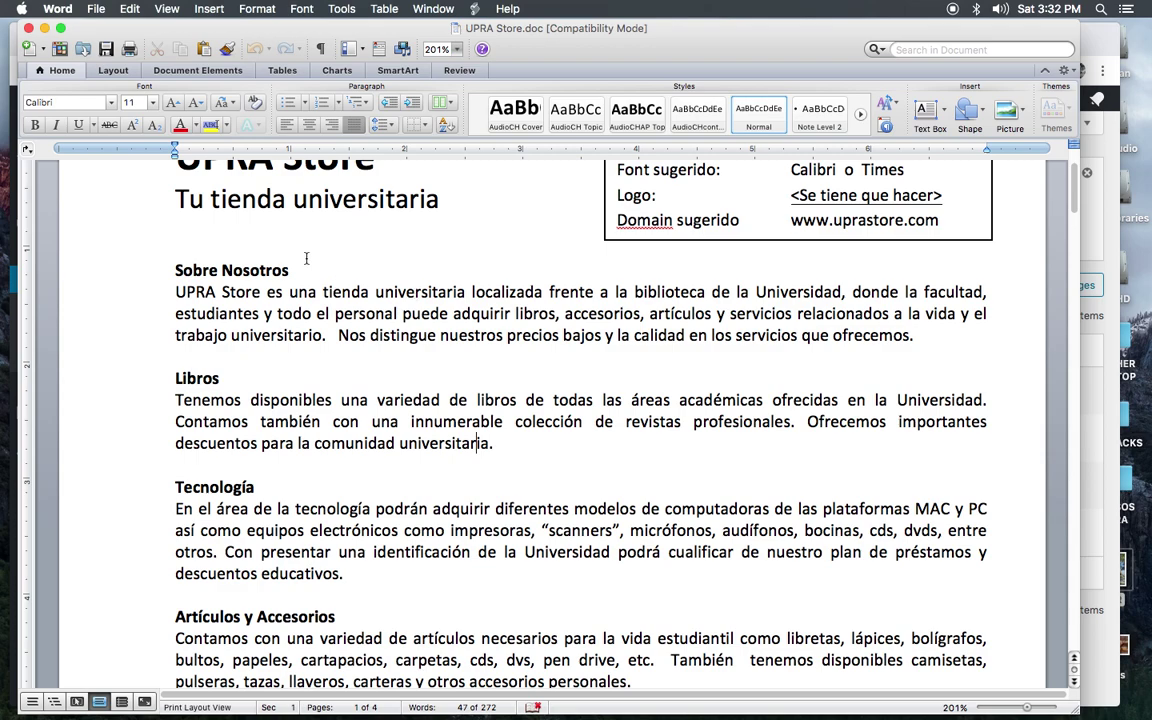
left_click_drag(166, 265, 686, 338)
left_click(669, 370)
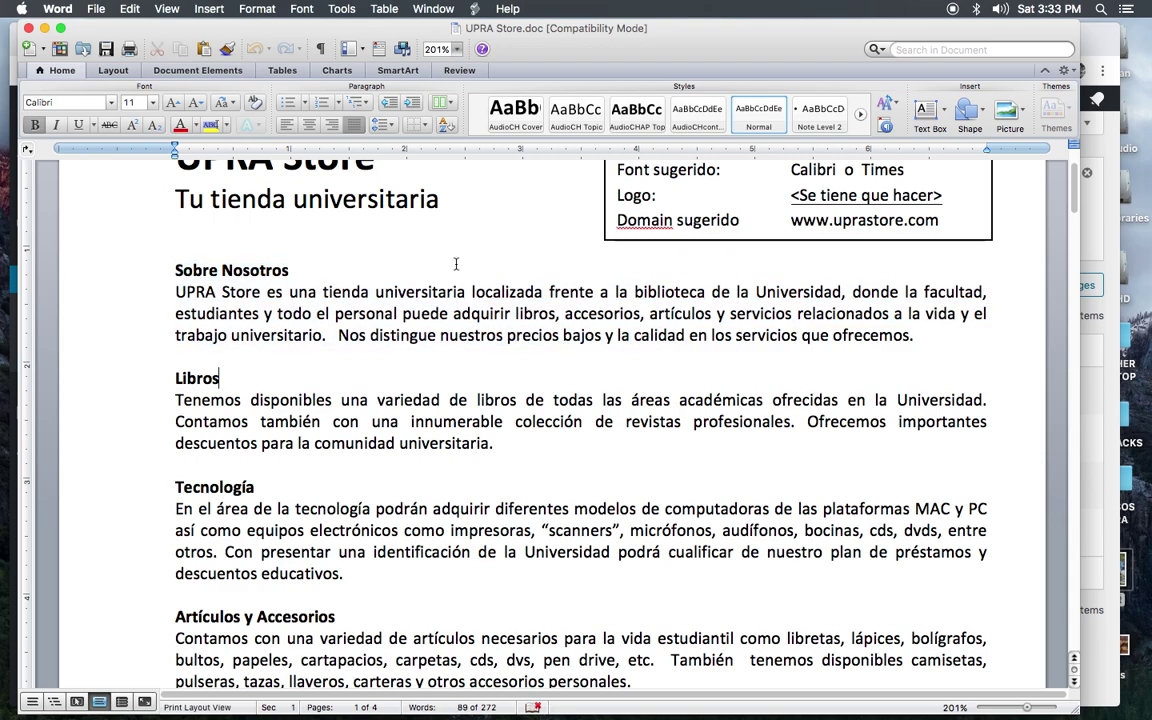
left_click_drag(1077, 210, 1066, 175)
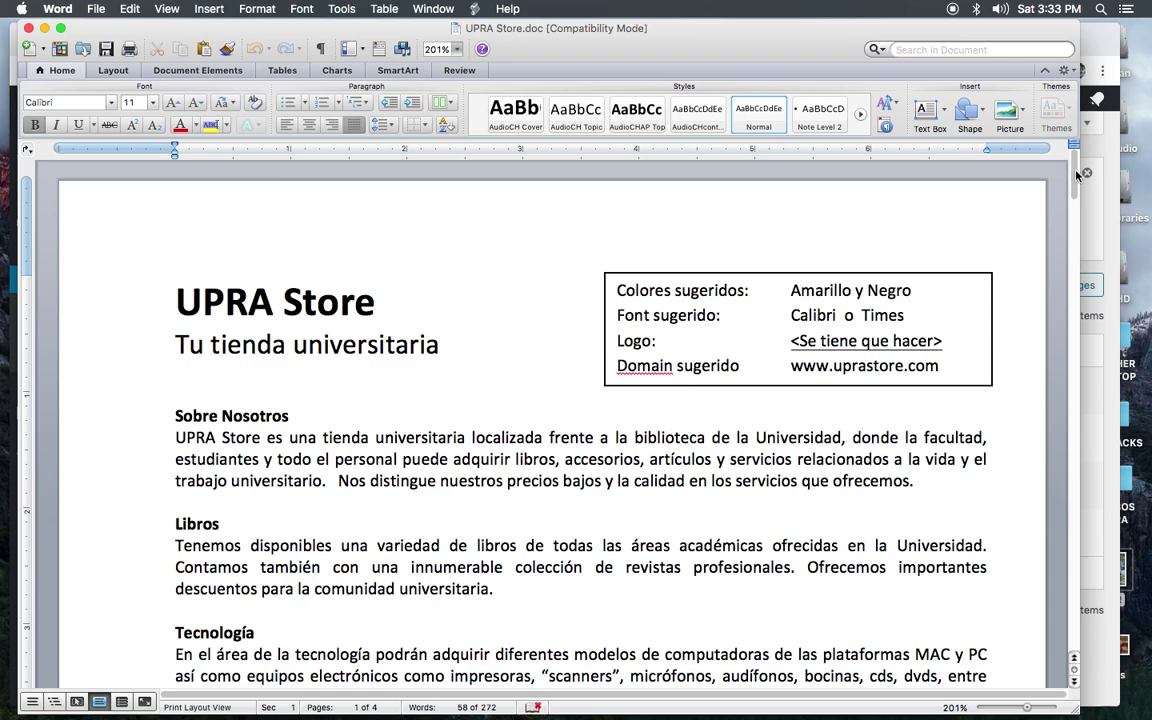
left_click_drag(1077, 175, 1085, 264)
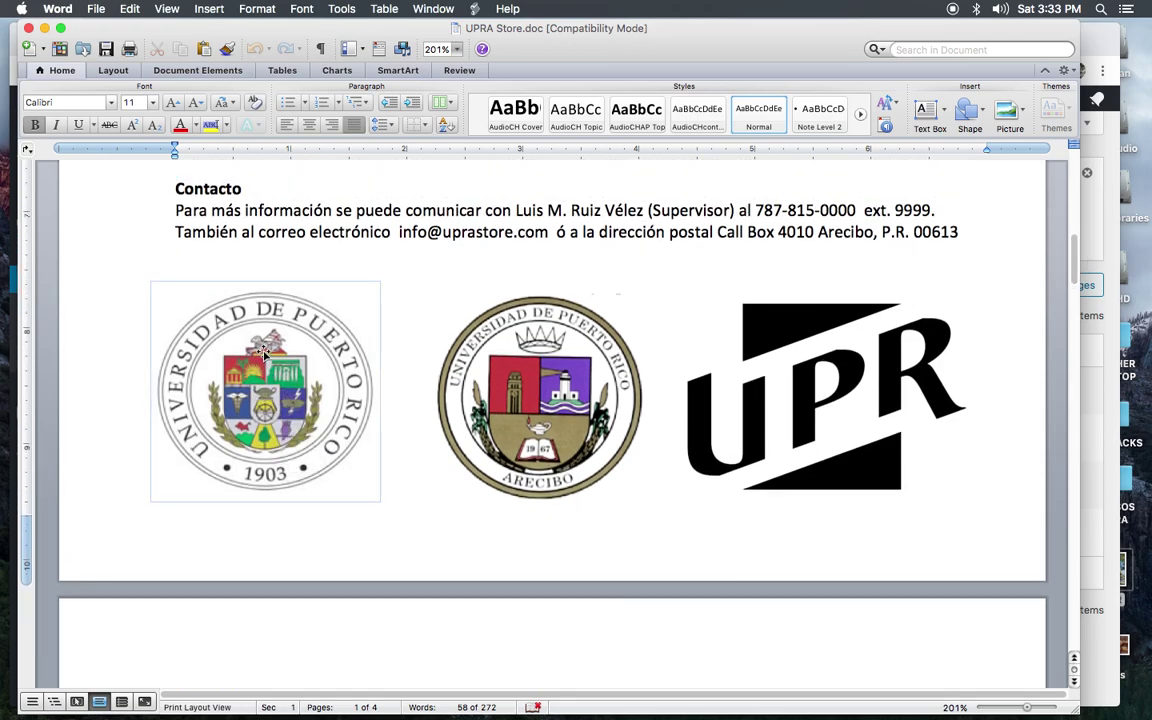
Step: Nudge the middle Arecibo seal image slightly left in UPRA Store.doc, then shift the Word window aside
left_click(533, 371)
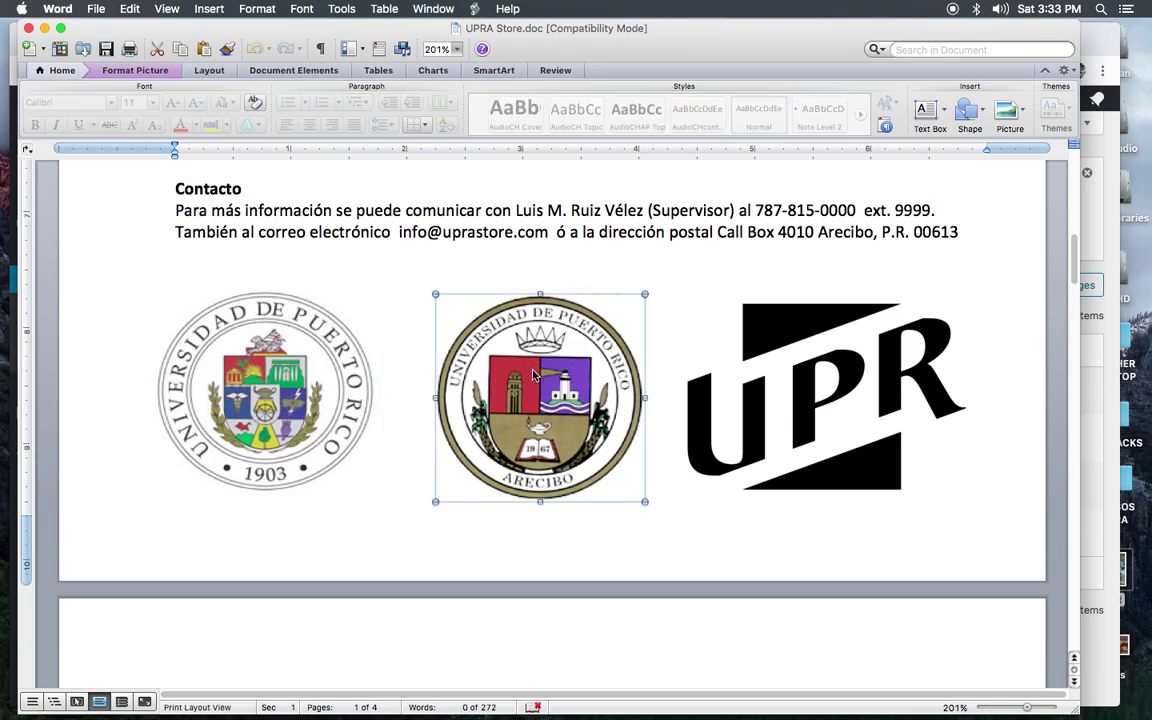
left_click_drag(533, 374, 512, 372)
right_click(518, 375)
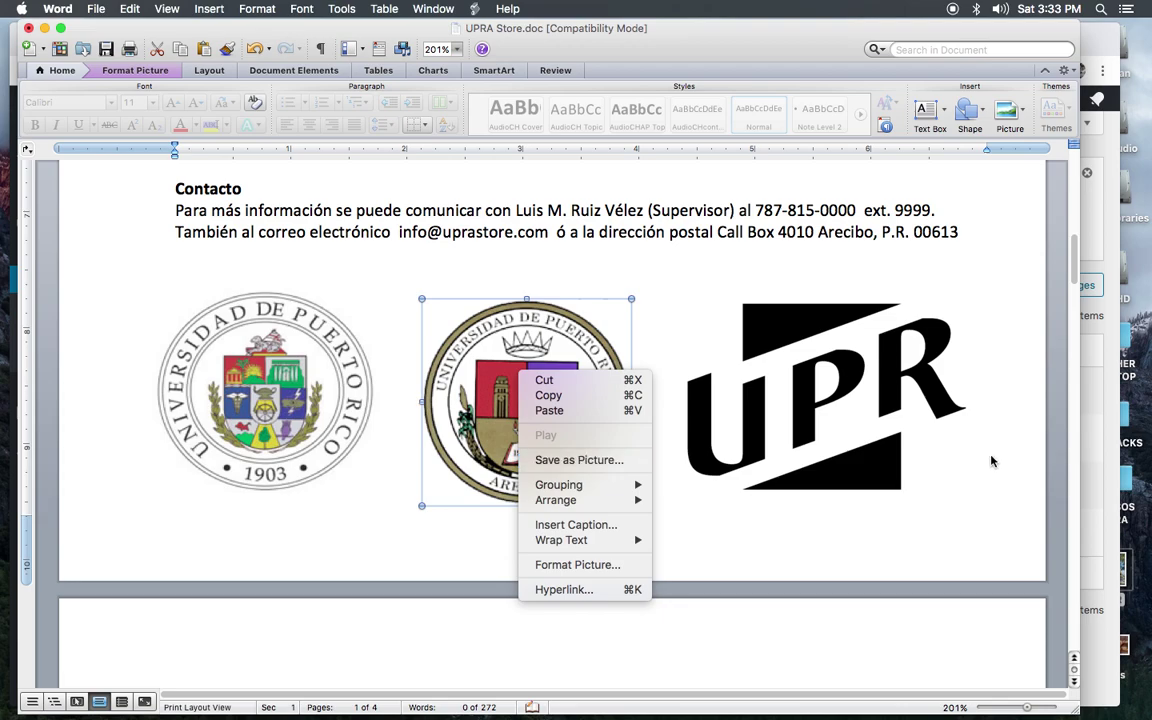
left_click(1074, 258)
left_click_drag(1074, 258, 1088, 158)
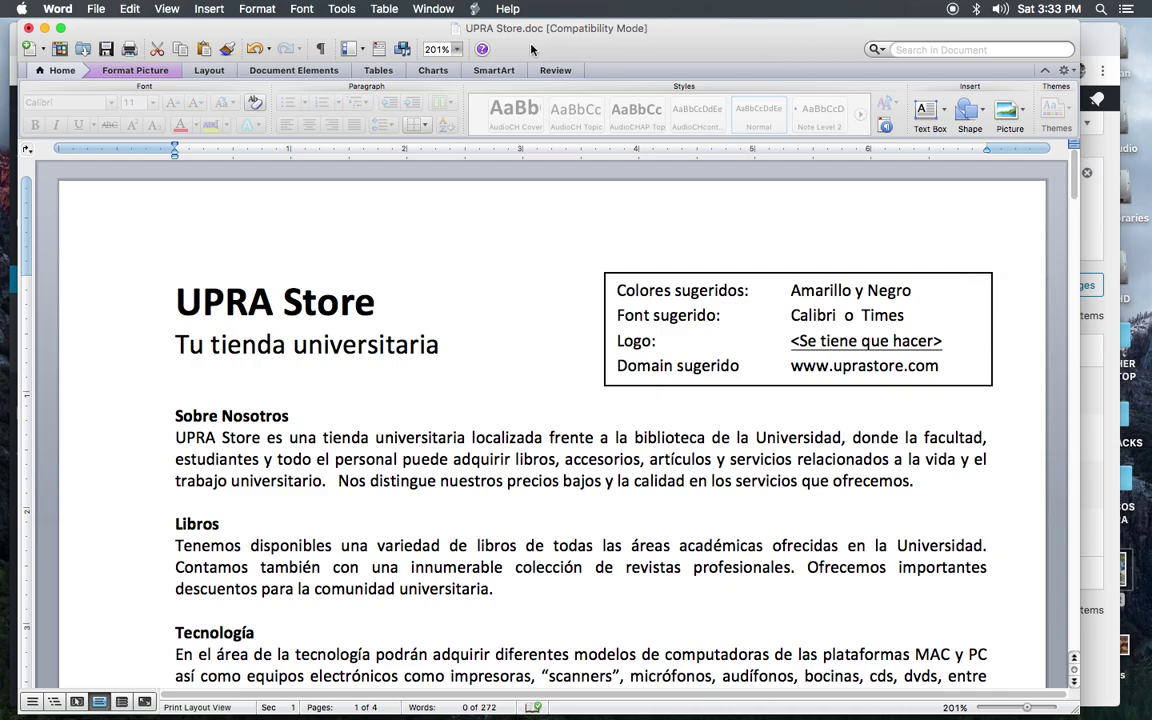
left_click_drag(532, 49, 1150, 70)
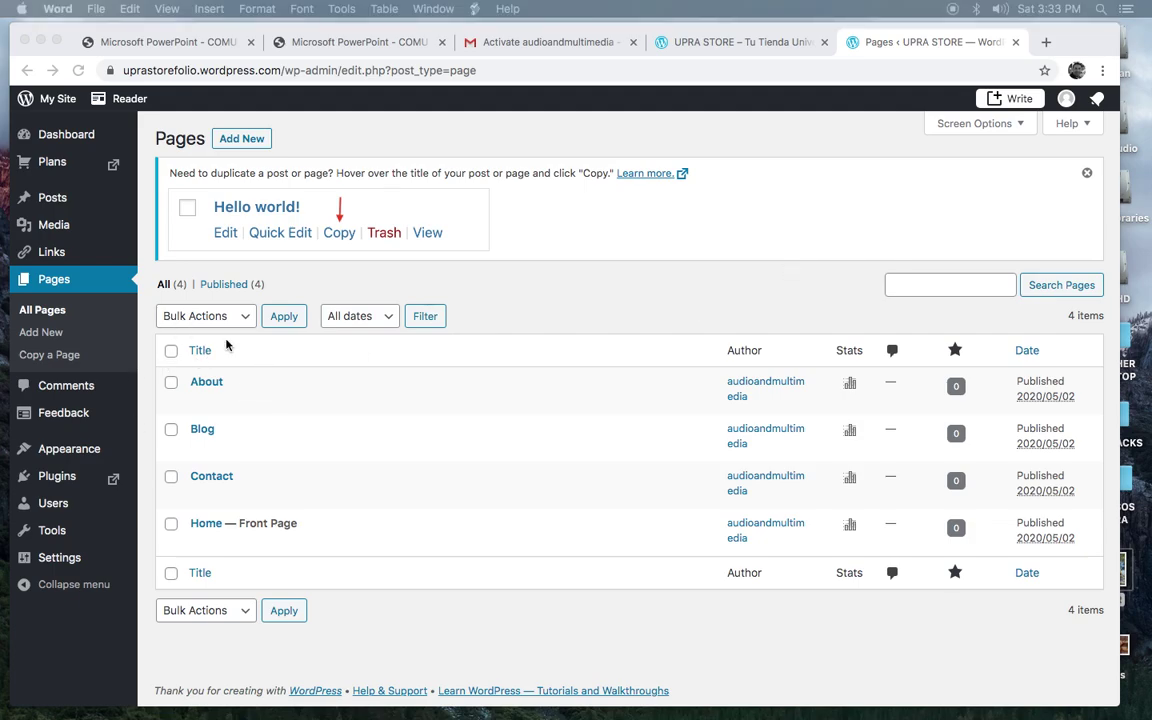
Step: Mark all four pages and apply Bulk Actions > Move to Trash
left_click(33, 283)
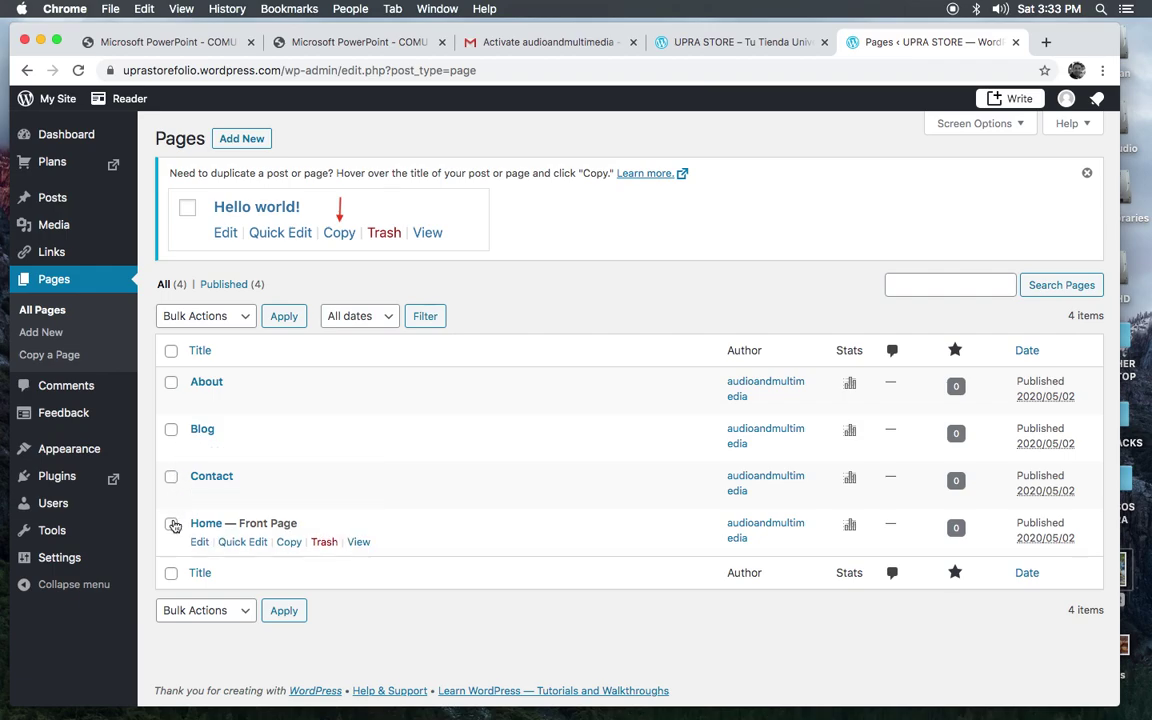
left_click(171, 382)
left_click(171, 429)
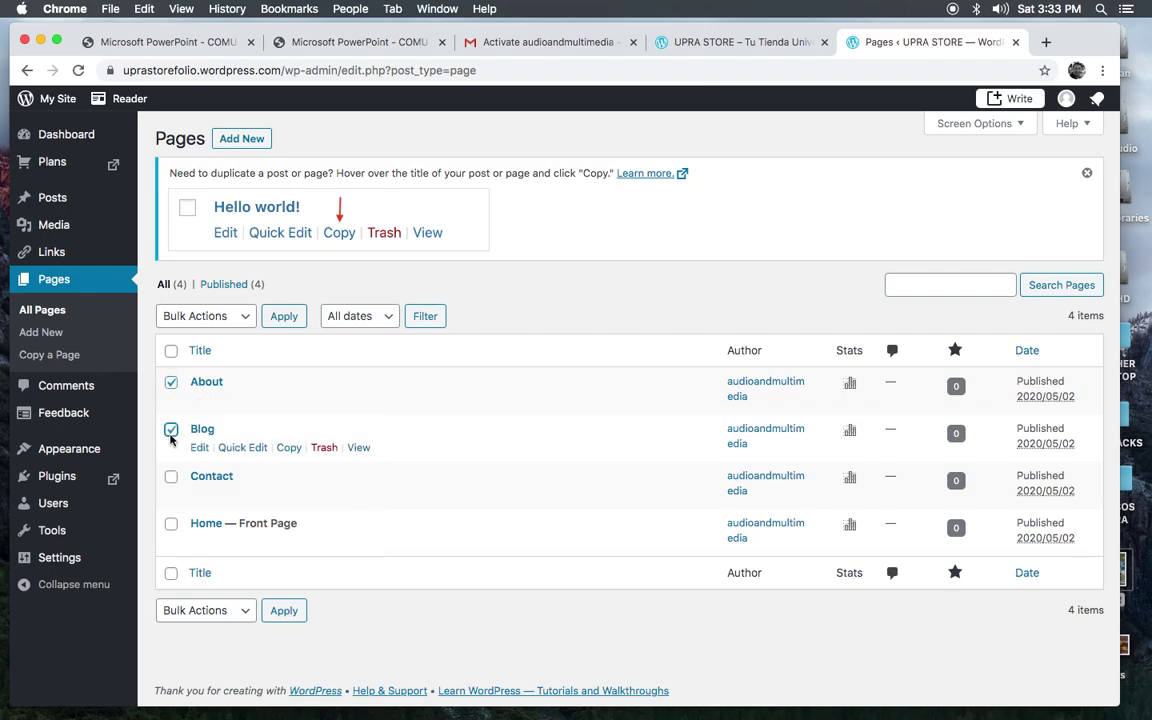
left_click(171, 477)
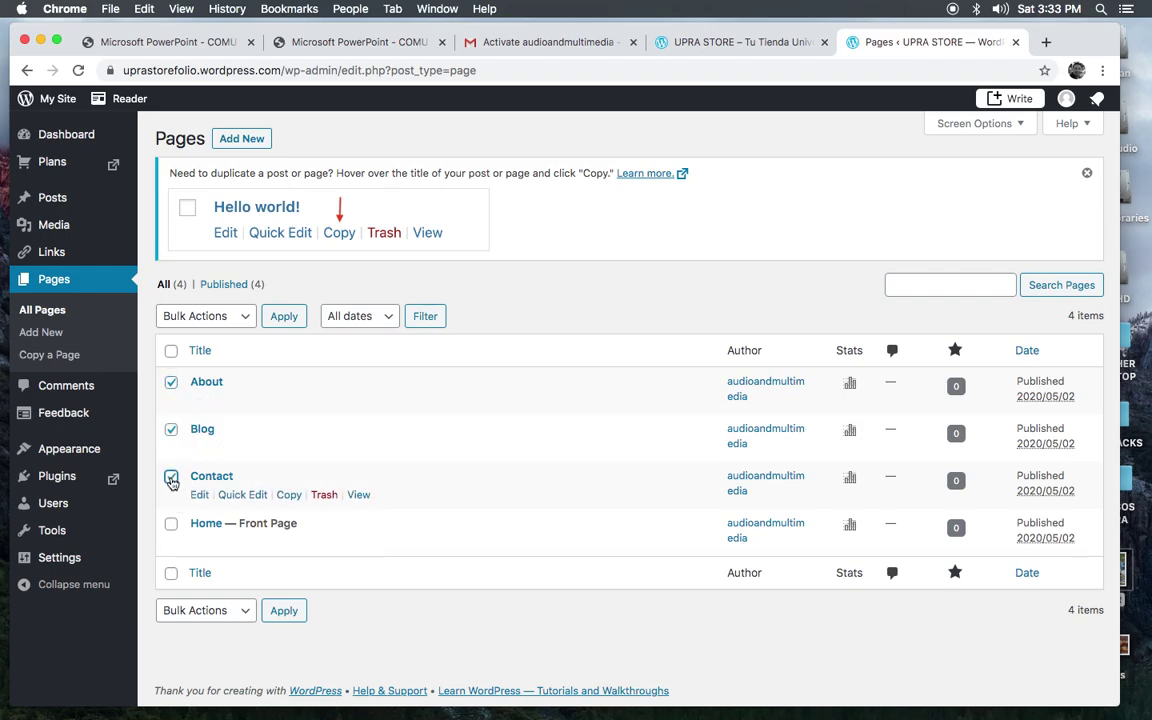
left_click(244, 320)
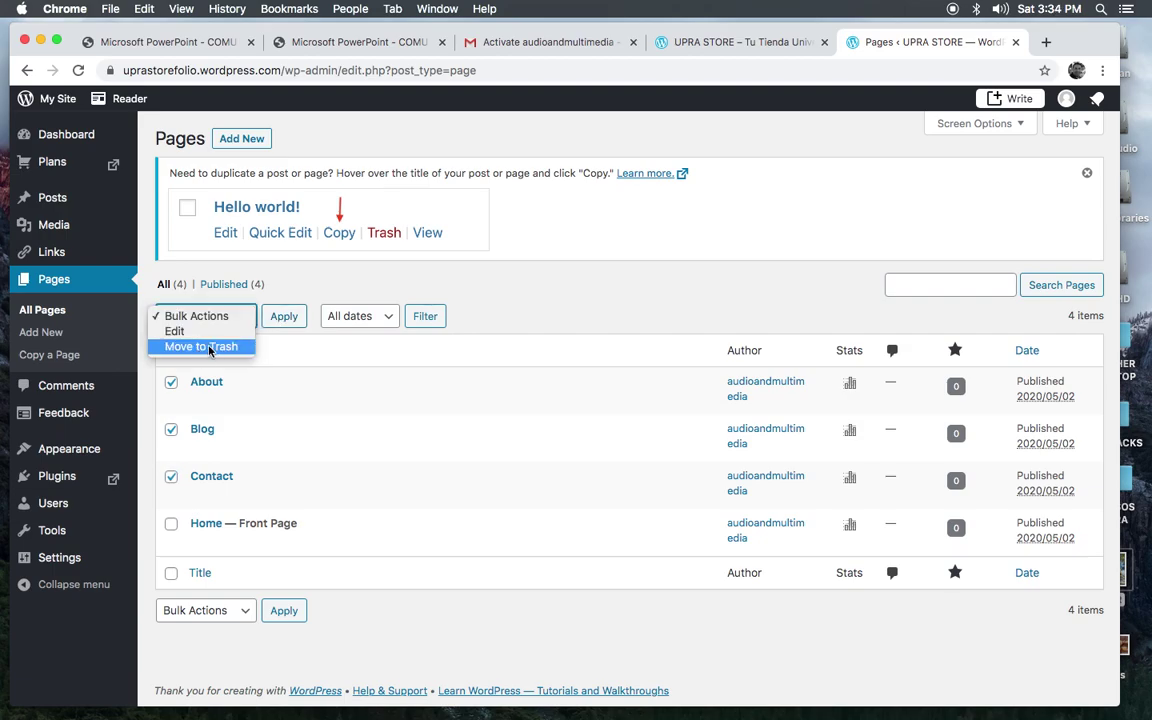
left_click(272, 264)
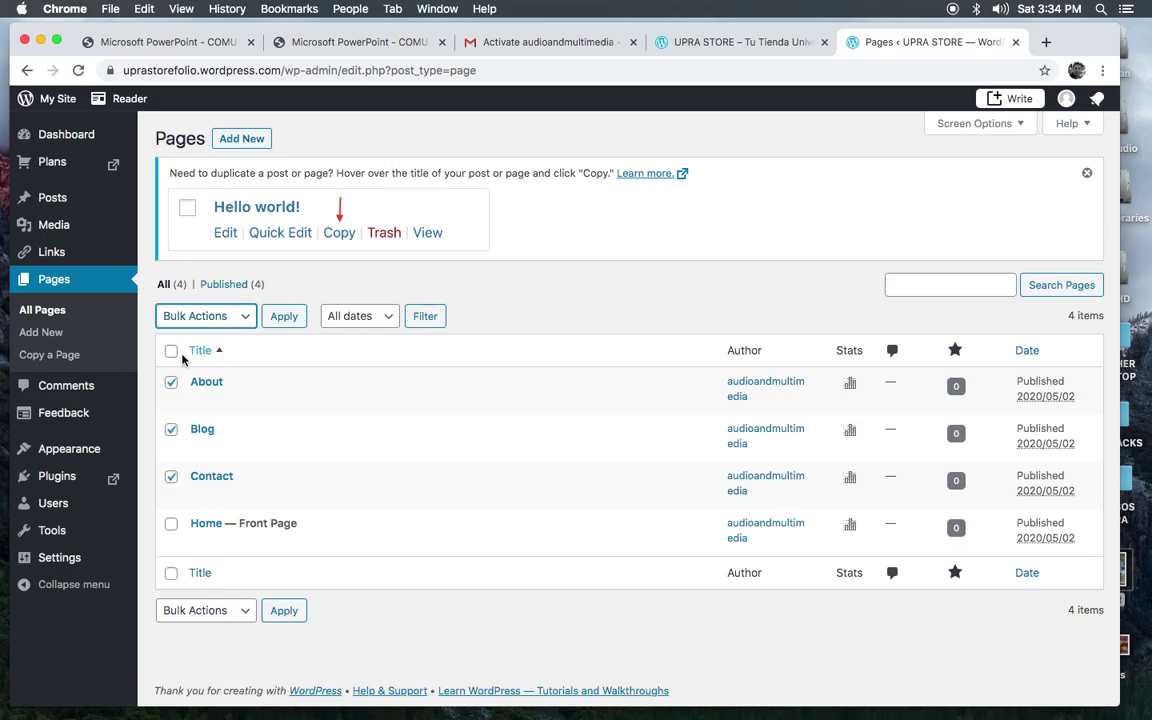
left_click(171, 352)
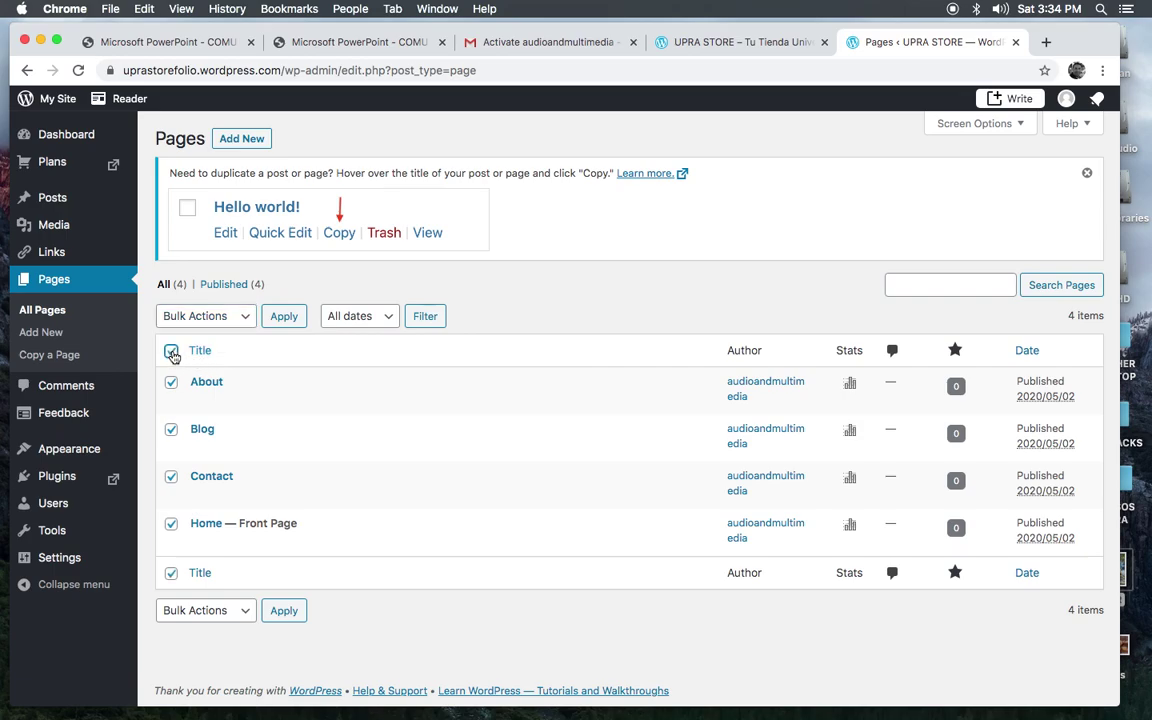
left_click(245, 318)
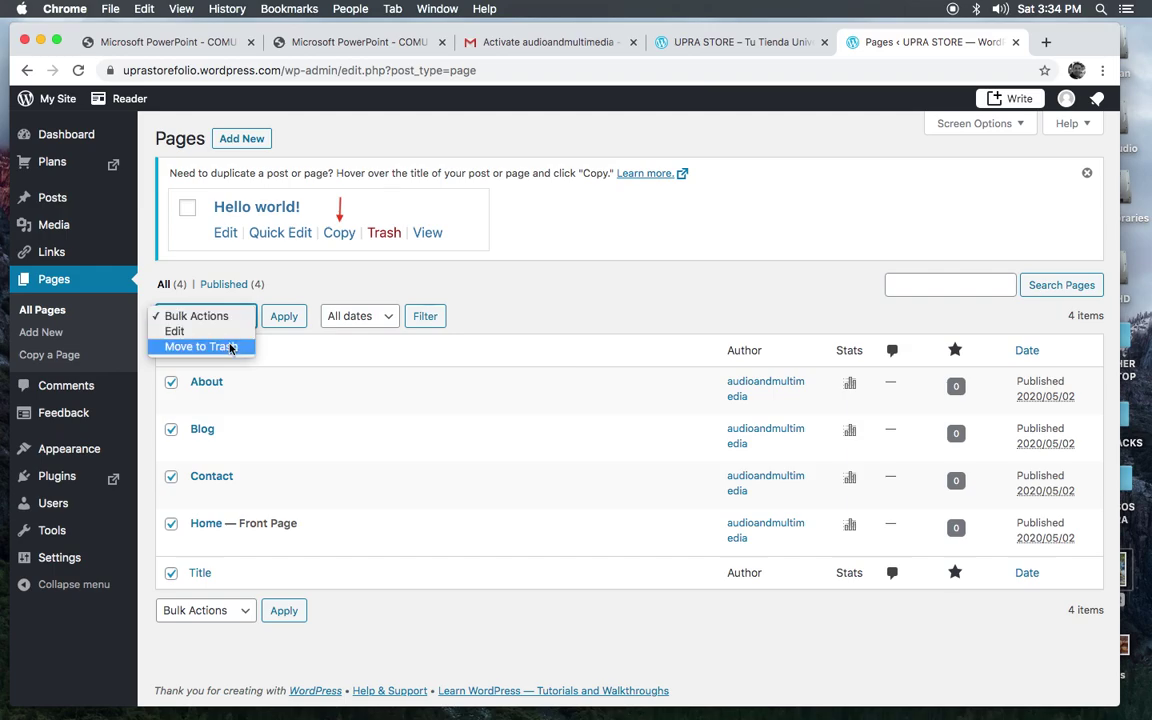
left_click(230, 347)
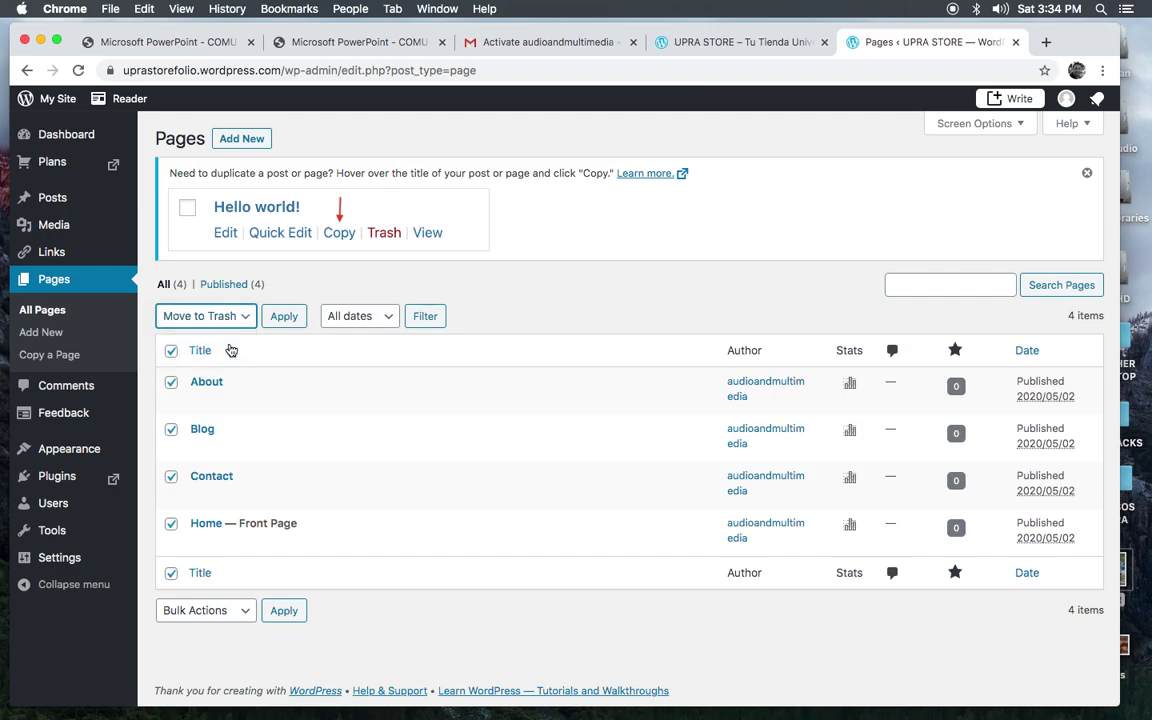
left_click(284, 318)
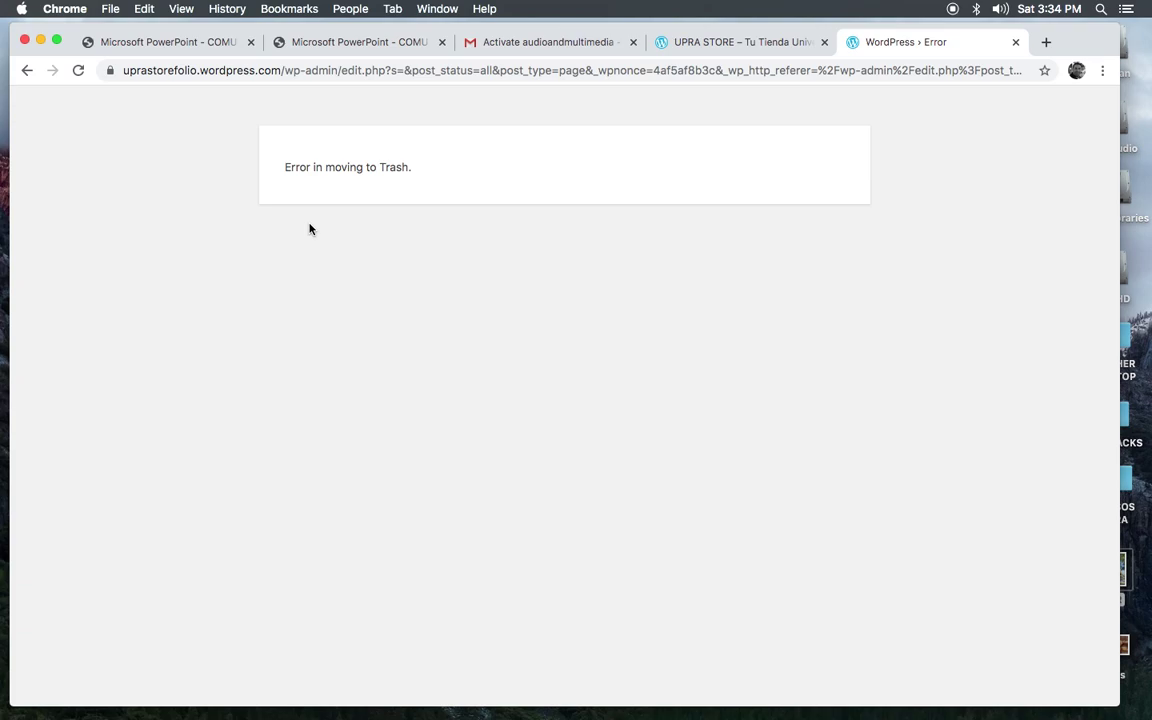
Step: Retry the bulk Move to Trash on all pages after the error
left_click(78, 70)
left_click(26, 71)
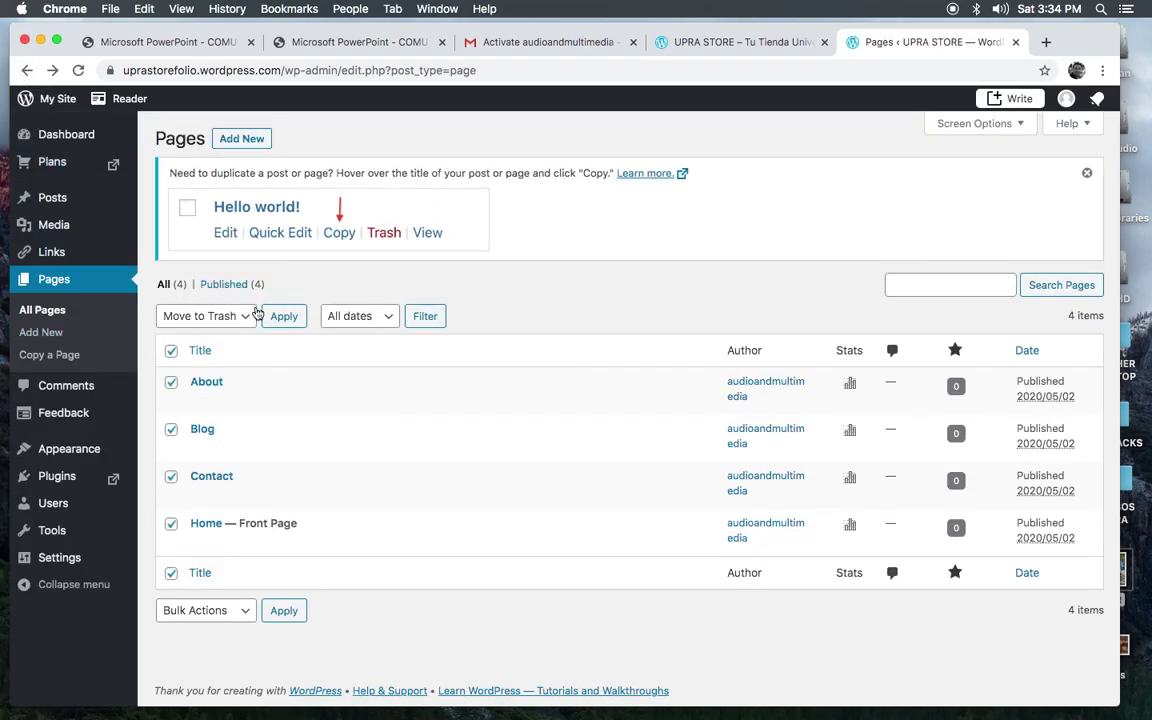
left_click(171, 350)
left_click(171, 350)
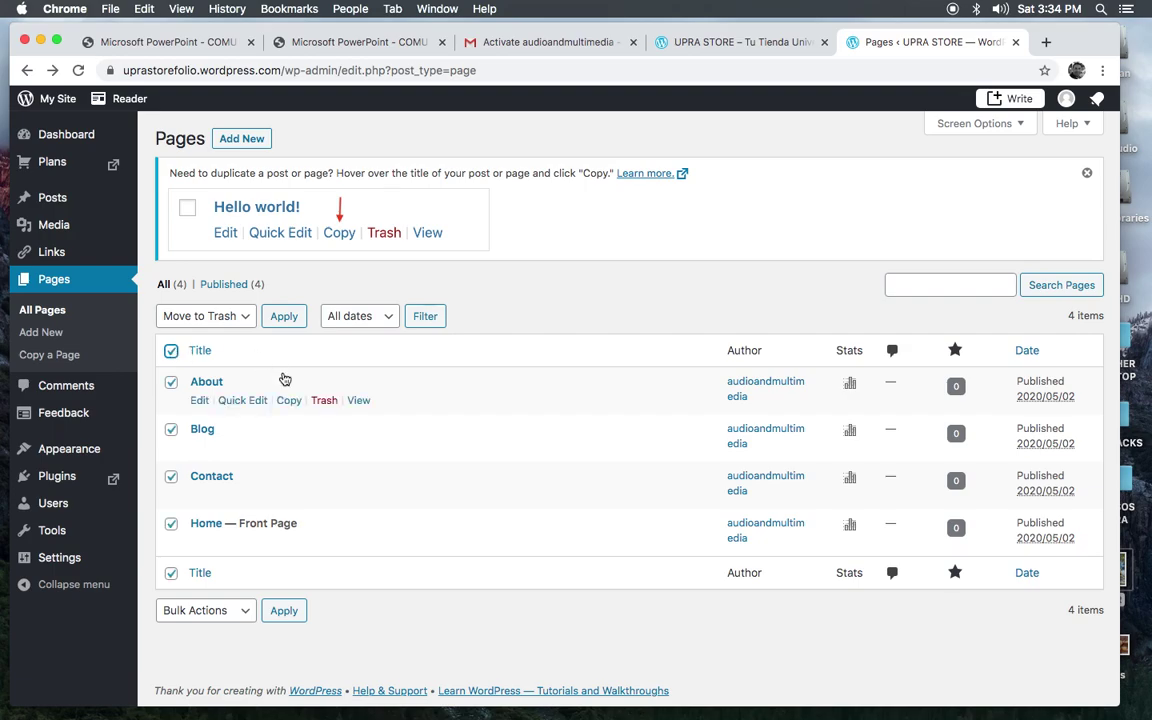
left_click(279, 318)
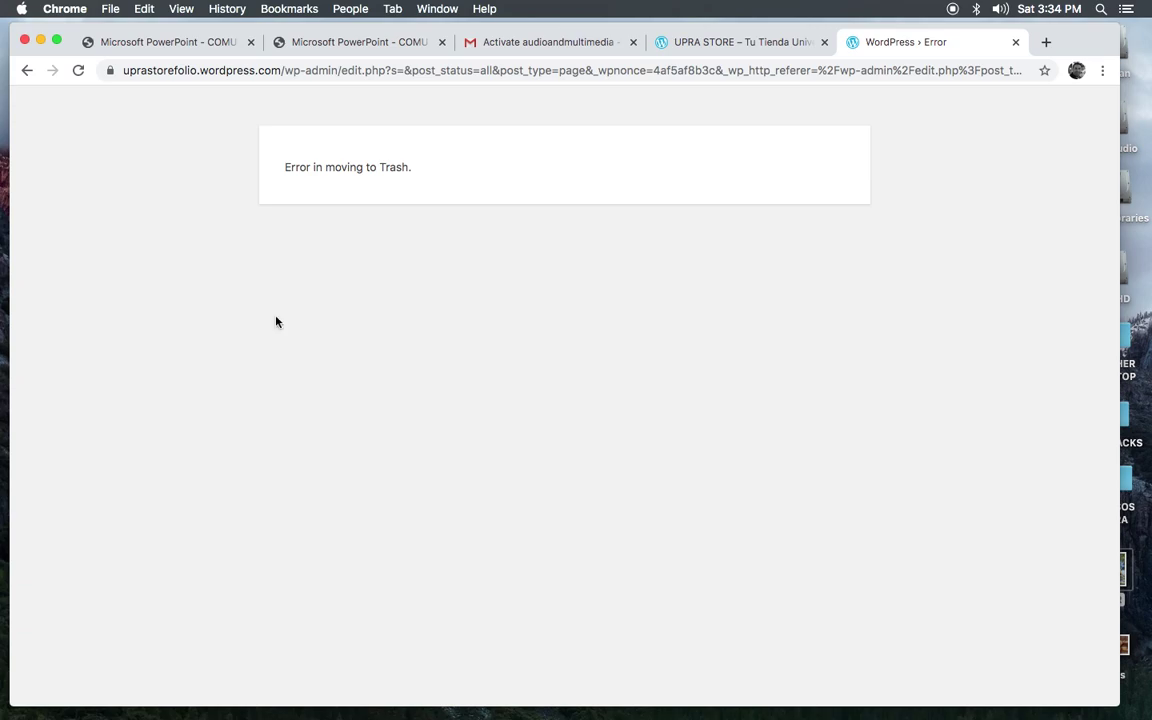
Step: Trash the About and Home — Front Page pages individually from their row actions
left_click(26, 71)
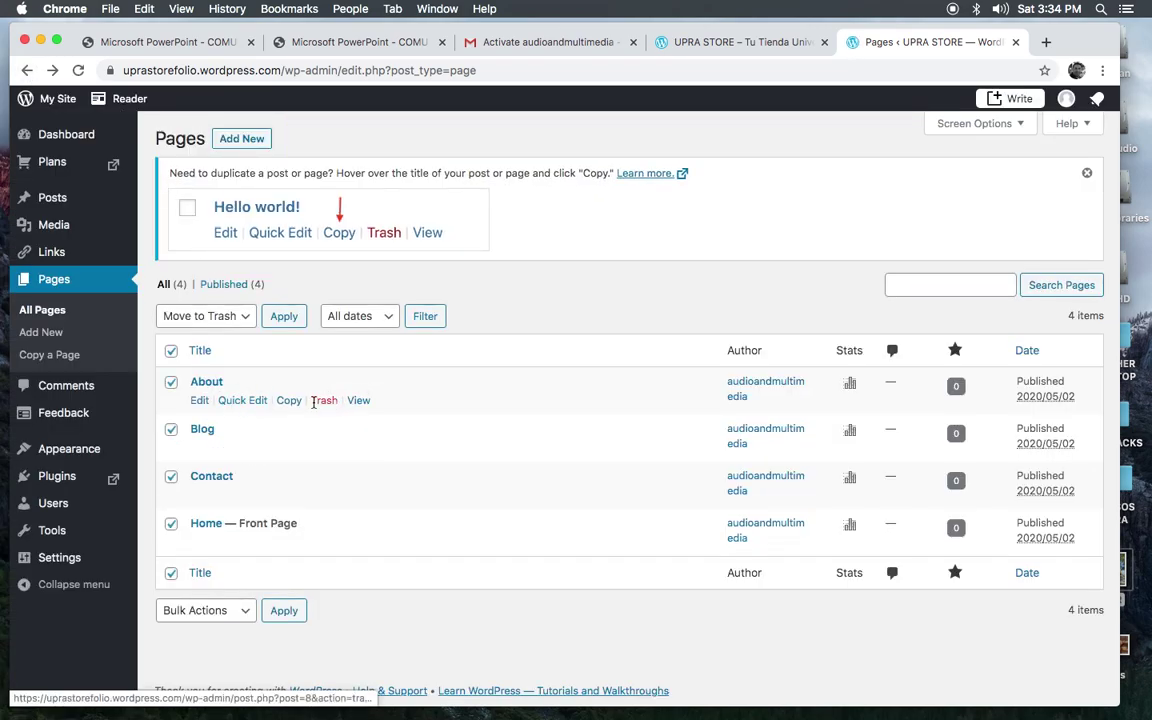
left_click(171, 350)
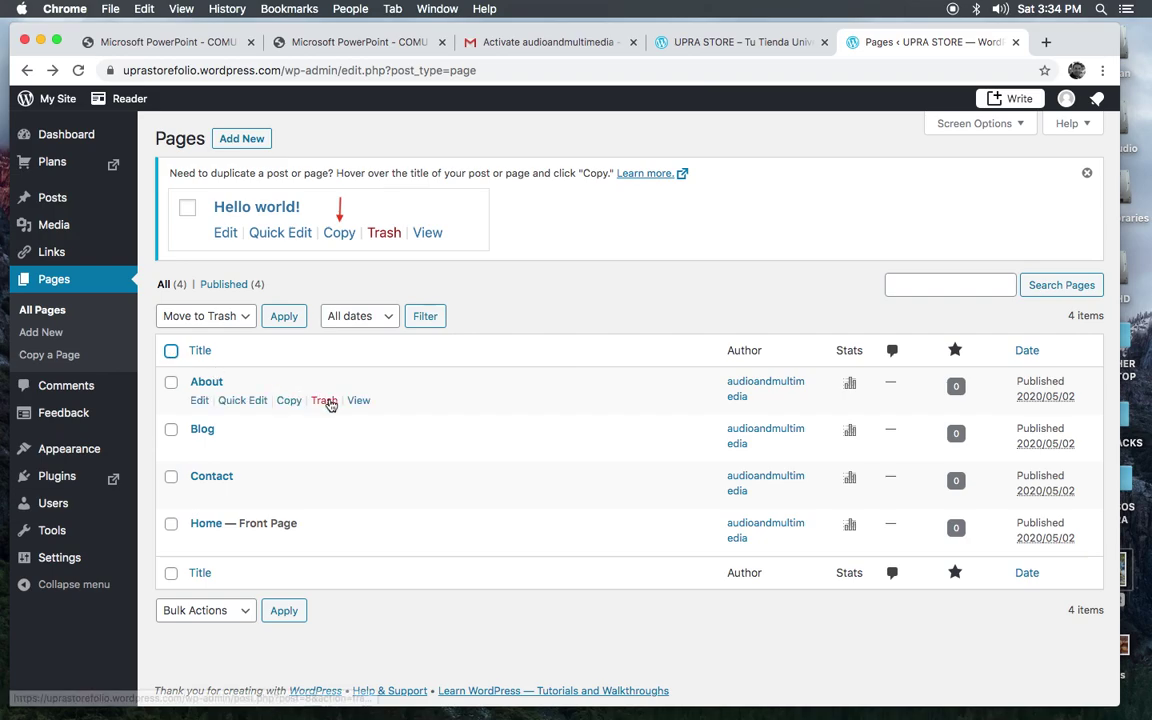
left_click(324, 401)
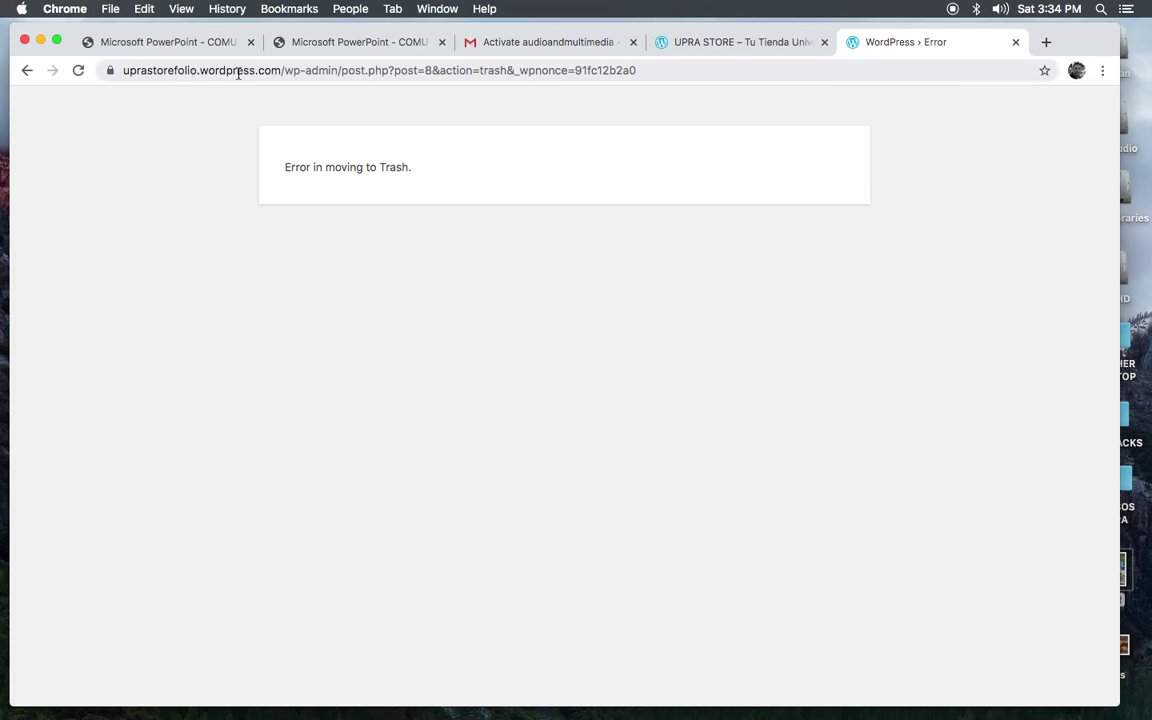
left_click(27, 70)
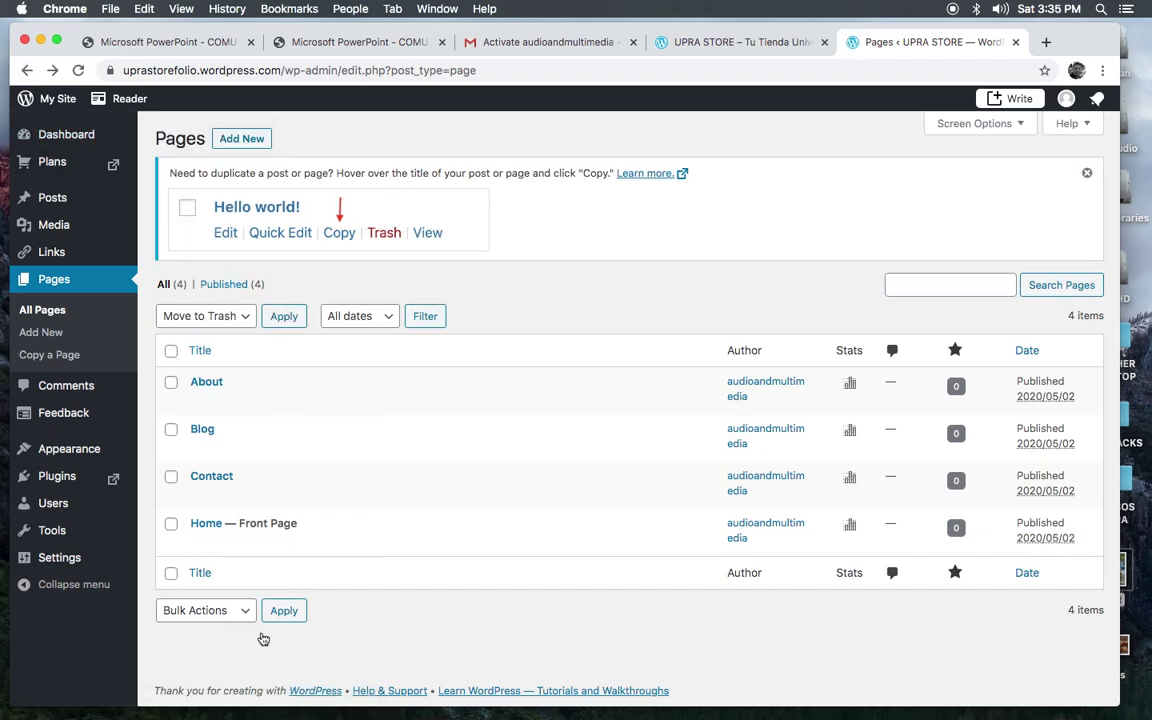
mouse_move(214, 552)
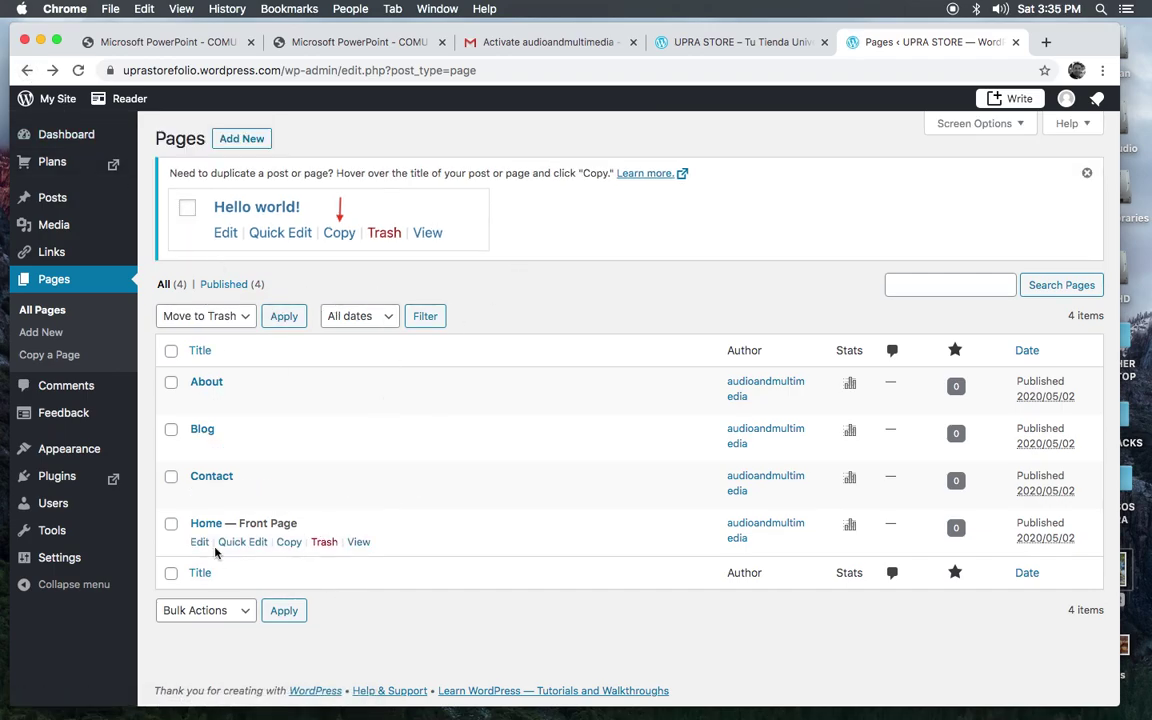
mouse_move(200, 385)
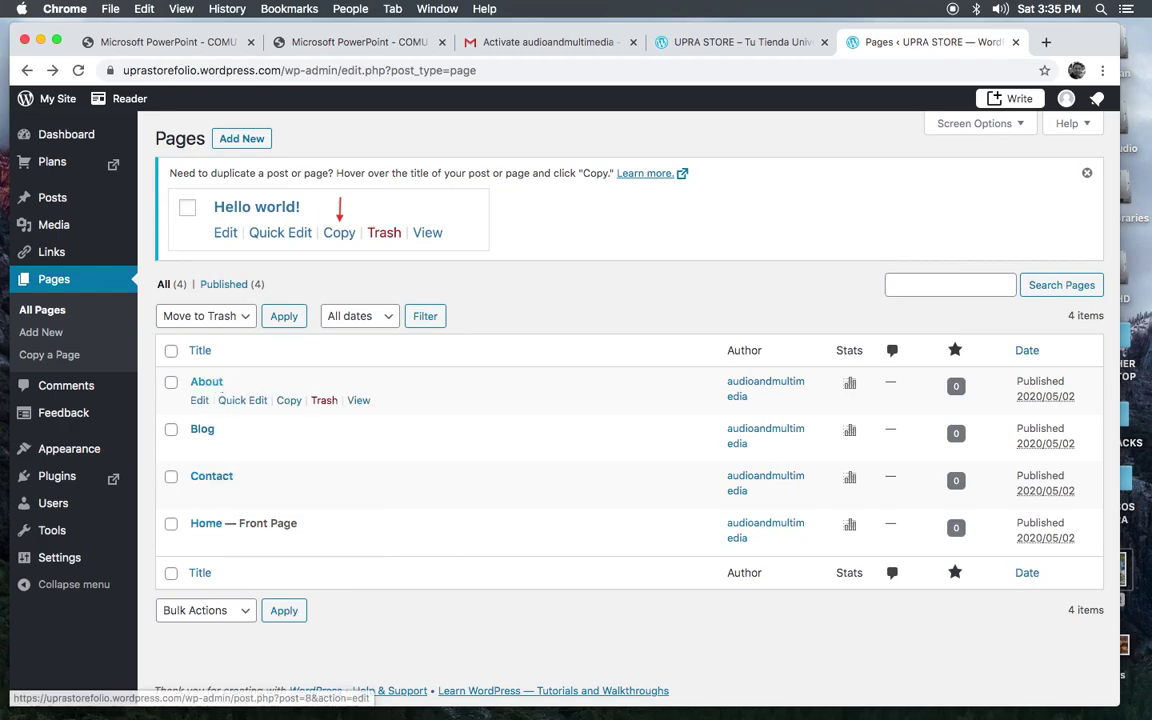
mouse_move(221, 470)
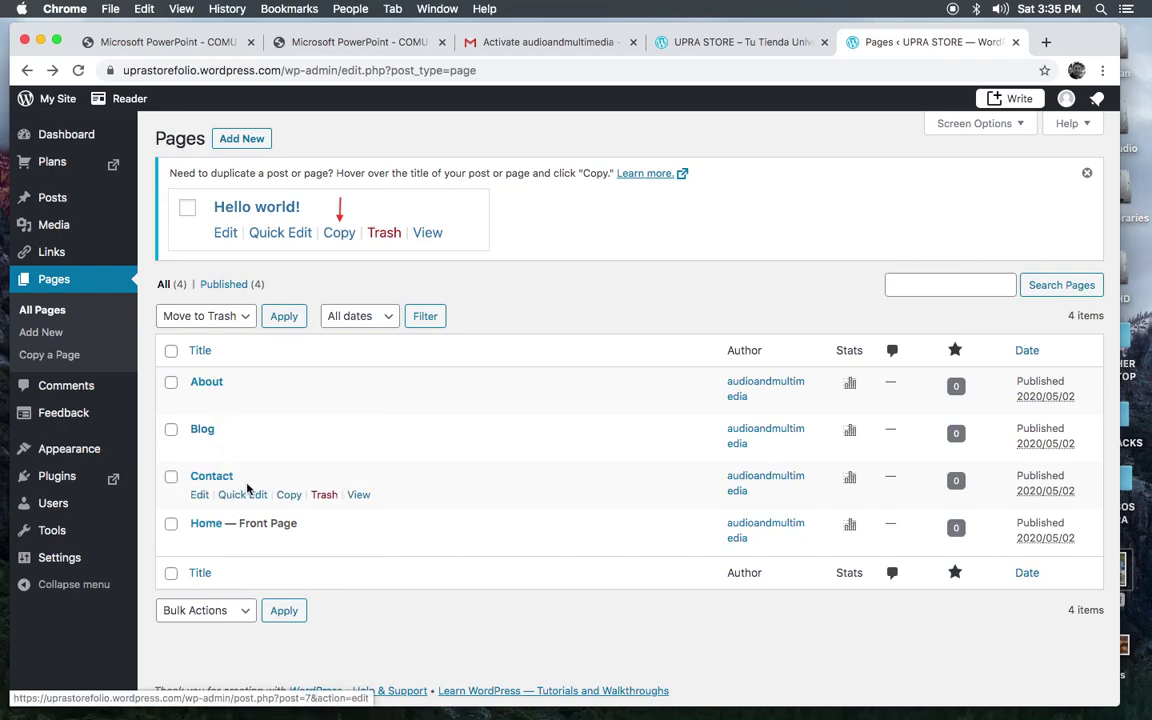
mouse_move(290, 545)
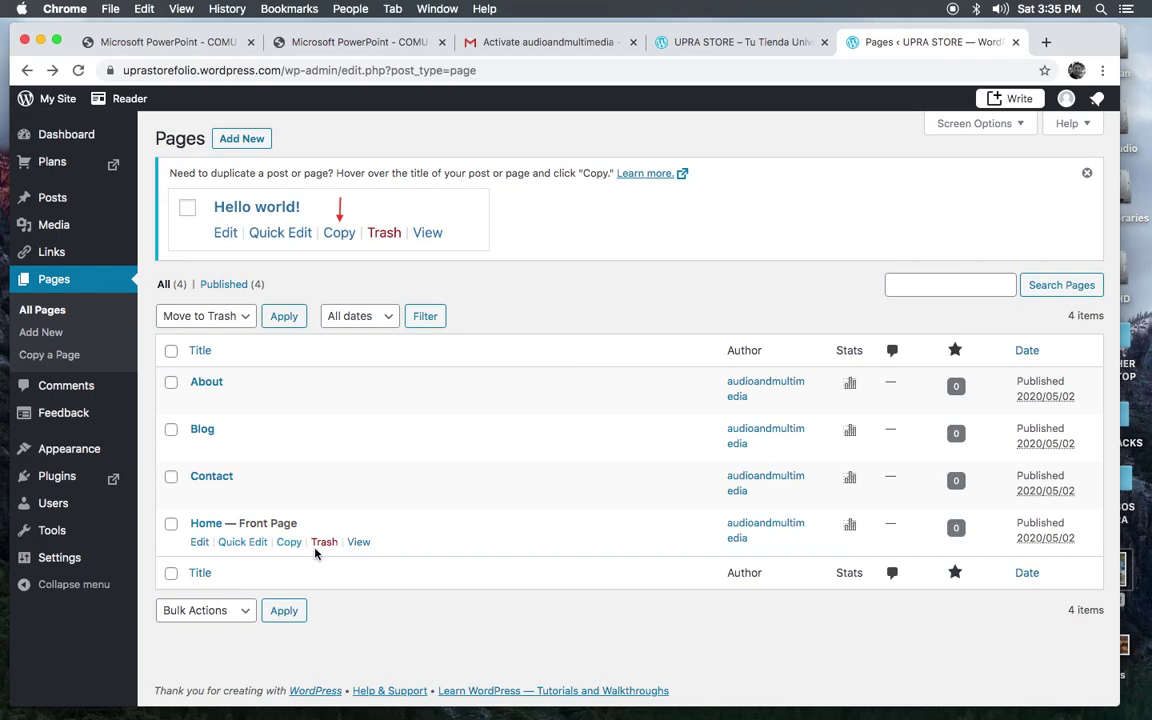
left_click(325, 545)
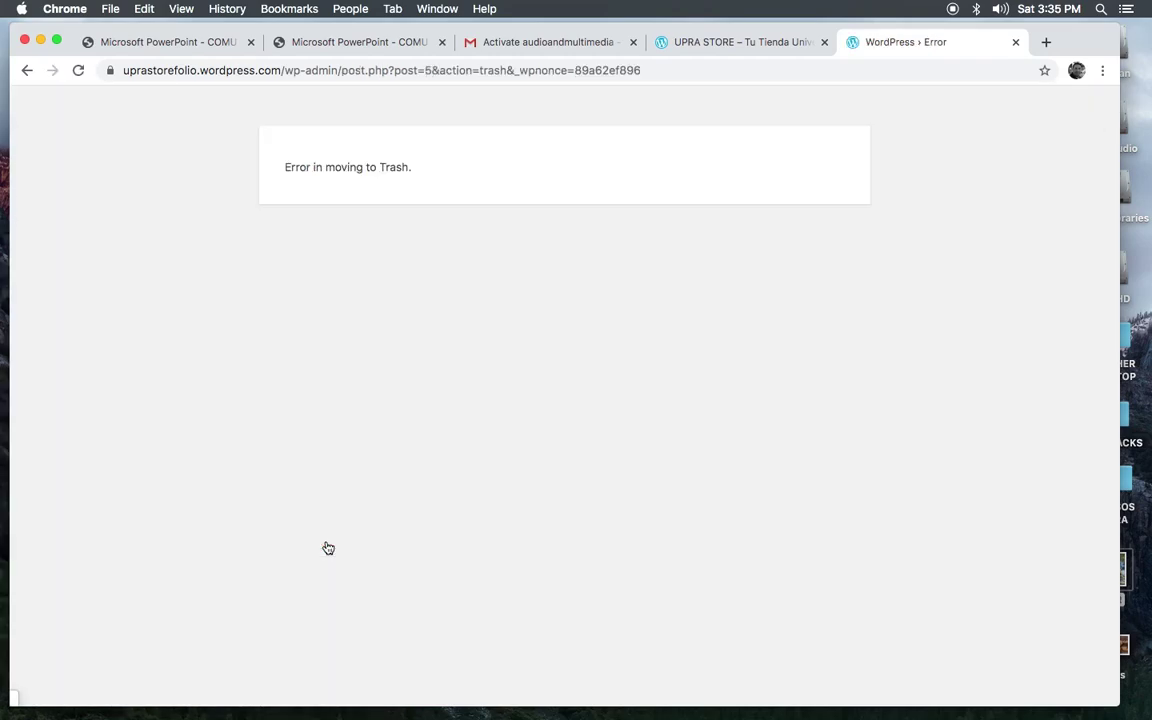
left_click(26, 72)
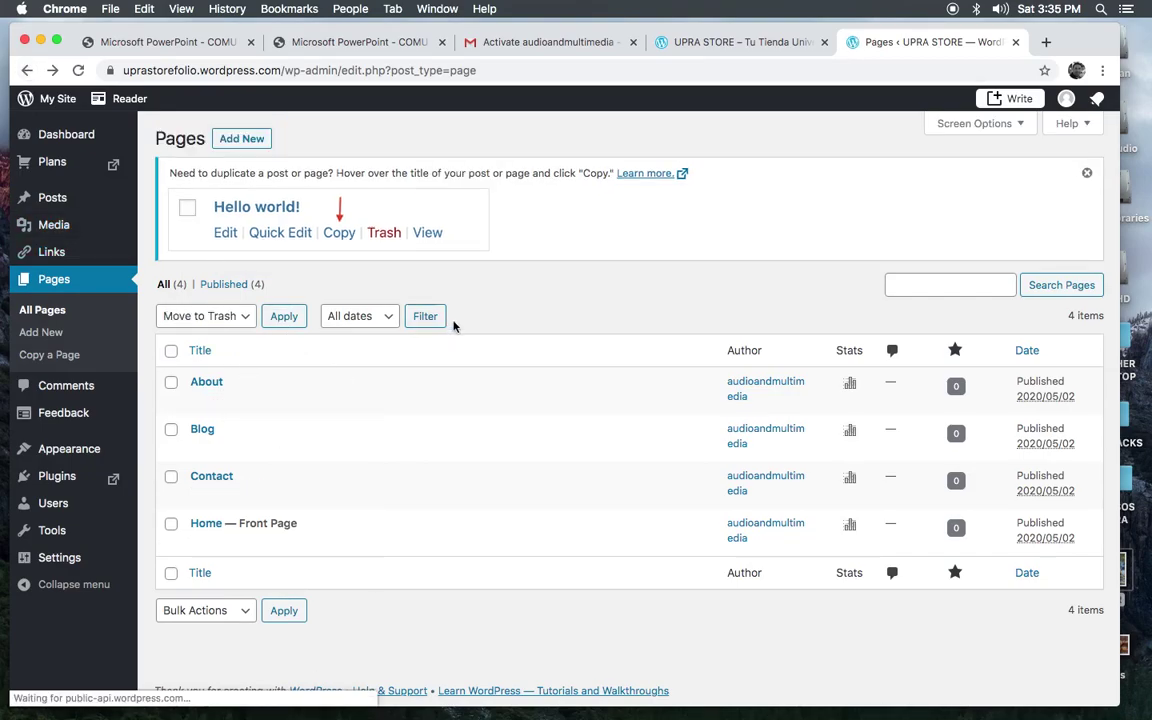
Step: Apply Move to Trash in bulk so all four pages end up in Trash (4)
left_click(198, 316)
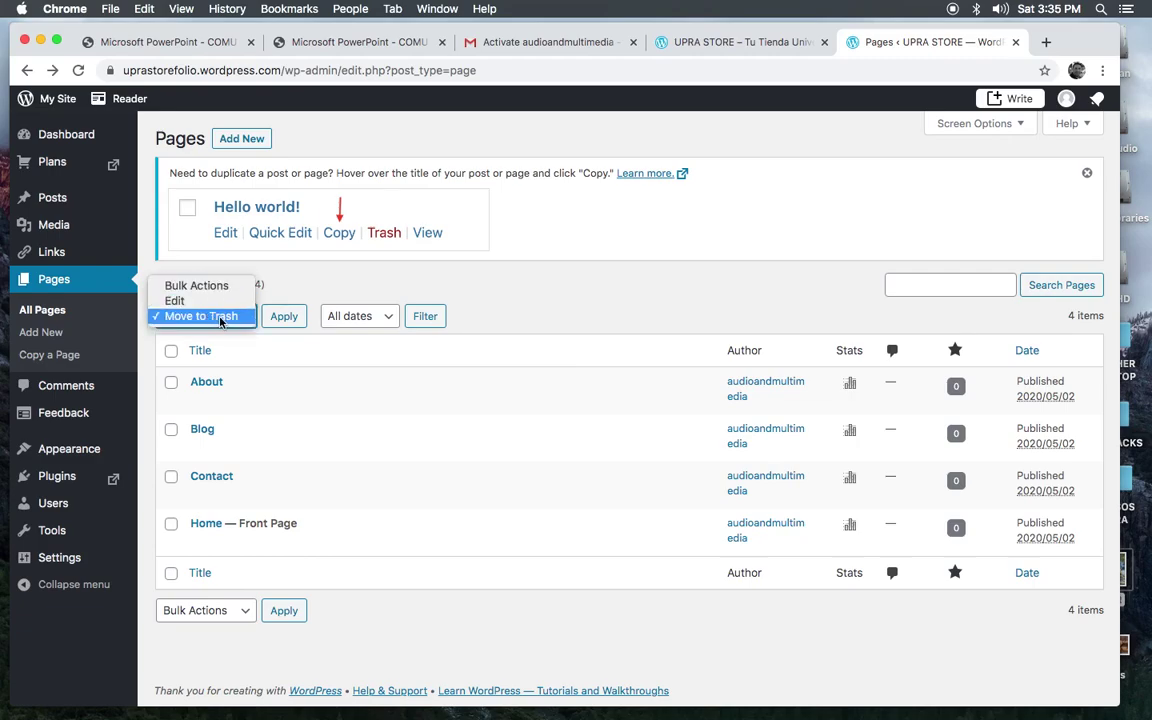
left_click(221, 318)
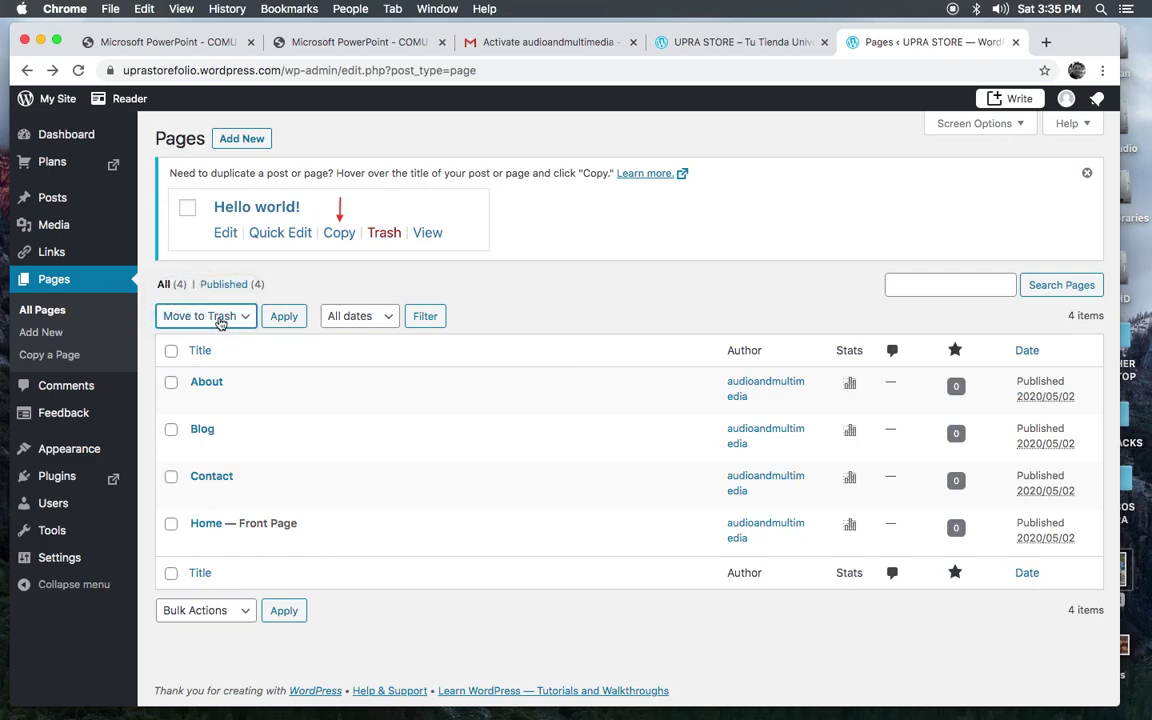
left_click(284, 318)
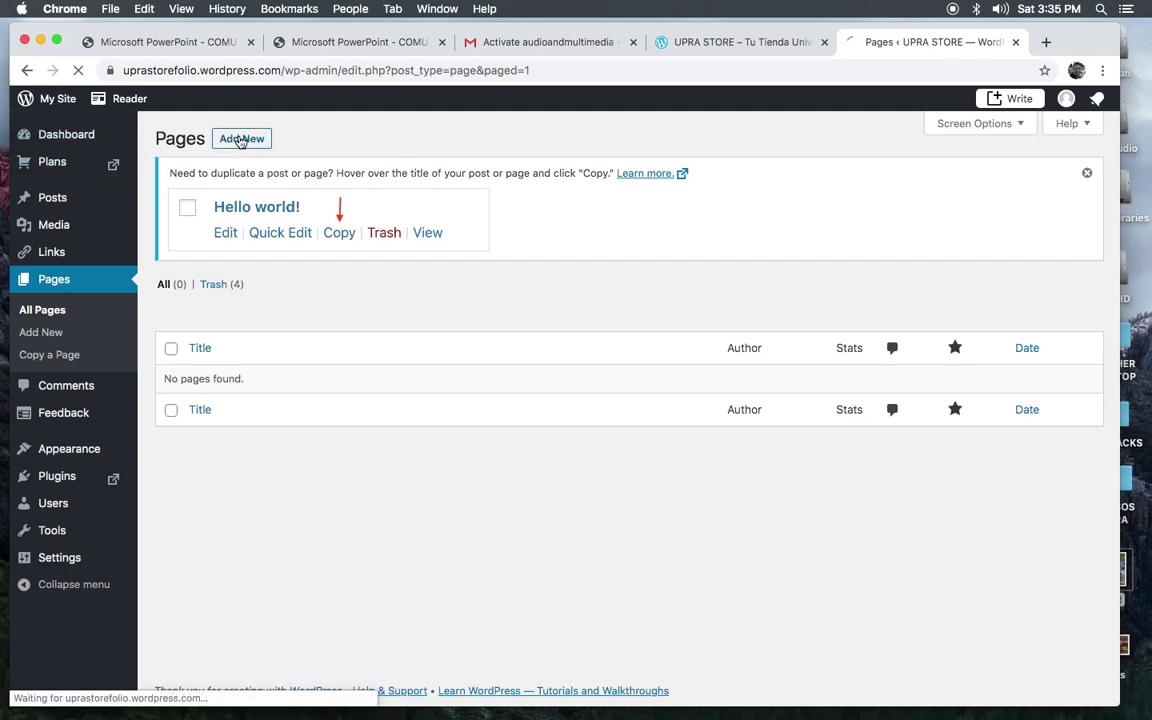
Step: Add a new page and select the Blank thumbnail in the layout picker
left_click(240, 139)
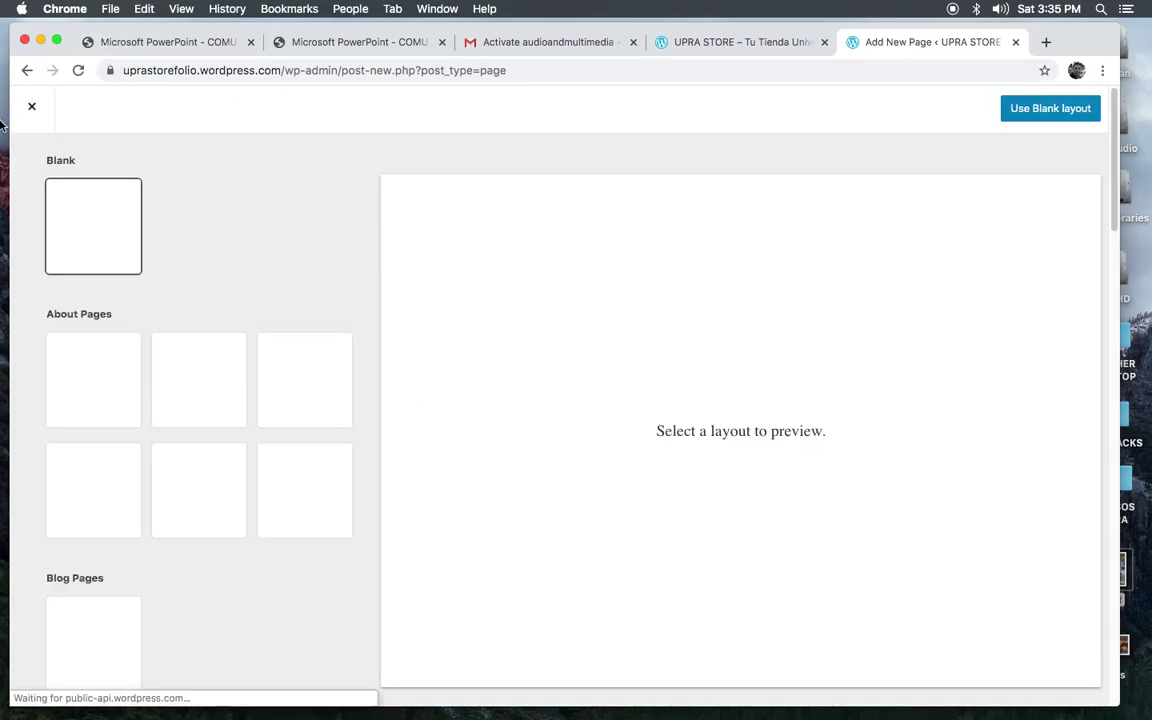
key("super+a")
left_click(1117, 126)
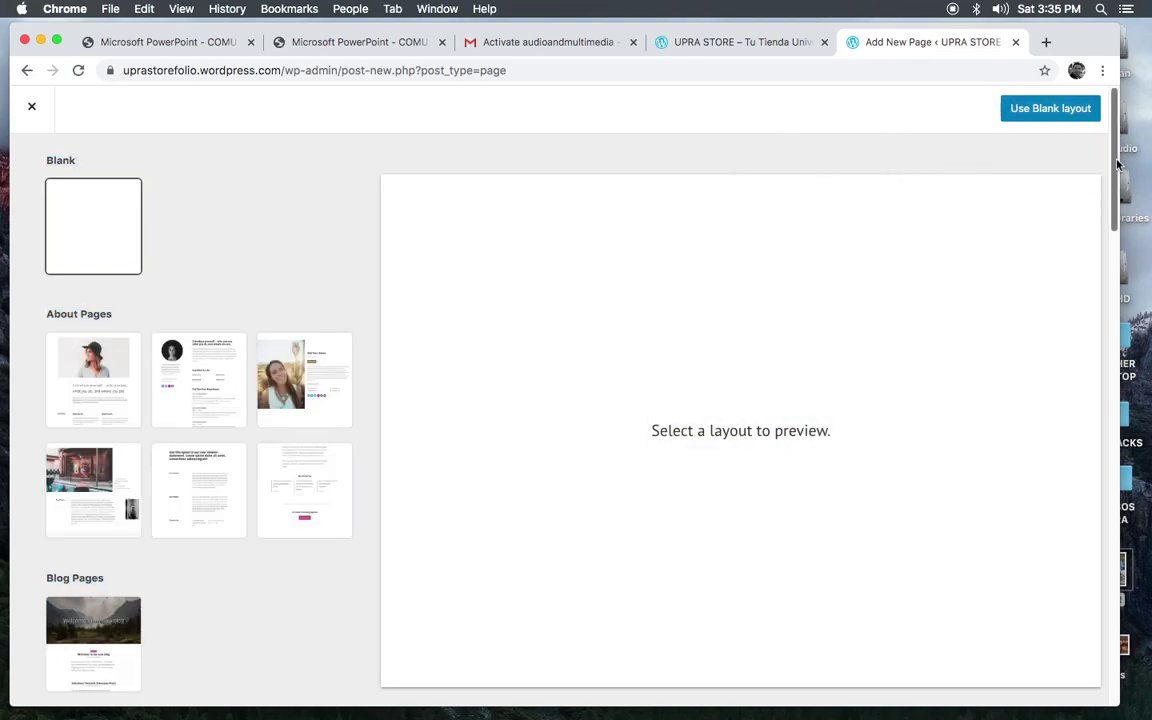
left_click_drag(1110, 160, 1118, 392)
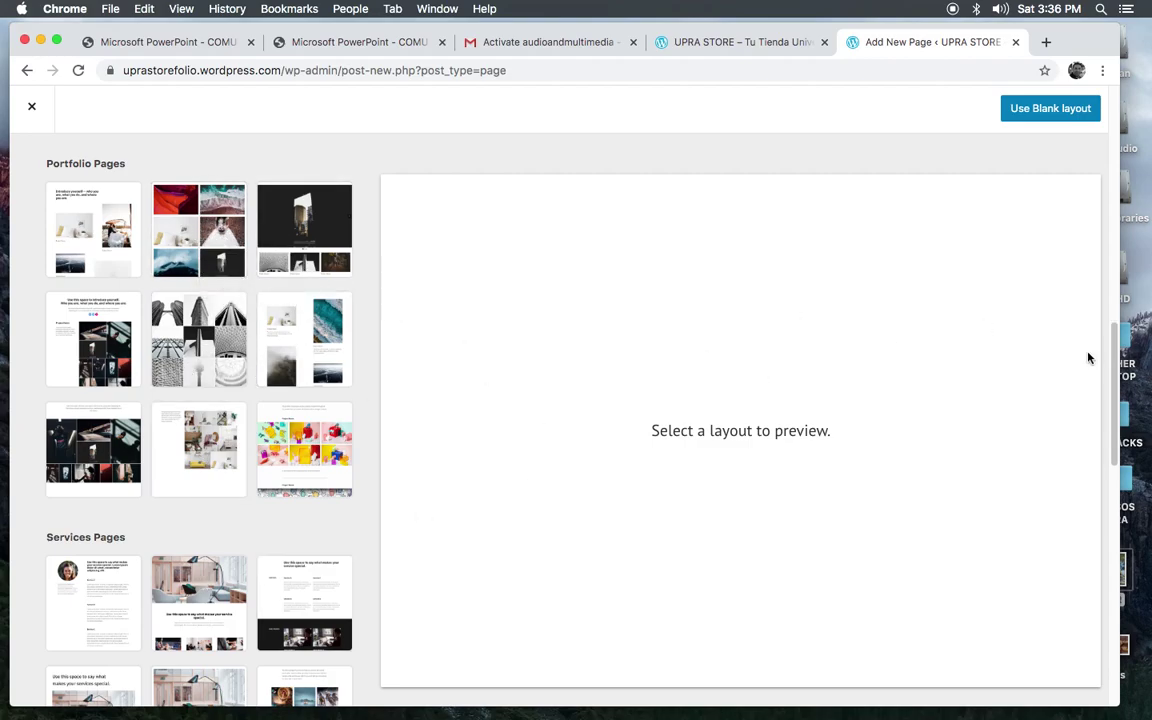
left_click_drag(1115, 340, 1118, 120)
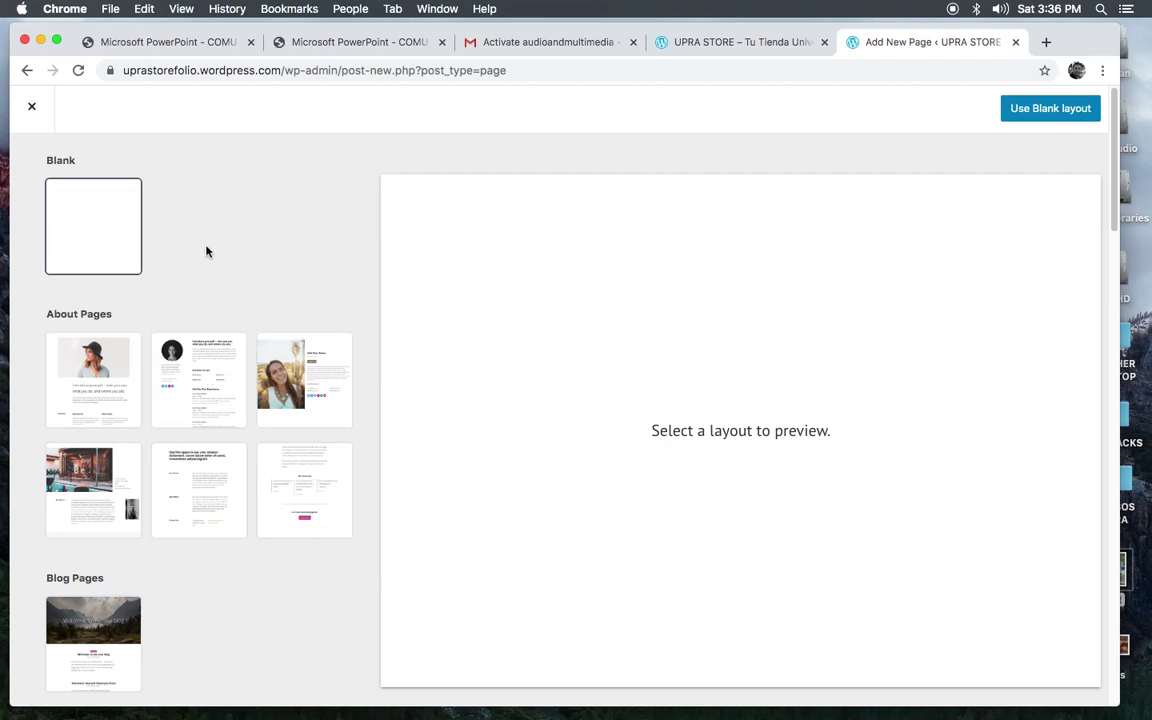
left_click(85, 226)
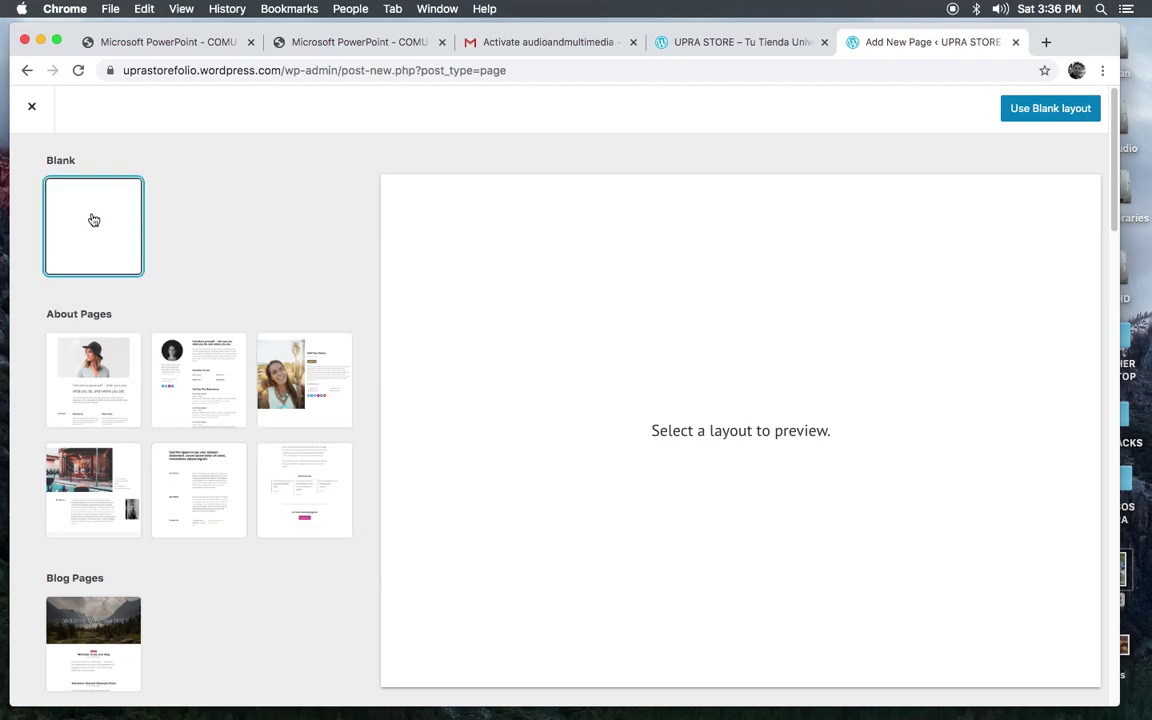
Step: Apply the Blank layout and page through the welcome guide to an empty untitled page
left_click(1047, 110)
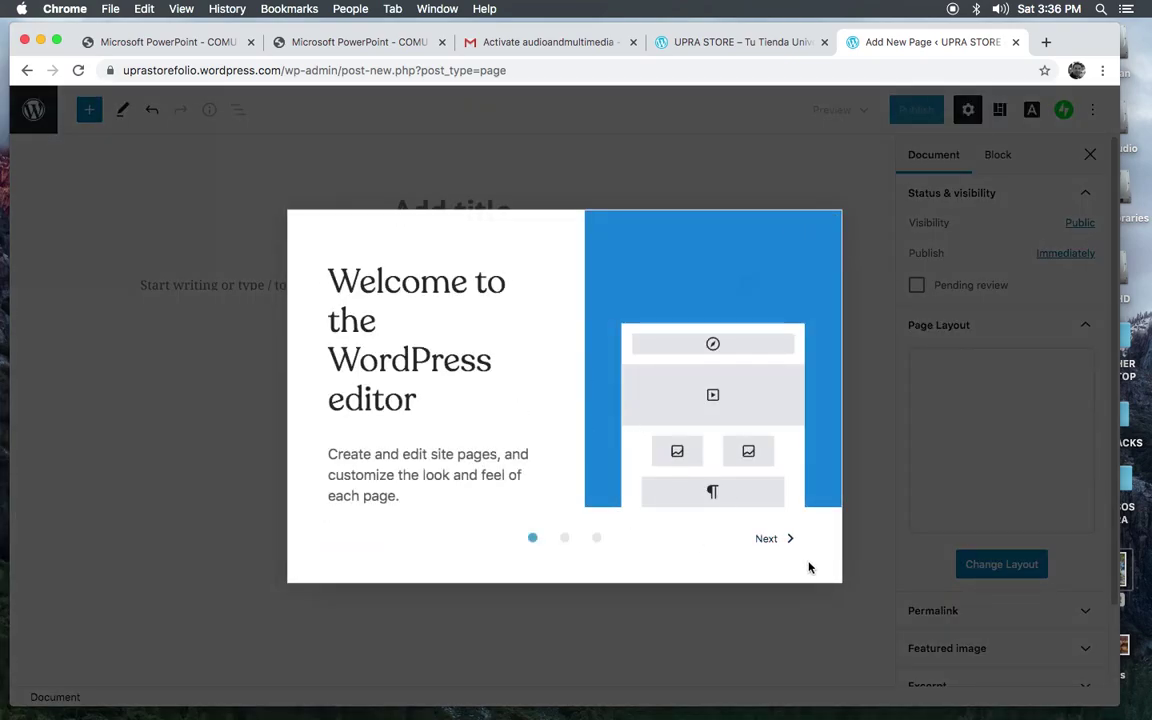
left_click(766, 539)
left_click(771, 604)
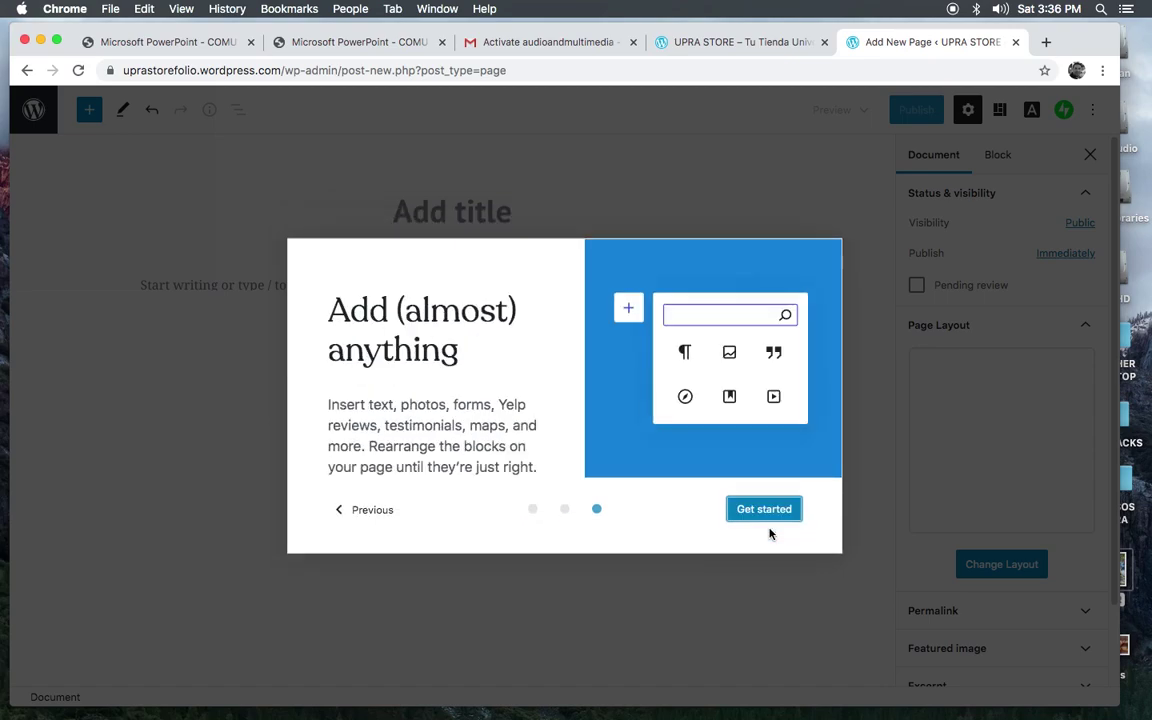
left_click(762, 511)
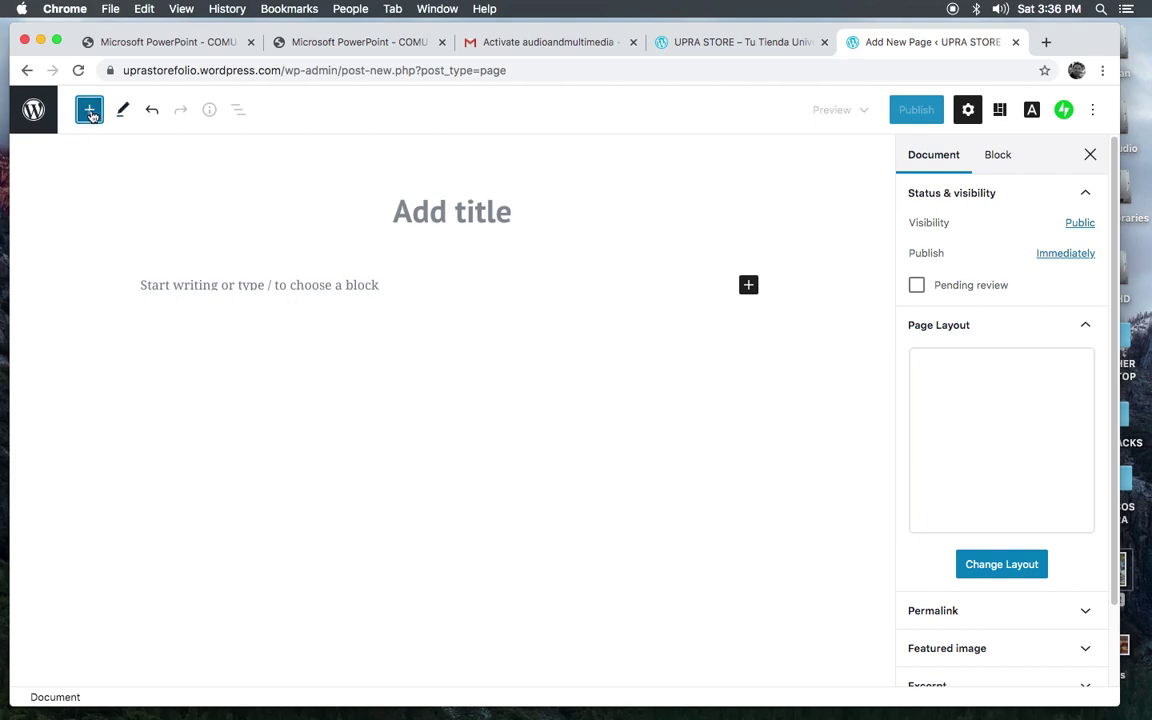
left_click(90, 112)
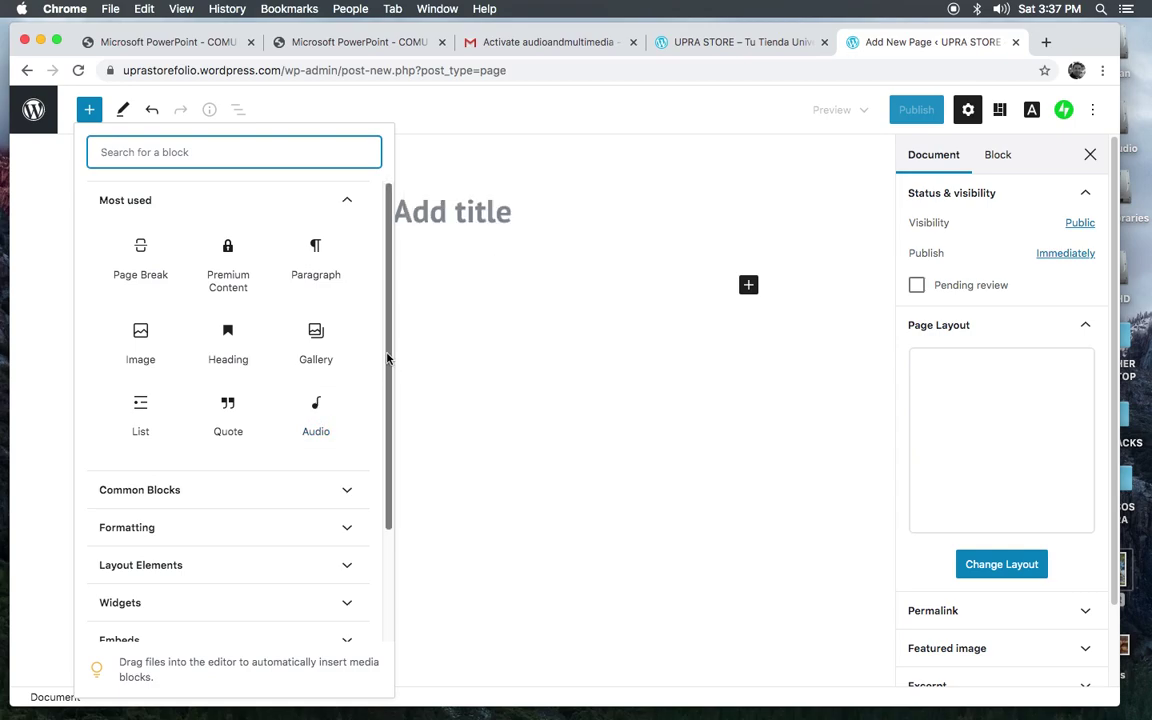
scroll(392, 437, "down", 2)
scroll(392, 437, "down", 1)
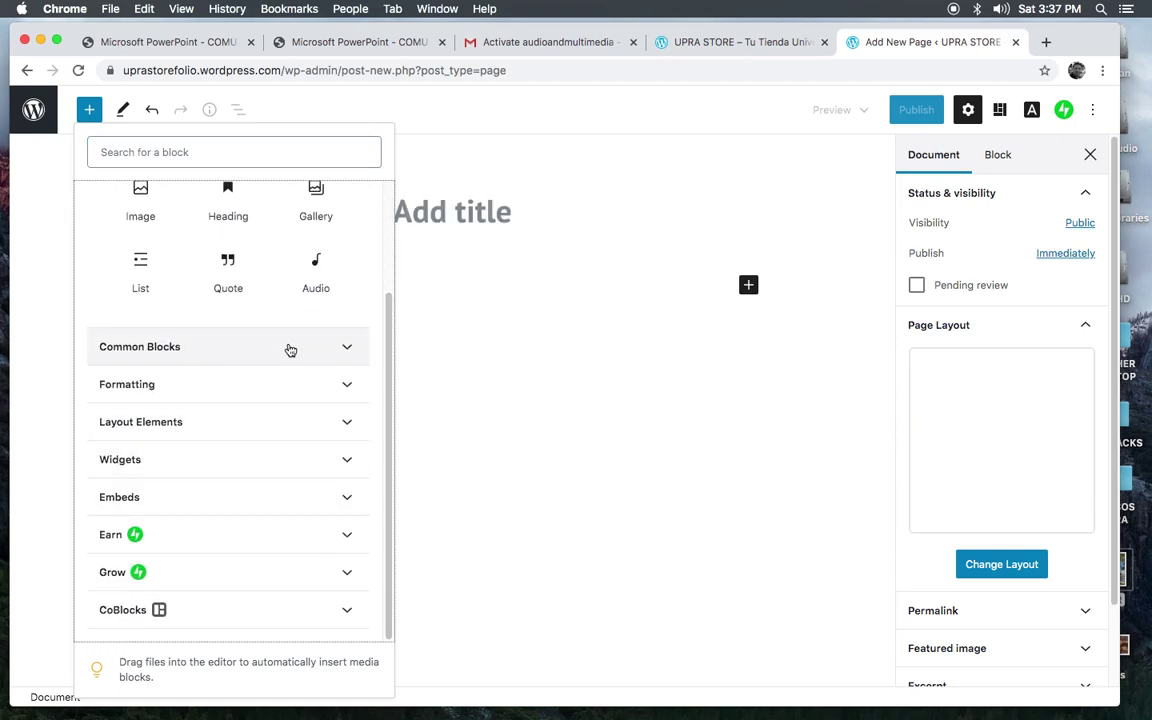
left_click(335, 350)
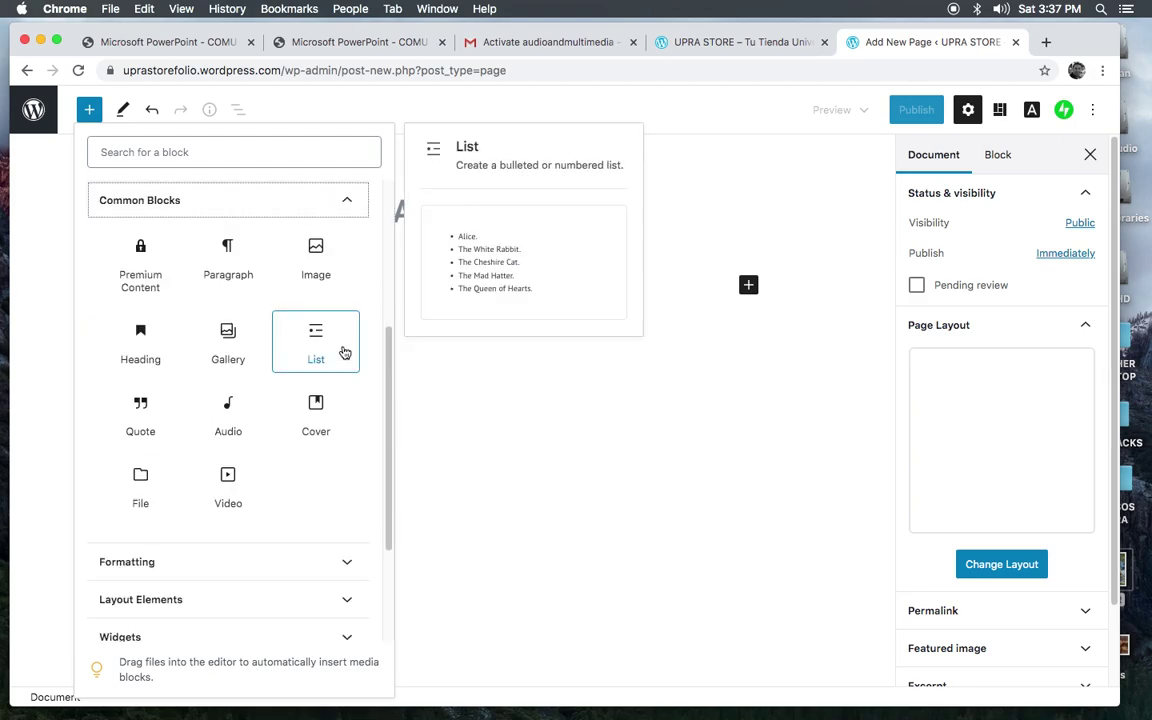
left_click_drag(390, 346, 396, 431)
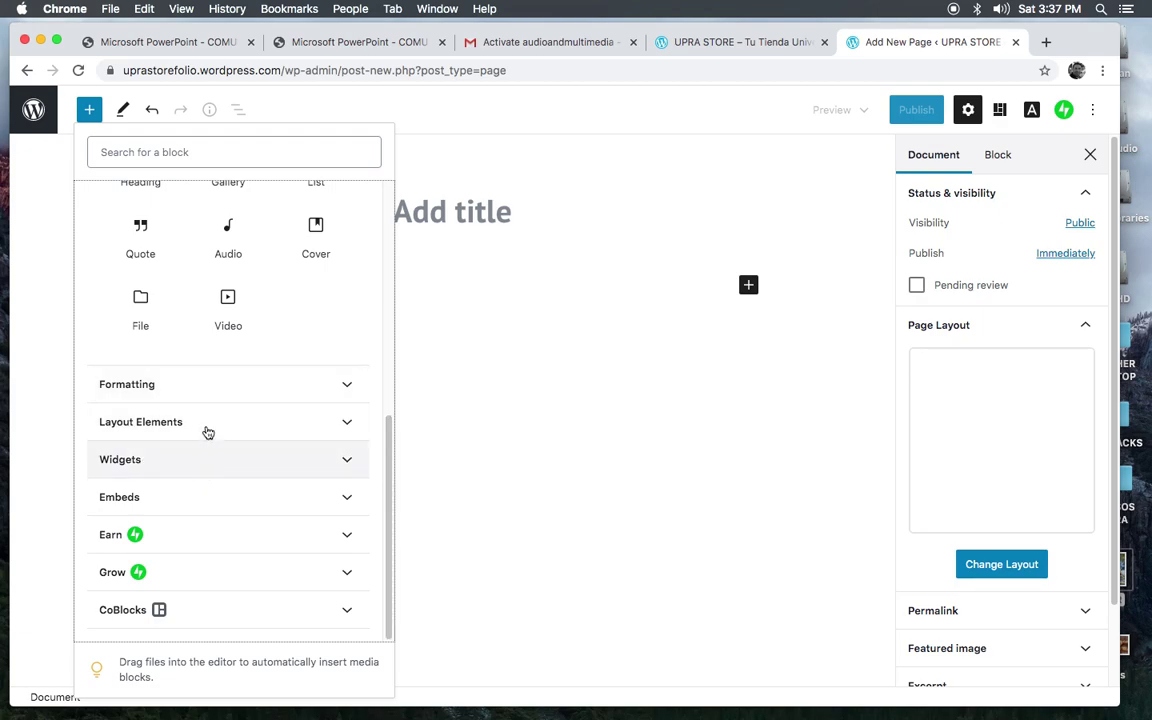
left_click(206, 390)
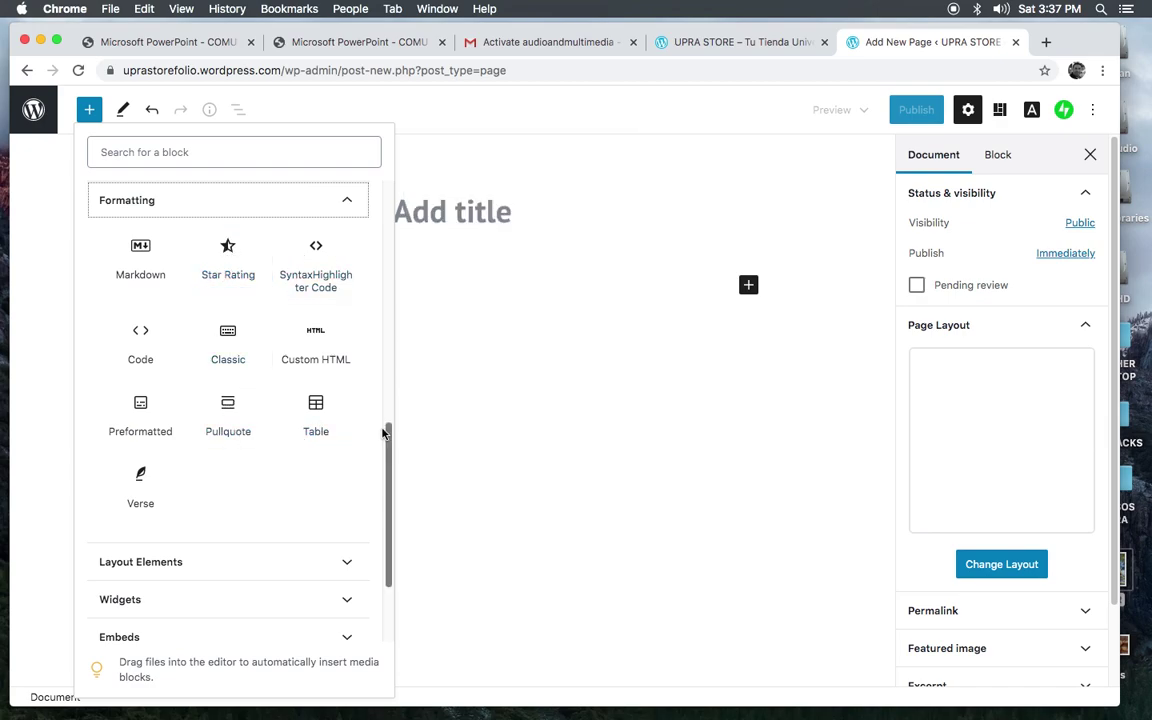
left_click_drag(388, 450, 381, 150)
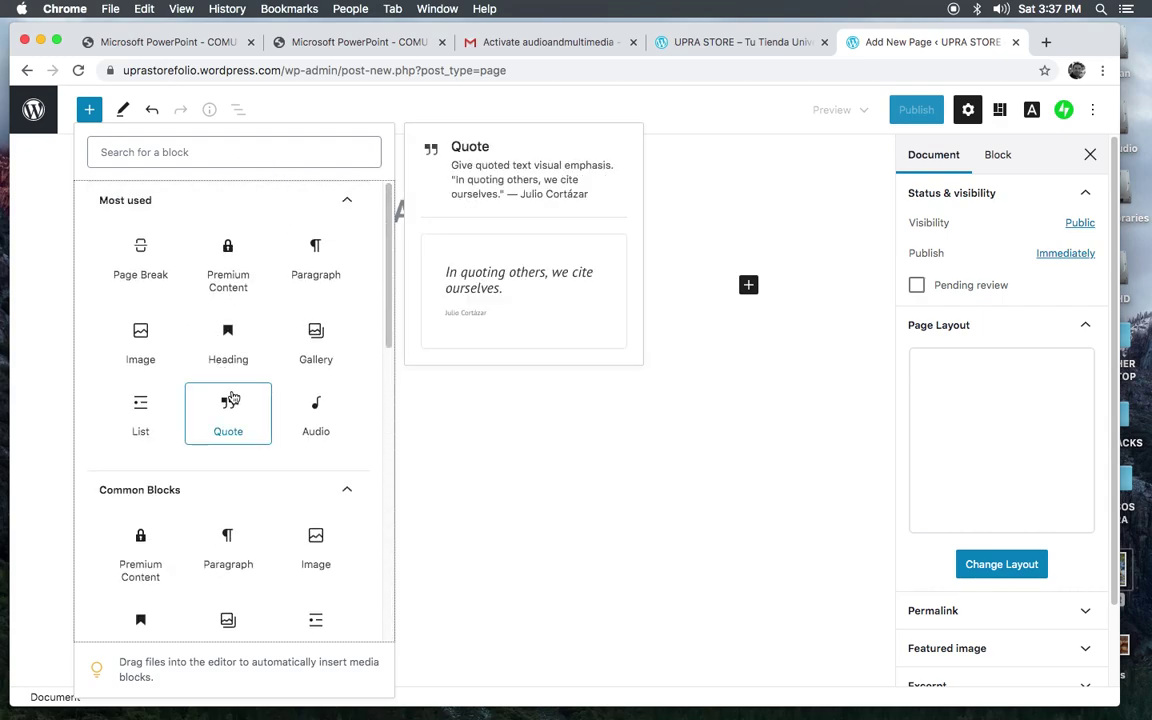
left_click(567, 462)
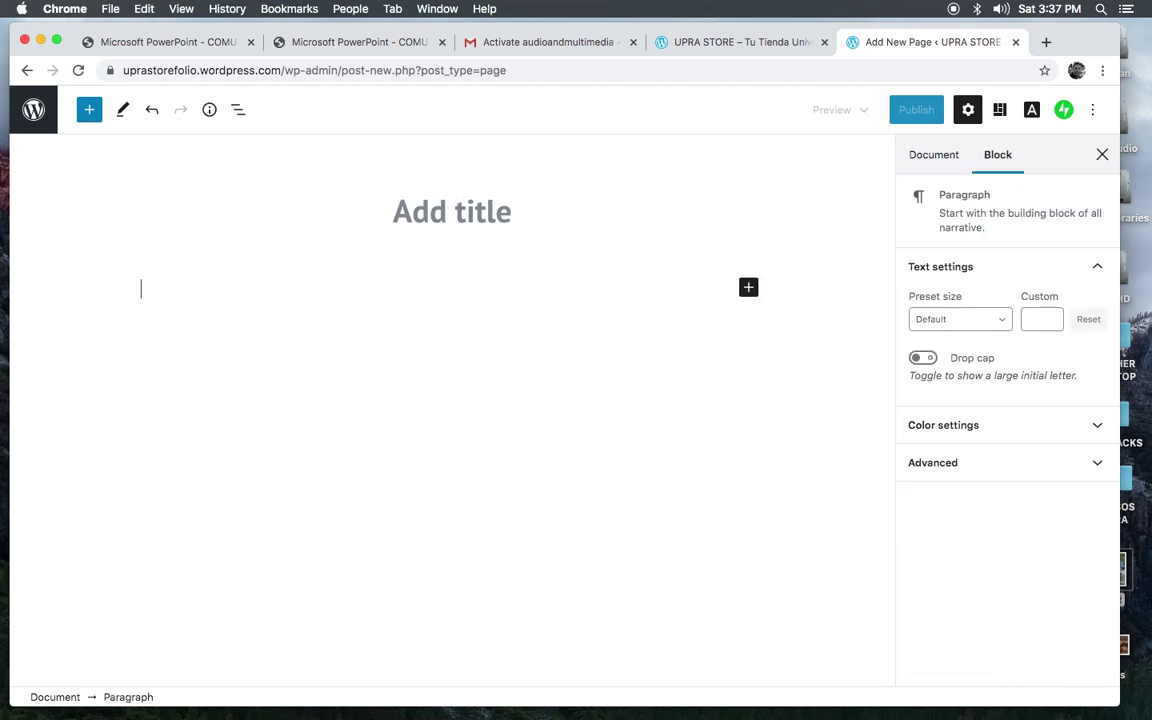
Step: In the UPRA Store Word document, select and copy the Sobre Nosotros heading and paragraph
key("super+Tab")
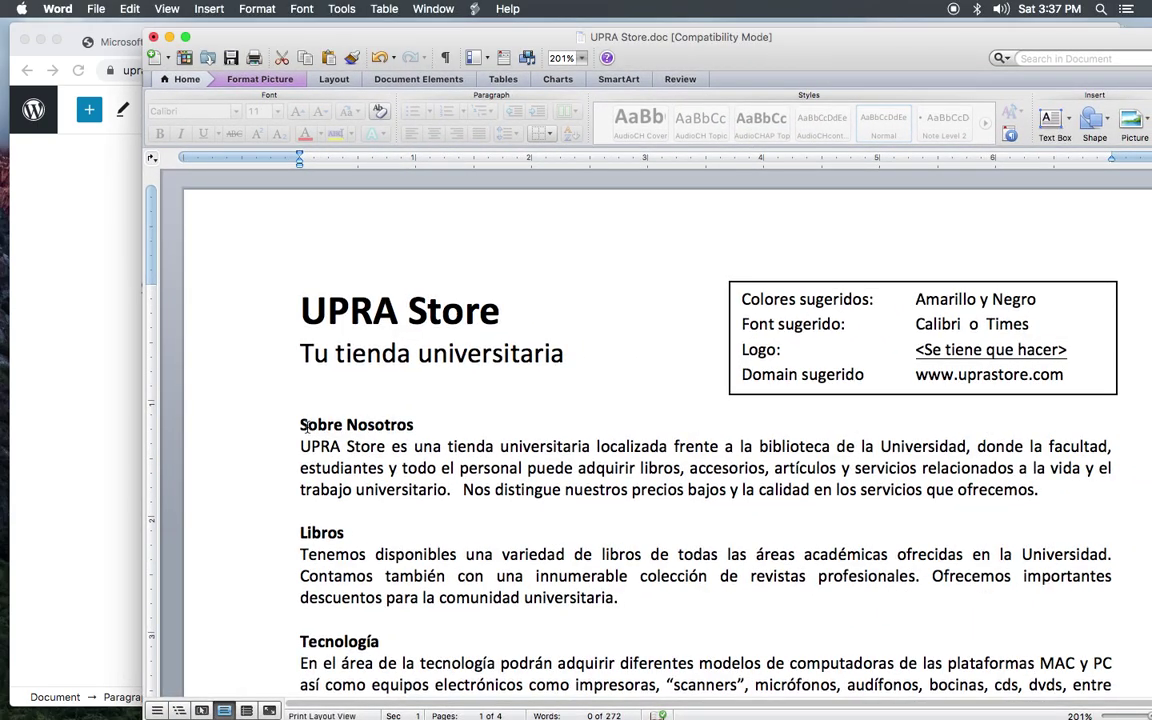
left_click_drag(300, 424, 1050, 492)
key("super+c")
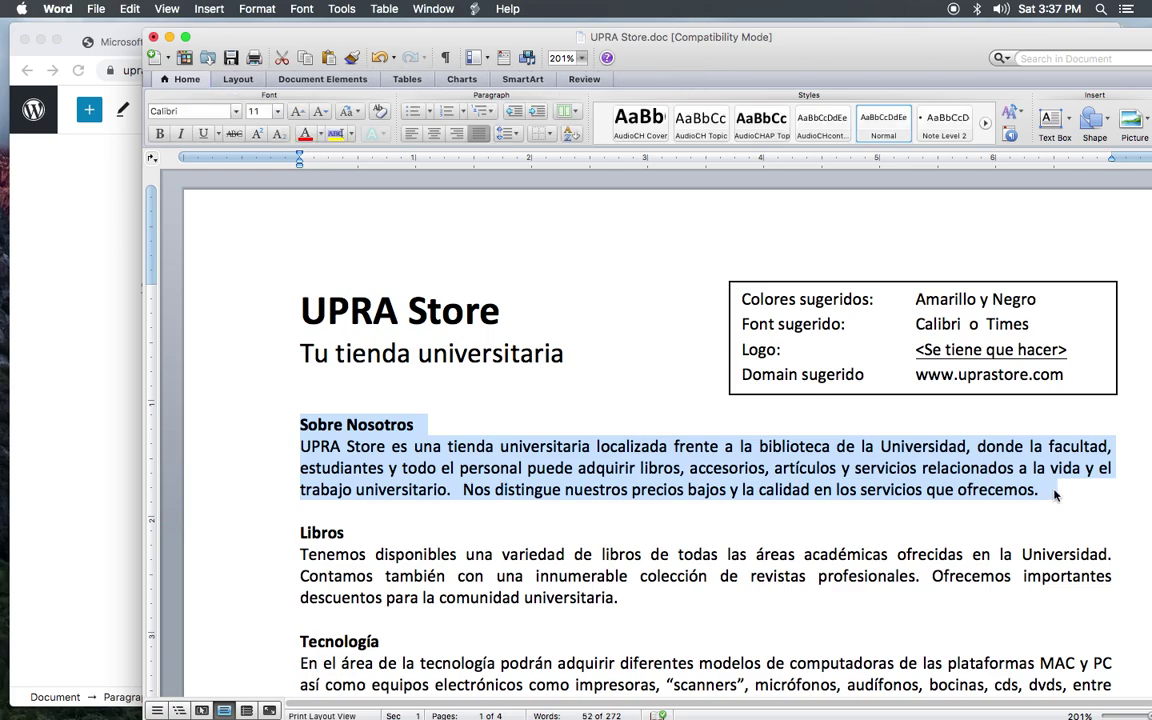
left_click_drag(331, 41, 1151, 42)
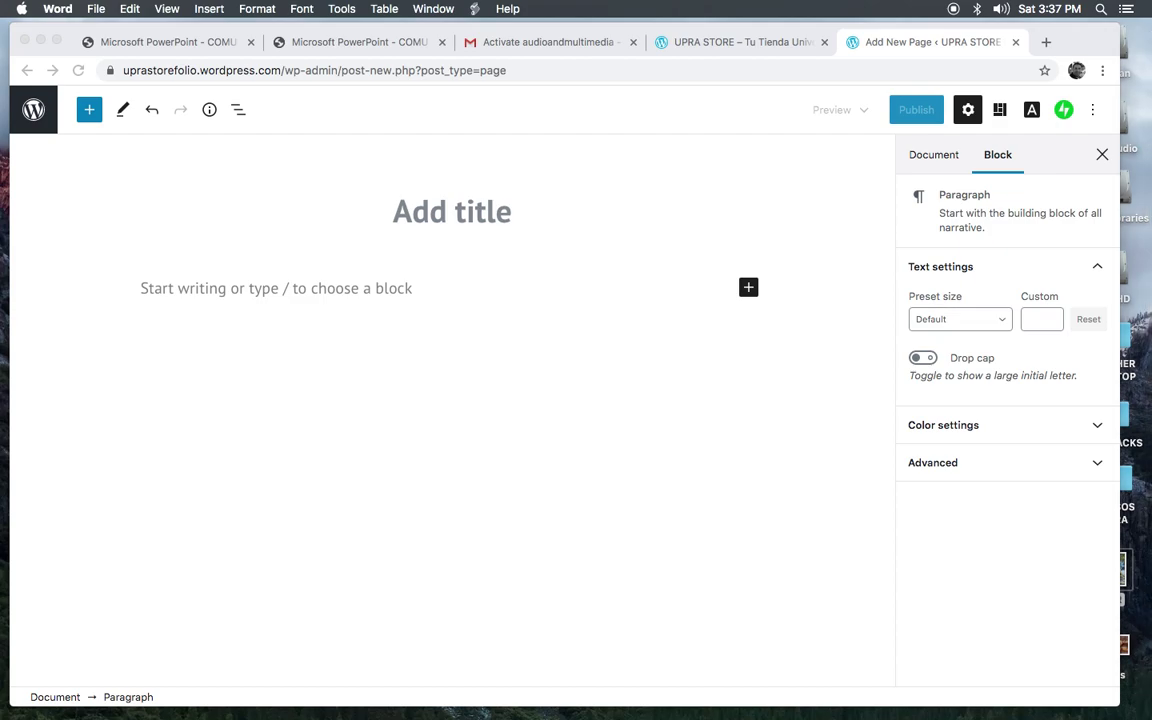
Step: Paste the bold Sobre Nosotros line and the store description paragraph into the page body
left_click(152, 285)
key("super+v")
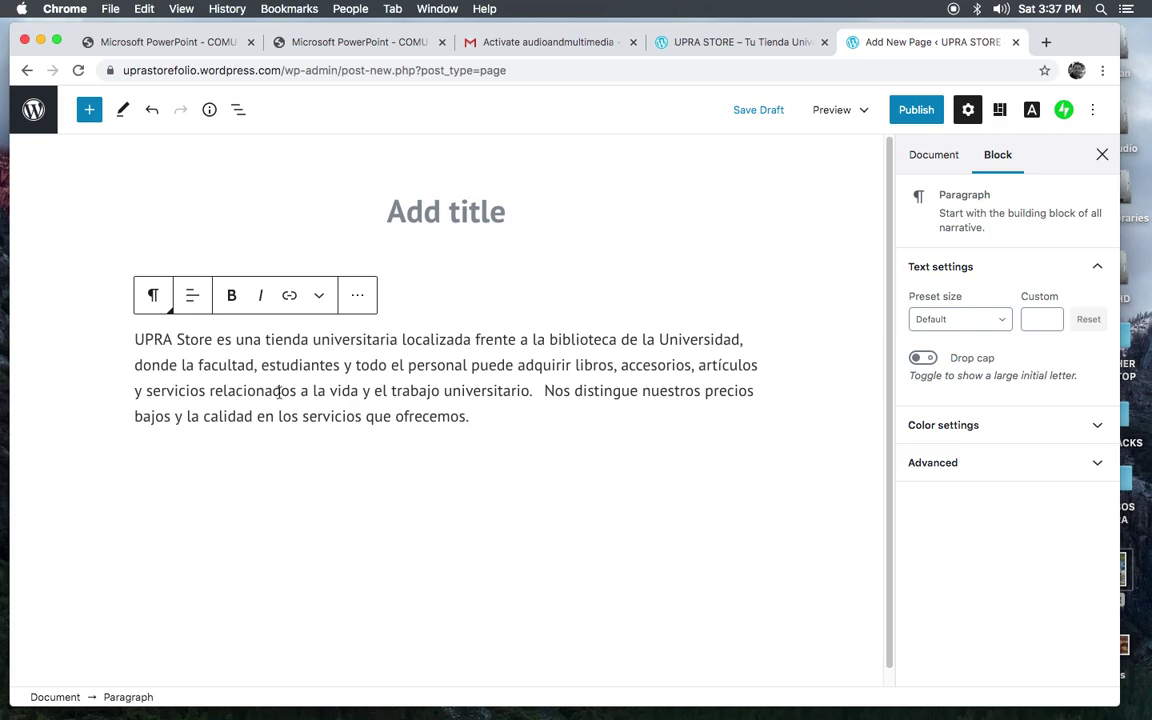
type("Sobre Nosotros")
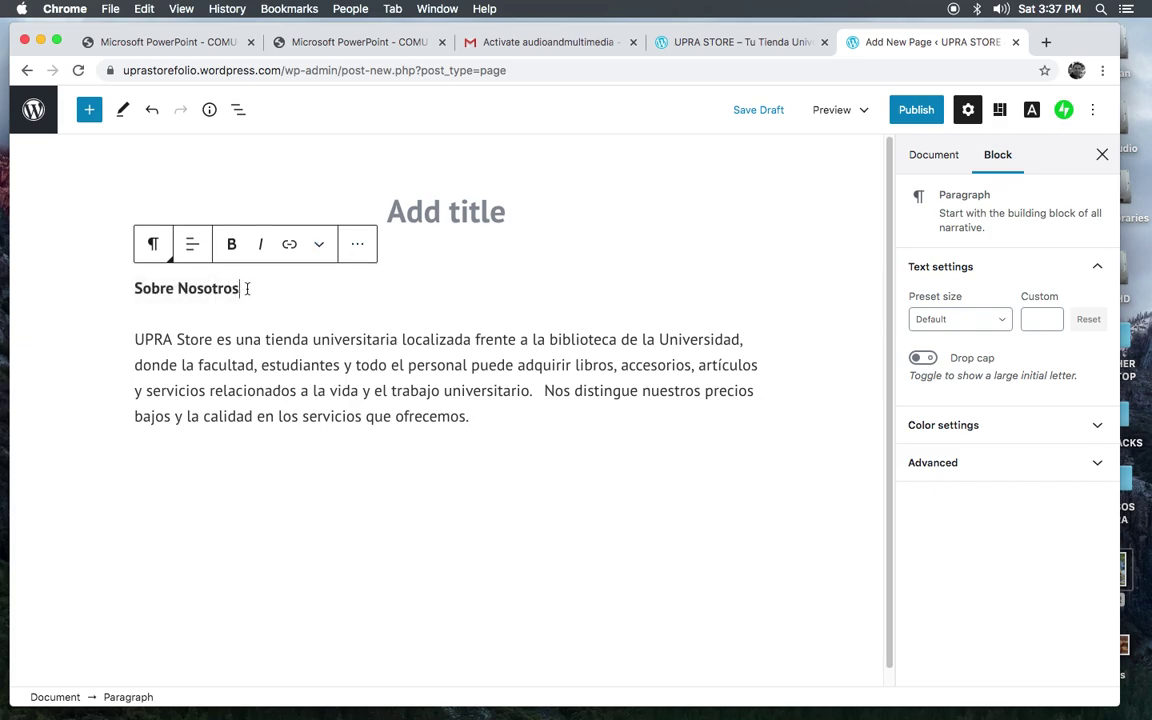
left_click_drag(247, 288, 130, 288)
left_click(234, 322)
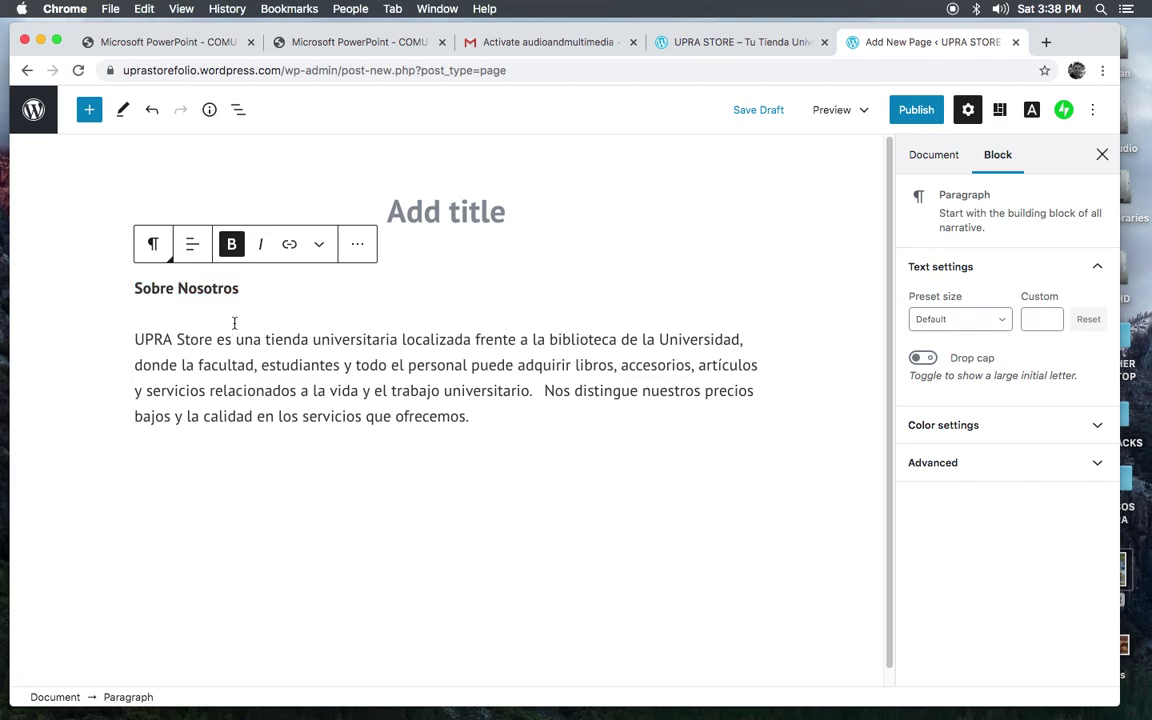
left_click(372, 258)
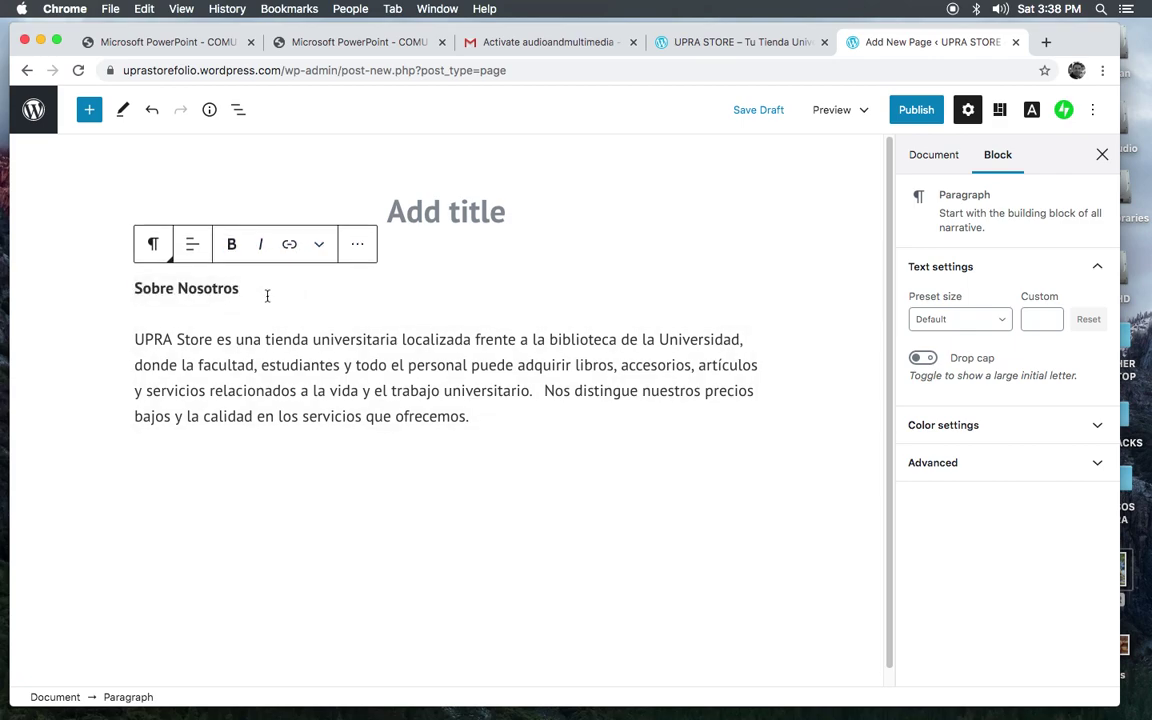
left_click_drag(237, 289, 122, 292)
key("super+c")
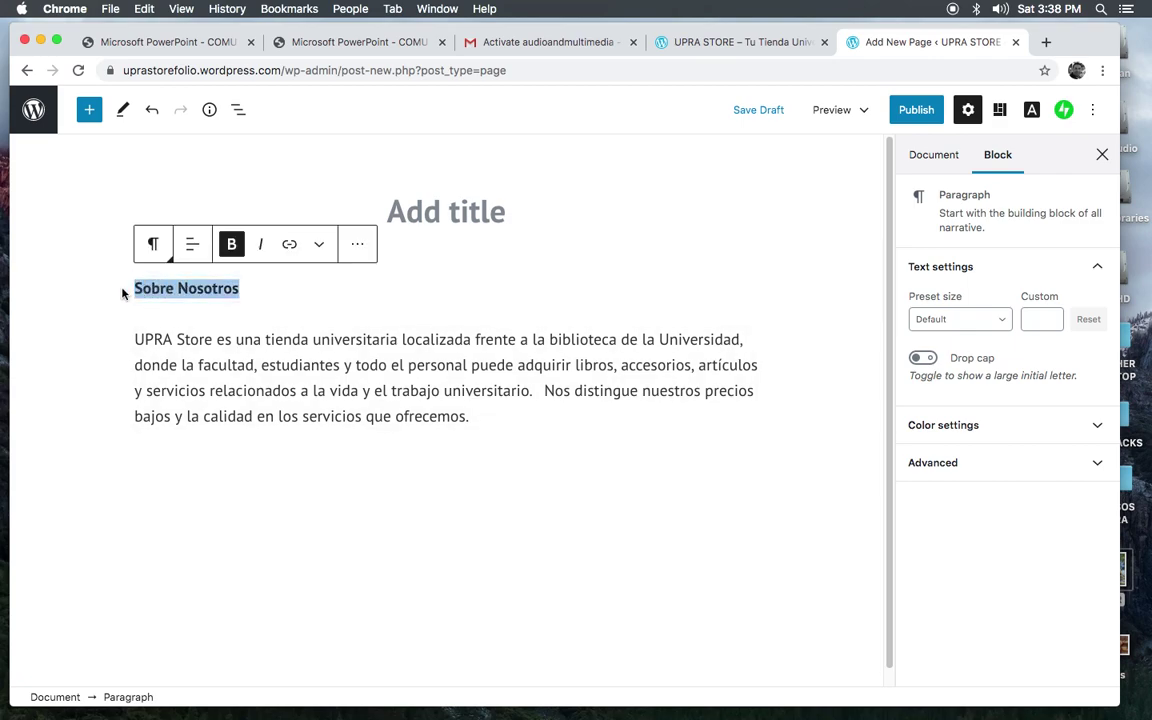
left_click(420, 210)
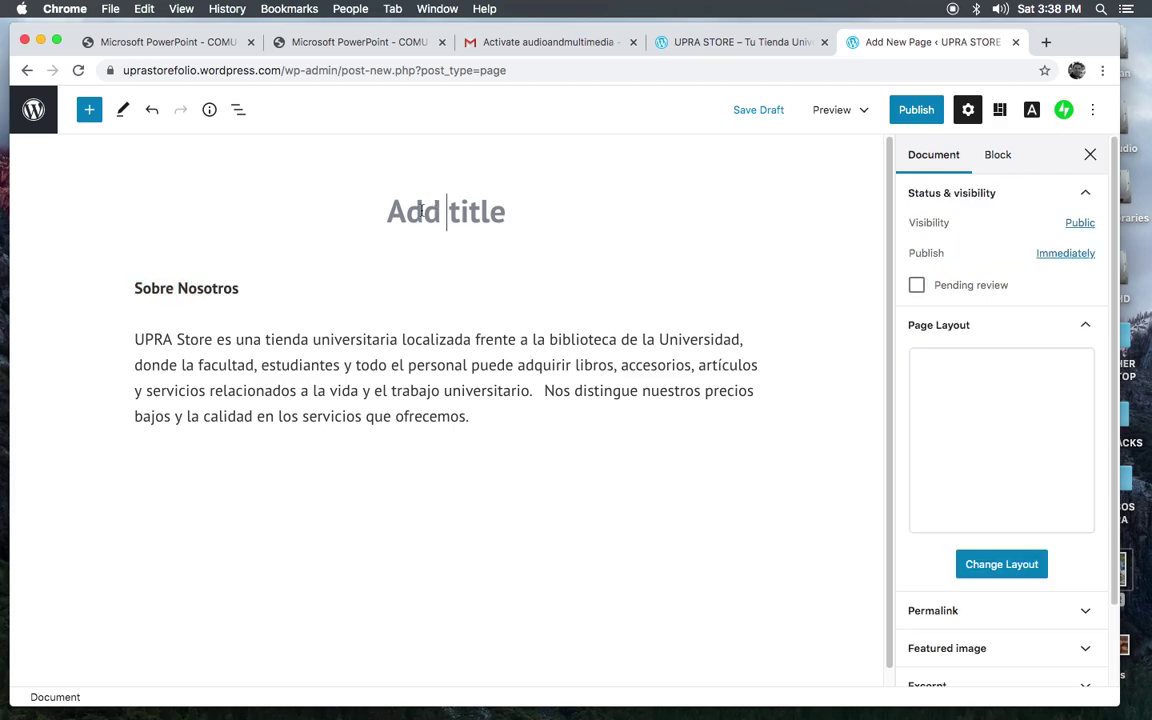
Step: Title the page 'Sobre Nosotros' and remove the duplicate bold Sobre Nosotros block
key("super+v")
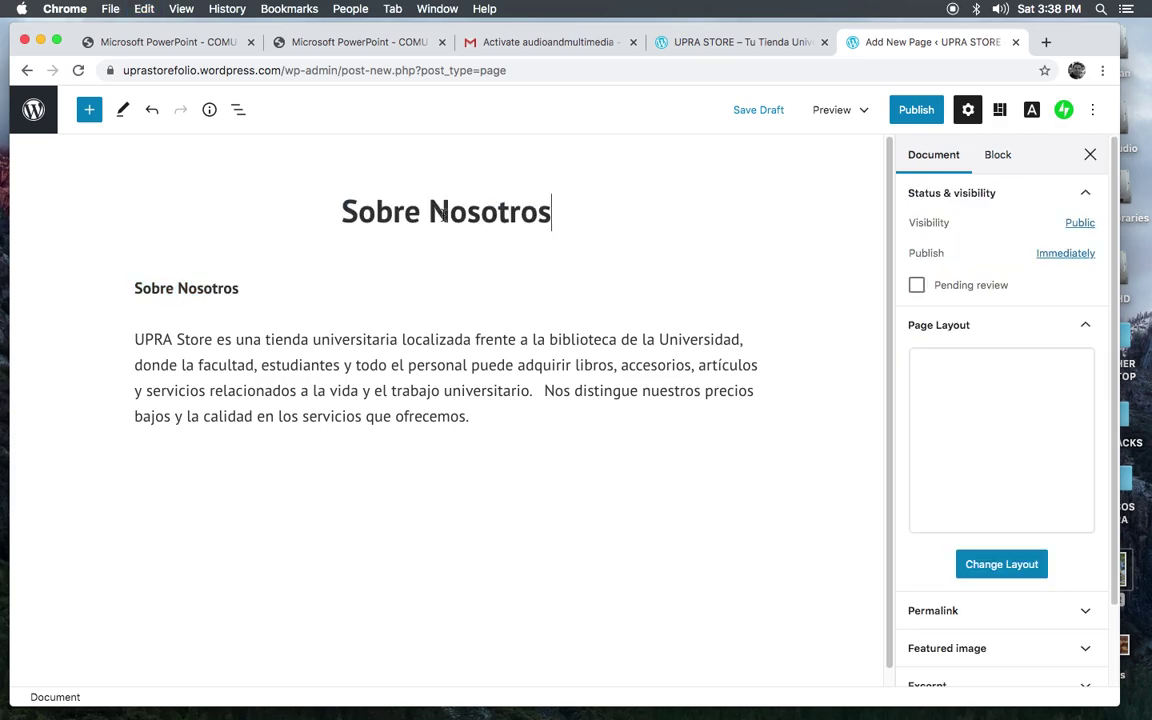
left_click(185, 290)
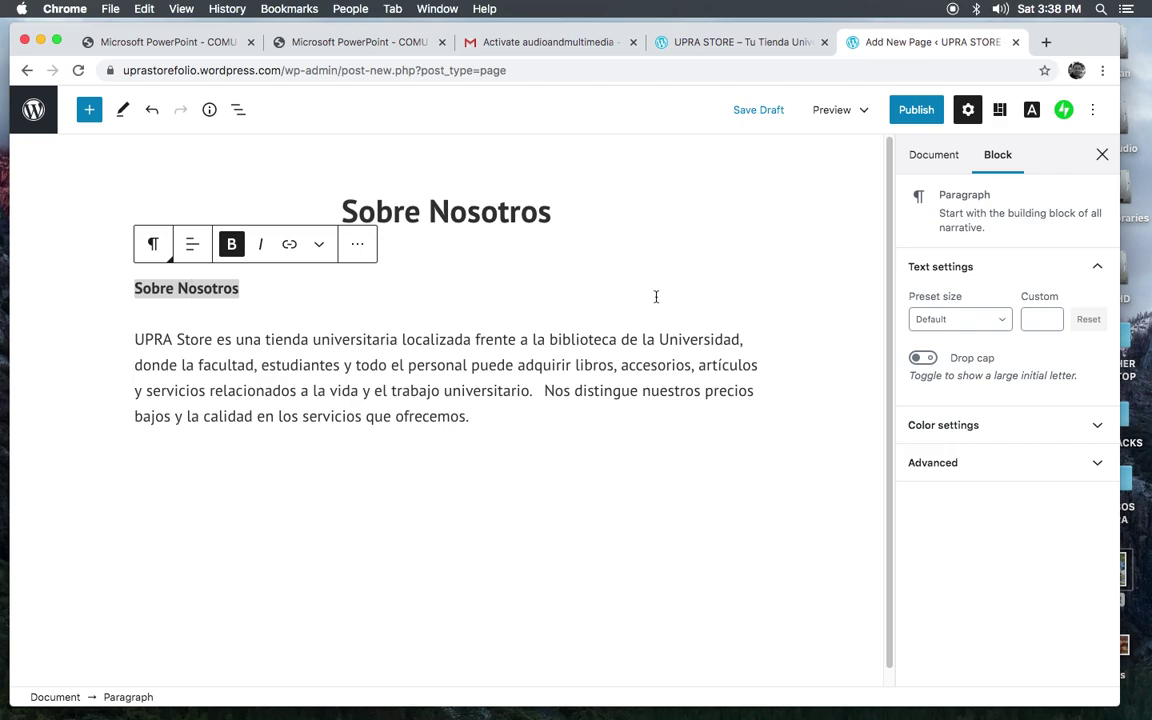
left_click(357, 249)
left_click(357, 249)
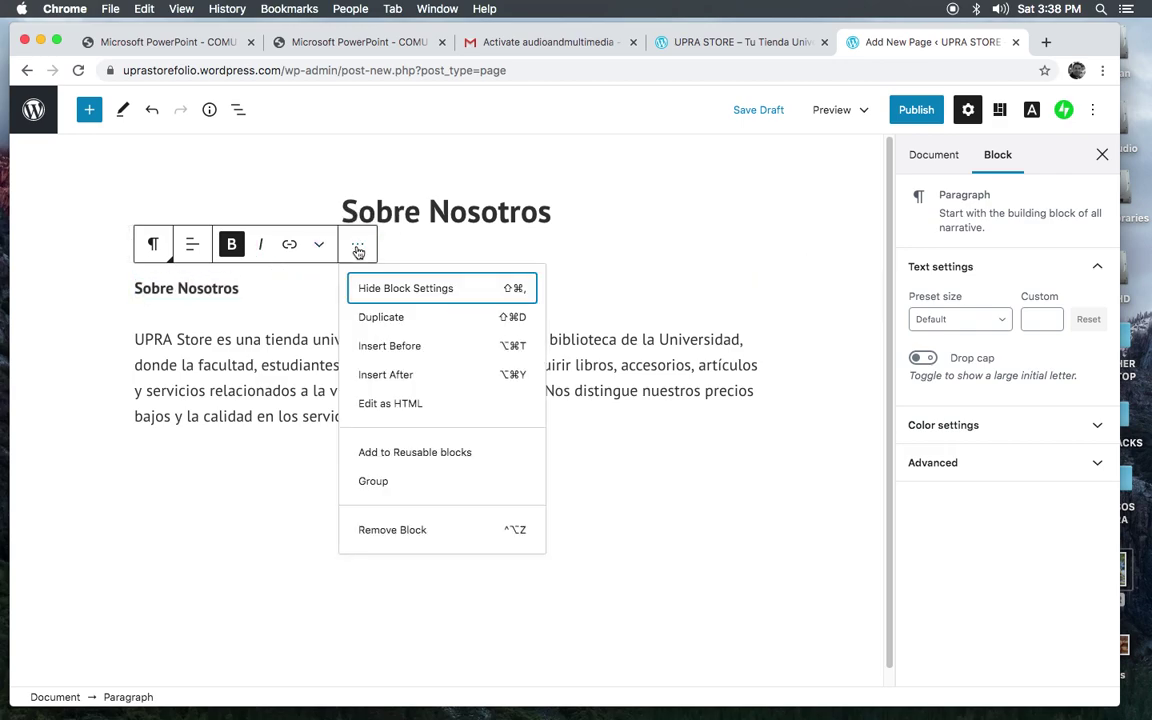
left_click(386, 529)
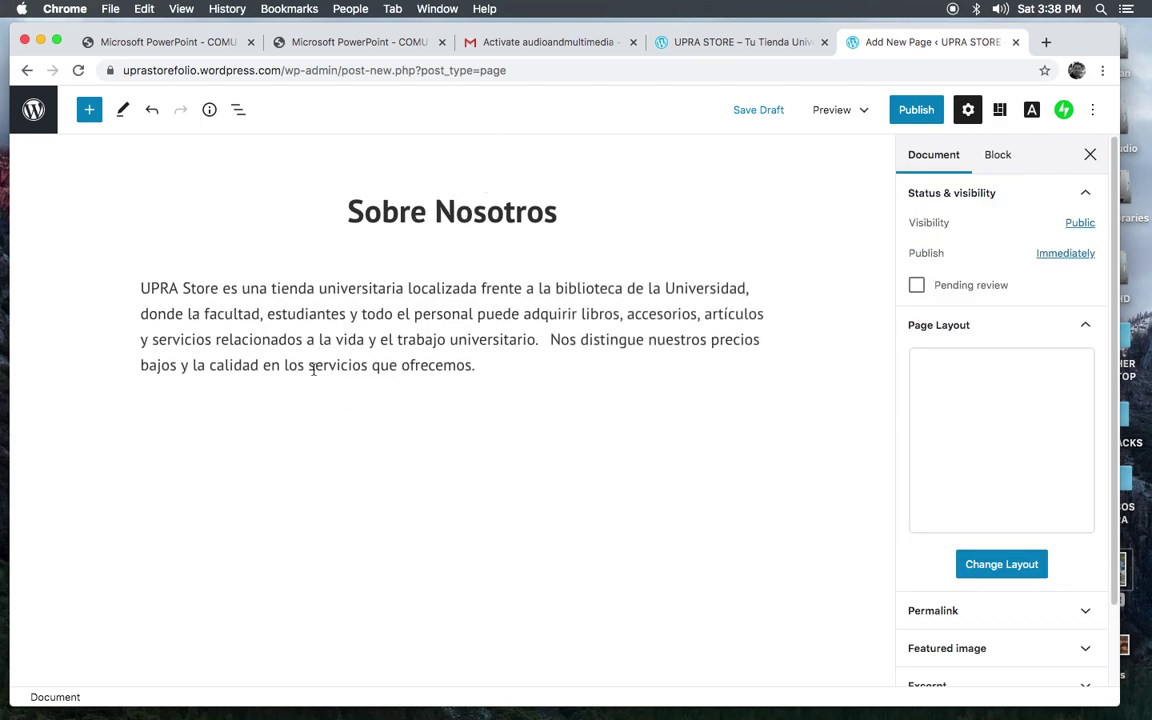
left_click(485, 374)
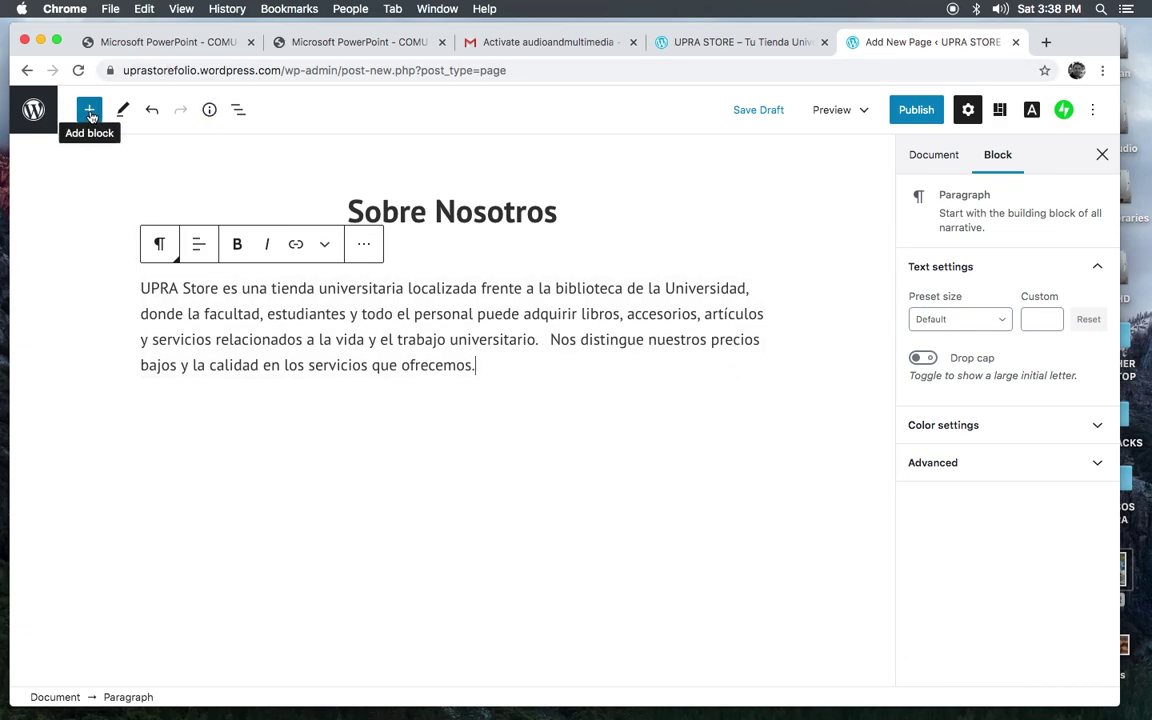
Step: Insert an Image block beneath the UPRA Store description paragraph
left_click(89, 113)
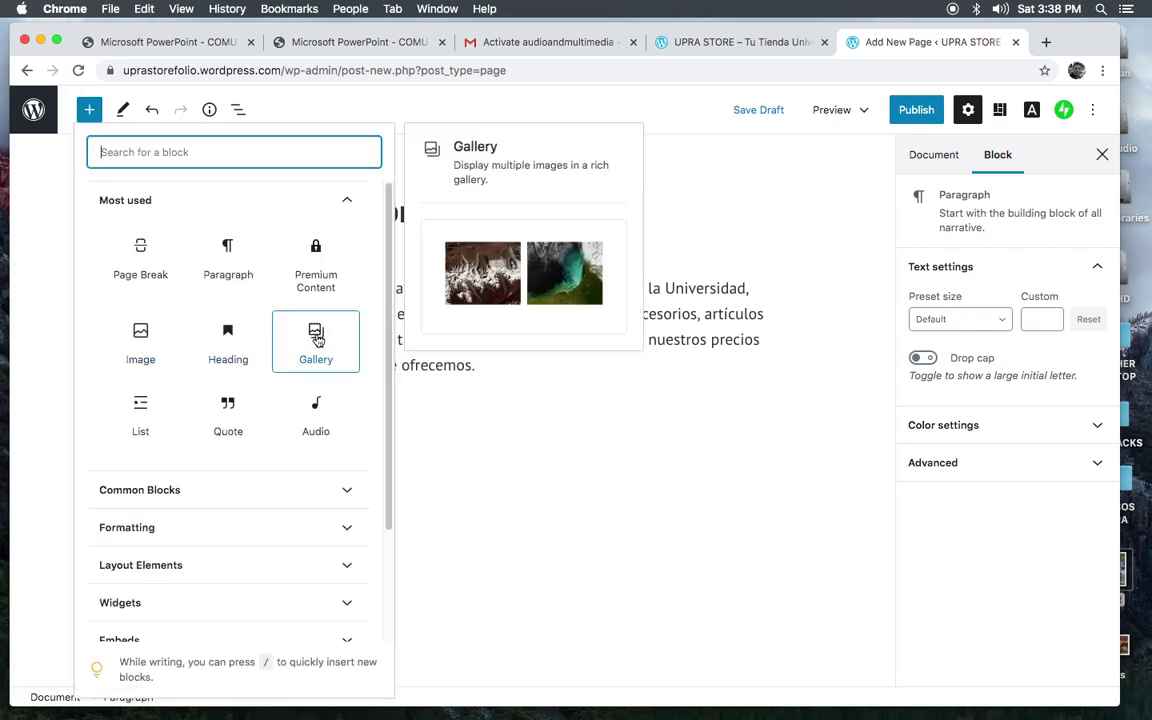
left_click(141, 334)
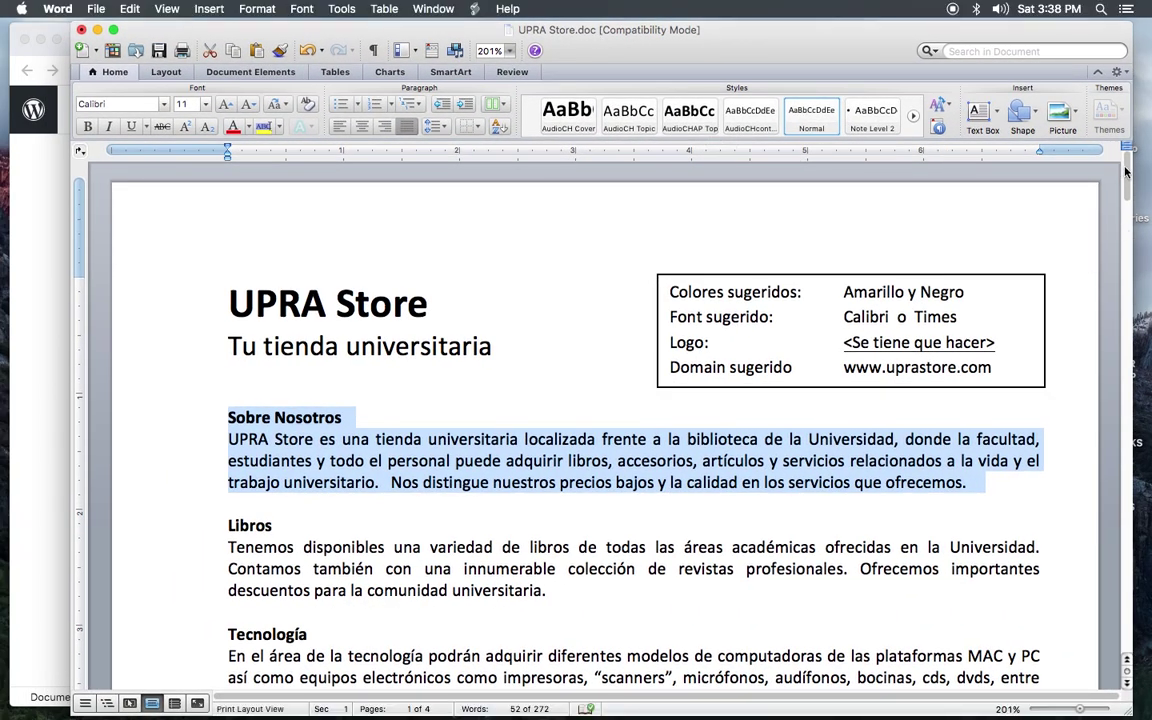
Step: Save Word's page-2 building photo as a JPEG picture named UPRA on the Desktop
left_click_drag(1125, 172, 1148, 350)
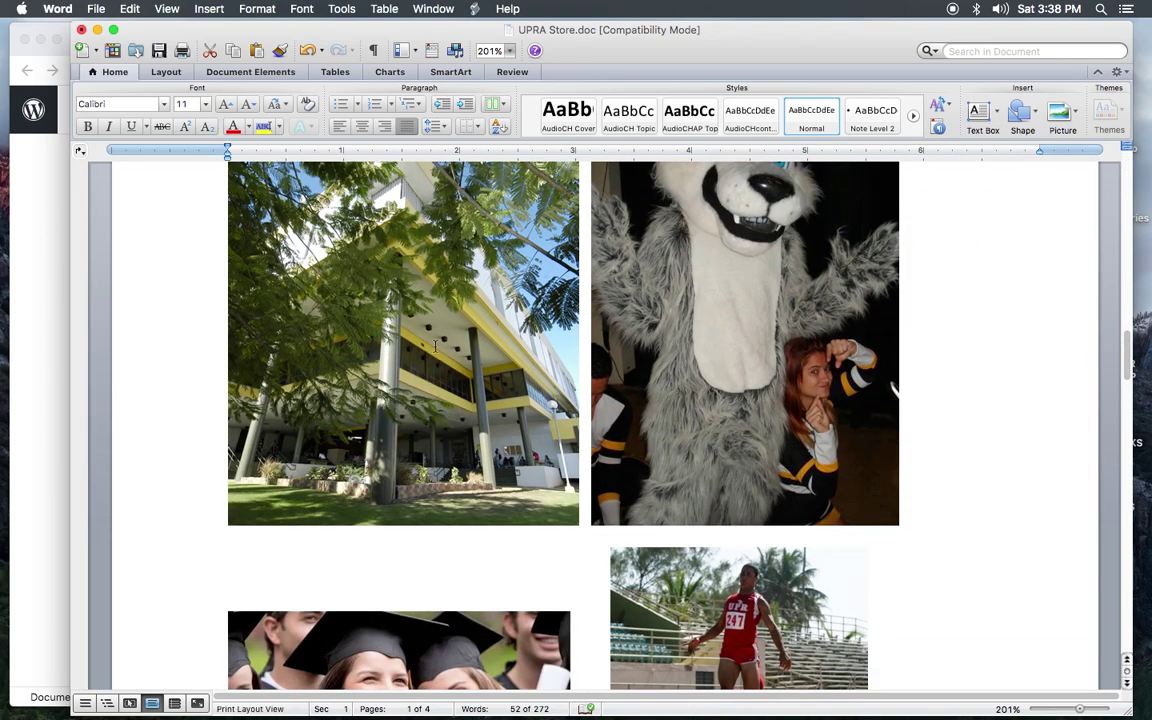
left_click(420, 305)
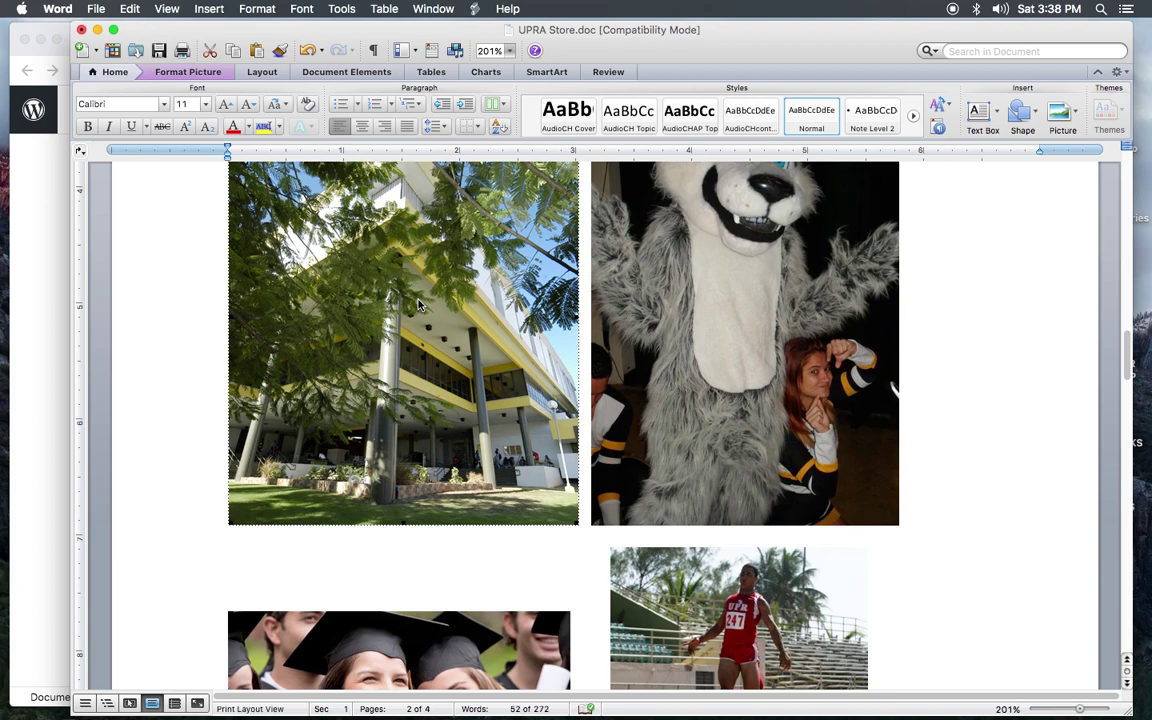
right_click(394, 301)
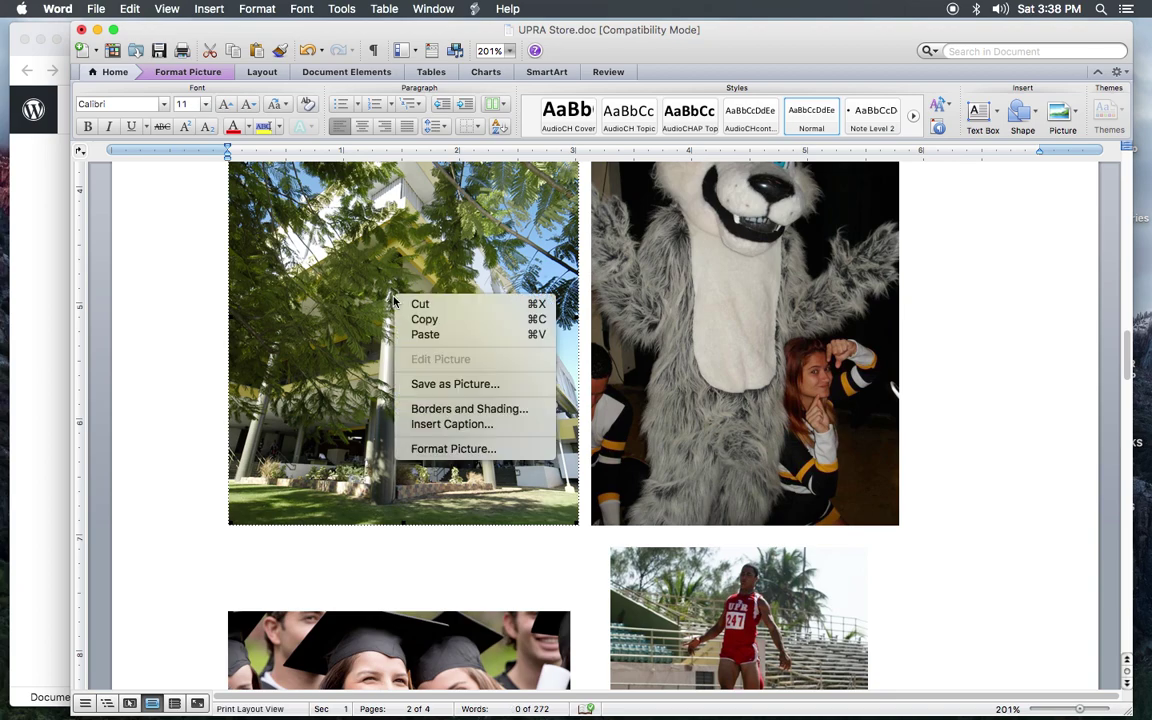
left_click(442, 385)
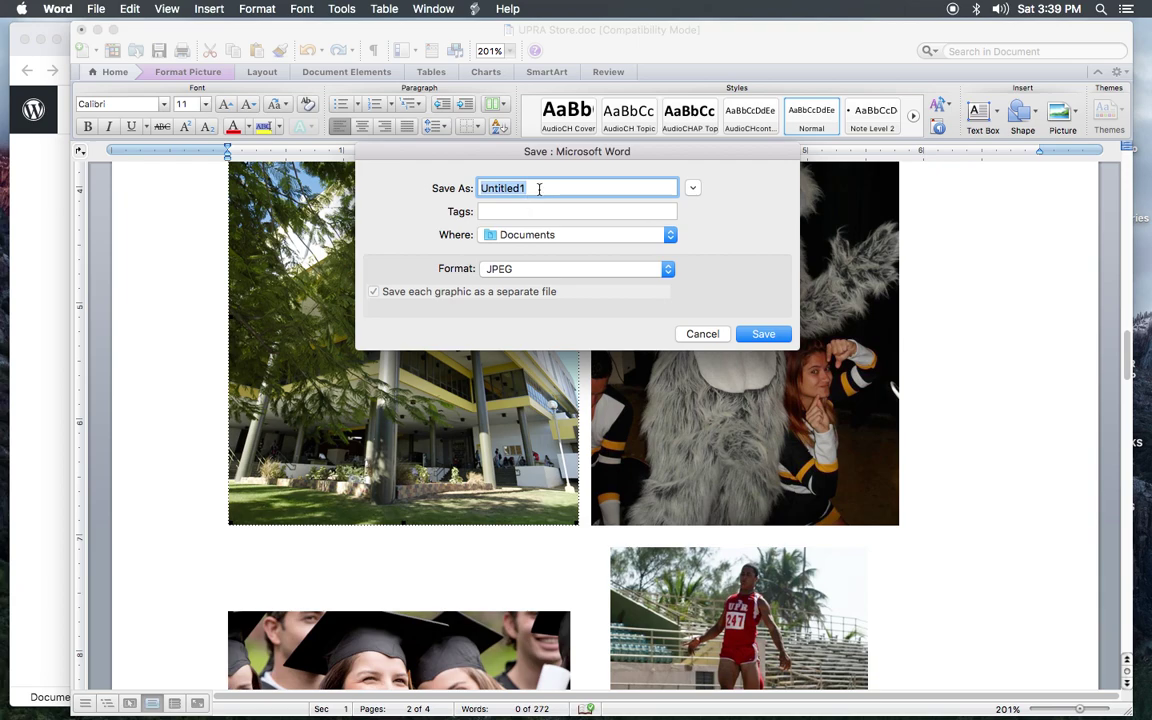
type("UPRA")
left_click(538, 236)
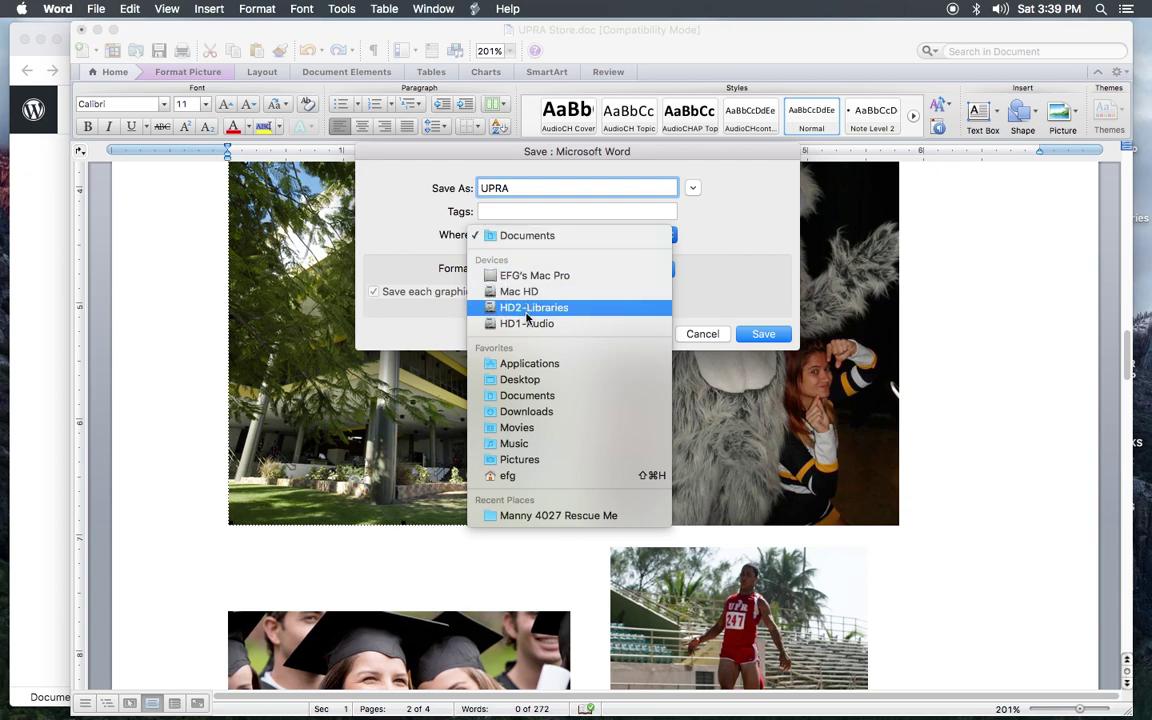
left_click(519, 380)
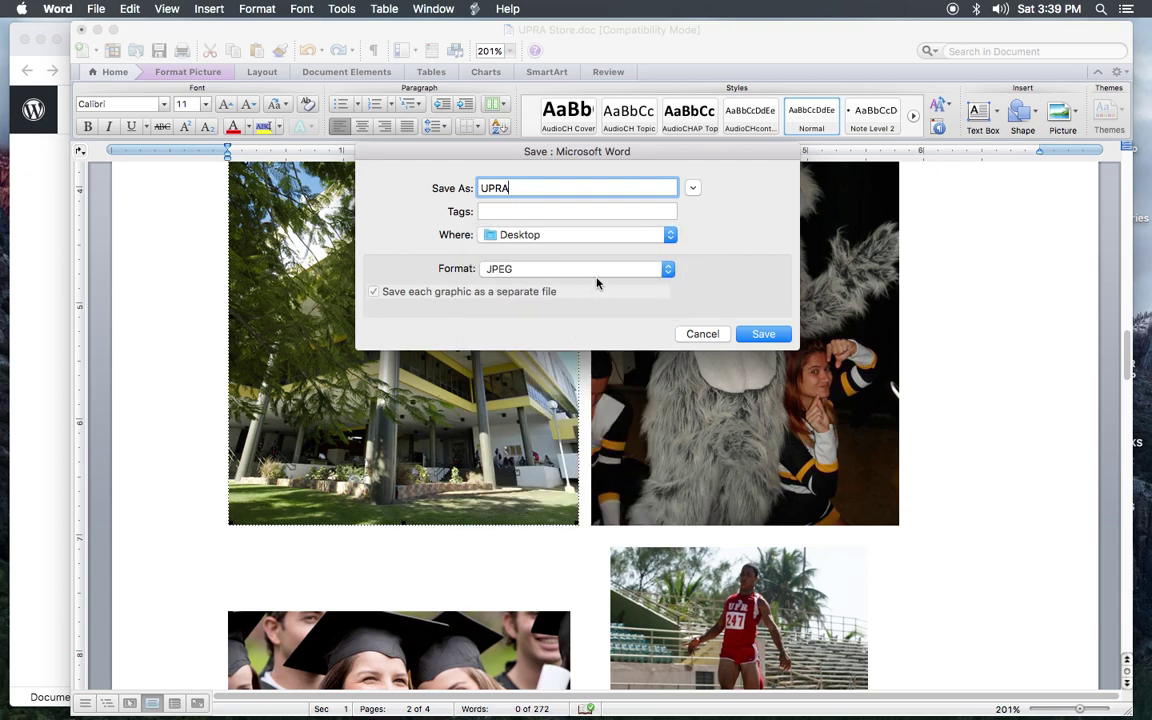
left_click(766, 337)
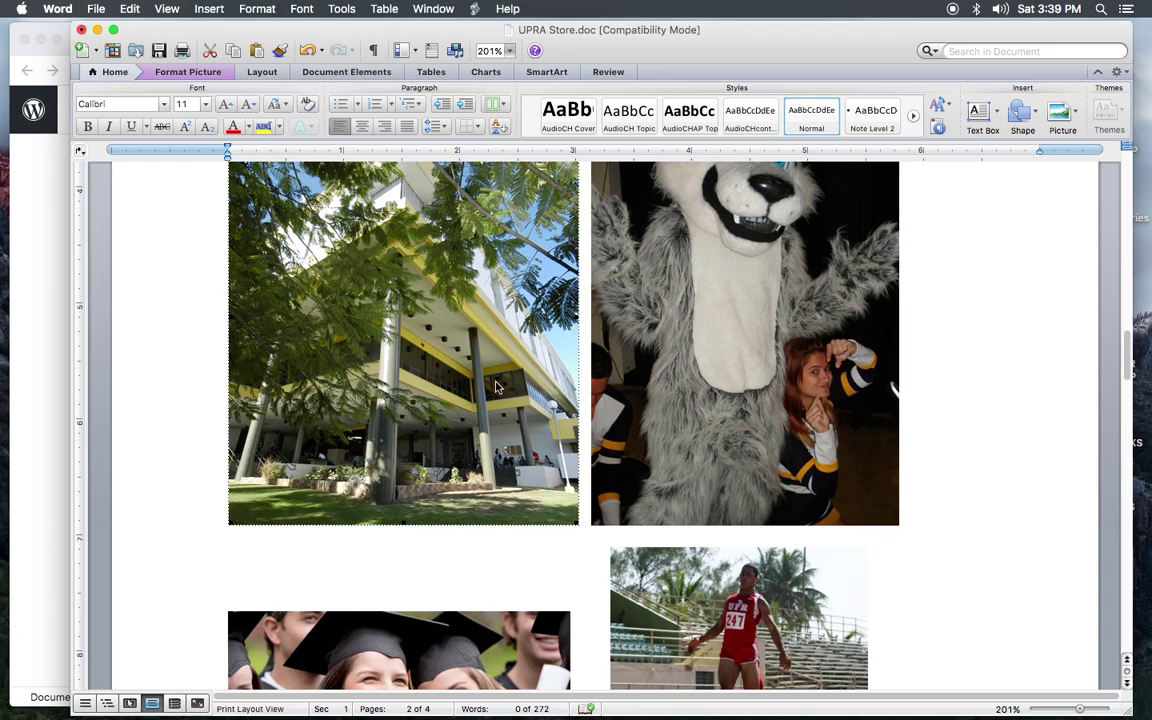
Step: Upload the UPRA photo from the Desktop into the empty Image block
left_click_drag(1129, 362, 1129, 350)
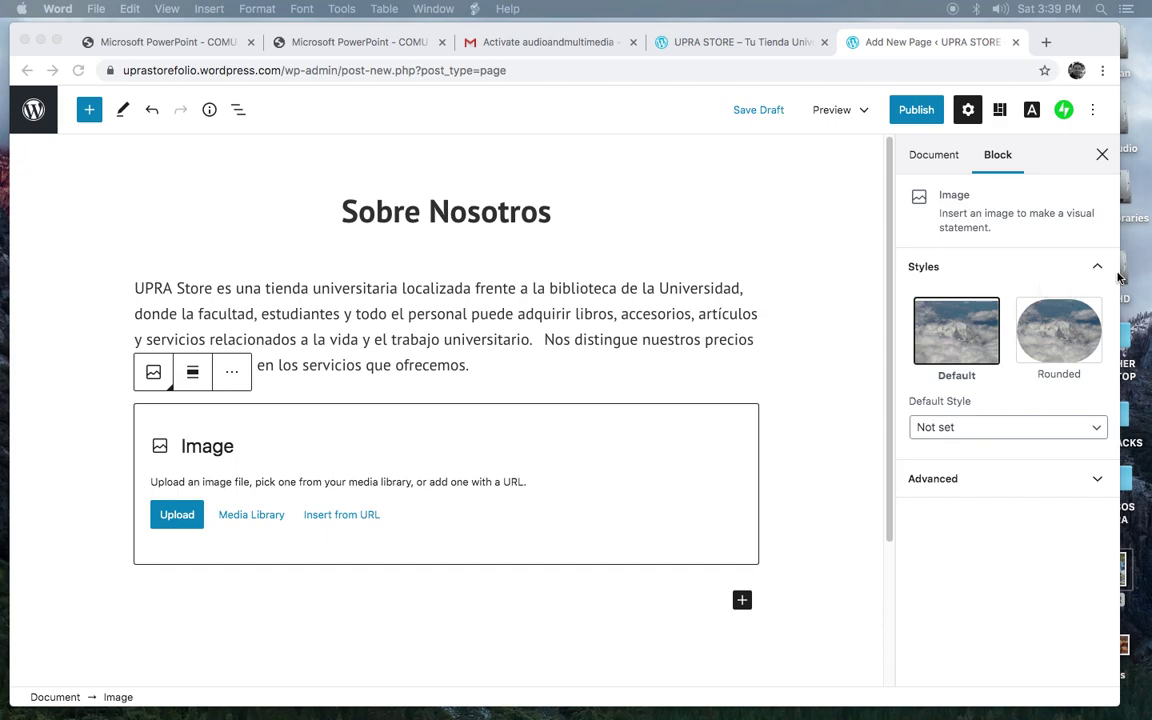
left_click(1080, 38)
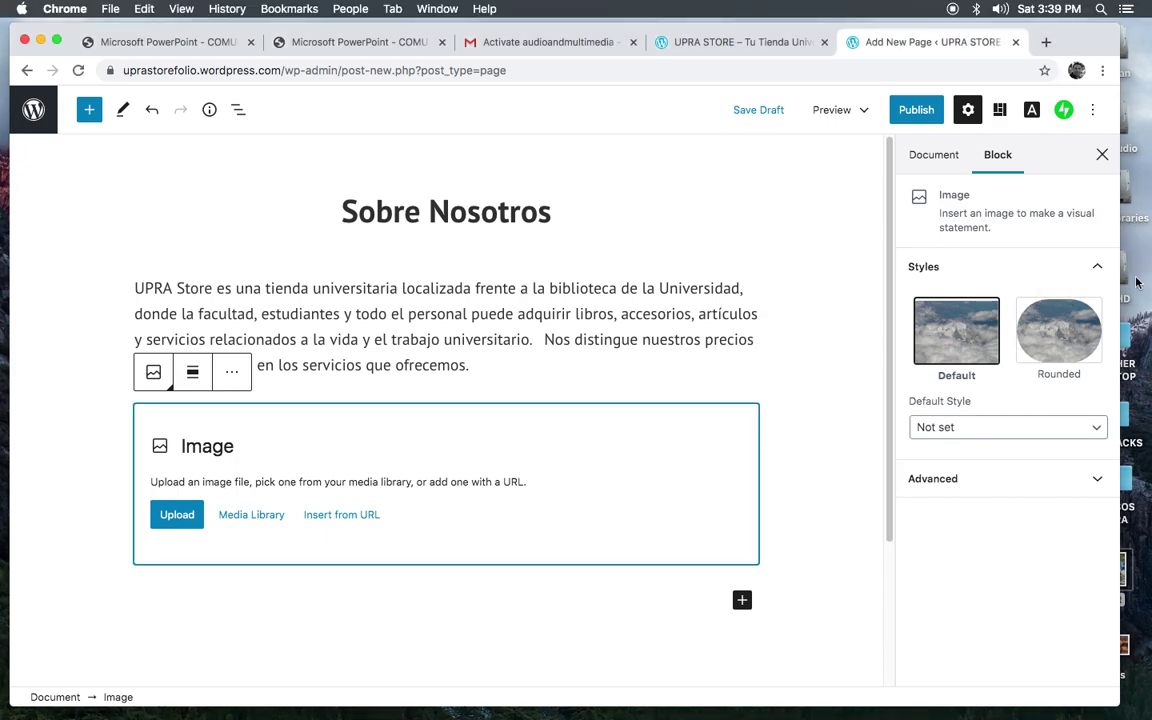
left_click_drag(1118, 350, 1036, 350)
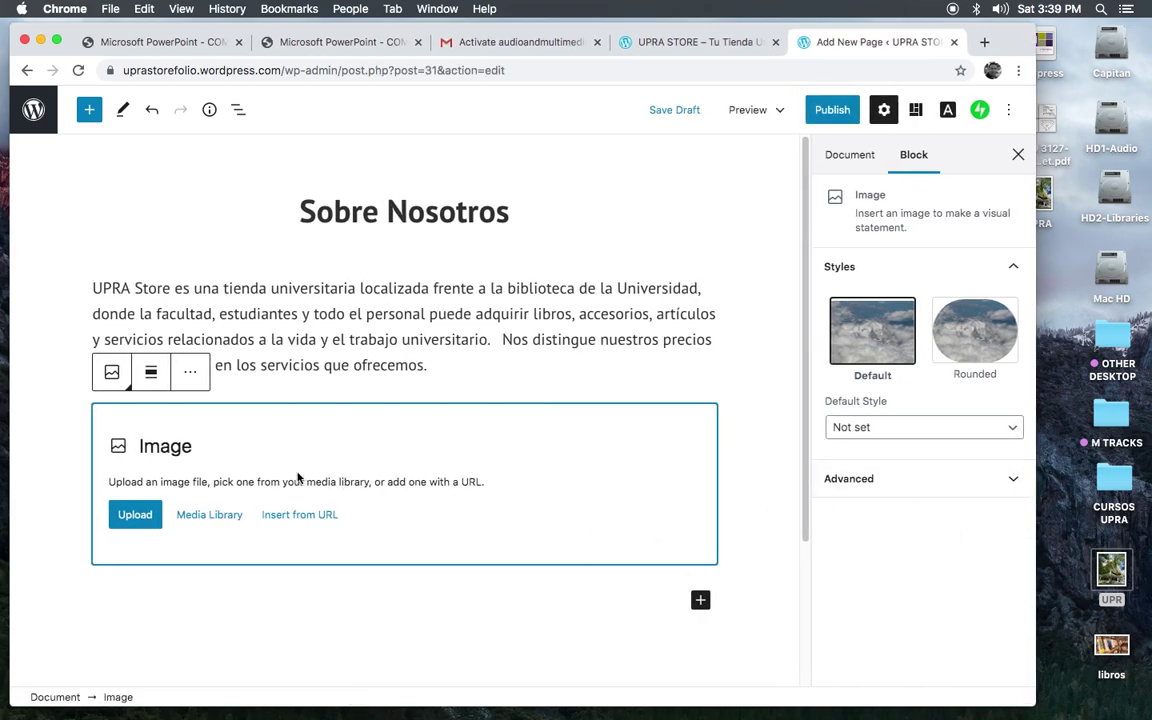
left_click(135, 515)
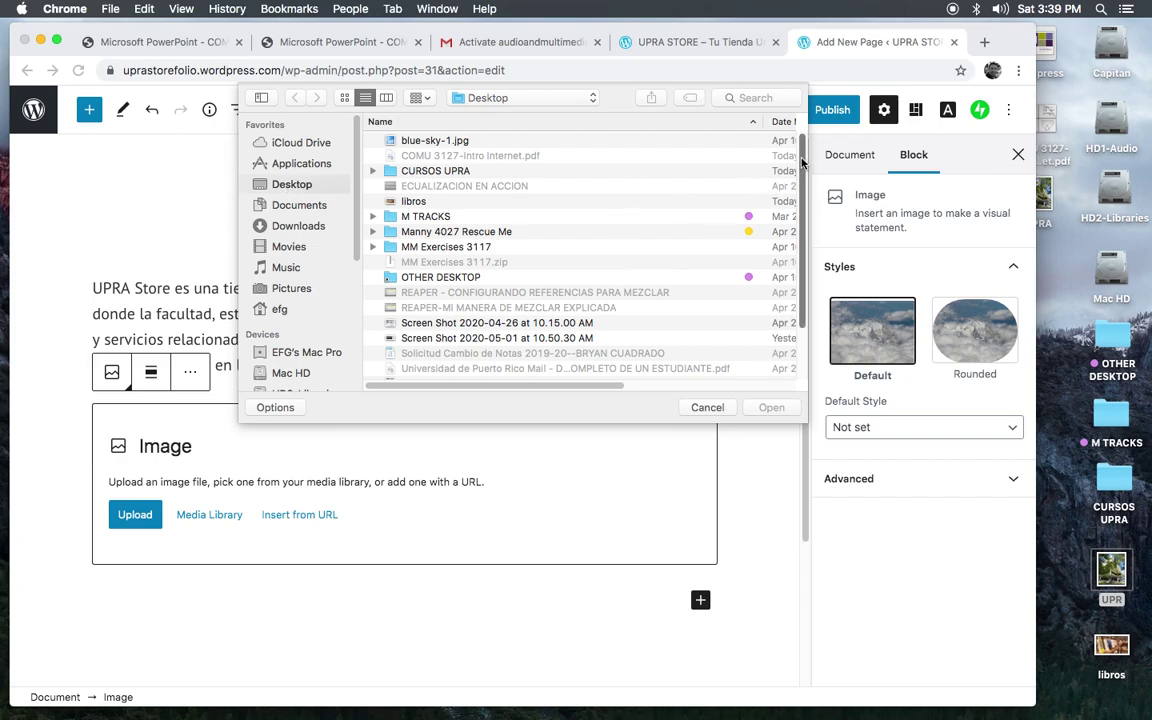
scroll(800, 185, "down", 2)
scroll(800, 185, "down", 3)
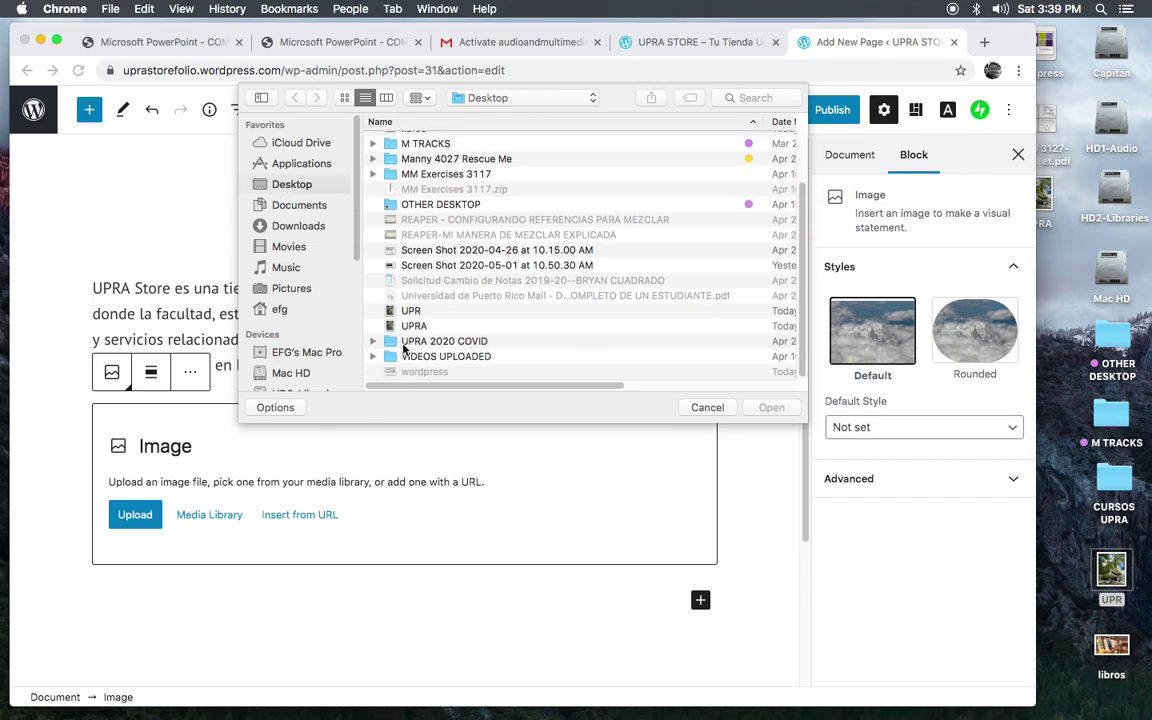
left_click(399, 329)
double_click(390, 329)
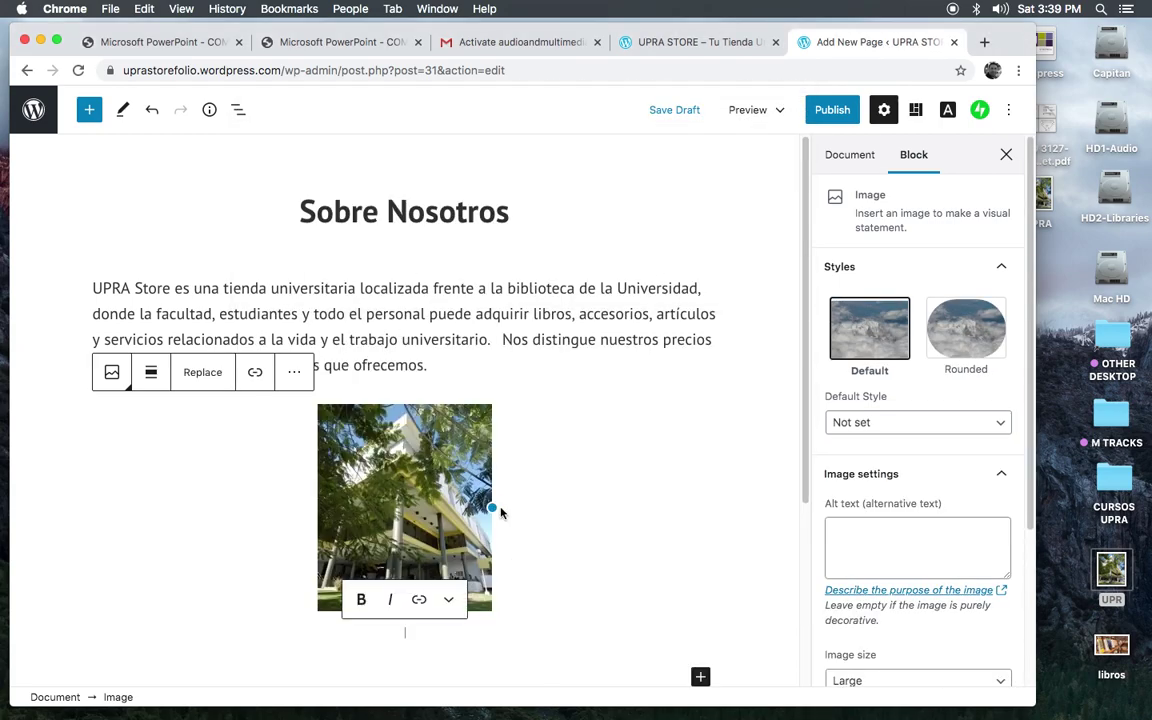
Step: Resize the building photo to 446×530, keep the square default style, and center it
left_click_drag(492, 509, 676, 496)
scroll(966, 250, "down", 3)
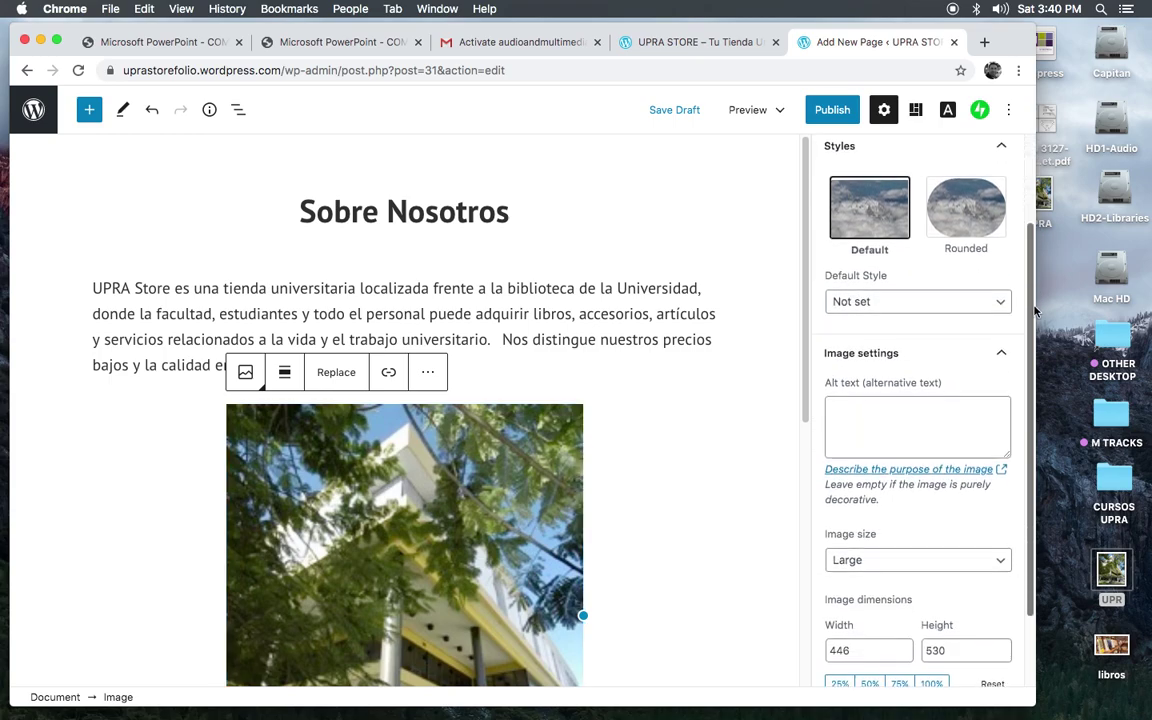
left_click(966, 194)
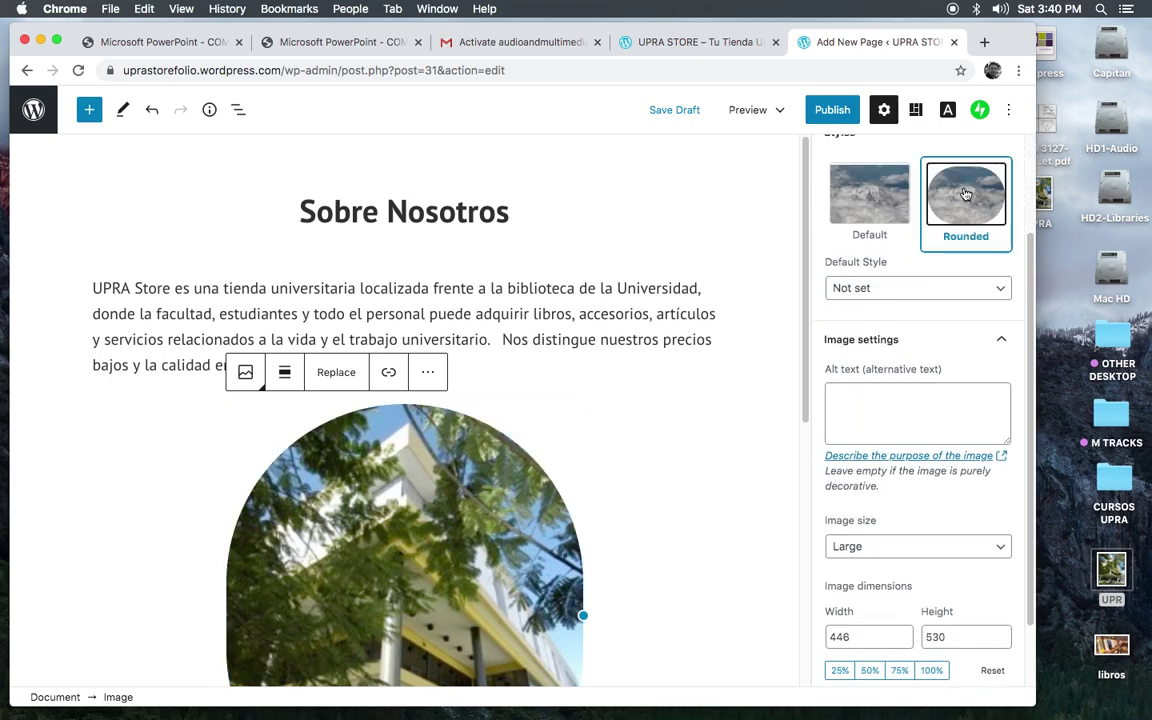
left_click(869, 194)
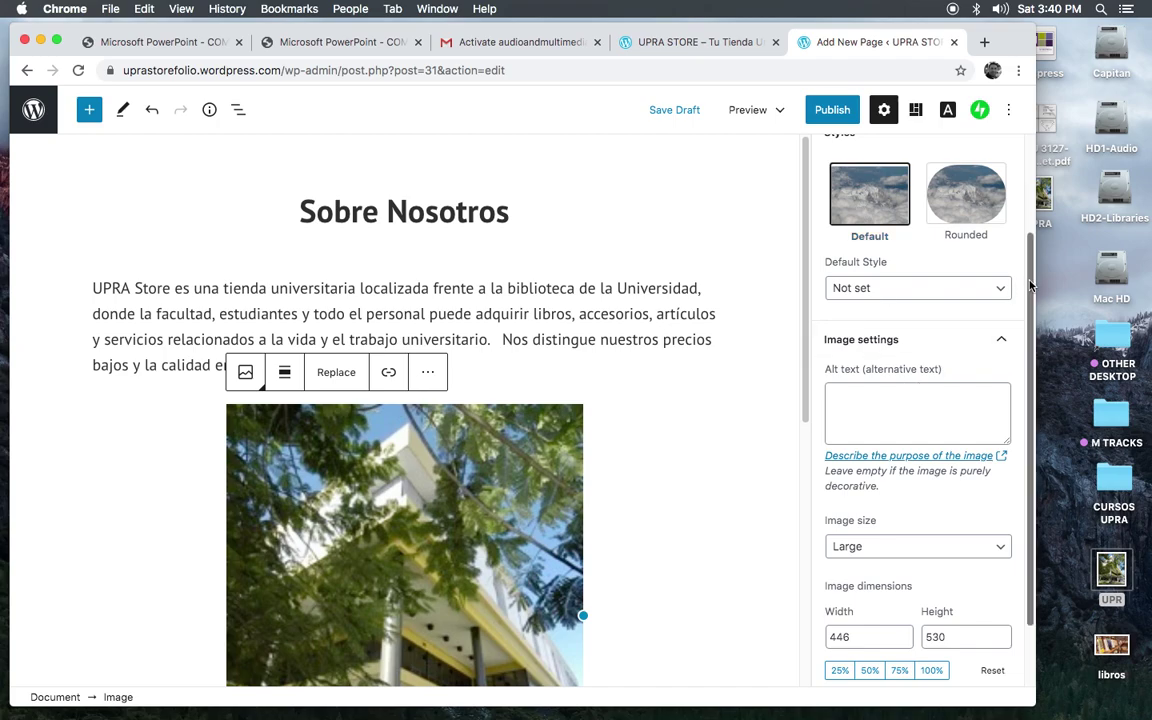
scroll(1010, 390, "down", 2)
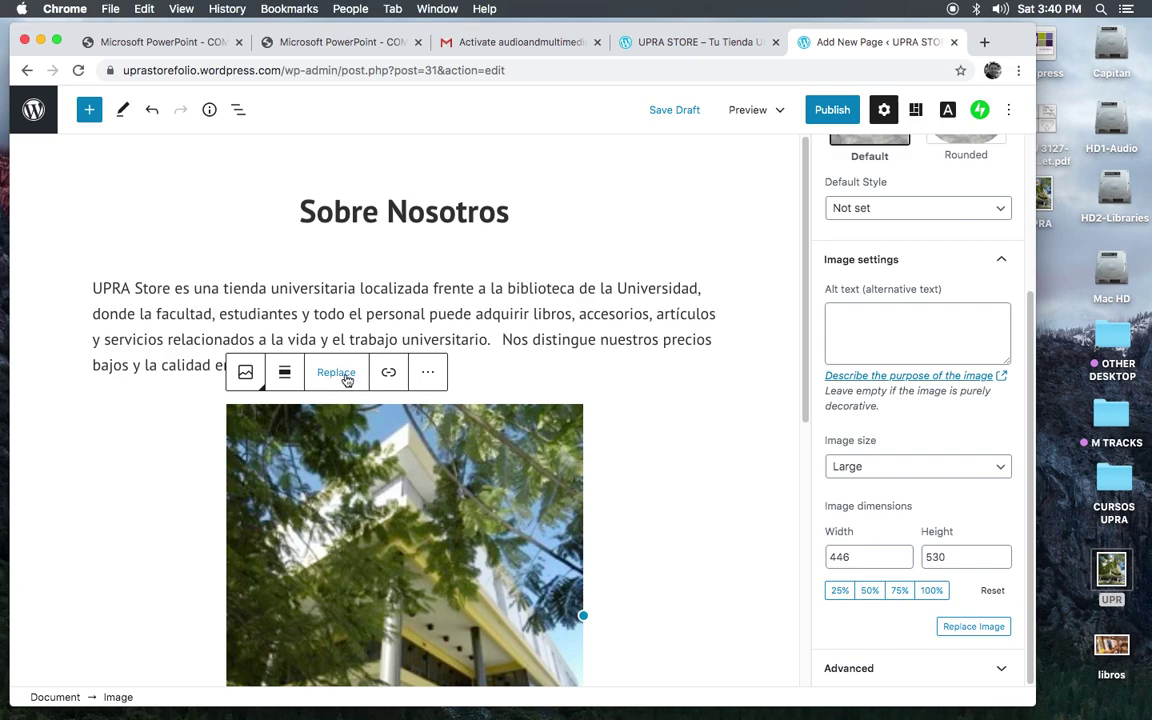
left_click(285, 376)
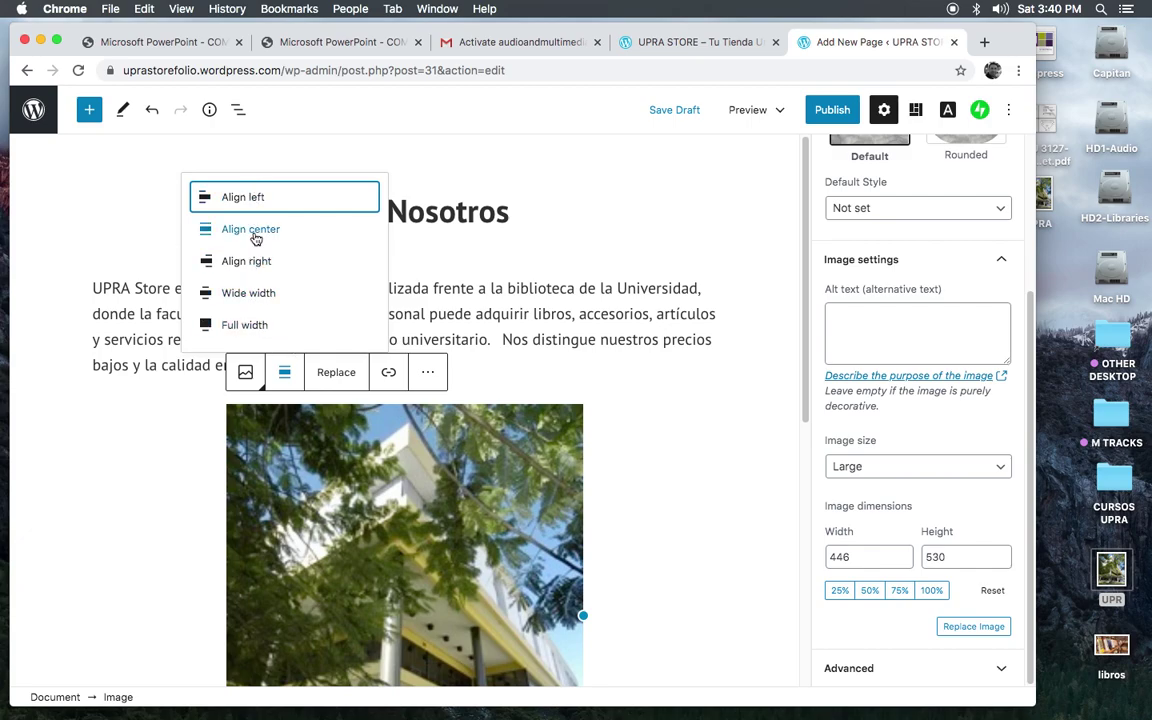
left_click(689, 378)
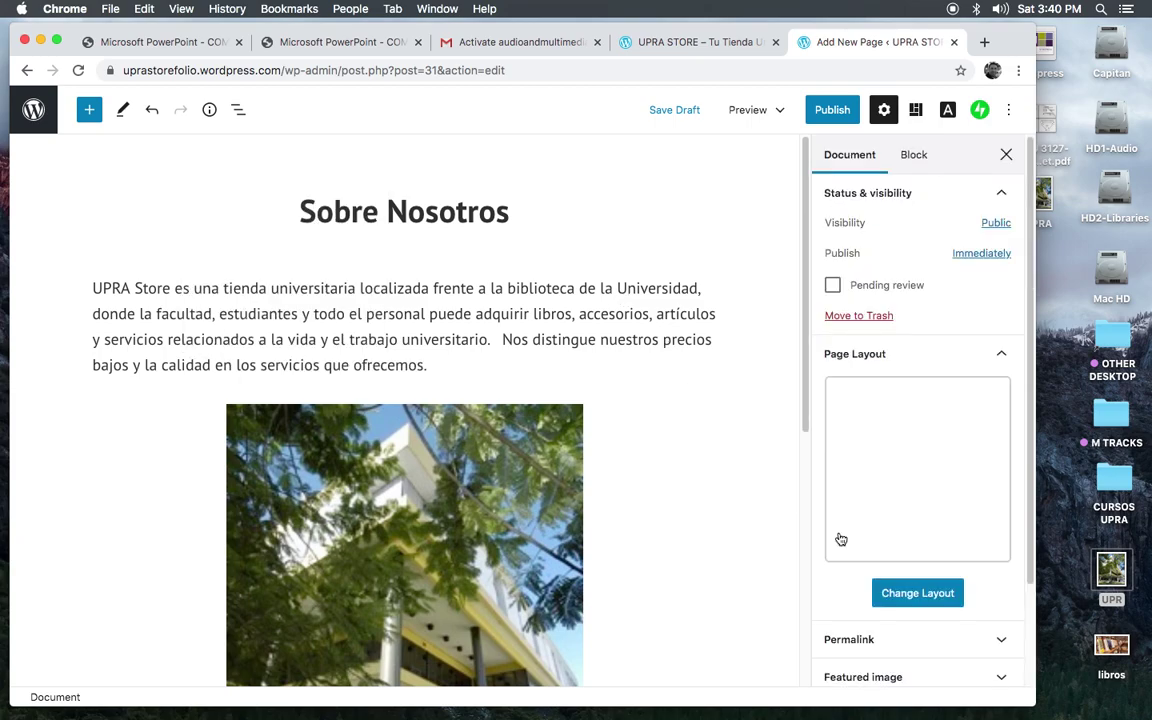
Step: Publish the Sobre Nosotros page and return to the site's Pages list
scroll(1020, 340, "down", 3)
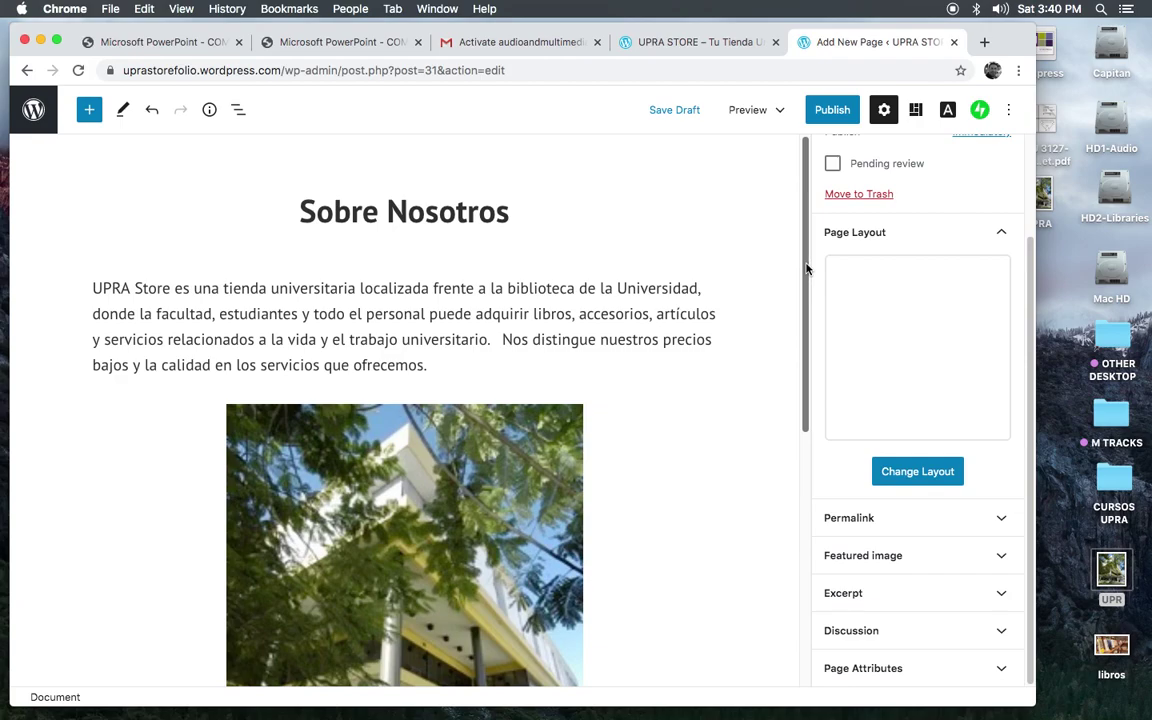
left_click_drag(807, 267, 811, 236)
left_click_drag(806, 296, 812, 165)
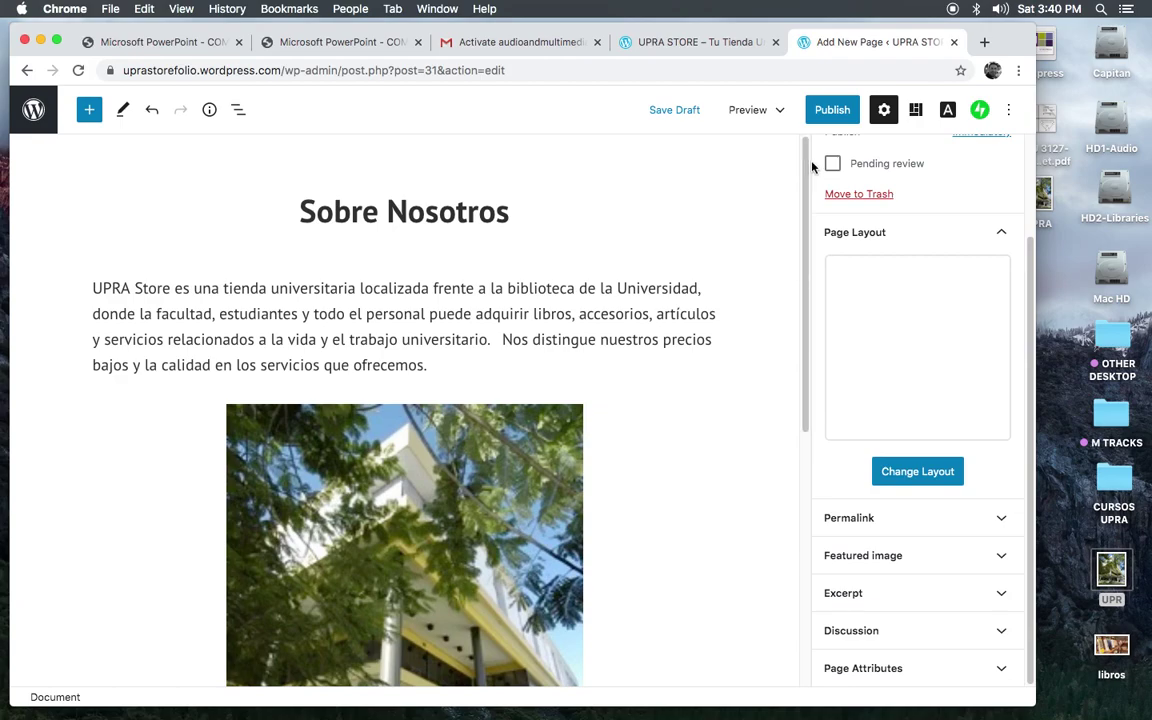
left_click(832, 110)
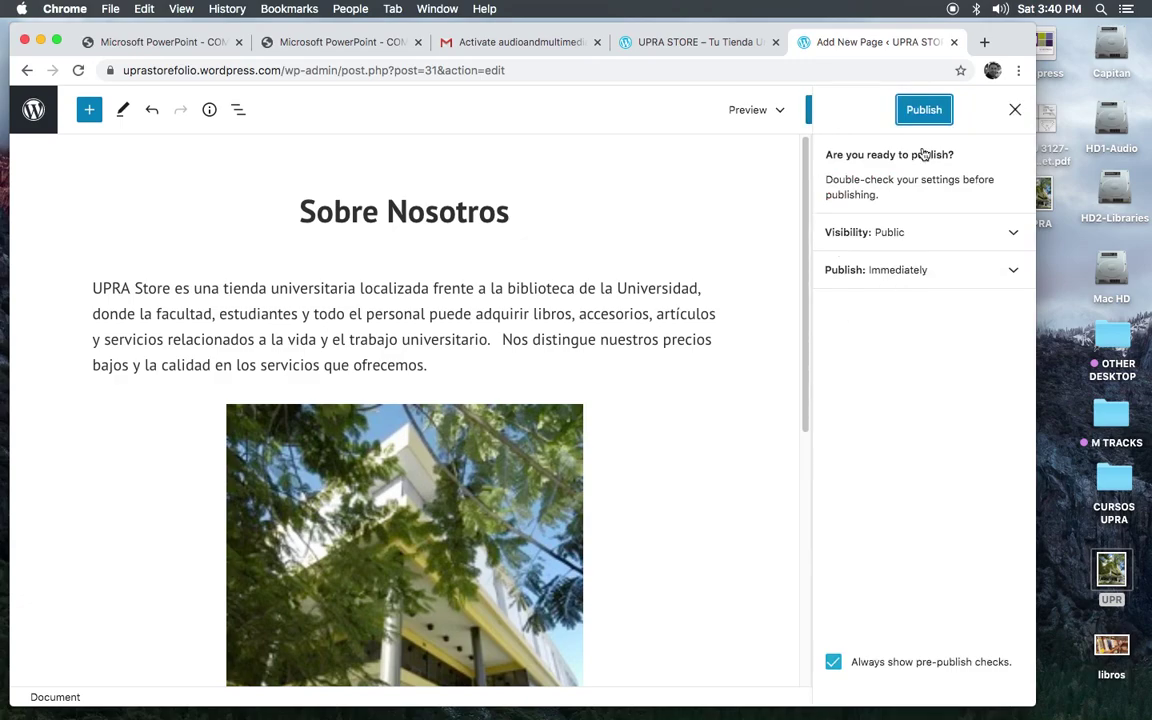
left_click(924, 110)
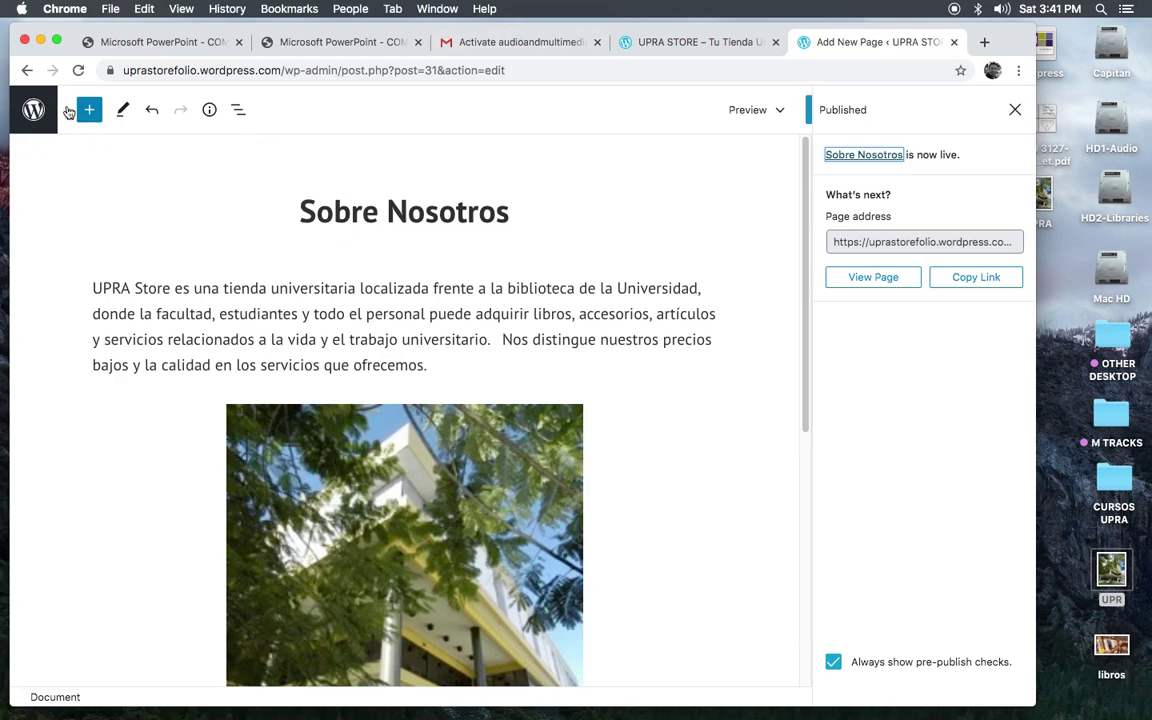
left_click(33, 110)
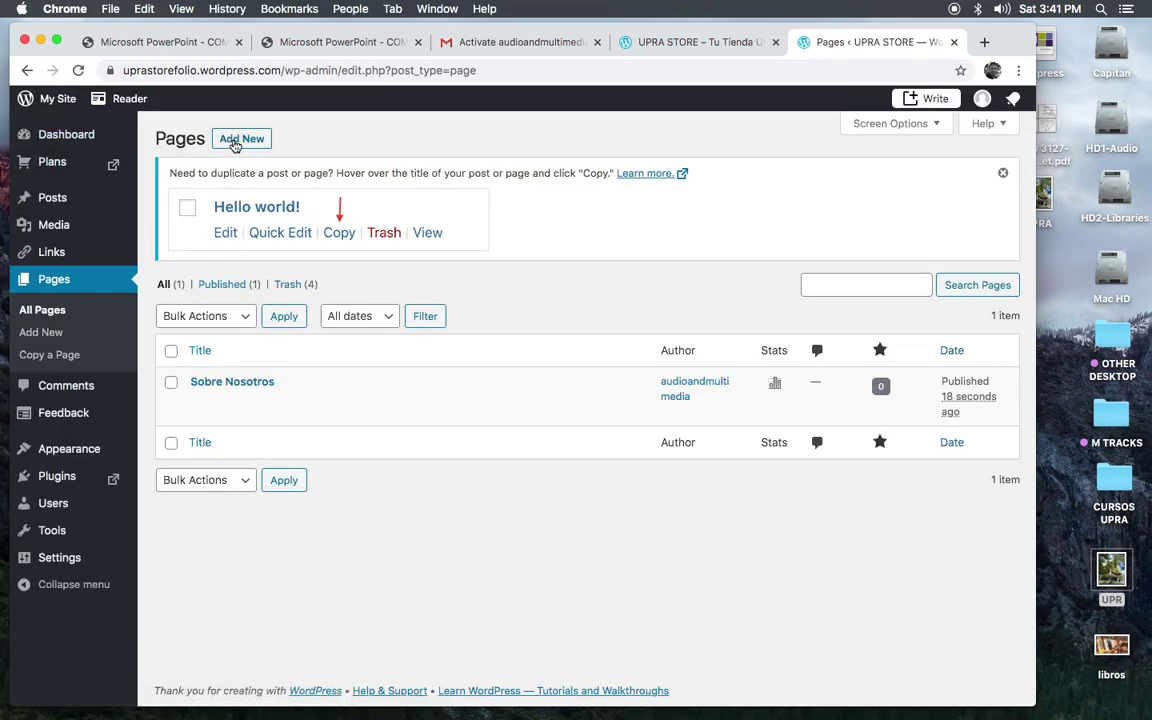
Step: Create another new page using the Blank layout
left_click(233, 145)
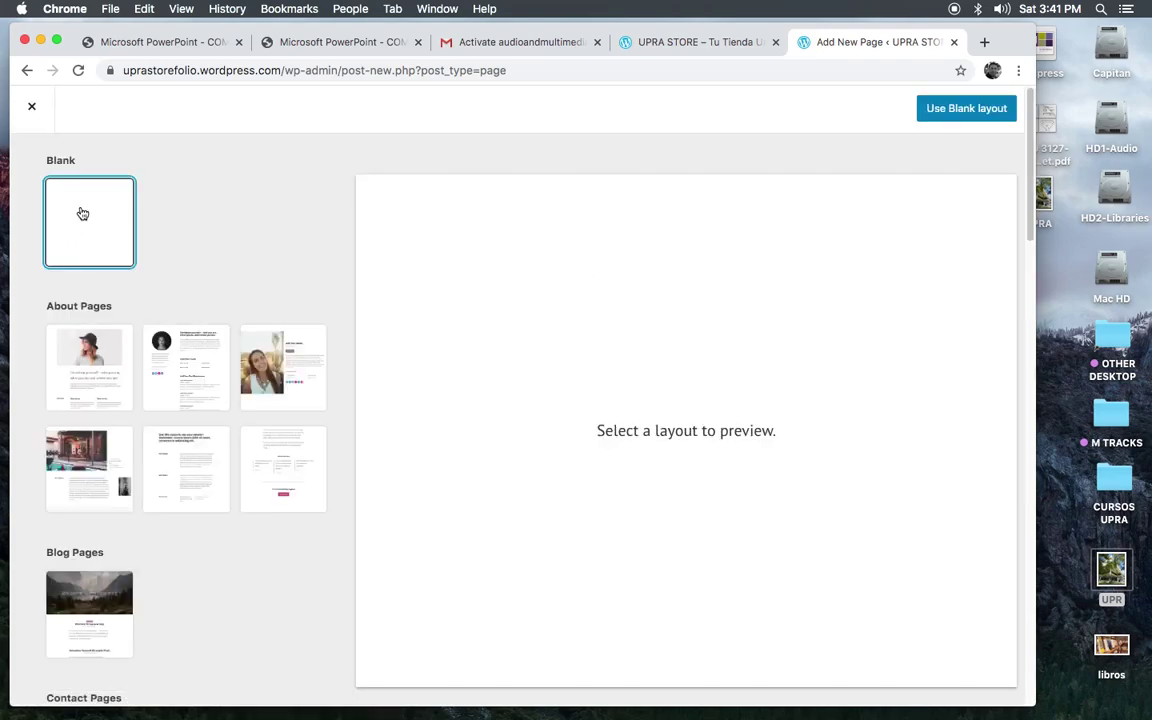
left_click(964, 108)
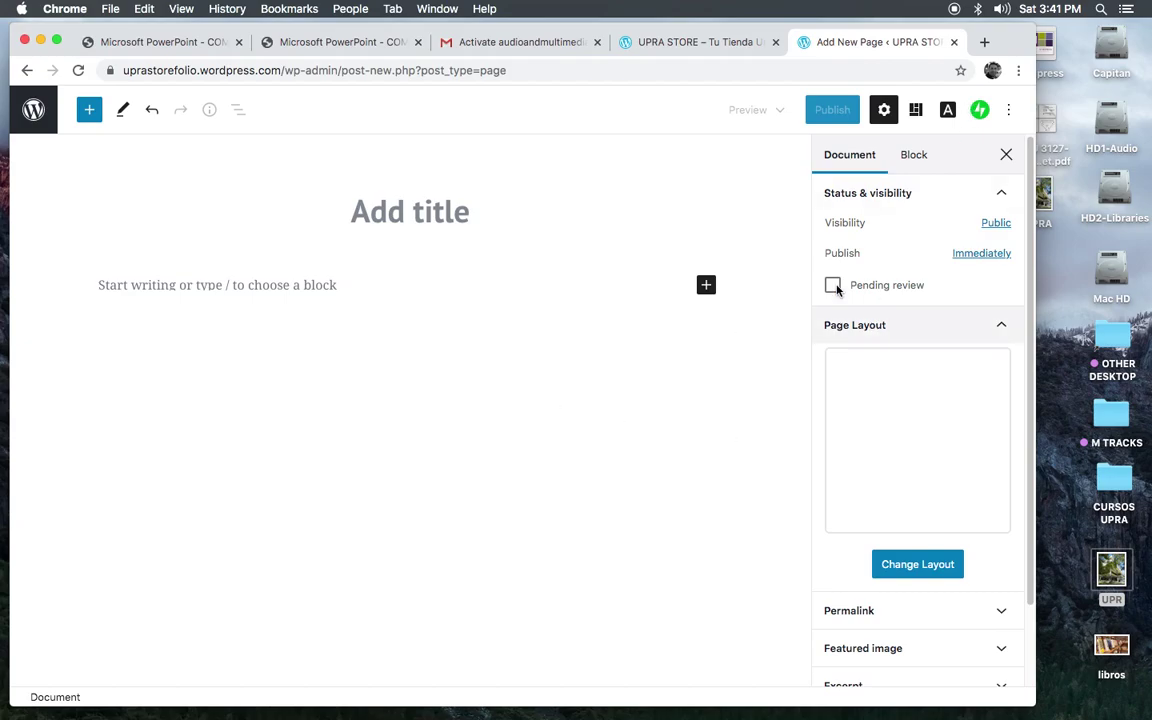
key("super+Tab")
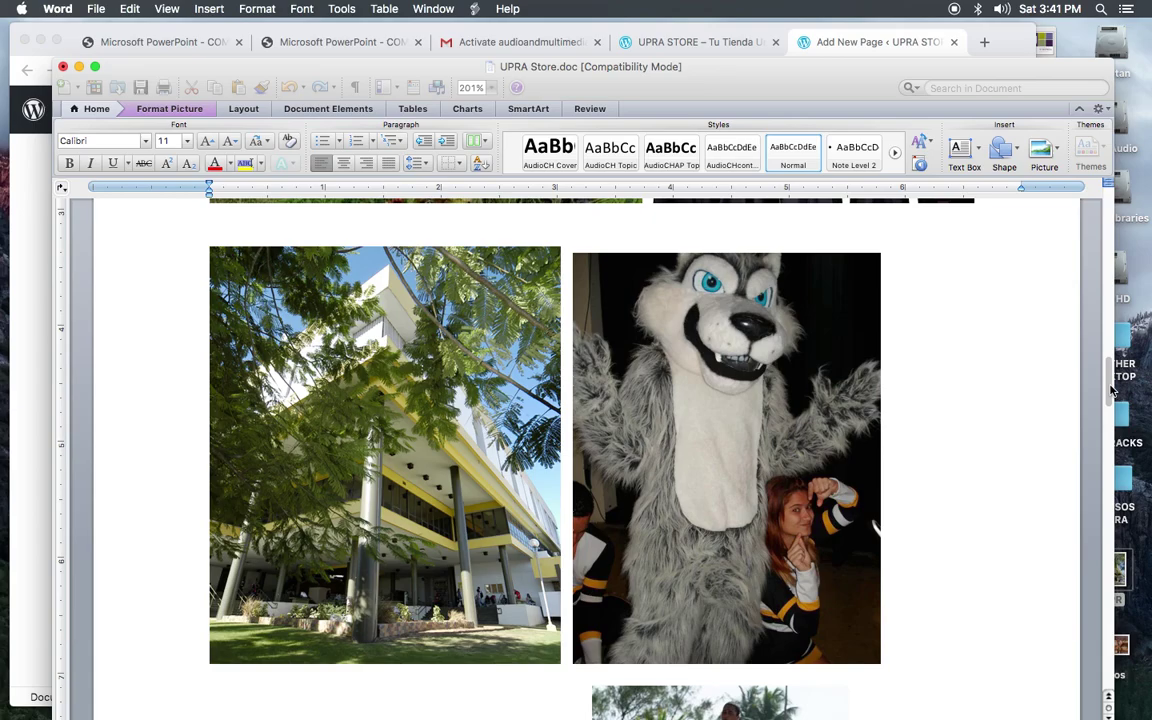
Step: Copy the paragraph under Libros in Word and bring the WordPress editor back
left_click_drag(1110, 390, 1109, 240)
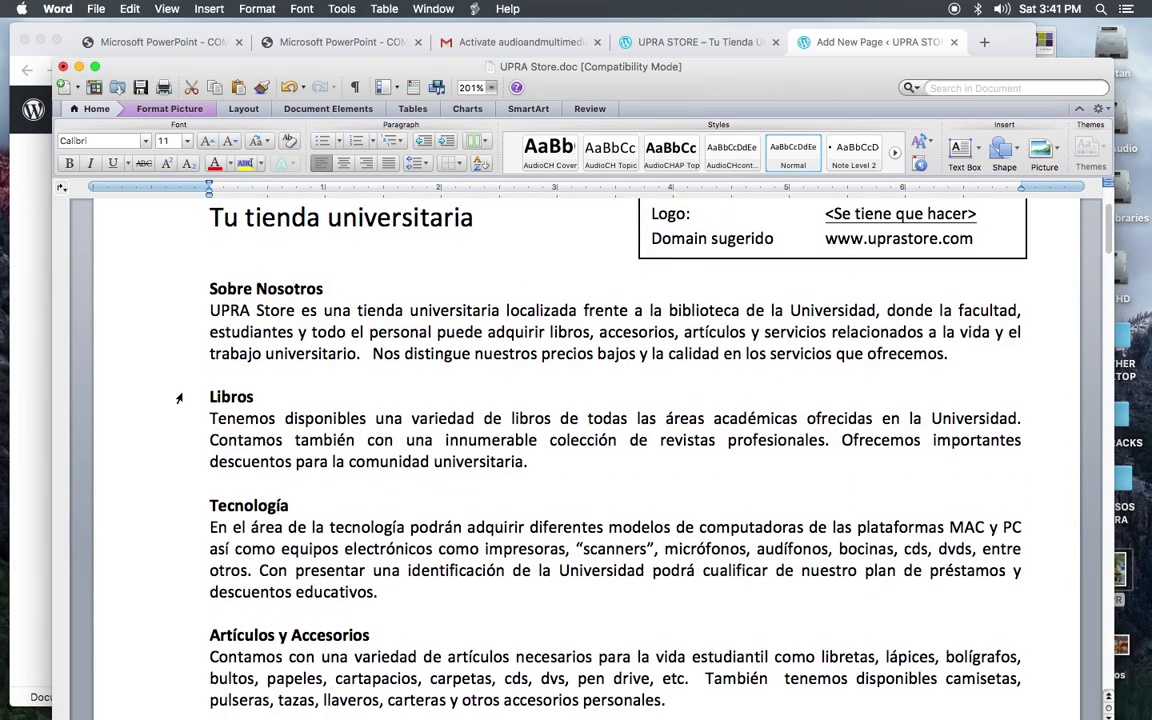
left_click_drag(211, 418, 530, 463)
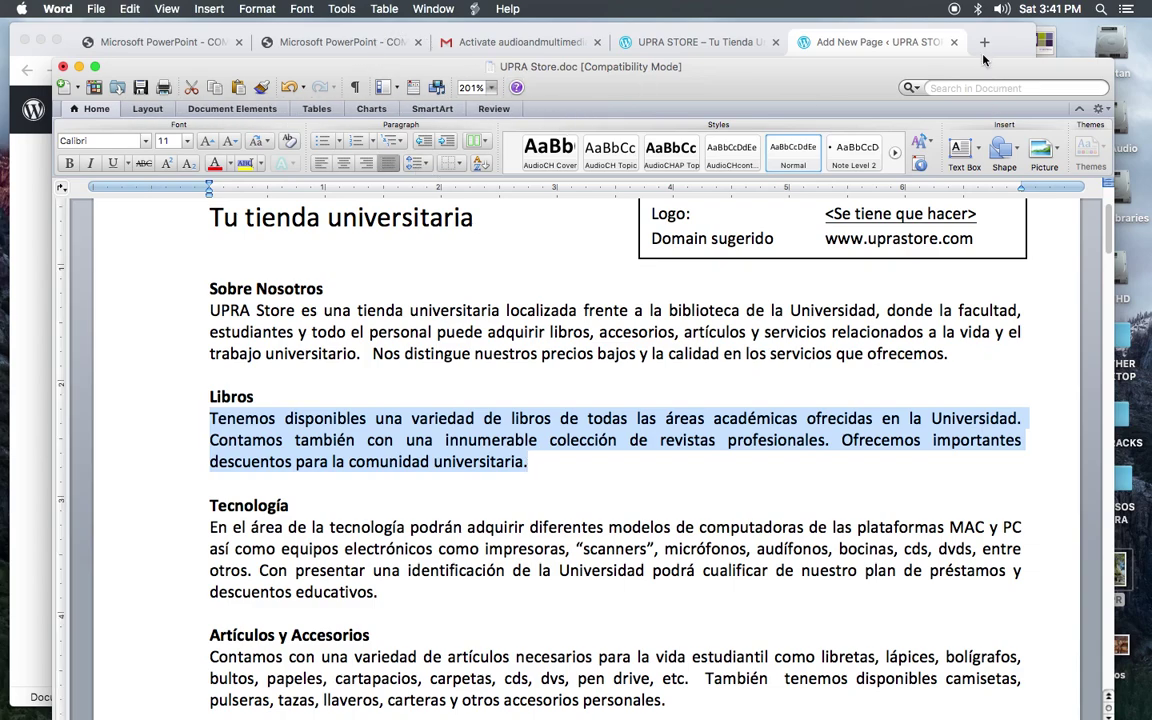
left_click(695, 30)
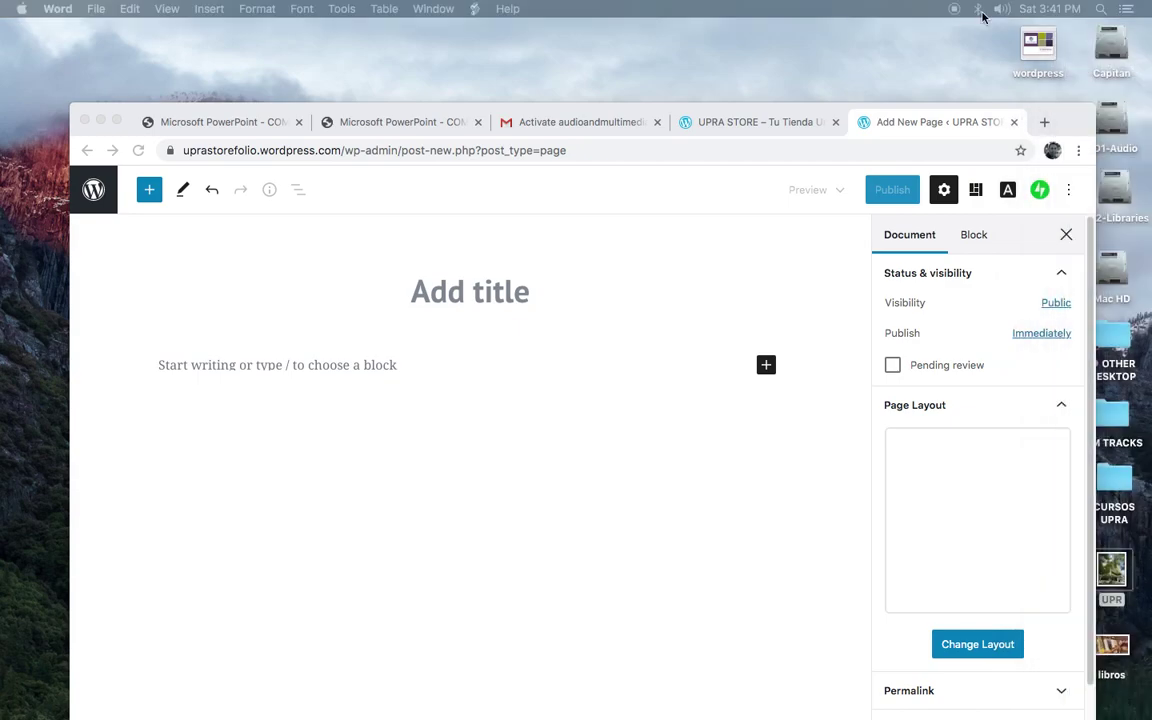
Step: Paste the copied Libros paragraph into the blank page's body
left_click_drag(590, 113, 550, 36)
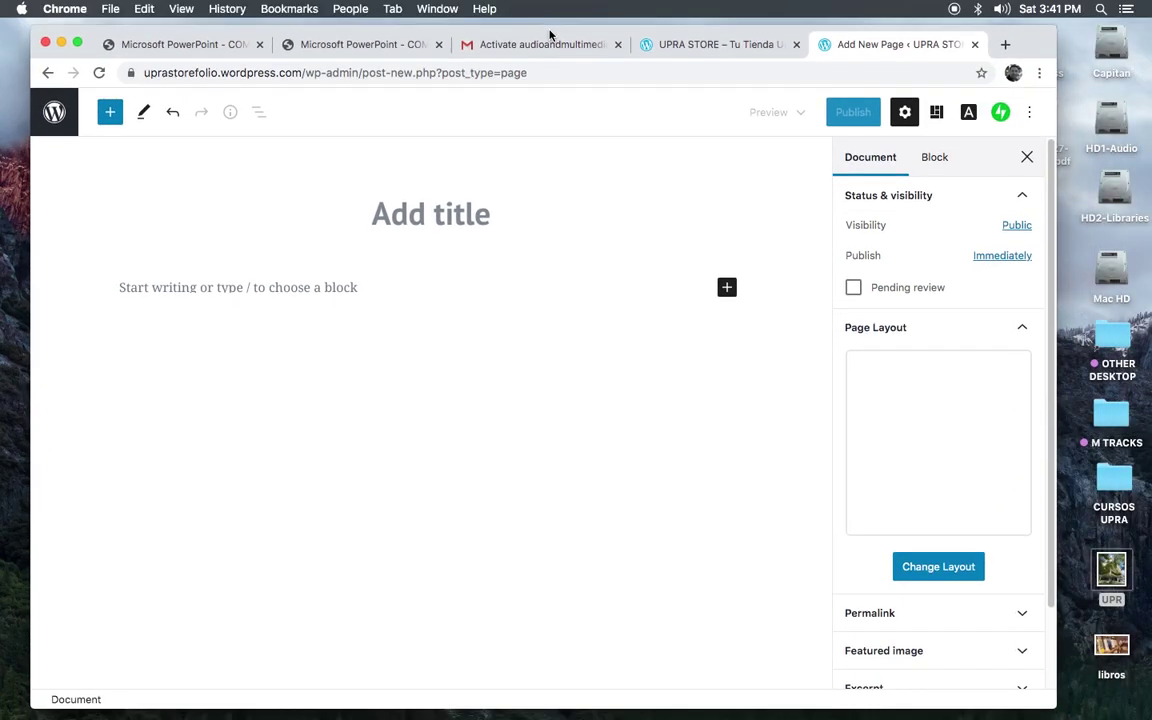
left_click(139, 290)
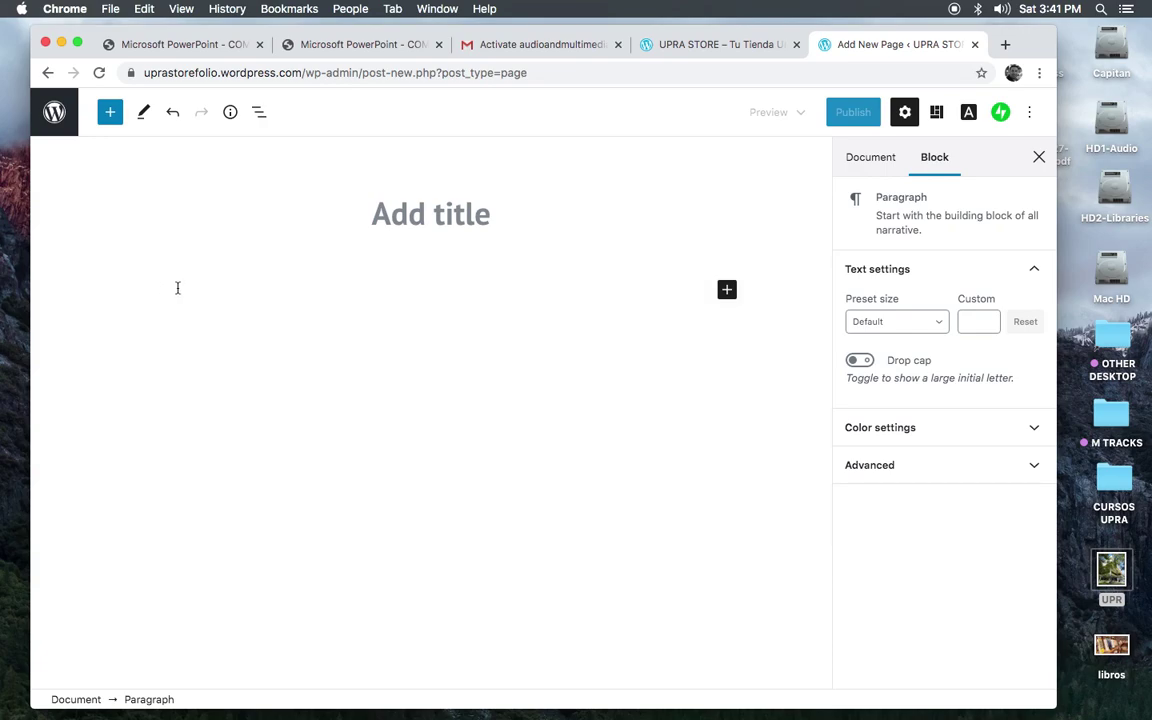
type("Tenemos disponibles una variedad de libros de todas las áreas académicas ofrecidas en la Universidad.  Contamos también con una inumerable colección de revistas profesionales. Ofrecemos importantes descuentos para la comunidad universitaria.")
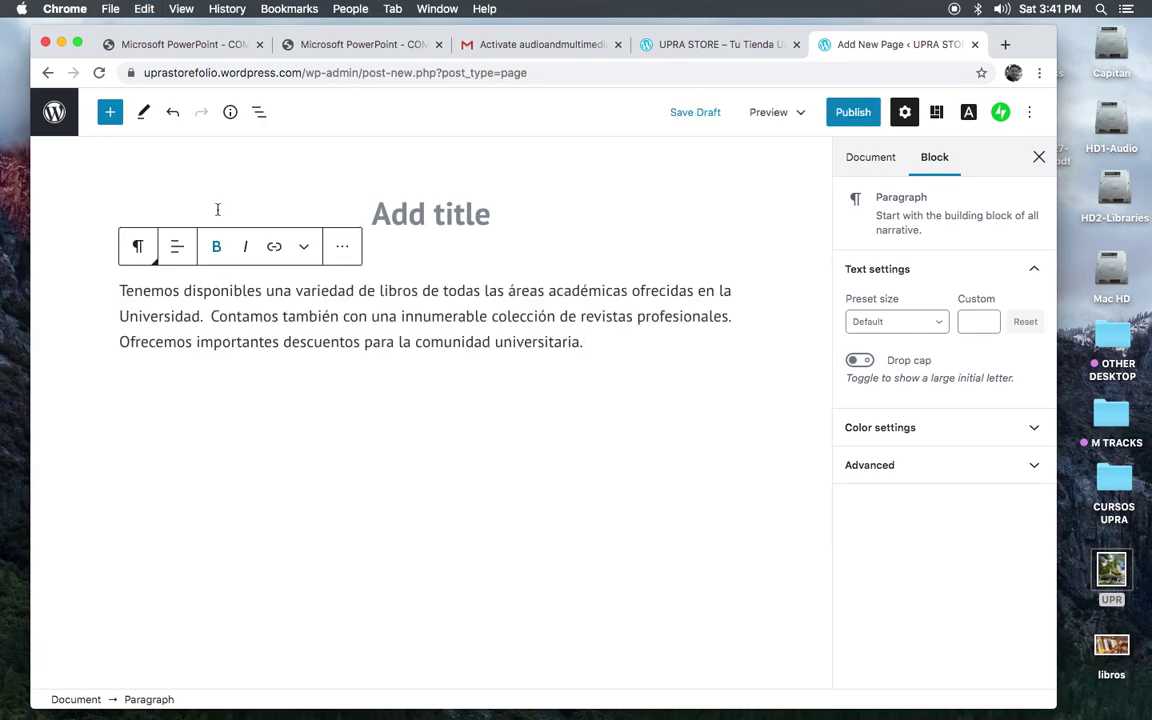
Step: Title the page 'Libros', correcting the typed 'LIBROS' to that capitalisation
left_click(406, 217)
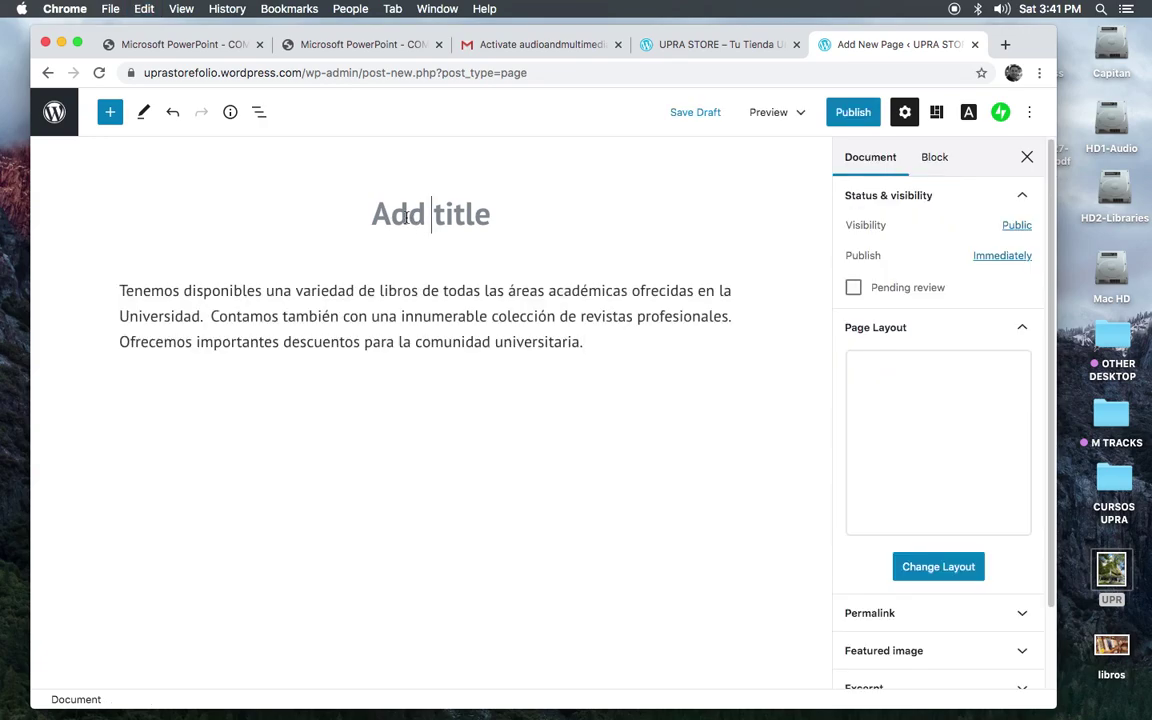
type("LIBROS")
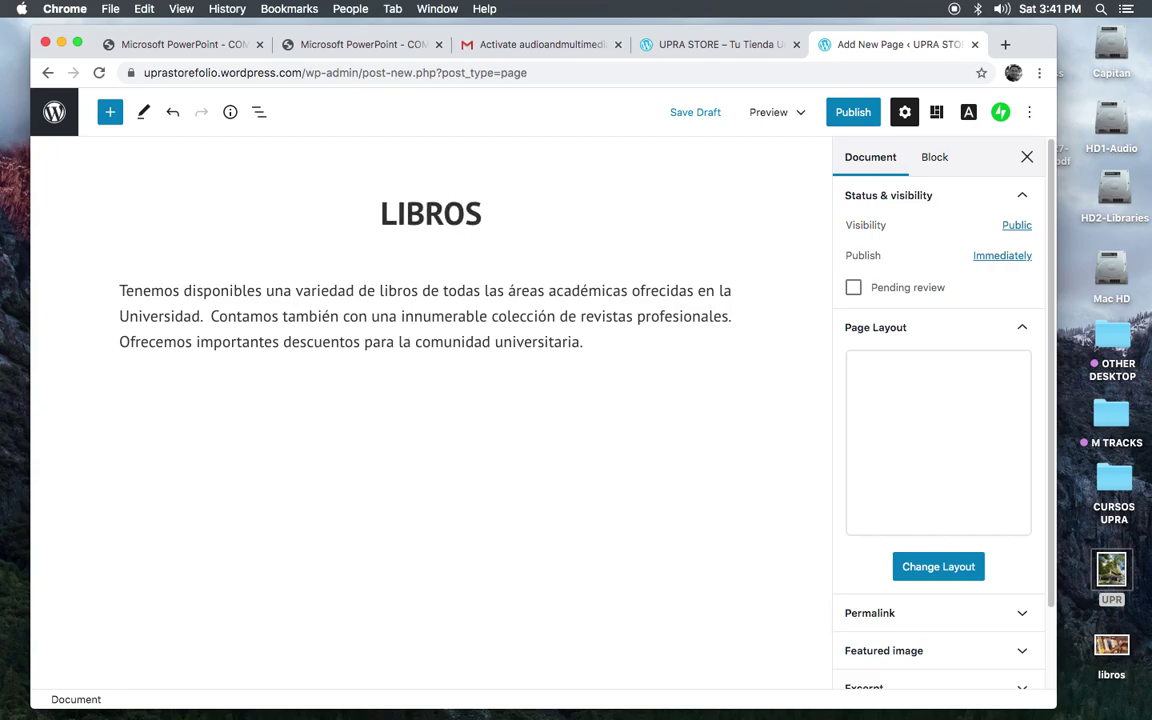
left_click(453, 456)
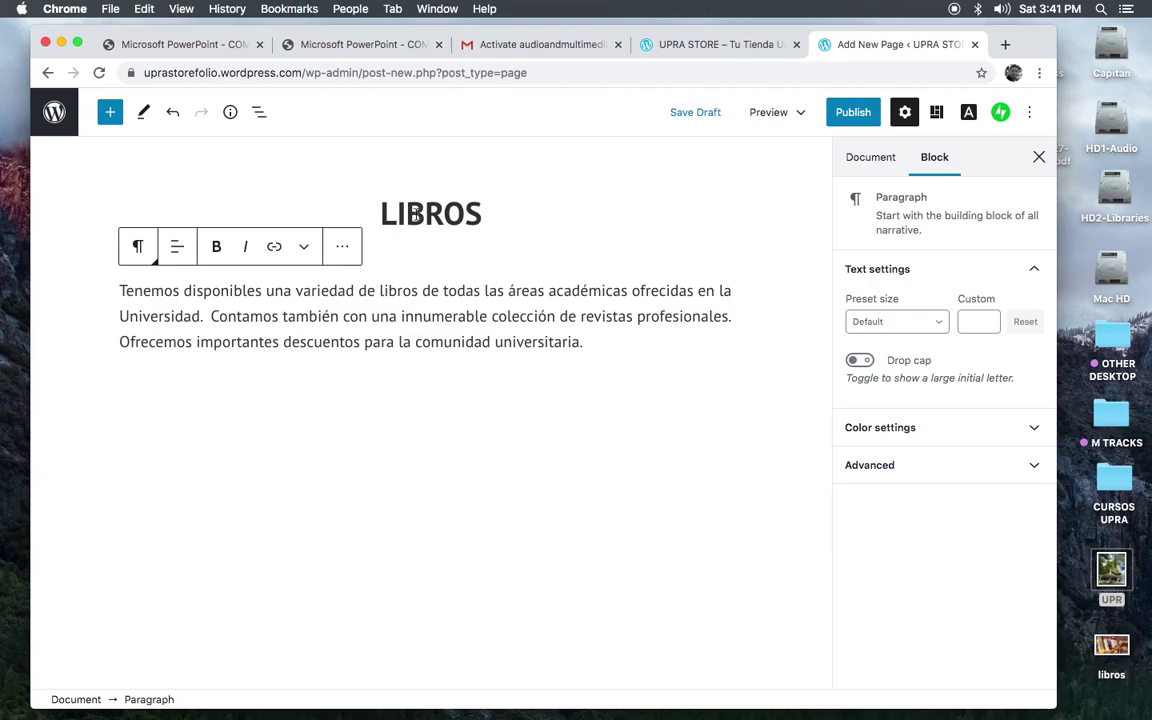
left_click_drag(382, 218, 489, 219)
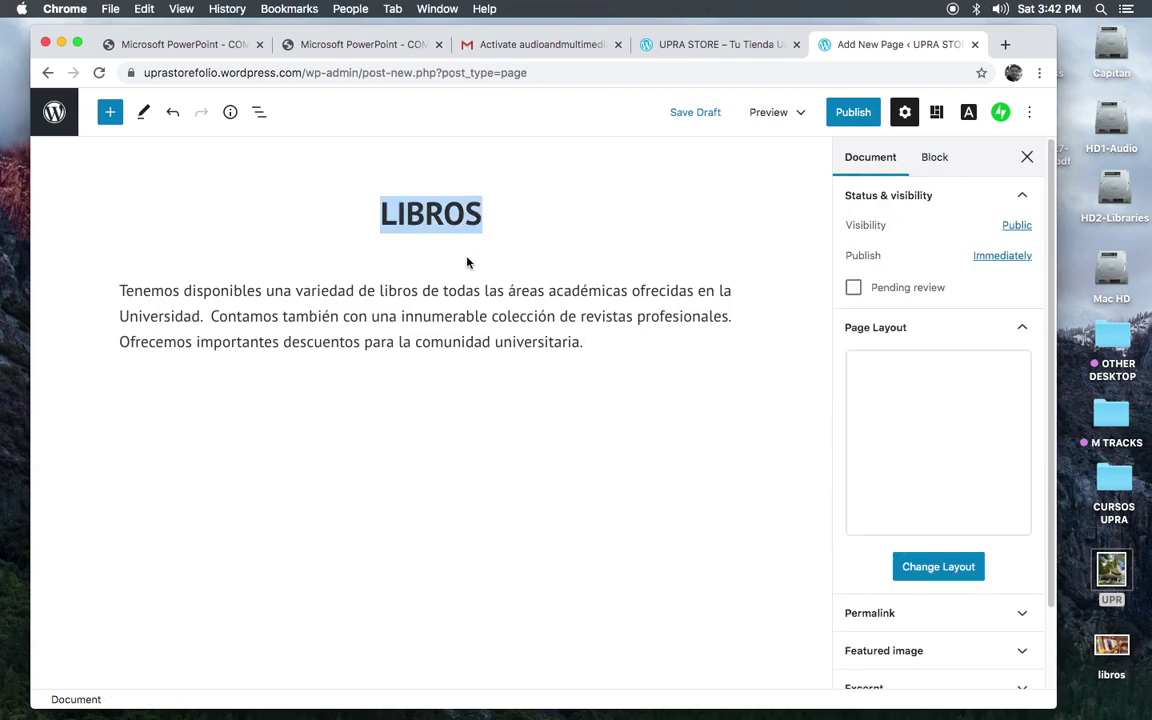
left_click(397, 214)
left_click_drag(397, 214, 481, 222)
type("ibros")
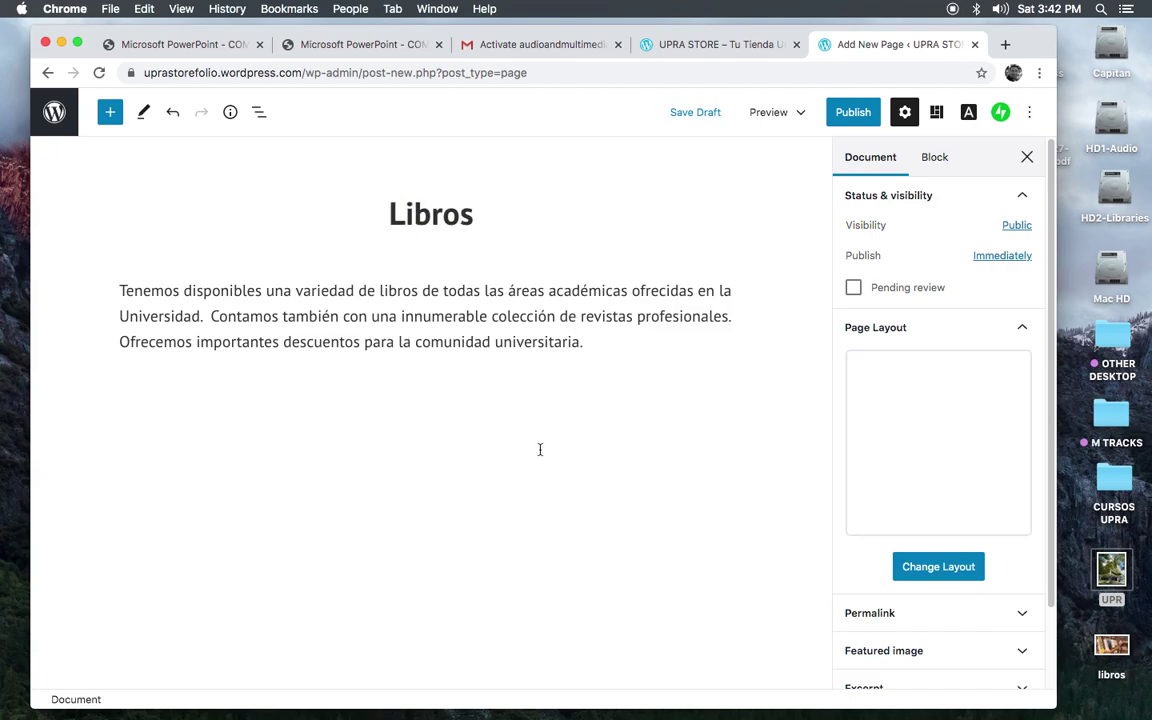
left_click(540, 450)
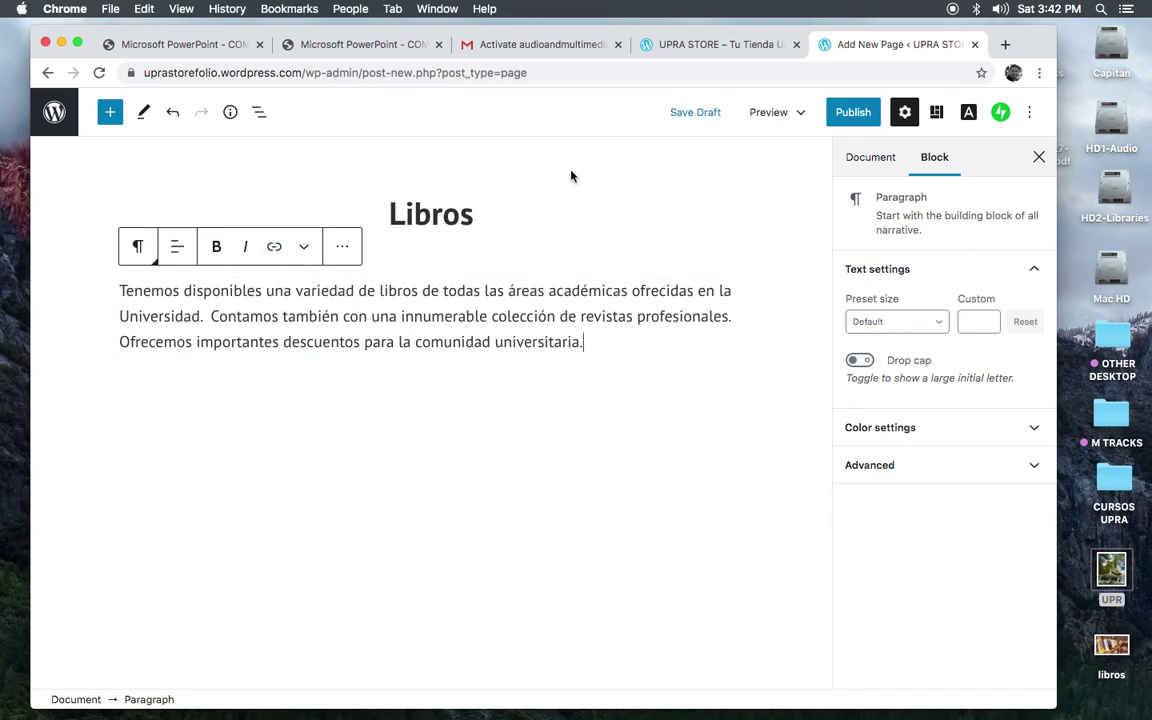
left_click(559, 198)
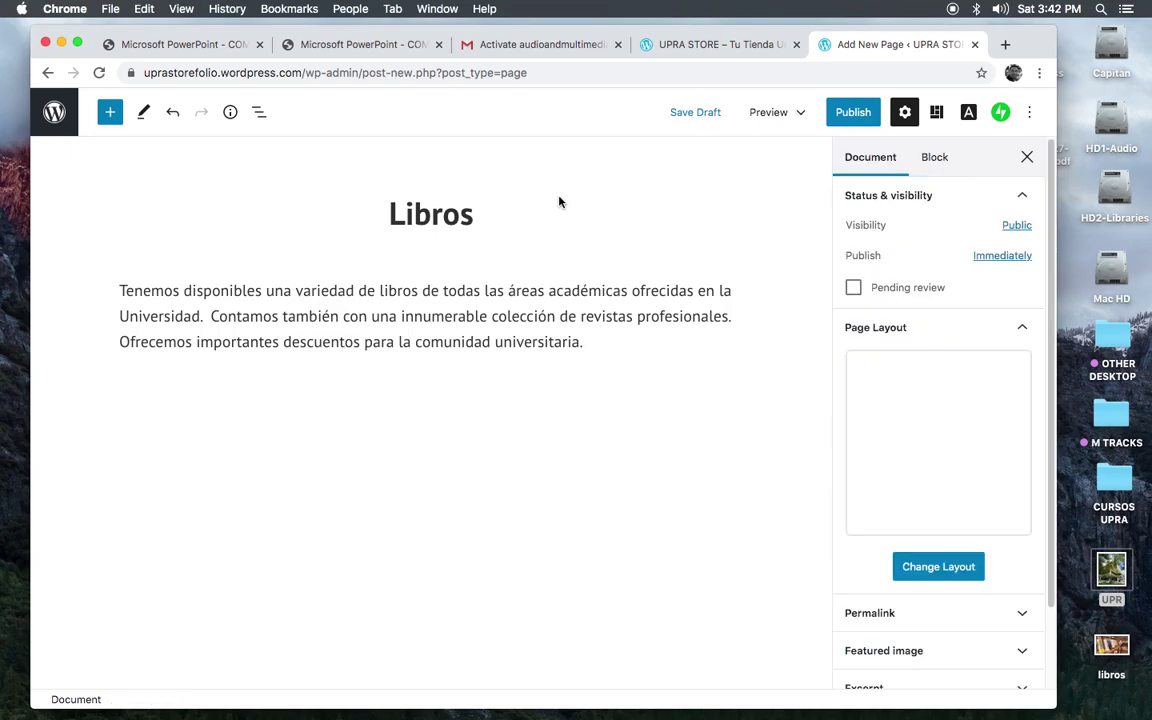
left_click(110, 112)
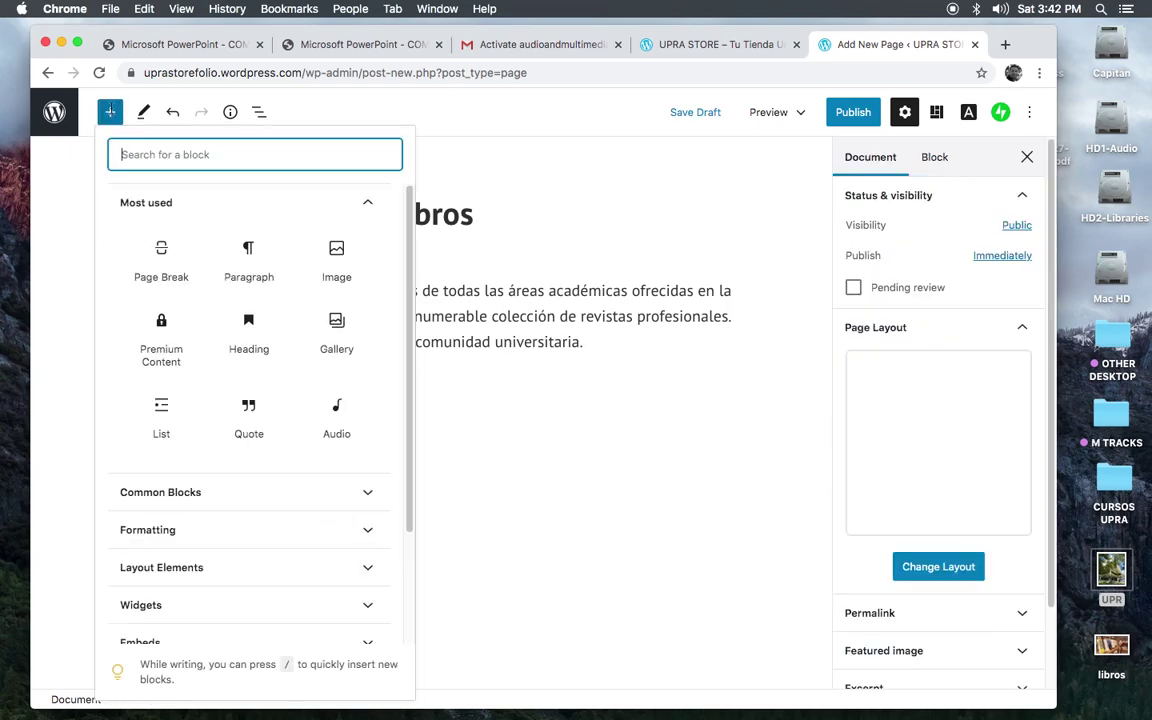
Step: Upload the libros bookshelf photo into a new Image block below the paragraph and widen it
left_click(352, 252)
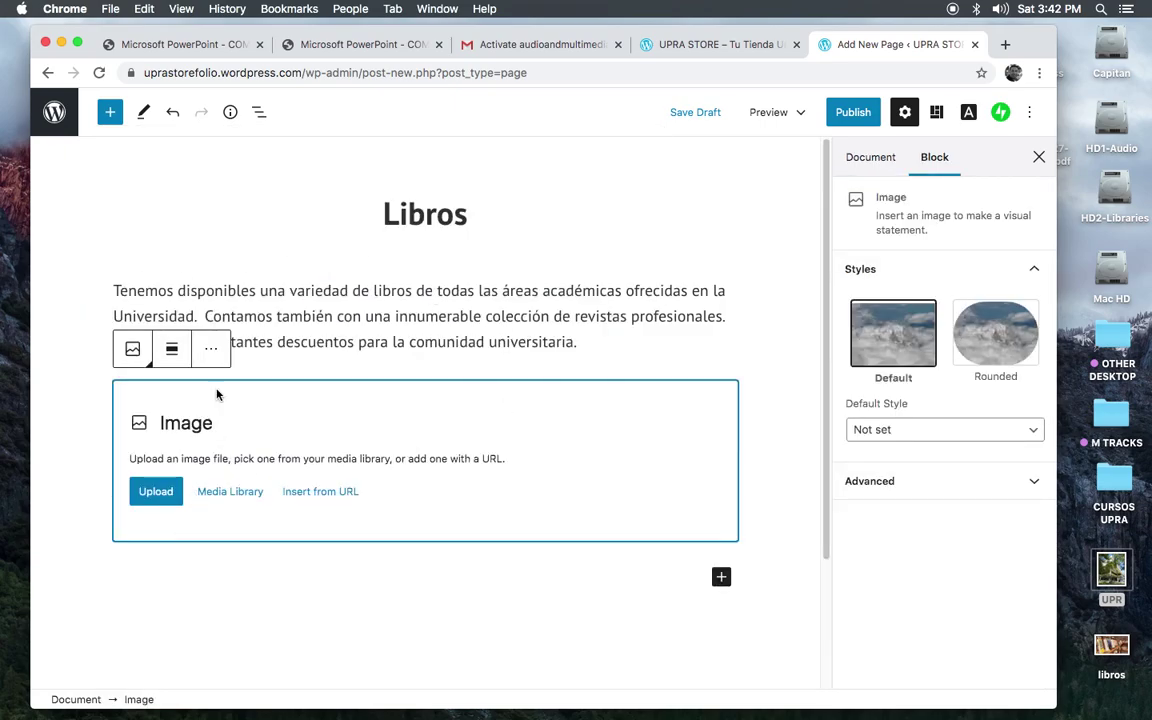
left_click(156, 492)
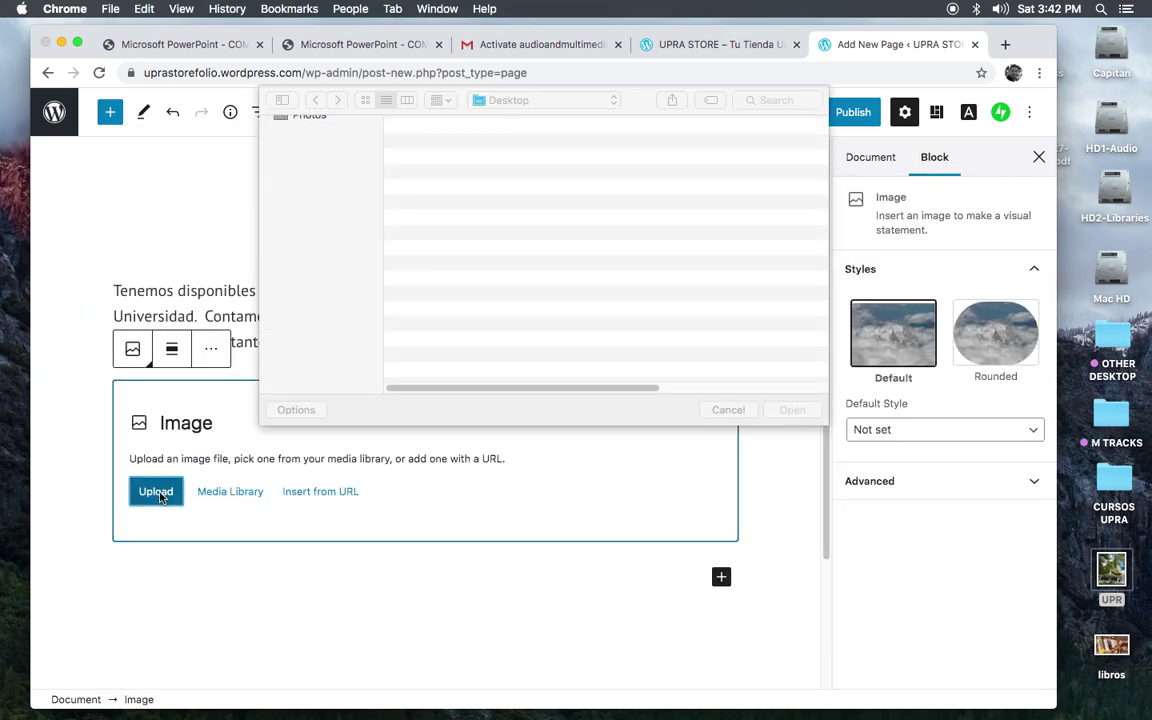
scroll(826, 279, "down", 3)
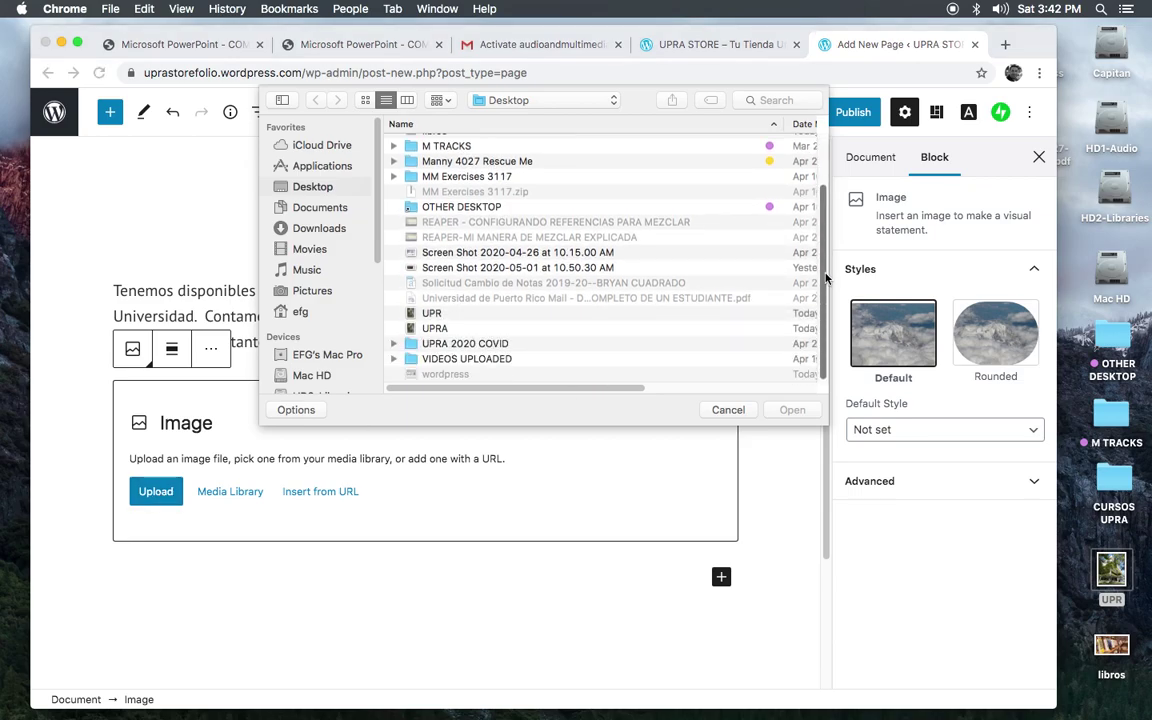
scroll(584, 255, "up", 2)
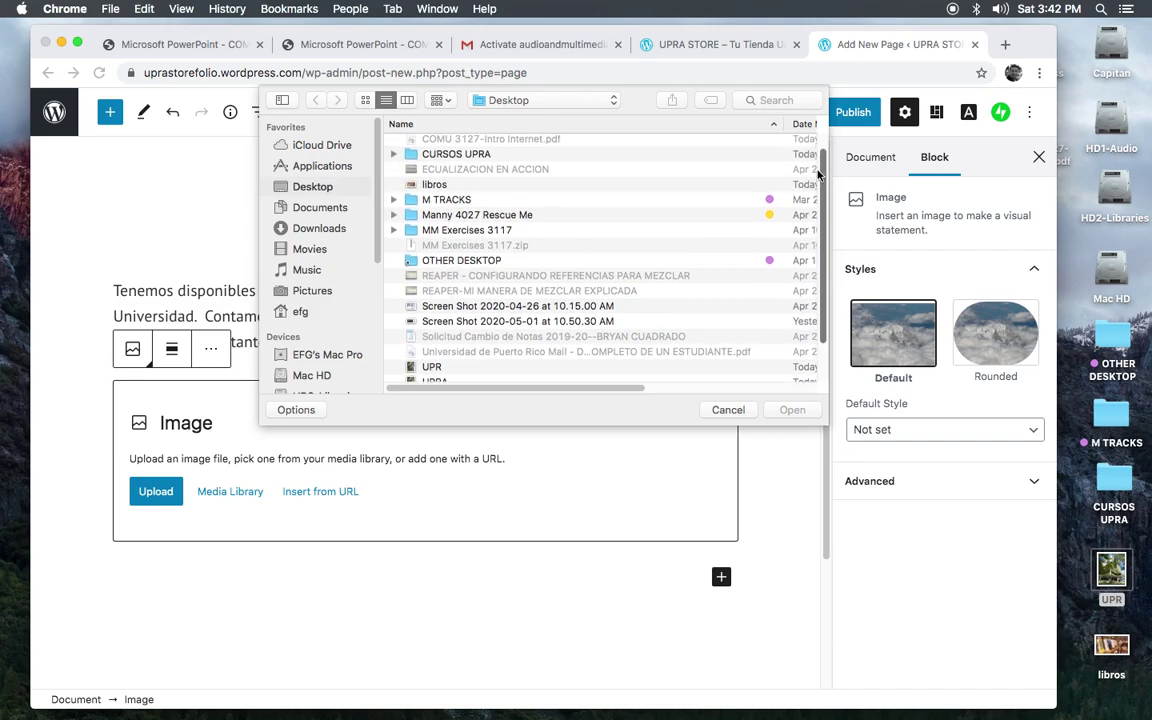
double_click(434, 186)
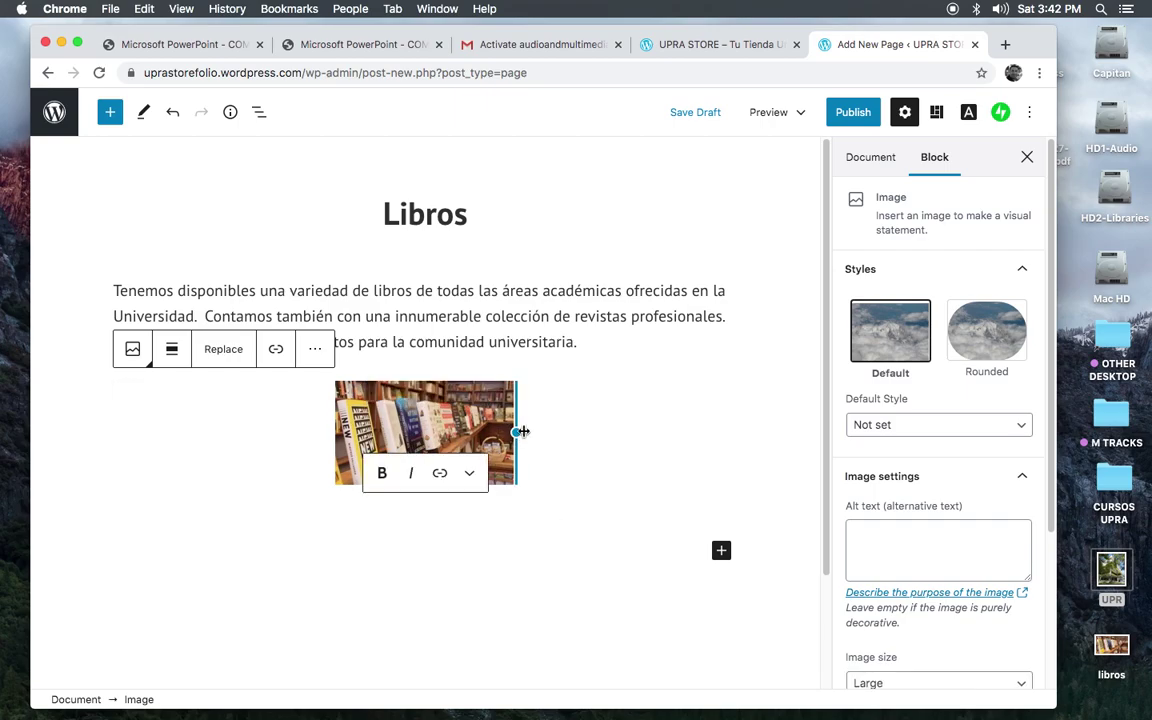
left_click_drag(522, 431, 768, 420)
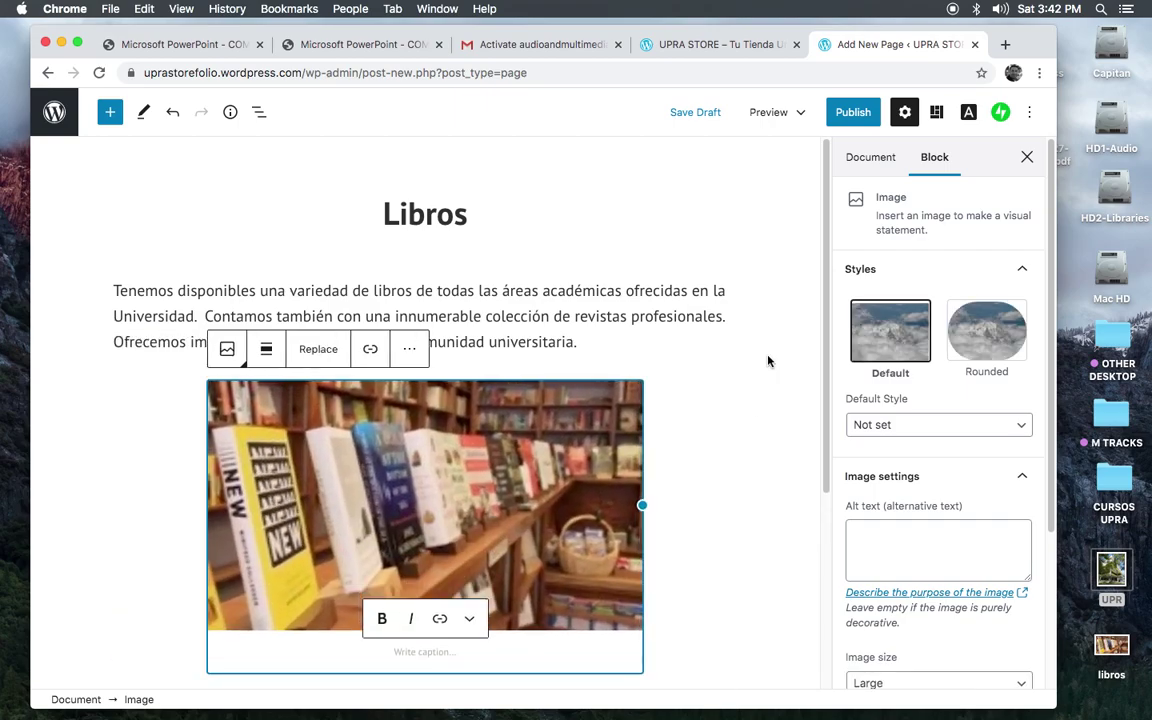
left_click(757, 287)
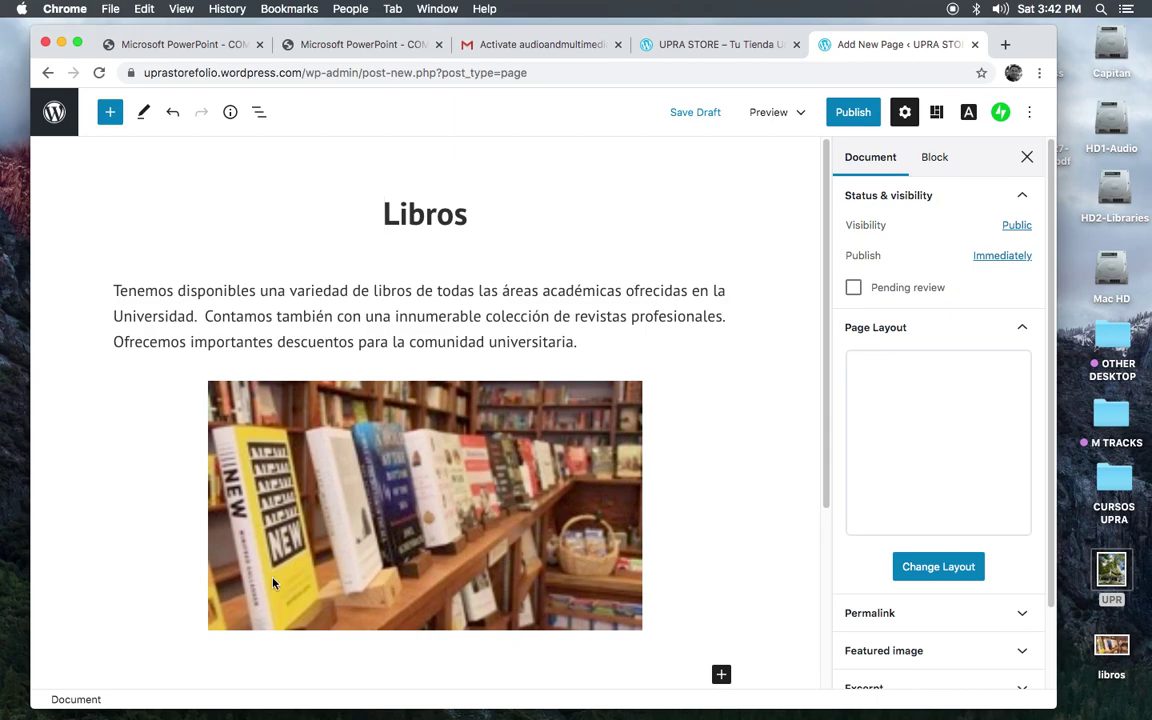
Step: Publish the Libros page with Public visibility through the pre-publish panel
left_click_drag(828, 249, 826, 249)
left_click(858, 114)
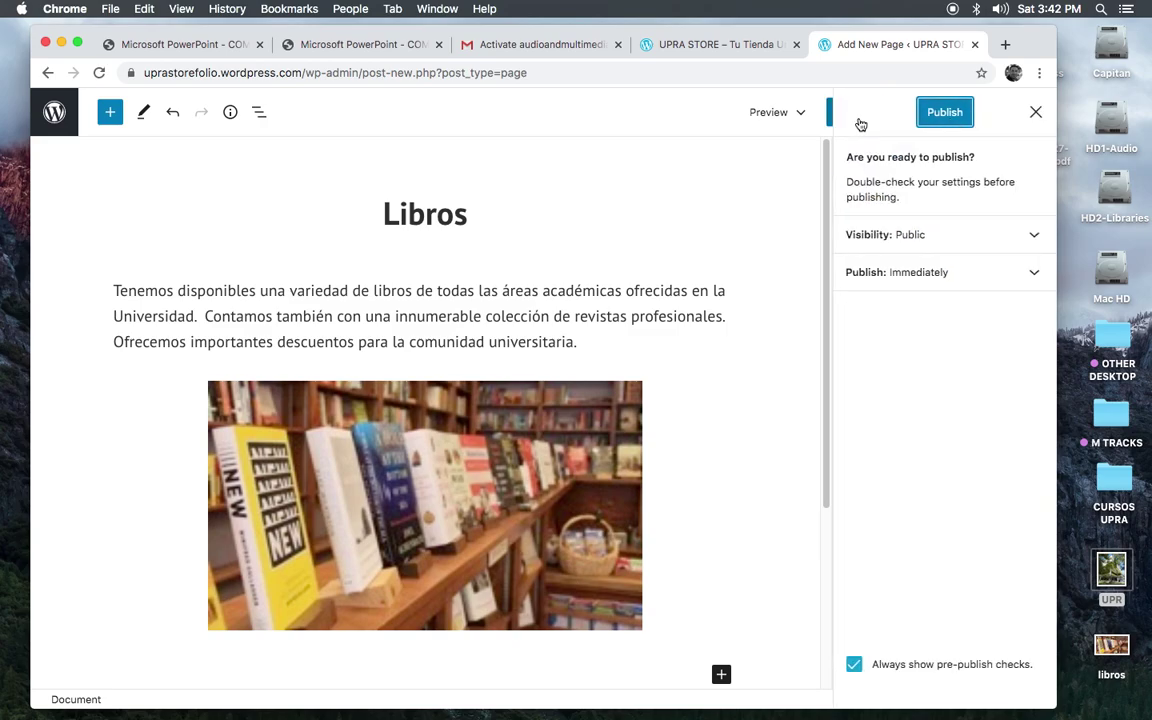
left_click(944, 112)
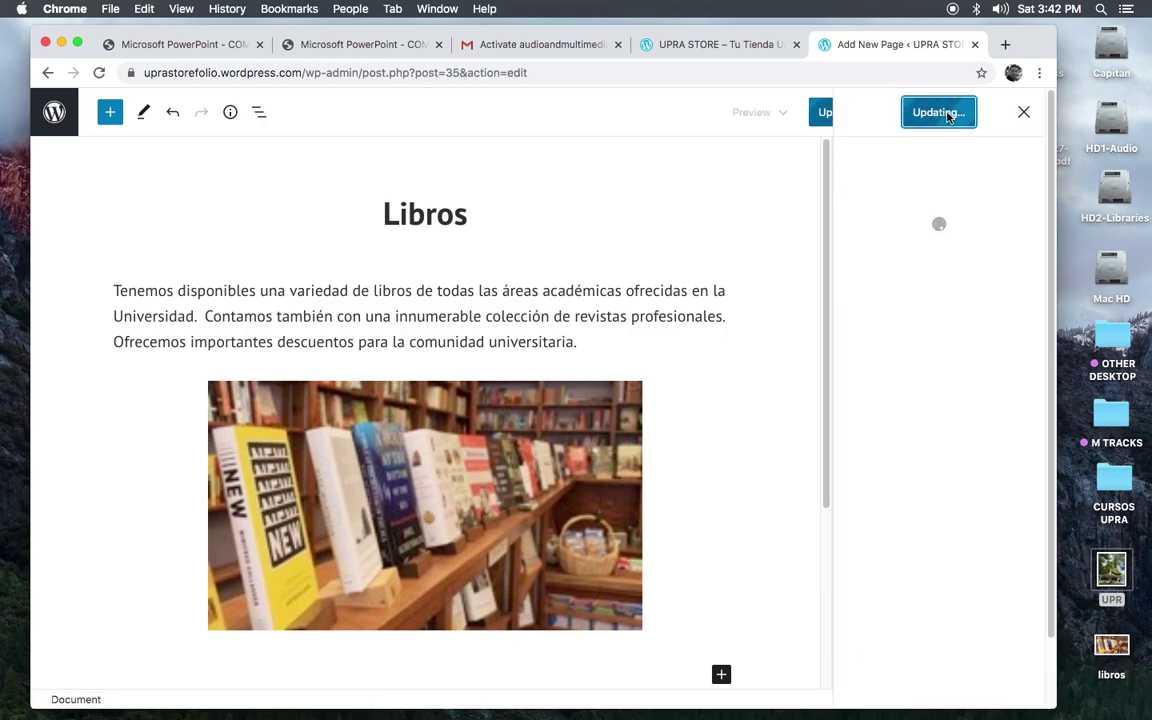
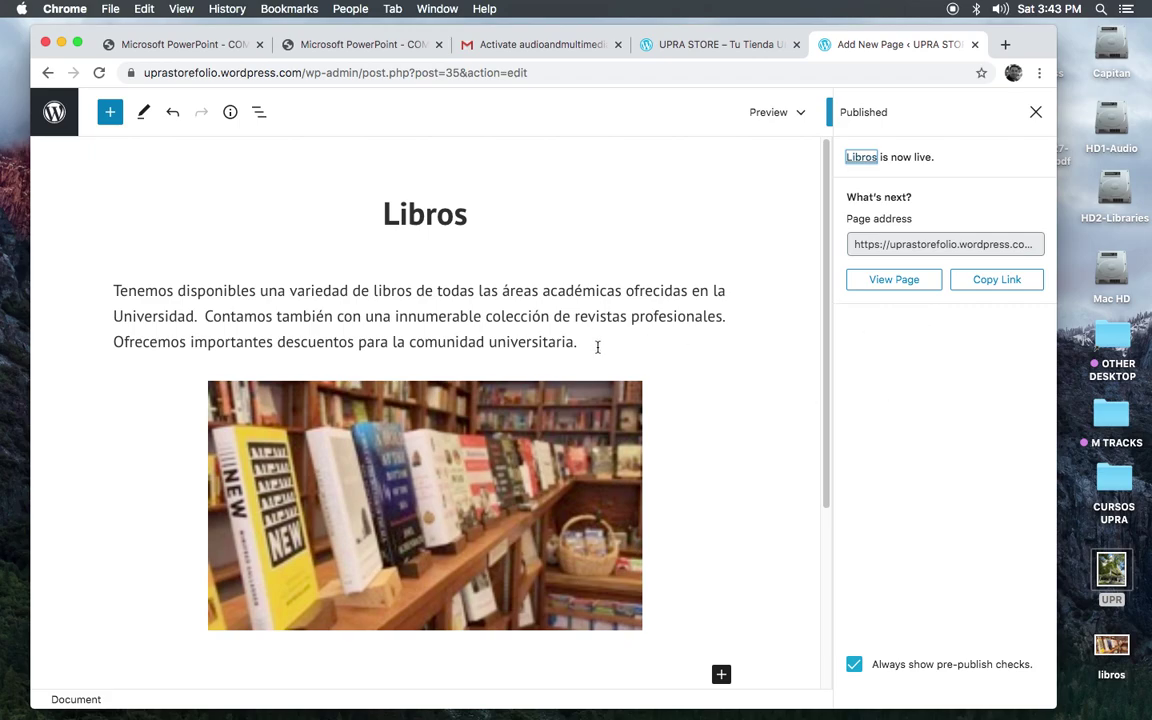
Step: Leave the Libros page for the Pages list and start a new page from the Blank layout
left_click(476, 198)
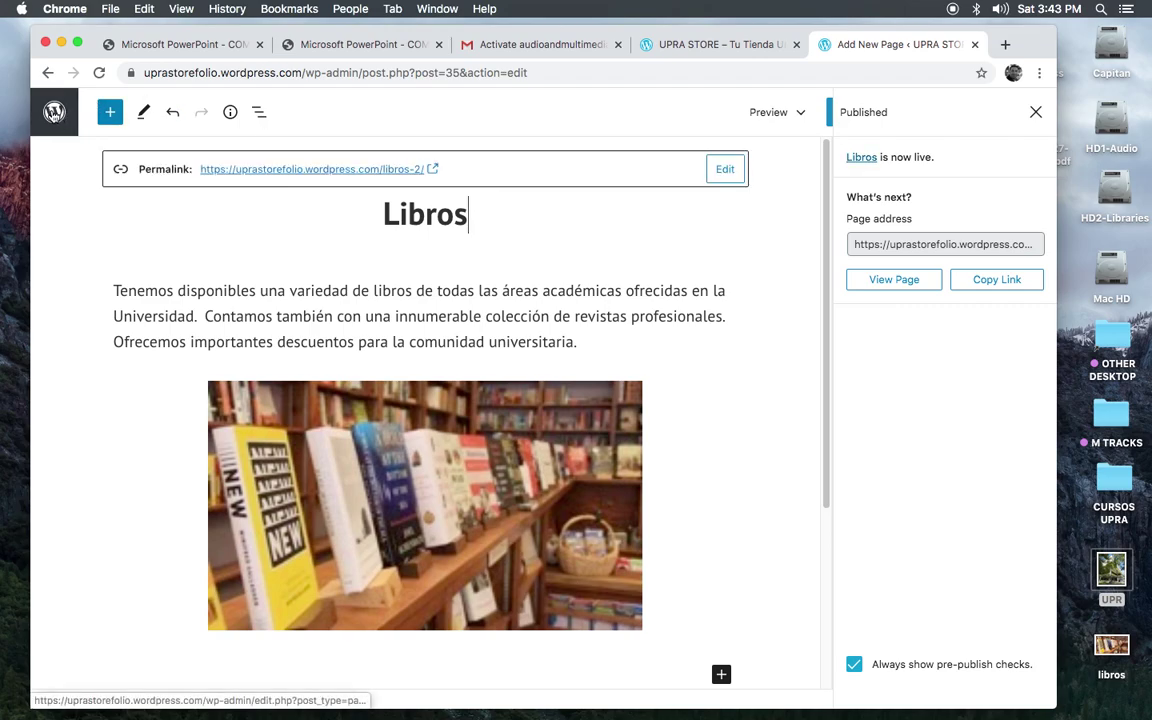
left_click(54, 112)
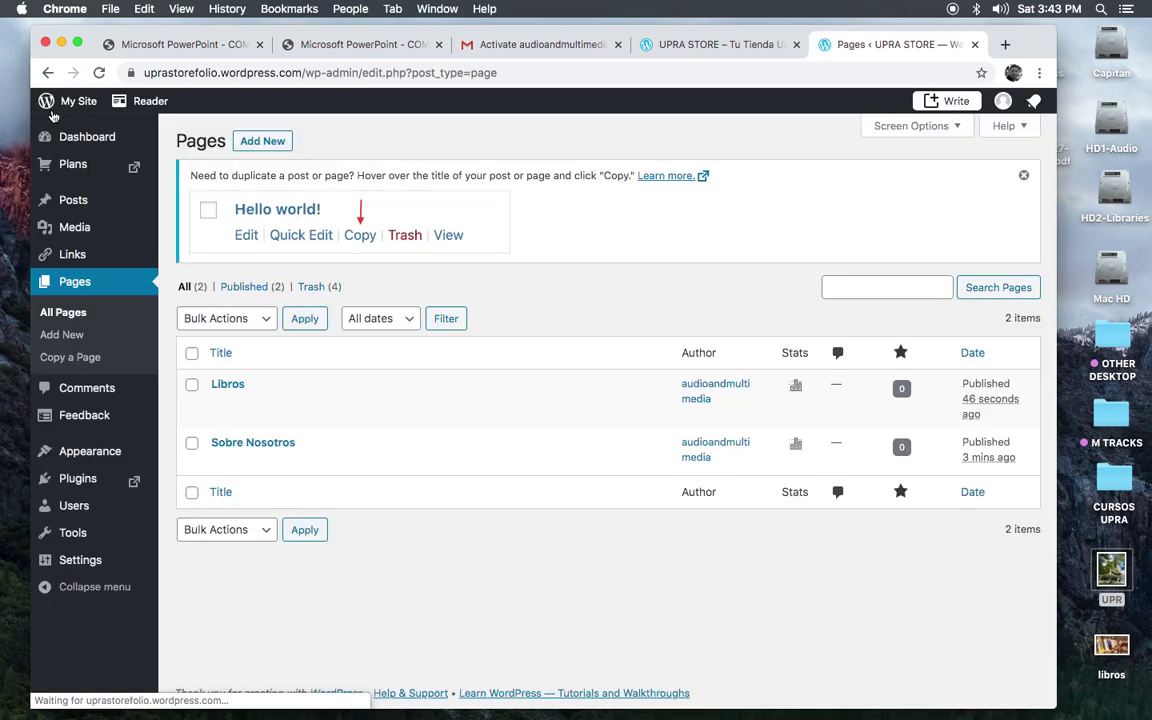
left_click(258, 145)
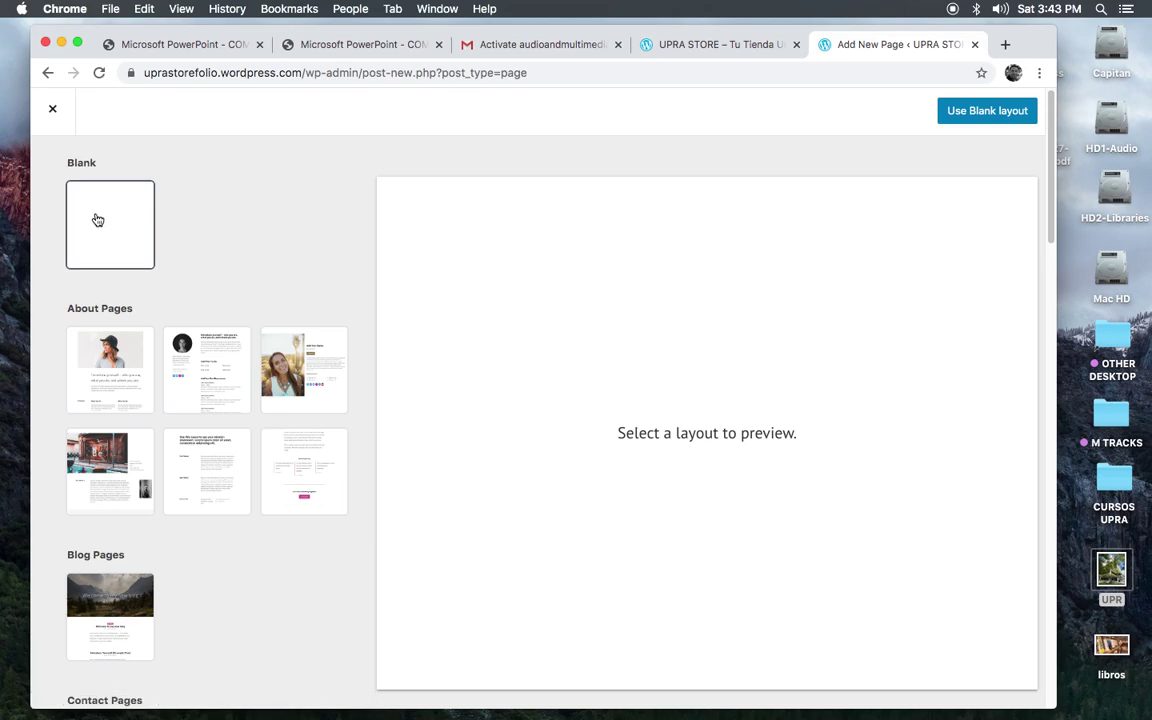
left_click(98, 220)
left_click(967, 112)
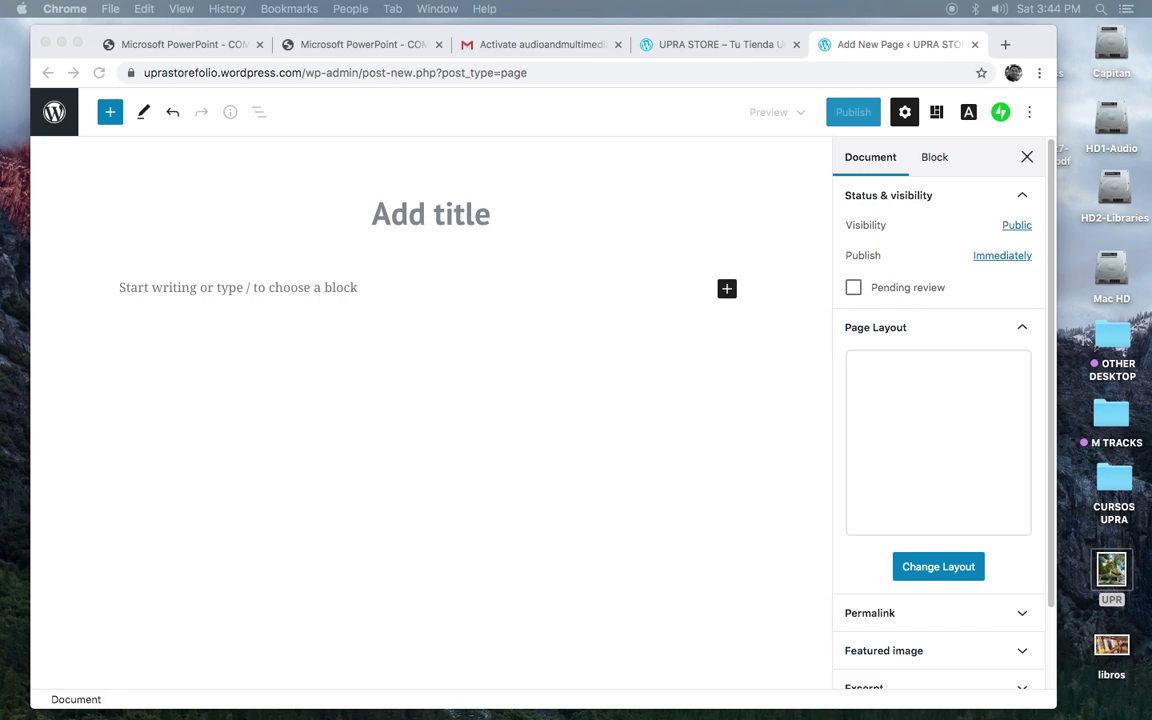
left_click(121, 288)
Step: Paste the technology-products paragraph without its bold heading word and title the page 'Tecnología'
left_click(121, 288)
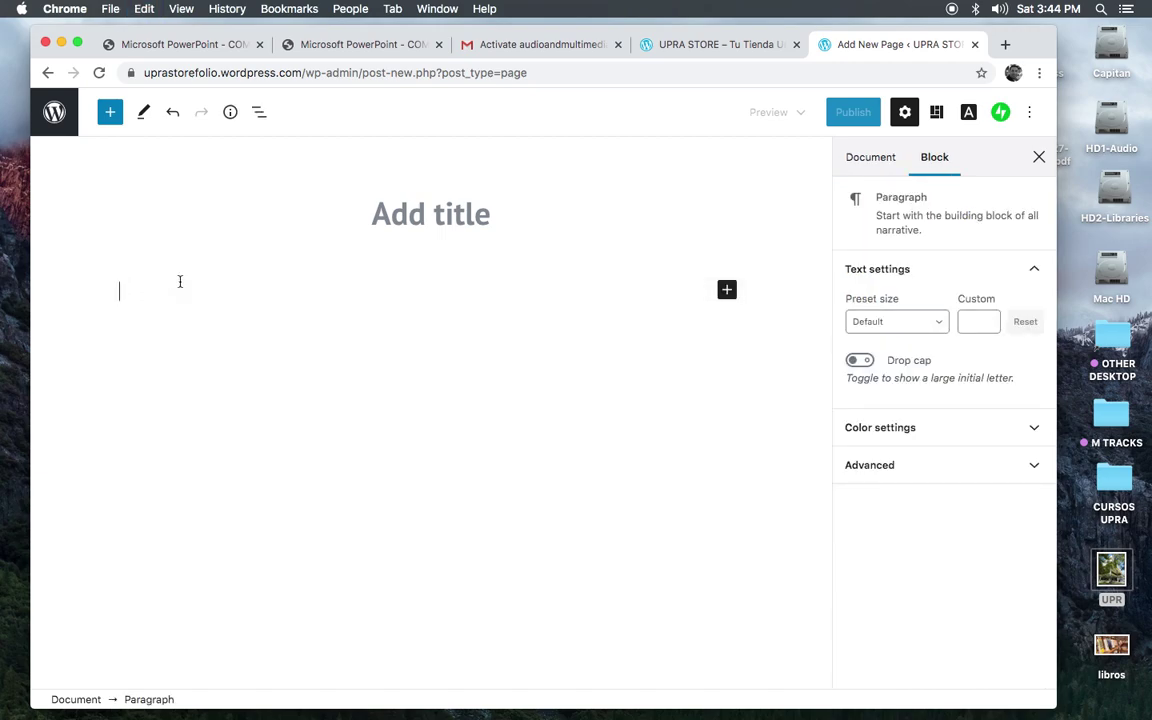
type("Tecnología En el área de la tecnología podrán adquirir diferentes modelos de computadoras de las plataformas MAC y PC así como equipos electrónicos como impresoras, \"scanners\", micrófonos, audífonos, bocinas, cds, dvds, entre otros. Con presentar una identificación de la Universidad podrá cualificar de nuestro plan de préstamos y descuentos educativos.")
left_click_drag(195, 290, 117, 289)
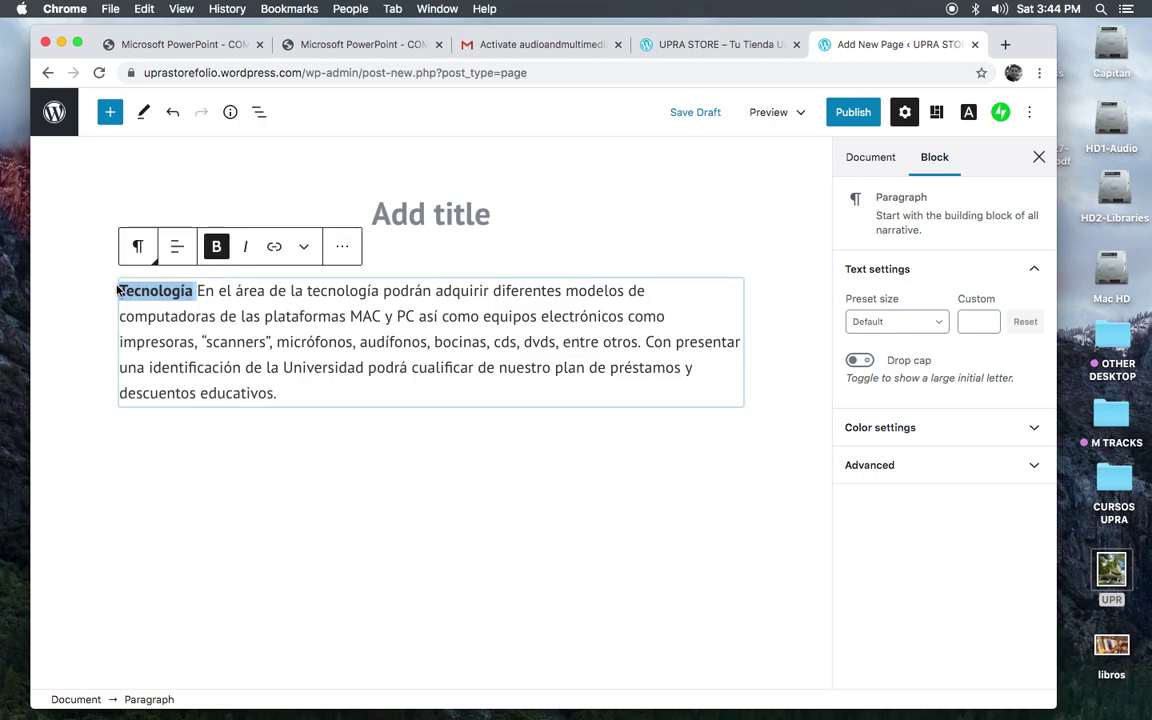
key("BackSpace")
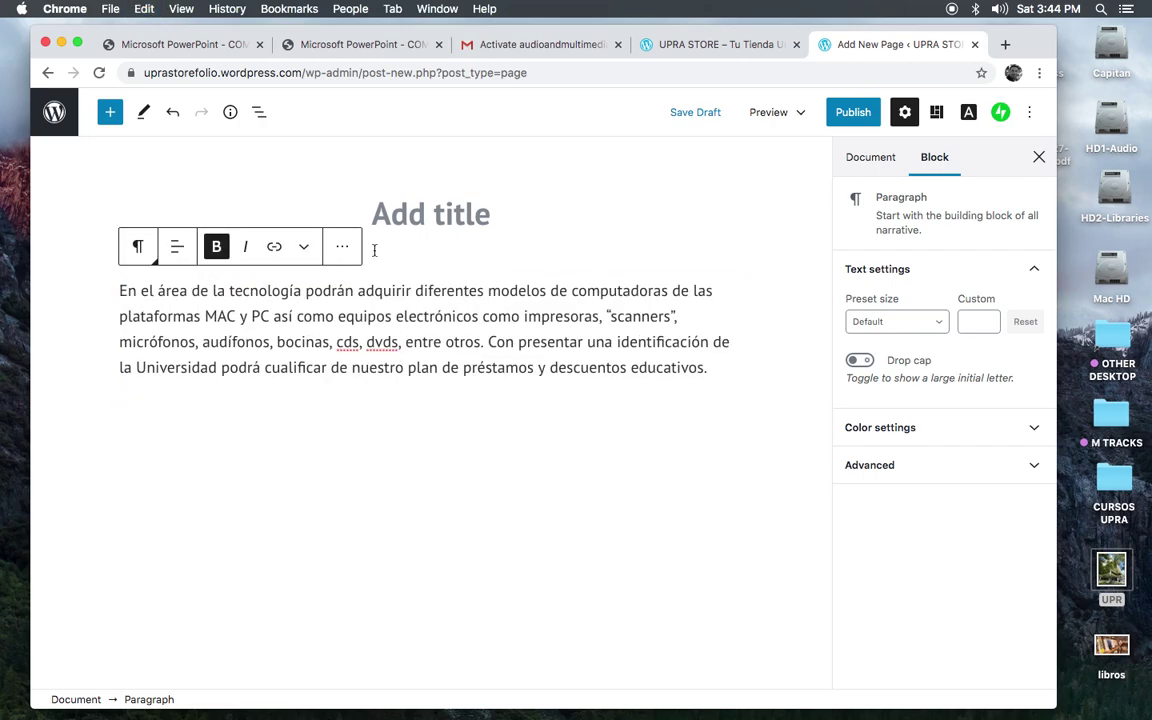
left_click(421, 213)
type("Tecnología")
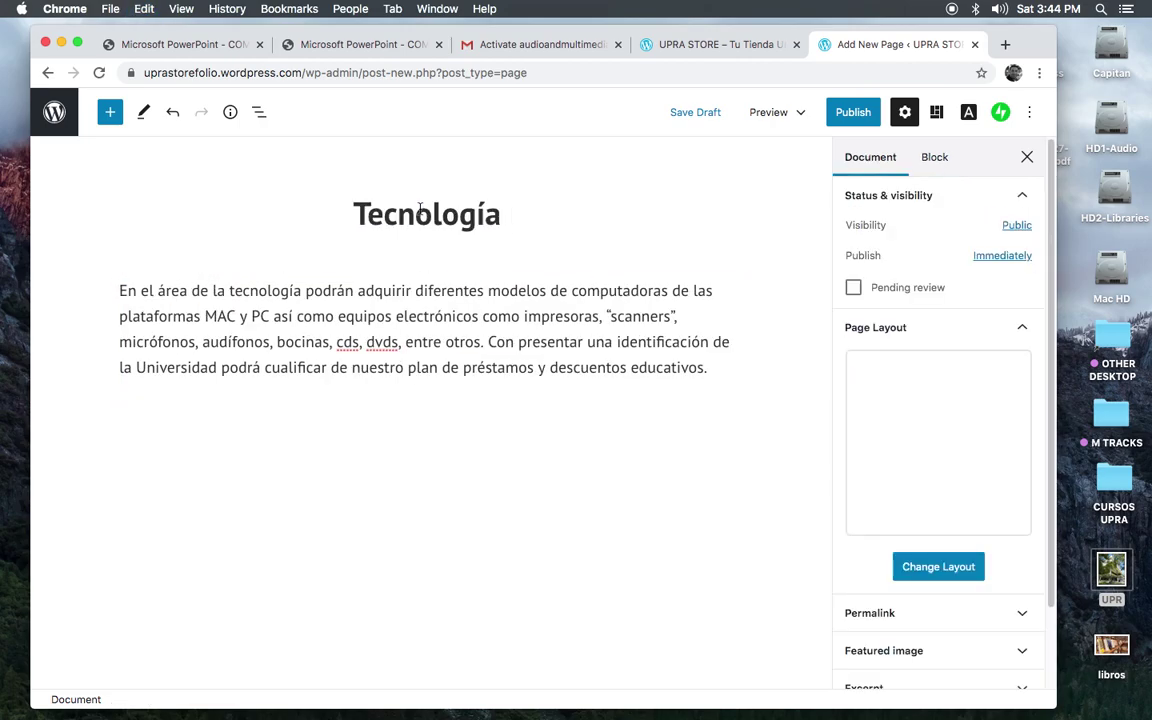
left_click(725, 501)
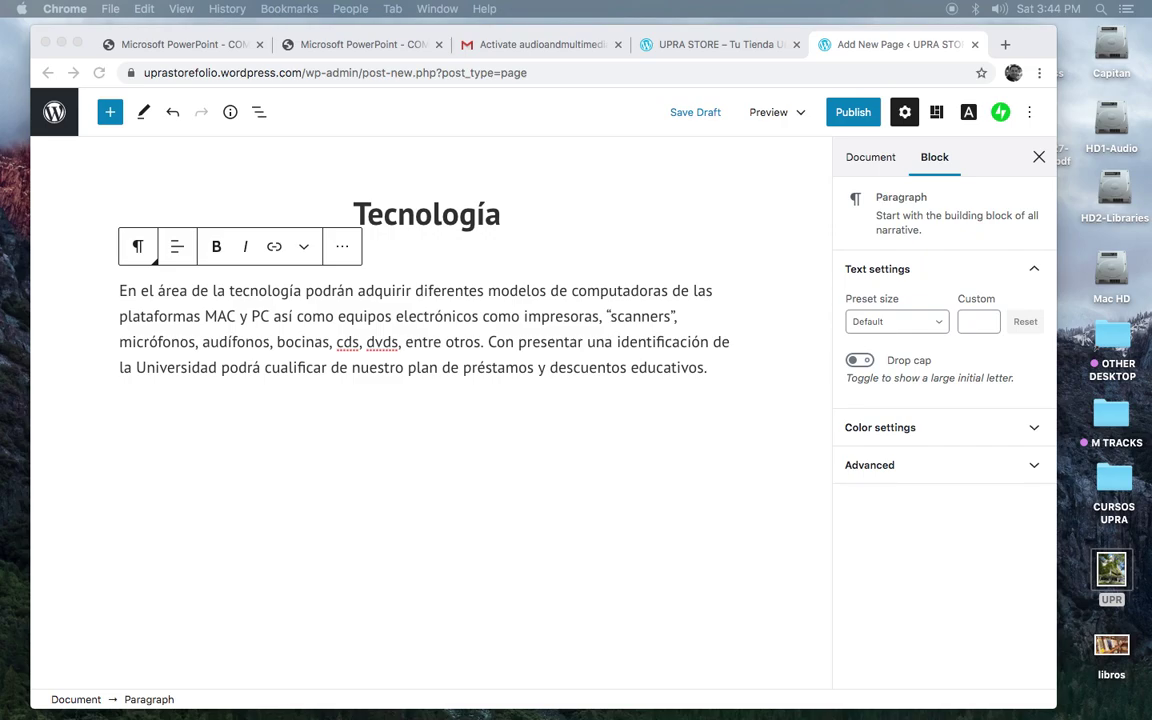
key("super+Tab")
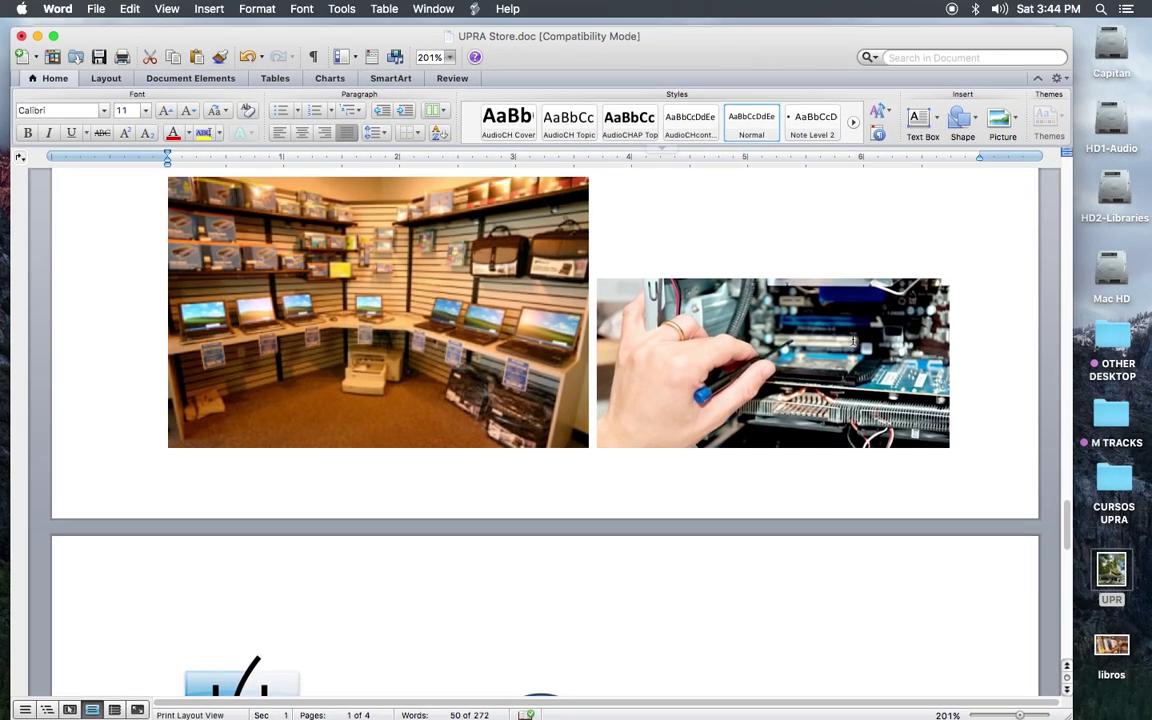
Step: Save the computer-repair photo from the Word document as a JPEG named 'Tec' on the Desktop
left_click(672, 300)
right_click(670, 283)
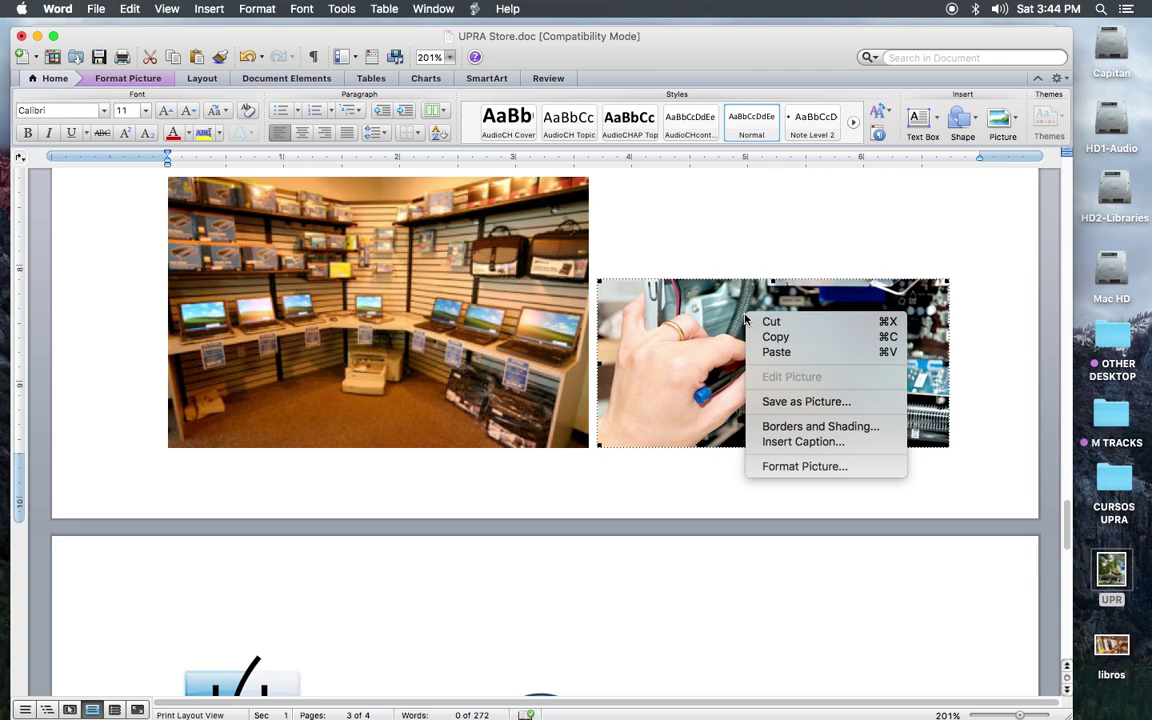
left_click(787, 401)
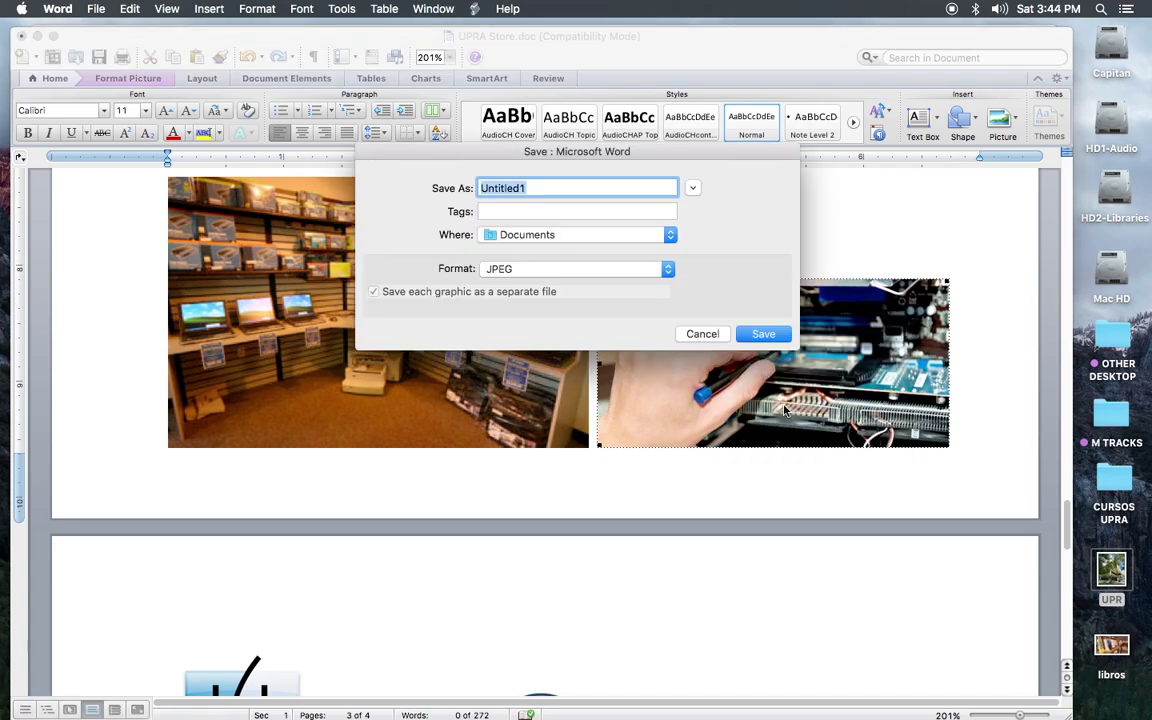
type("Tec")
left_click(512, 237)
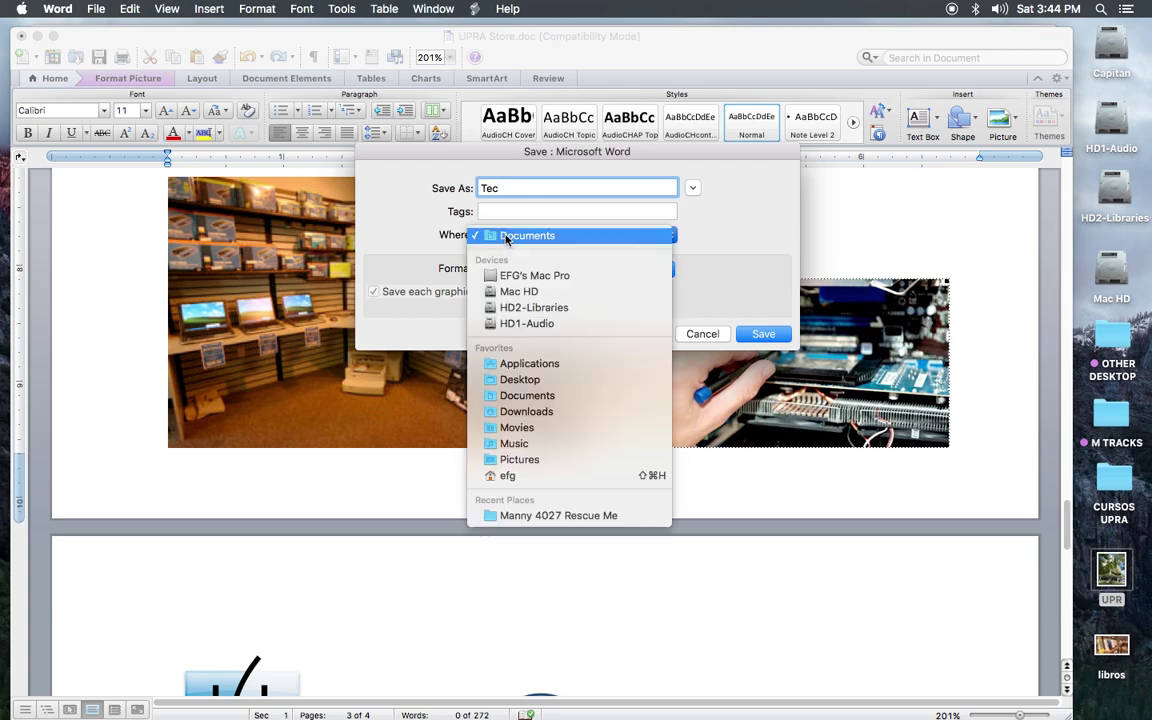
left_click(519, 379)
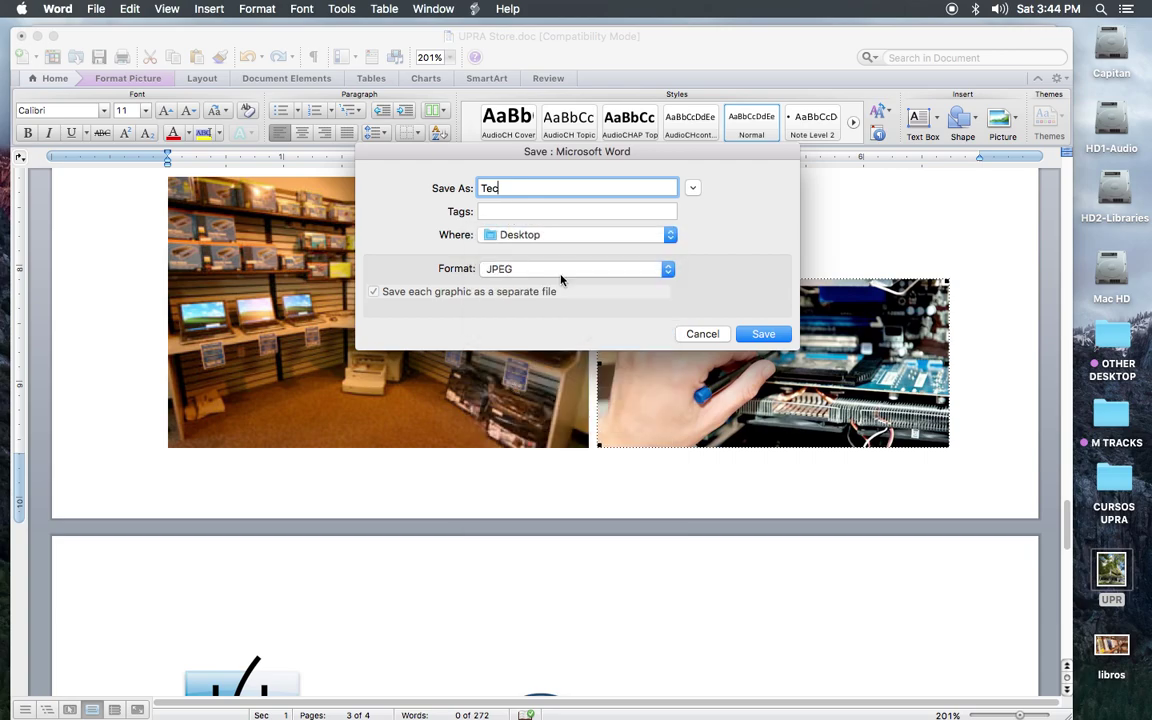
left_click(762, 335)
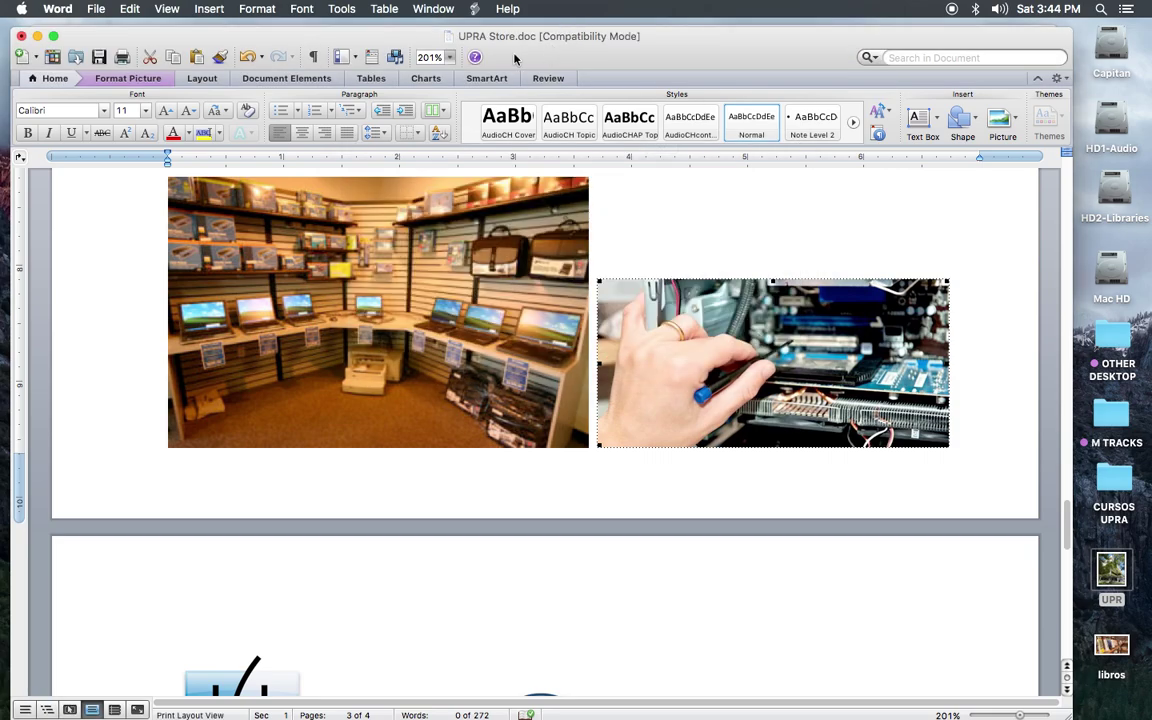
key("super+m")
Step: Add an Image block below the paragraph and upload the Tec photo from the Desktop
left_click(871, 120)
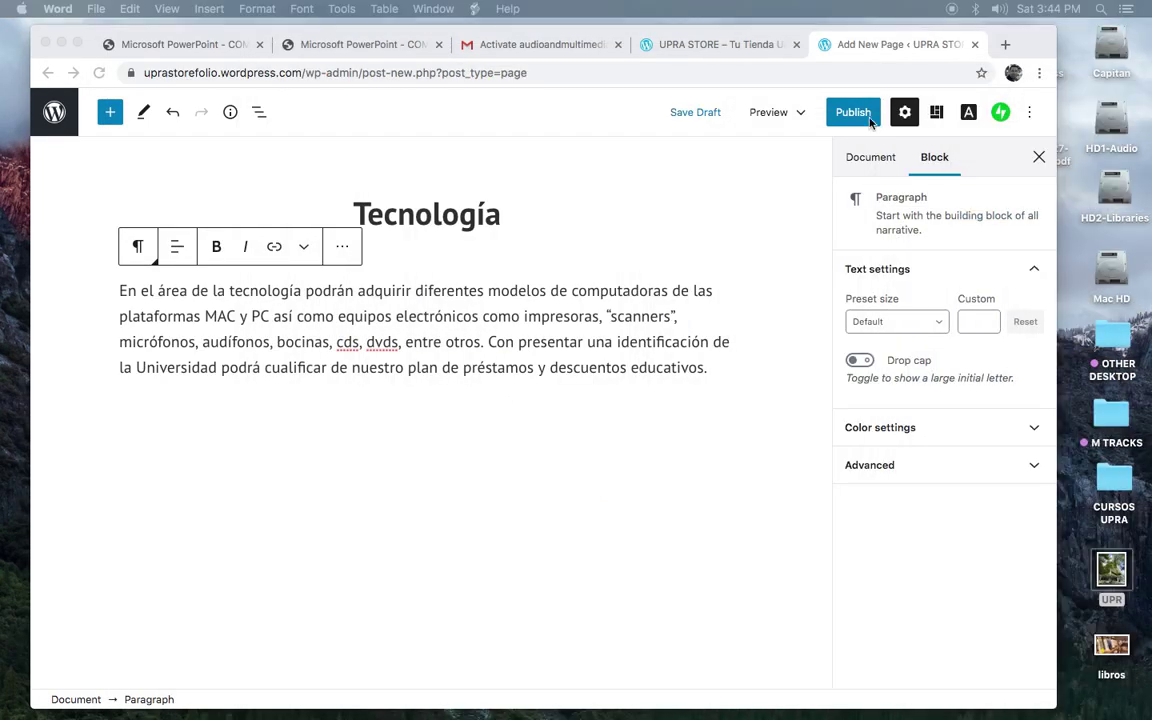
left_click(517, 477)
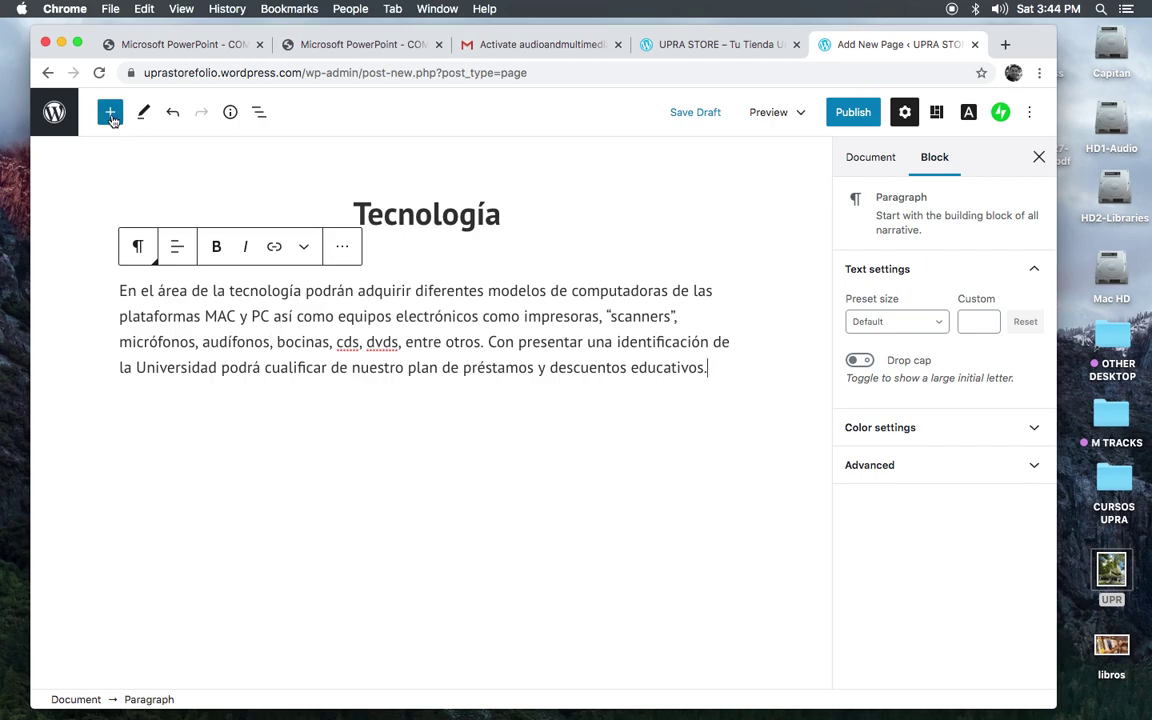
left_click(110, 112)
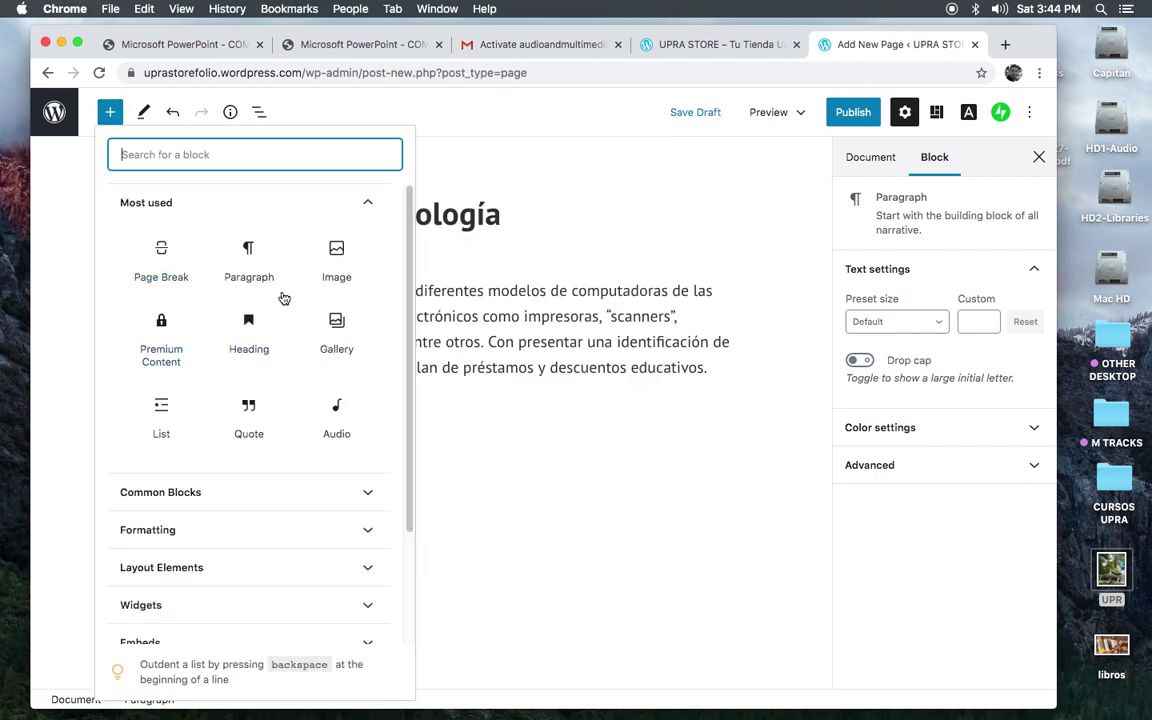
left_click(337, 257)
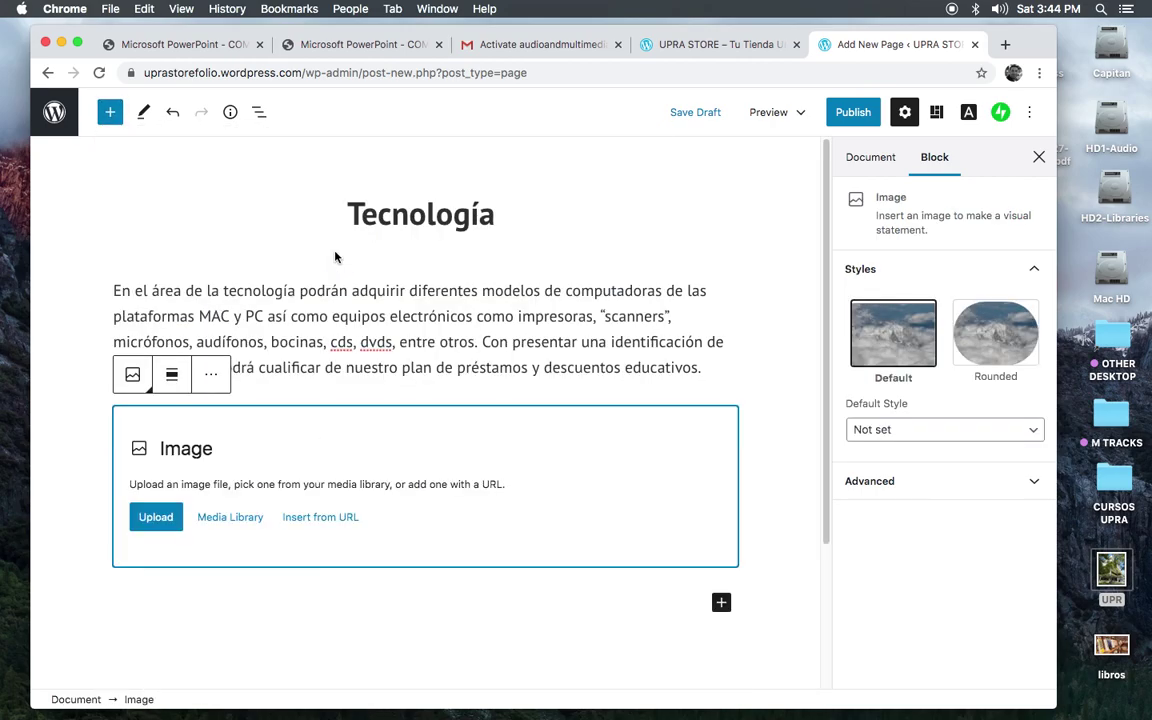
left_click(157, 518)
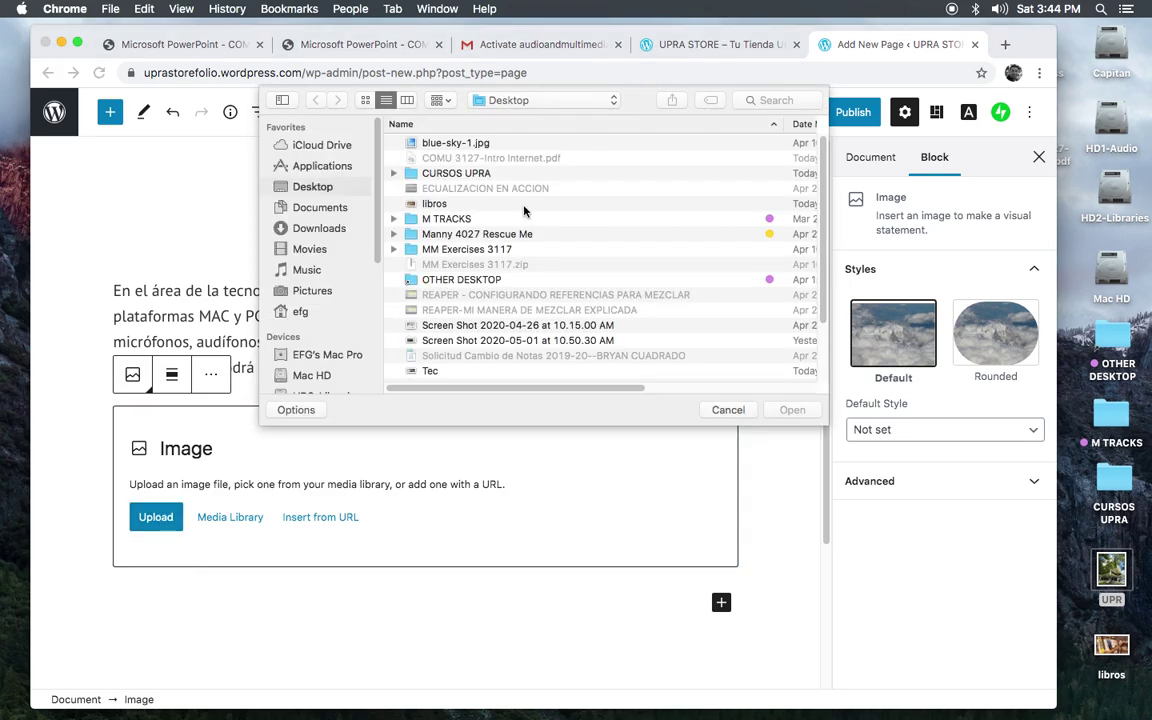
double_click(414, 371)
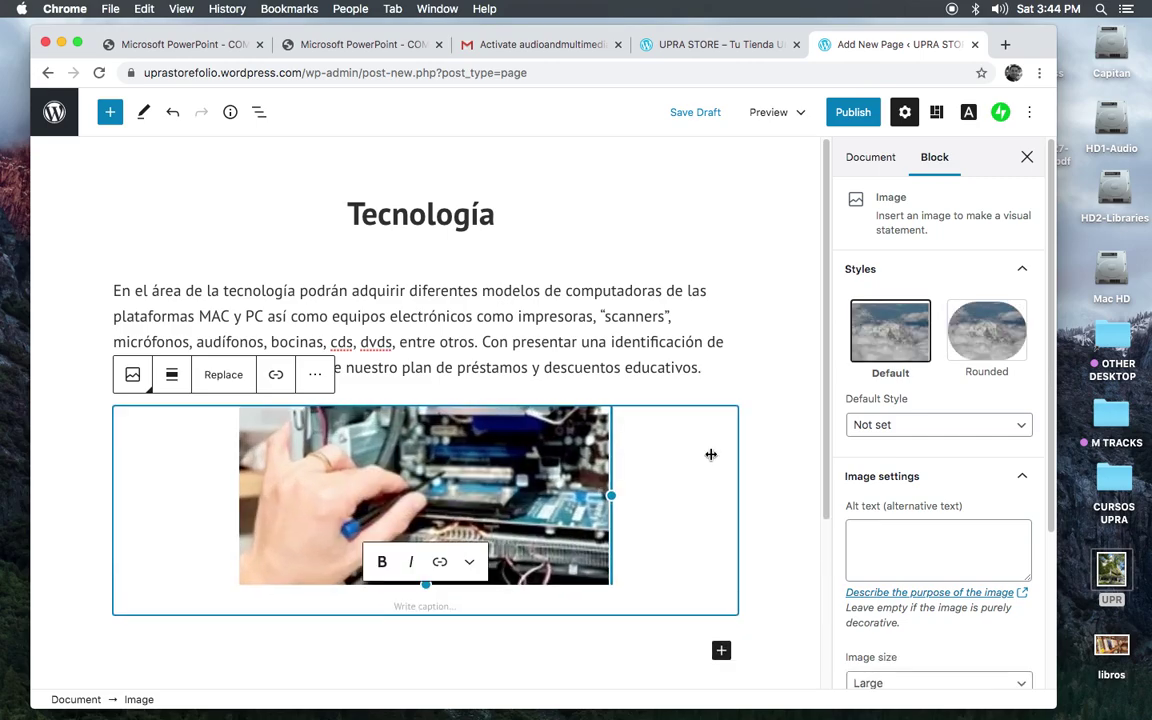
left_click(764, 386)
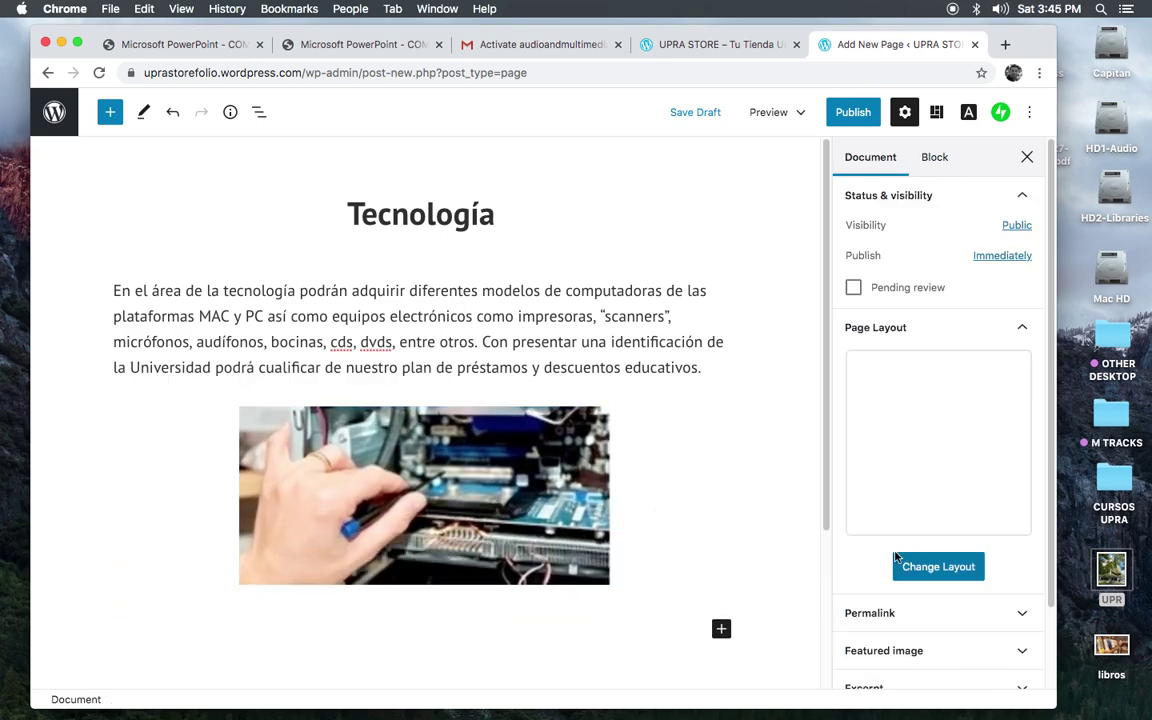
Step: Publish the Tecnología page and go back to the All Pages list
left_click(853, 112)
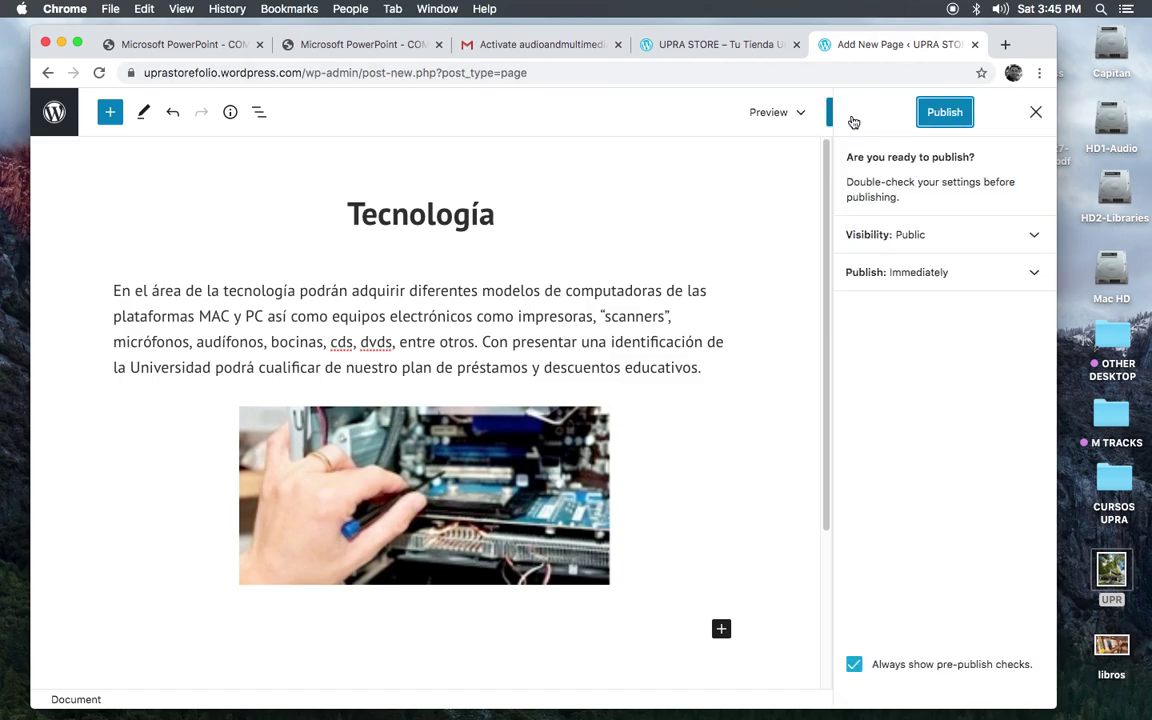
left_click(945, 113)
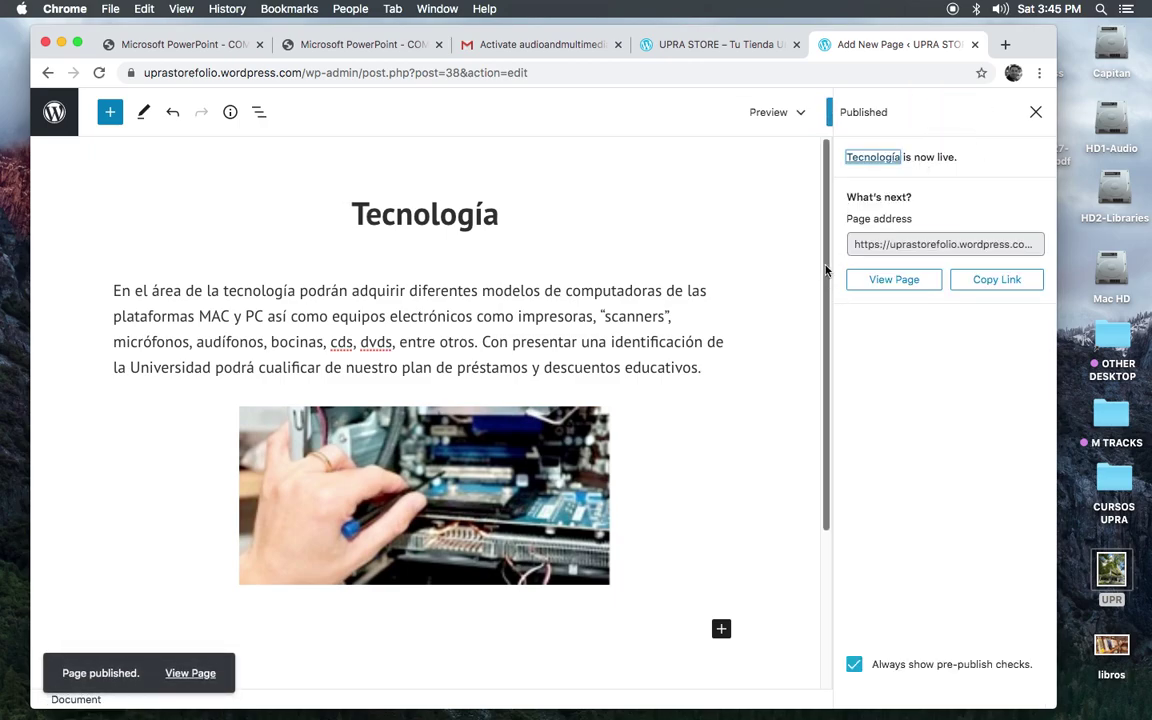
left_click_drag(828, 272, 823, 180)
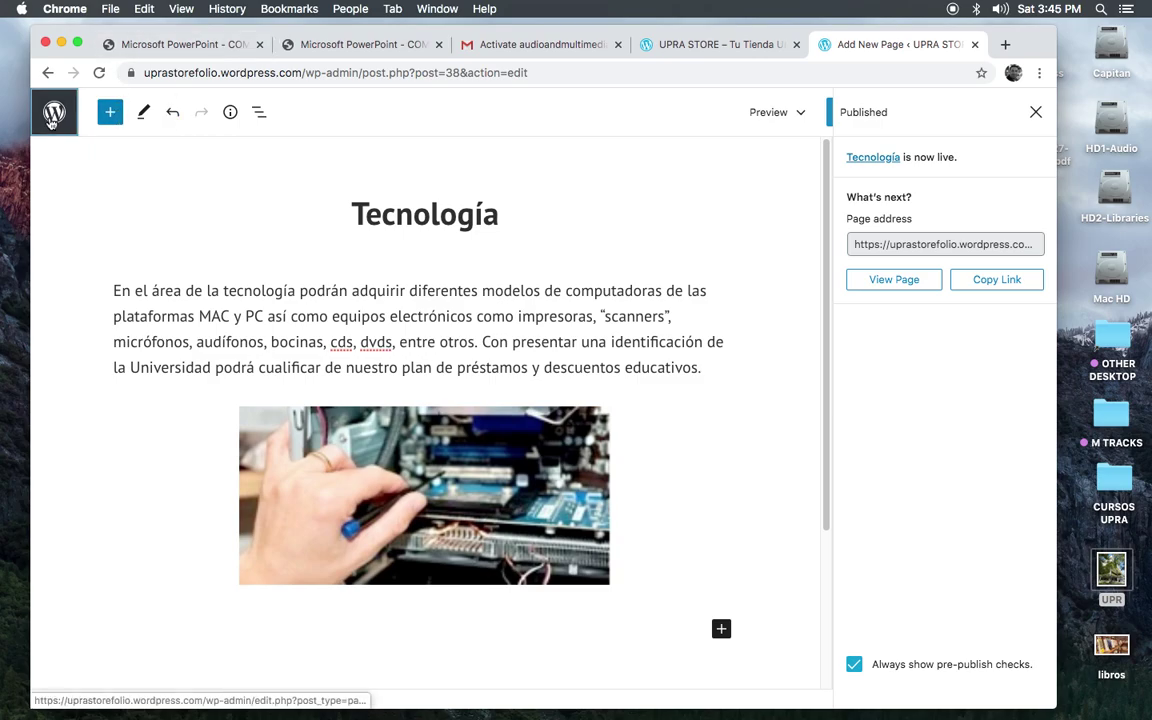
left_click(52, 119)
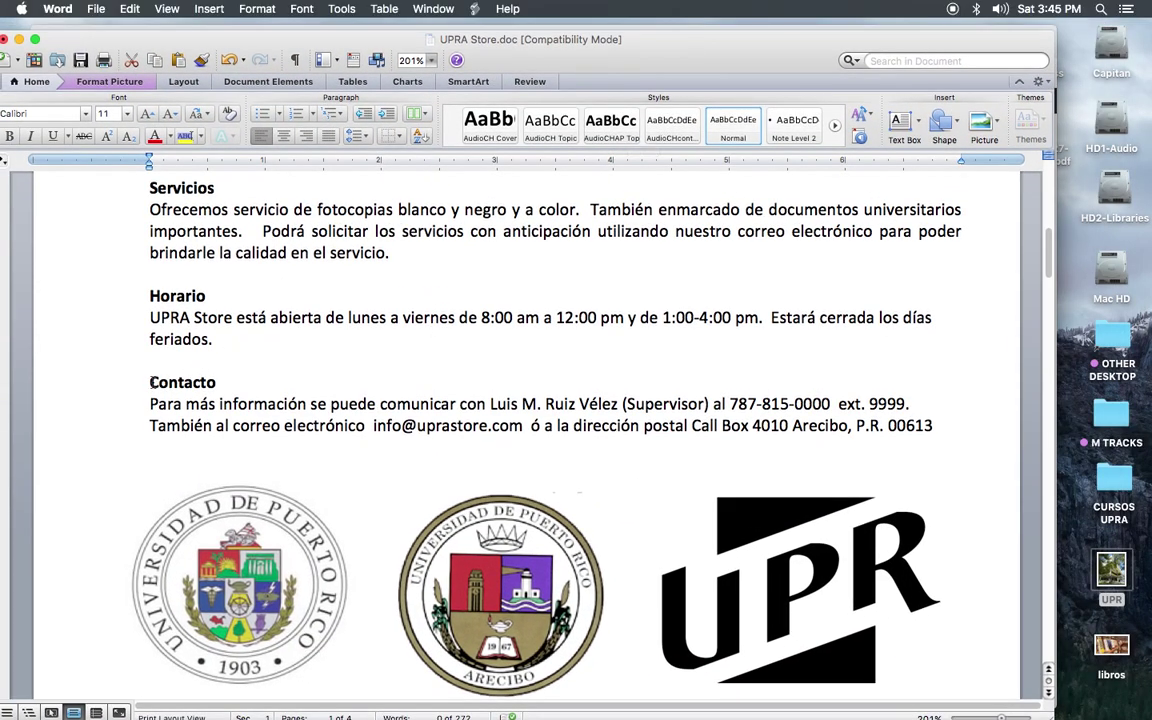
Step: Select and copy the Contacto heading with its two contact lines in the UPRA Store document
left_click_drag(151, 381, 934, 429)
key("super+c")
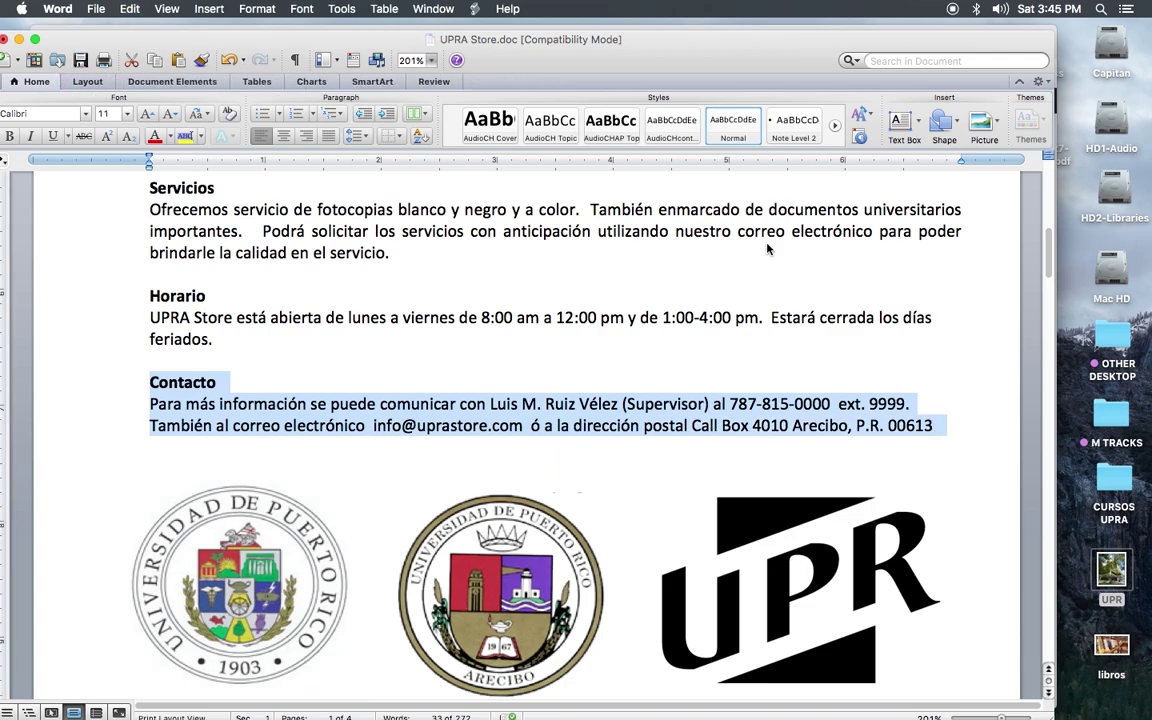
left_click_drag(188, 42, 1151, 44)
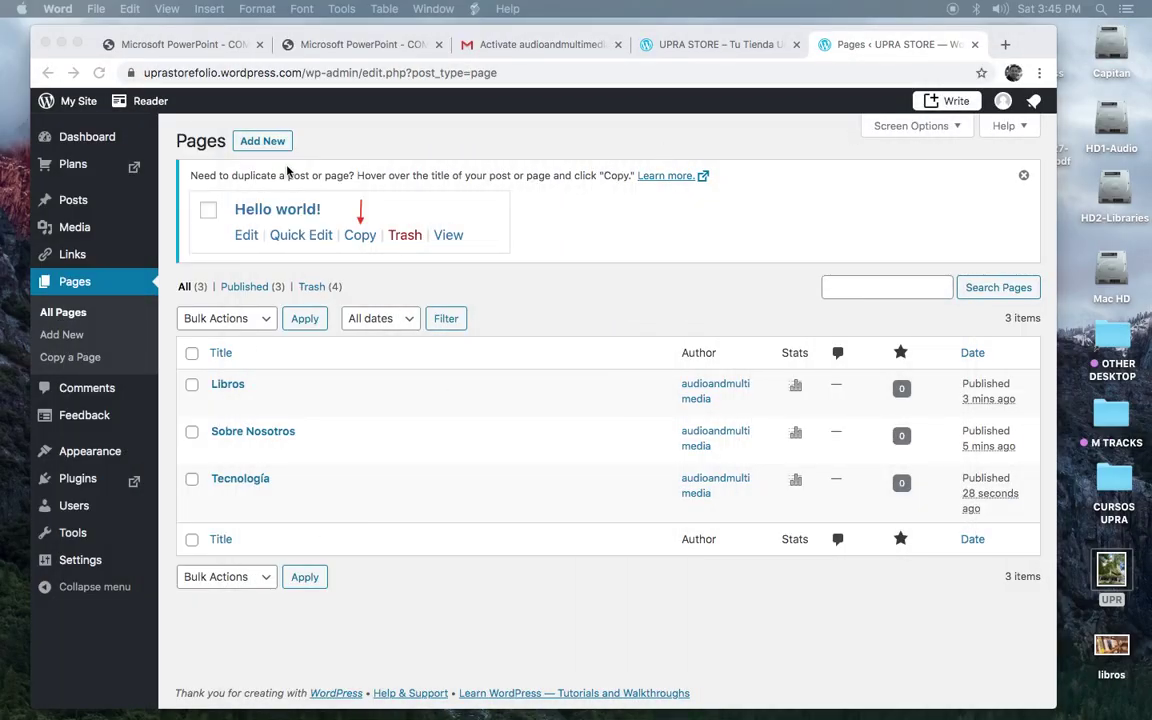
Step: Create another new page from the Blank layout and place the caret in its first paragraph
left_click(259, 143)
left_click(260, 144)
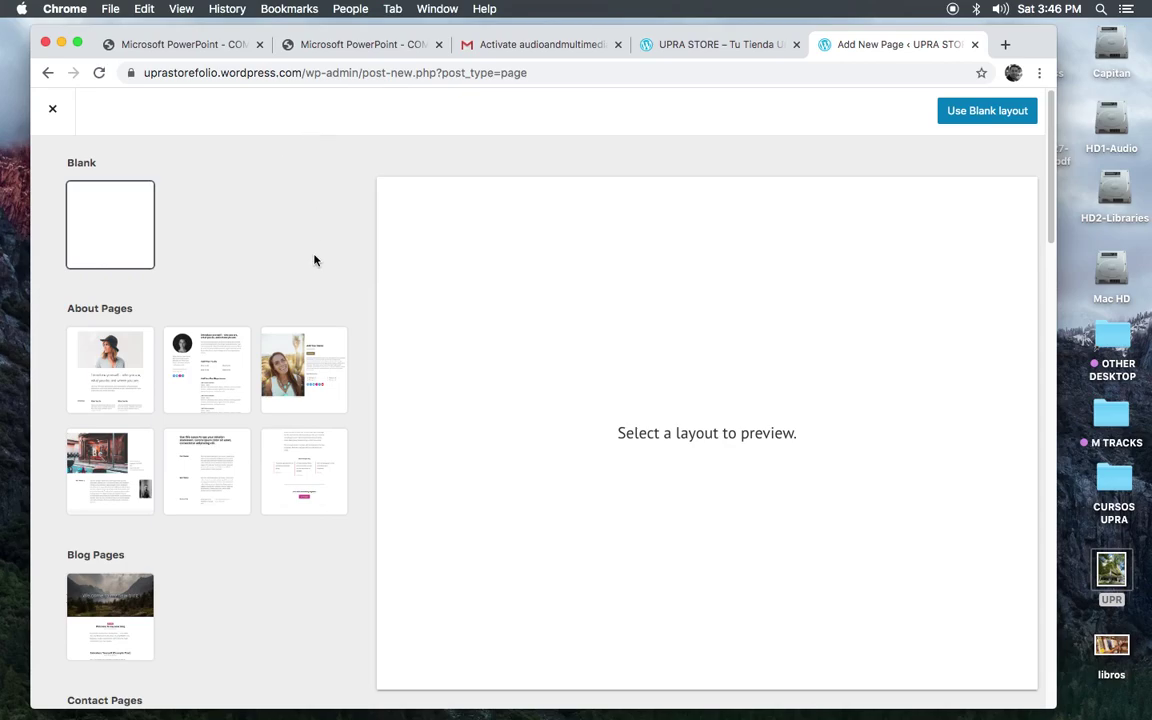
left_click(973, 113)
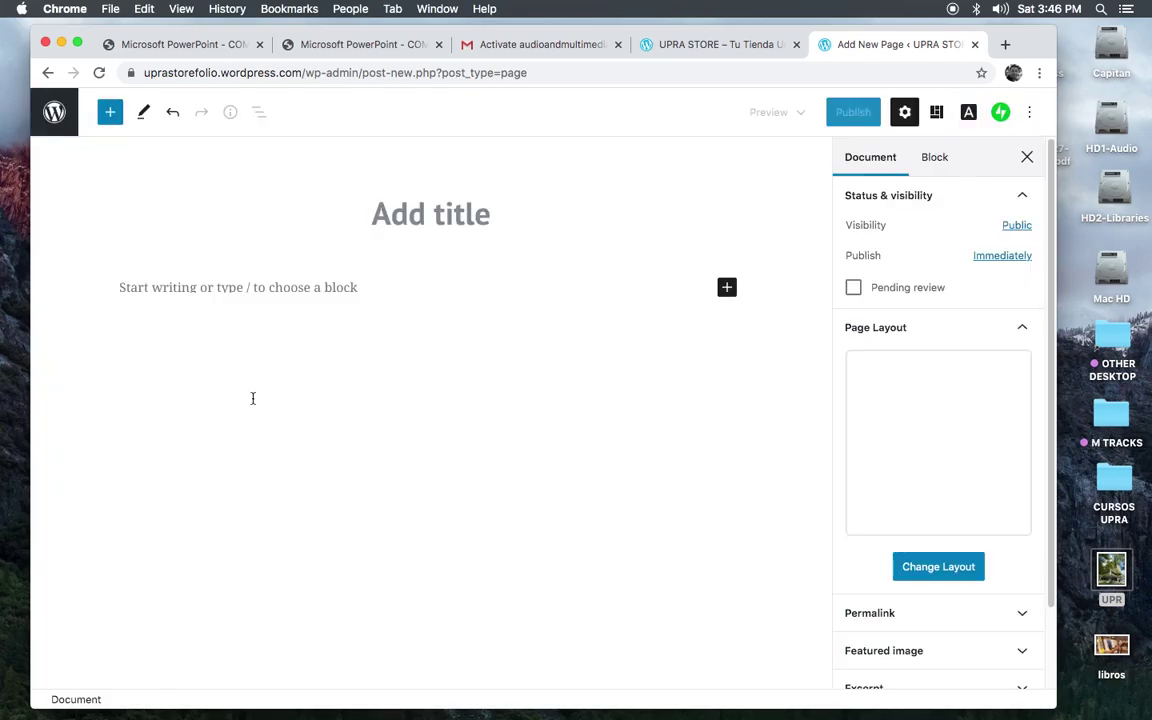
left_click(121, 287)
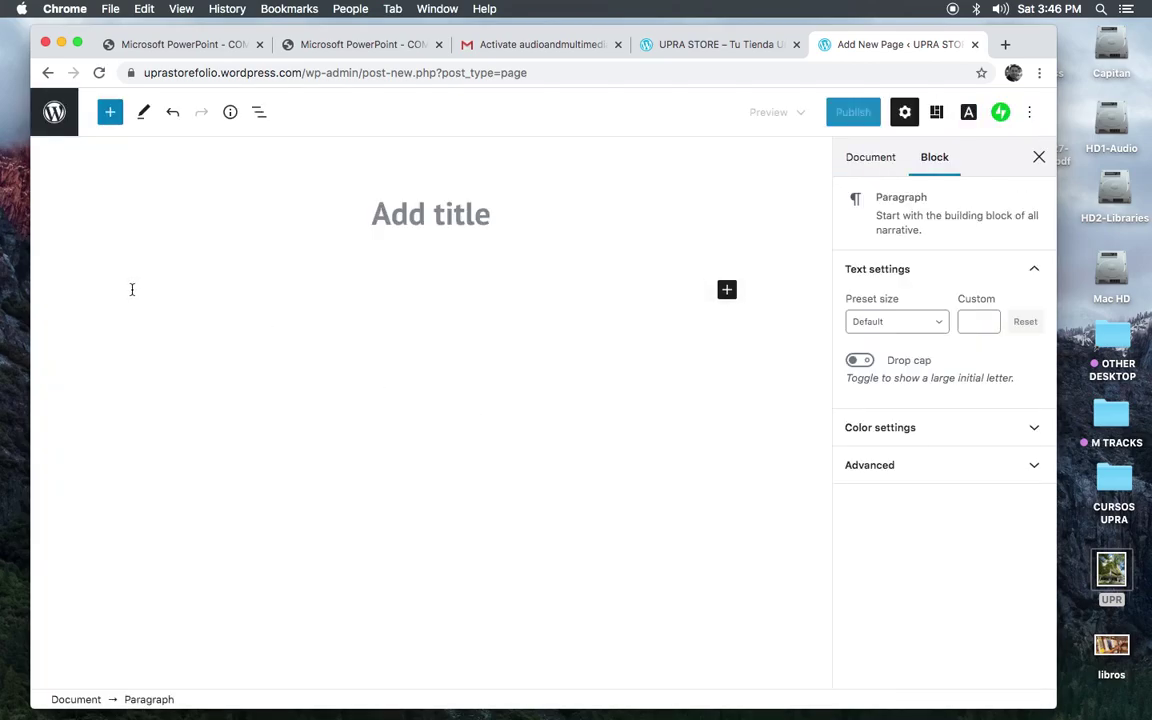
Step: Paste the contact details, title the page 'Contacto', and delete the duplicate Contacto heading line
key("super+v")
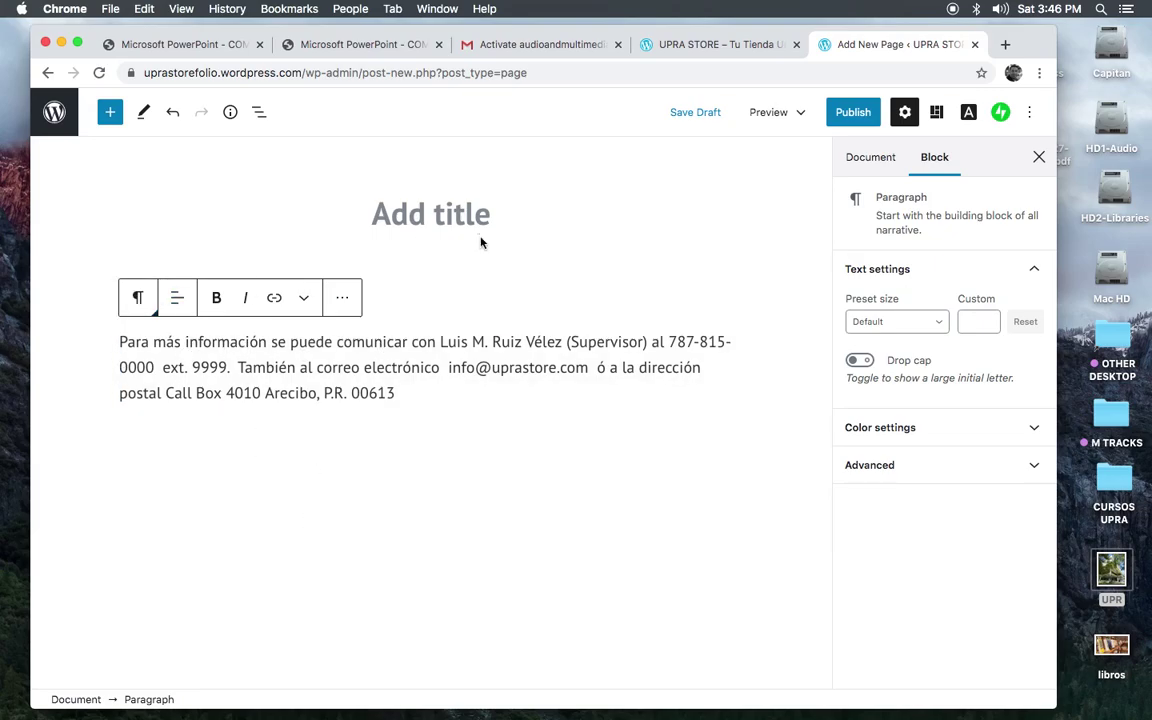
left_click(409, 214)
key("super+v")
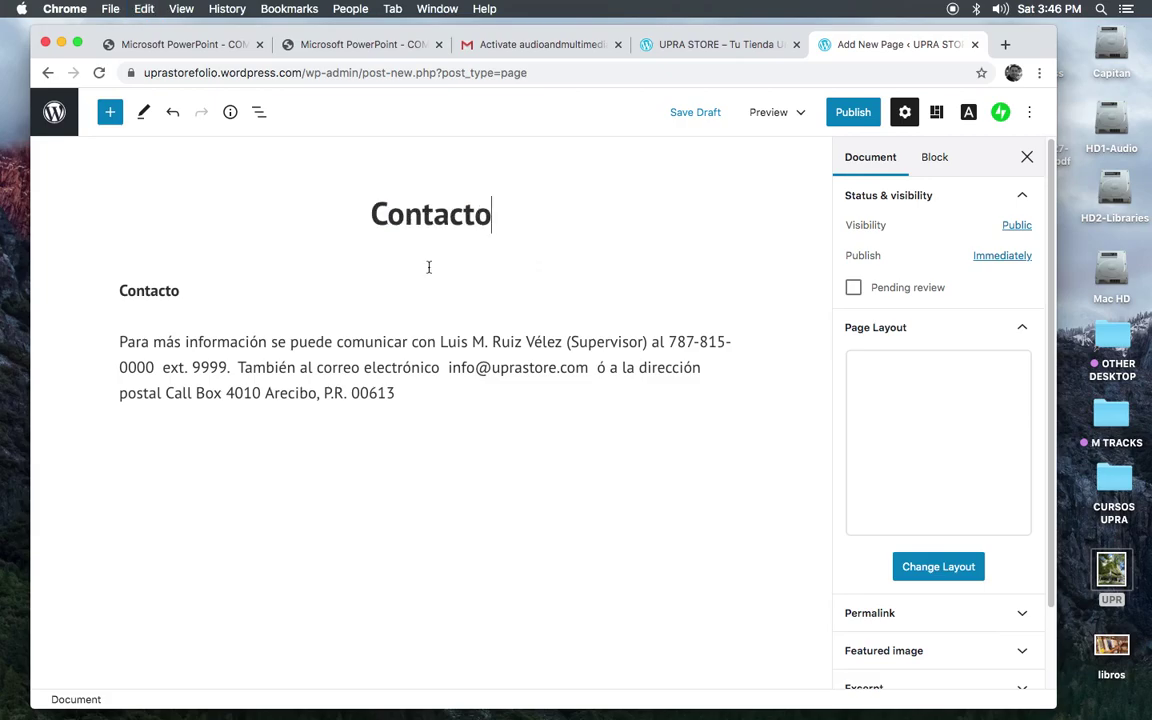
left_click(164, 291)
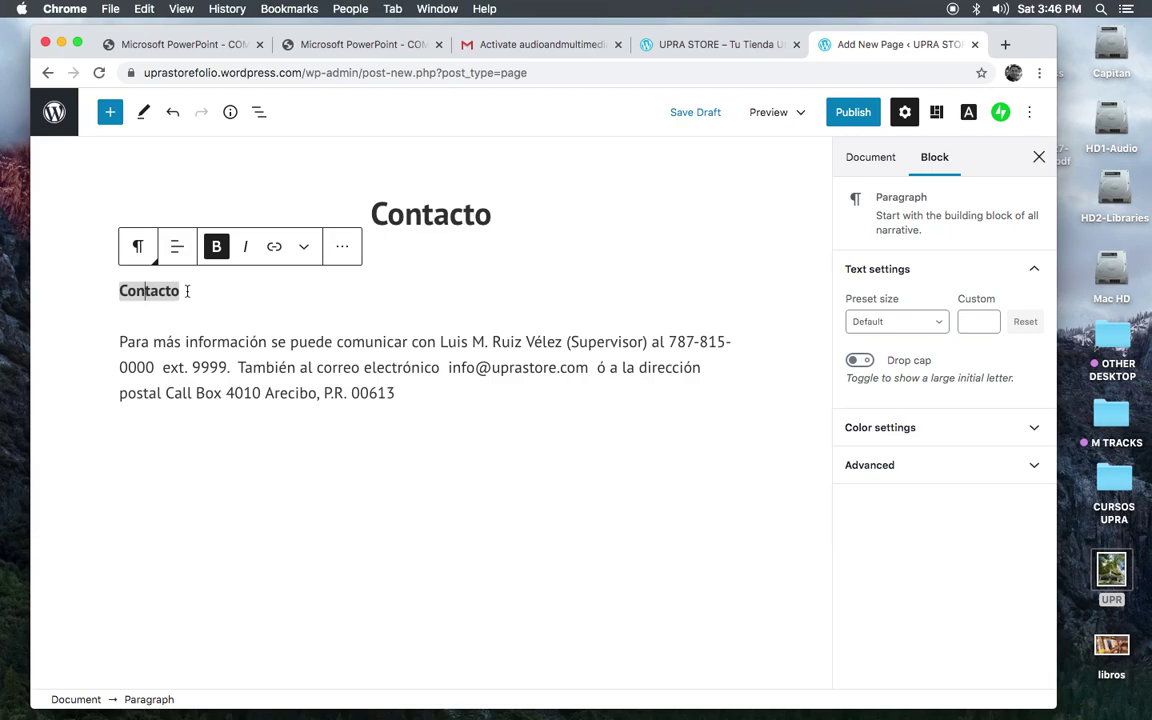
key("BackSpace")
key("BackSpace")
key("BackSpace")
left_click(170, 291)
key("BackSpace")
key("BackSpace")
key("BackSpace")
key("BackSpace")
key("BackSpace")
key("BackSpace")
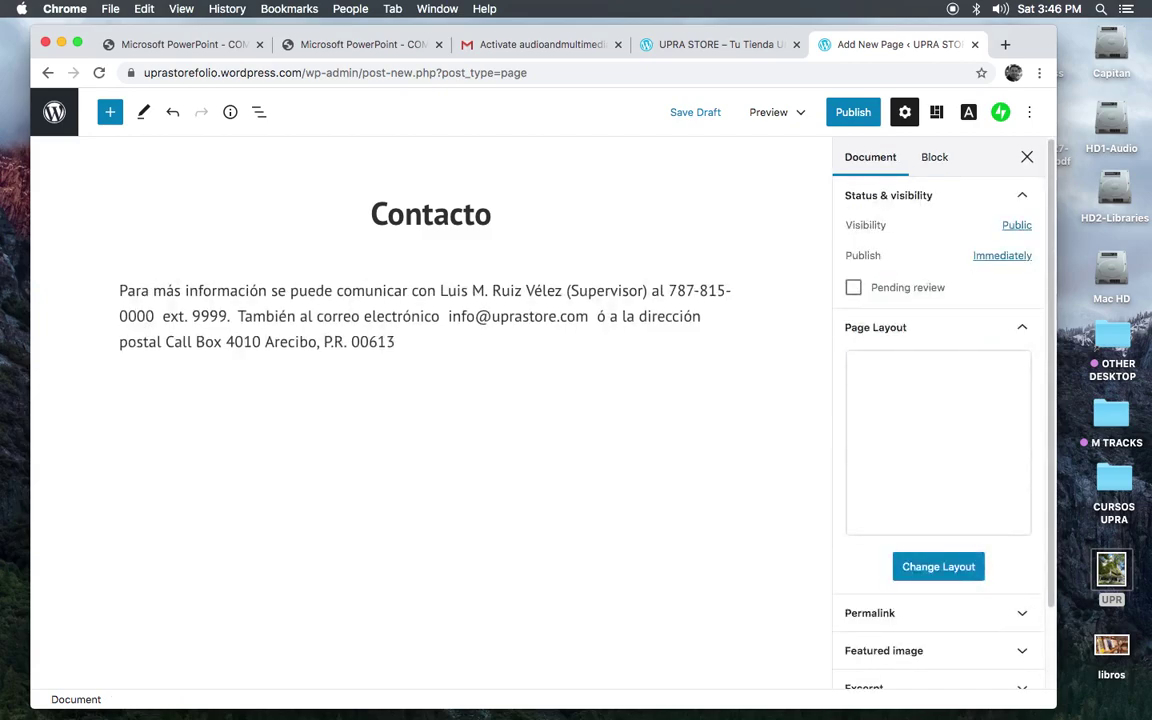
left_click(316, 454)
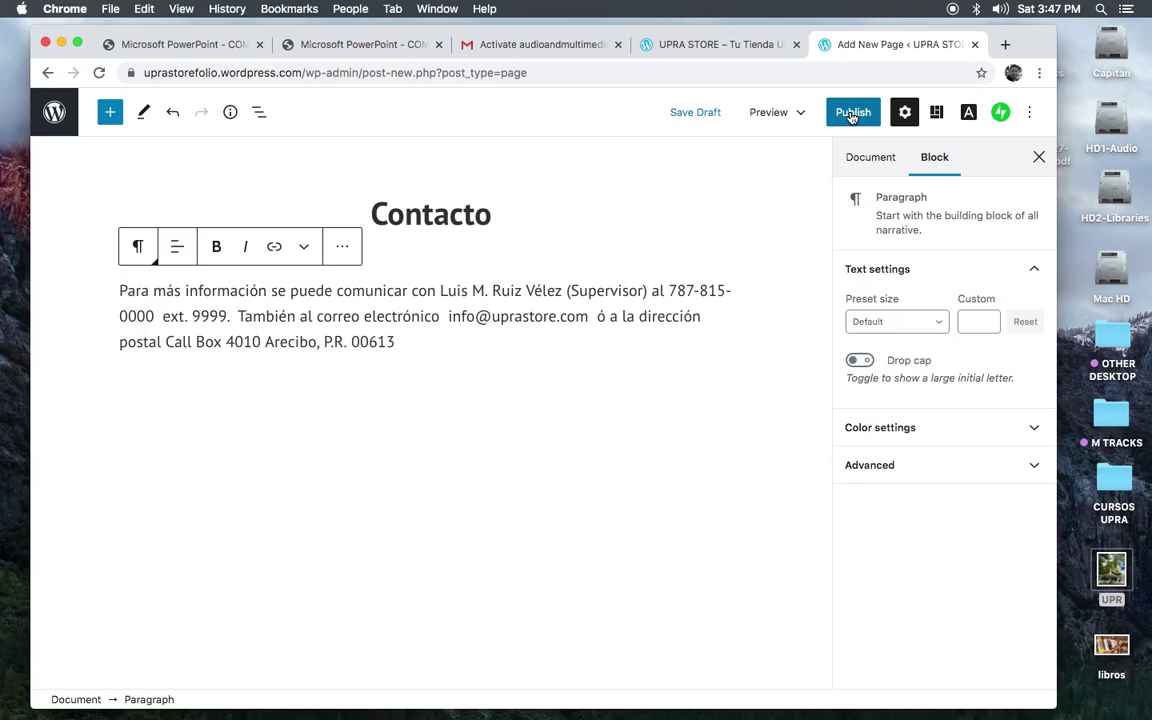
left_click(853, 116)
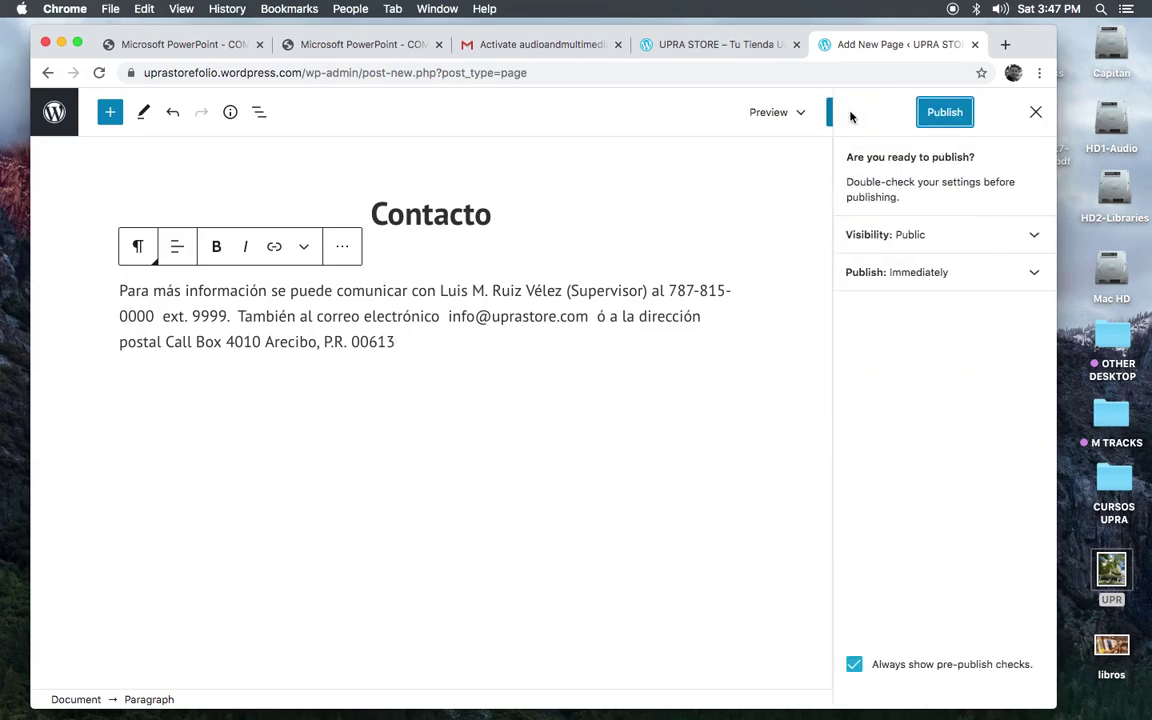
Step: Confirm publishing the Contacto page and return to the All Pages list
left_click(943, 116)
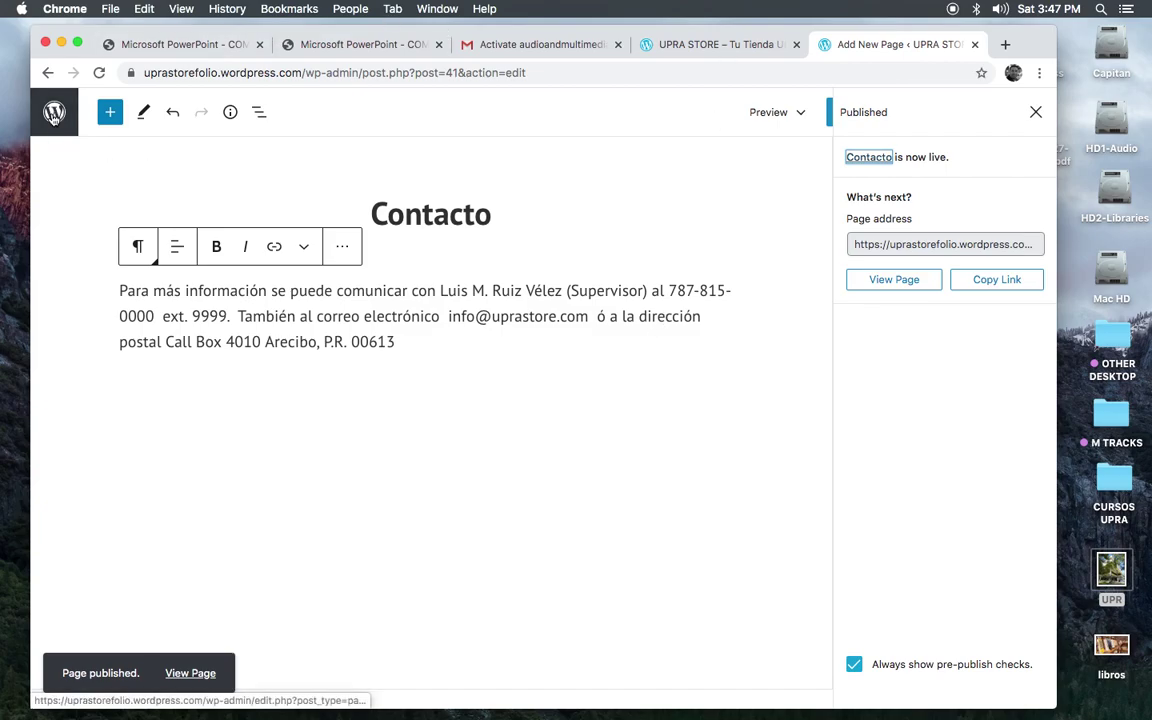
left_click(53, 115)
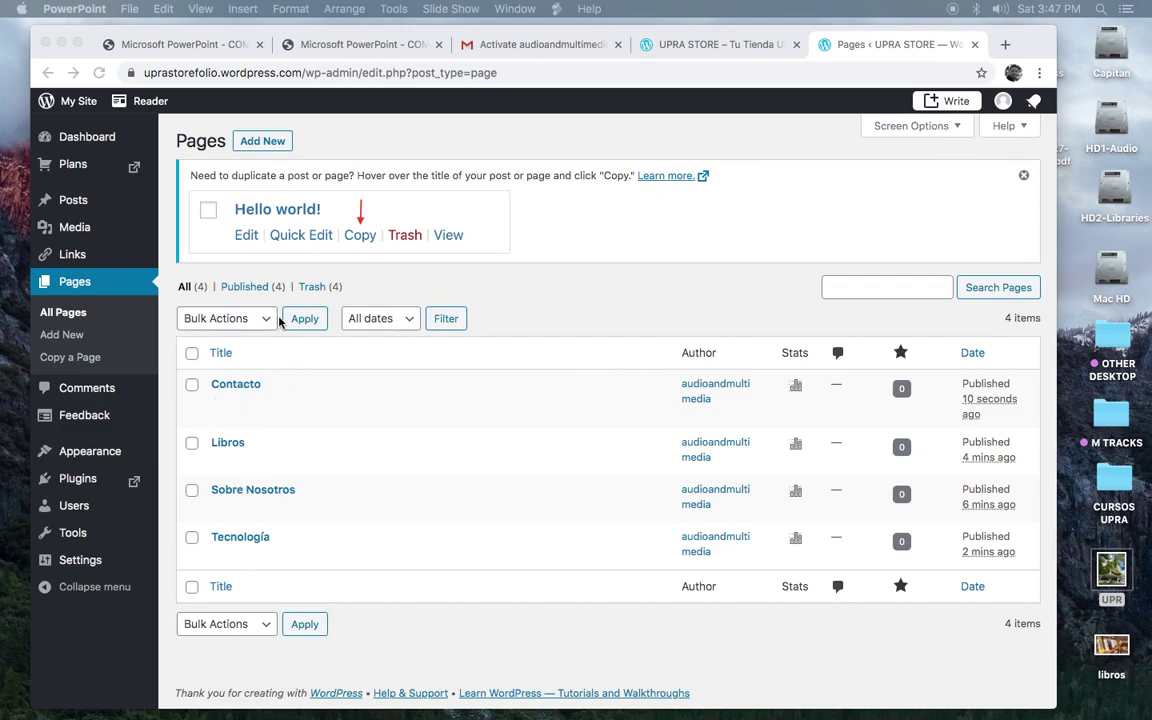
Step: Go to Appearance > Menus to view the Primary menu and its four invalid items
left_click(83, 456)
left_click(83, 456)
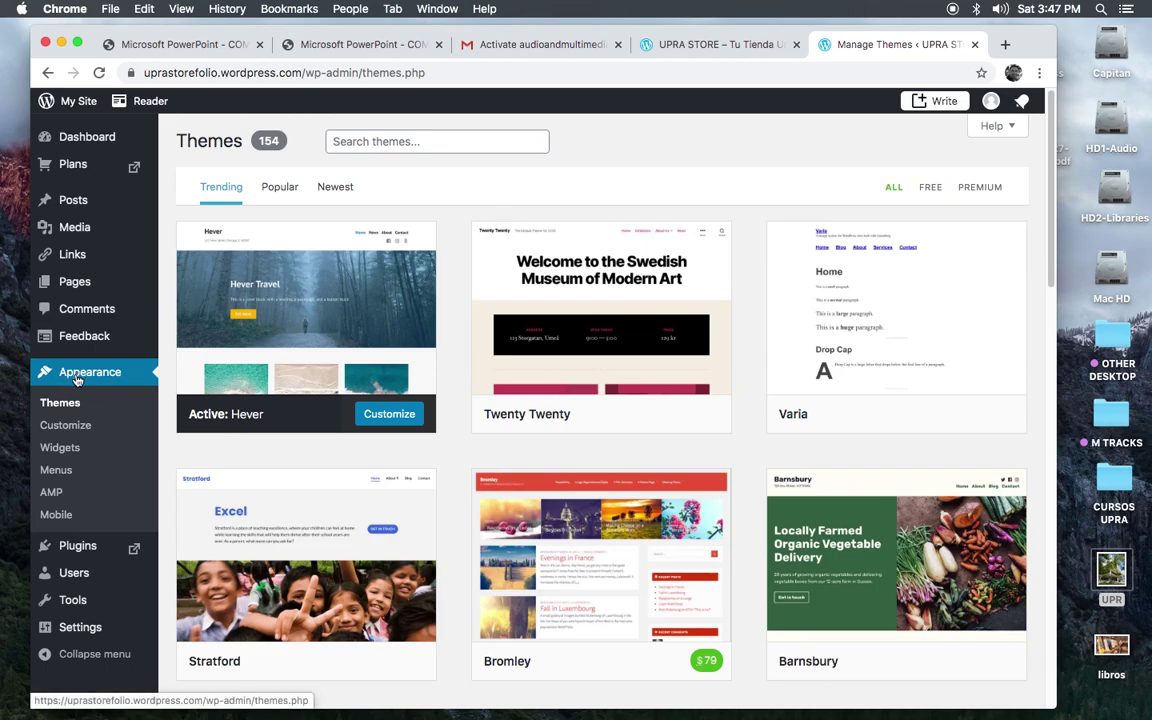
left_click(57, 470)
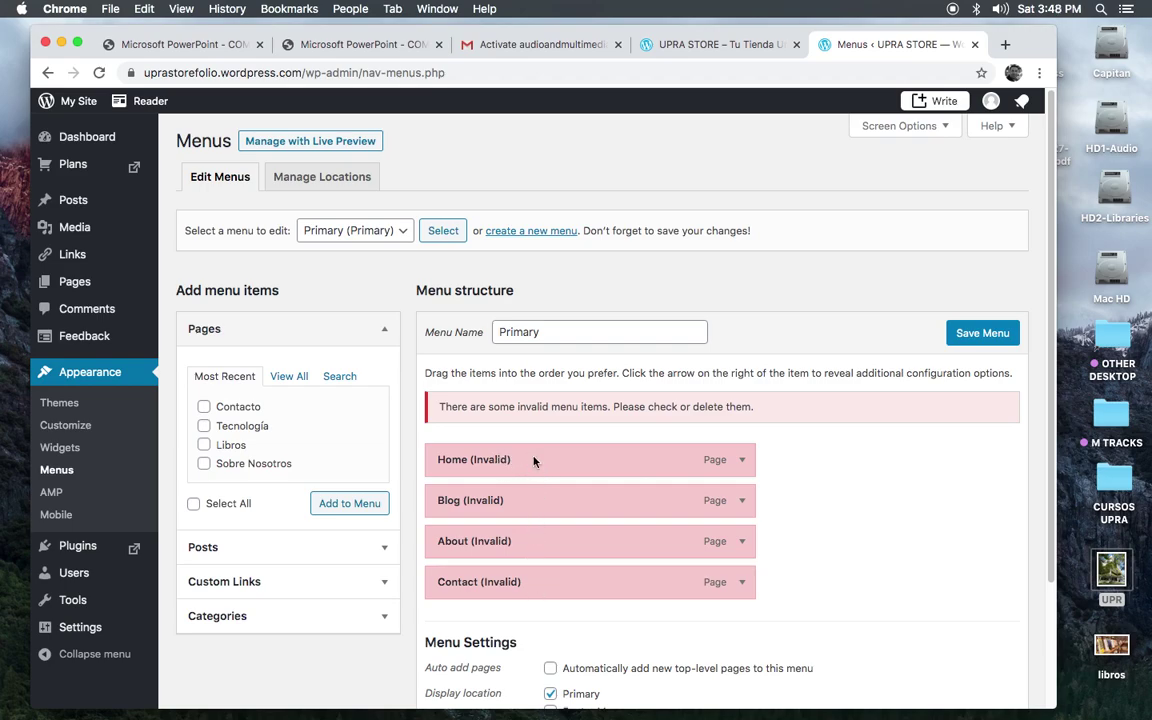
Step: Remove the four invalid items Home, Blog, About and Contact from the Primary menu
left_click(741, 460)
left_click(452, 606)
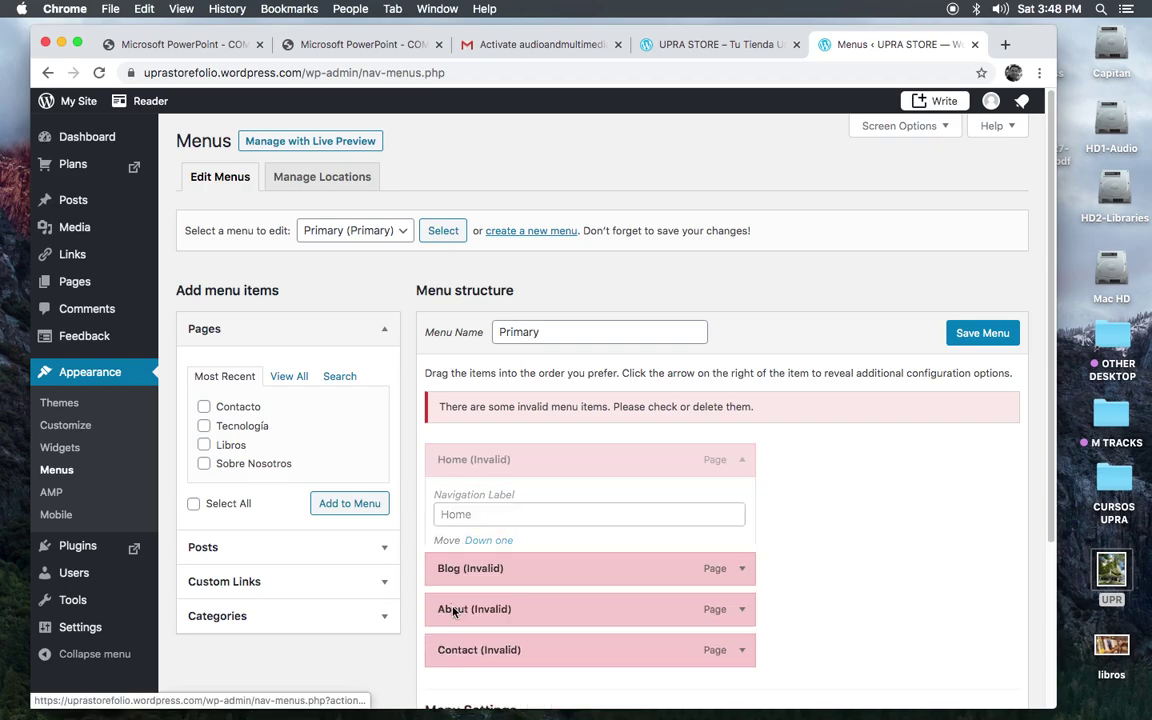
left_click(741, 460)
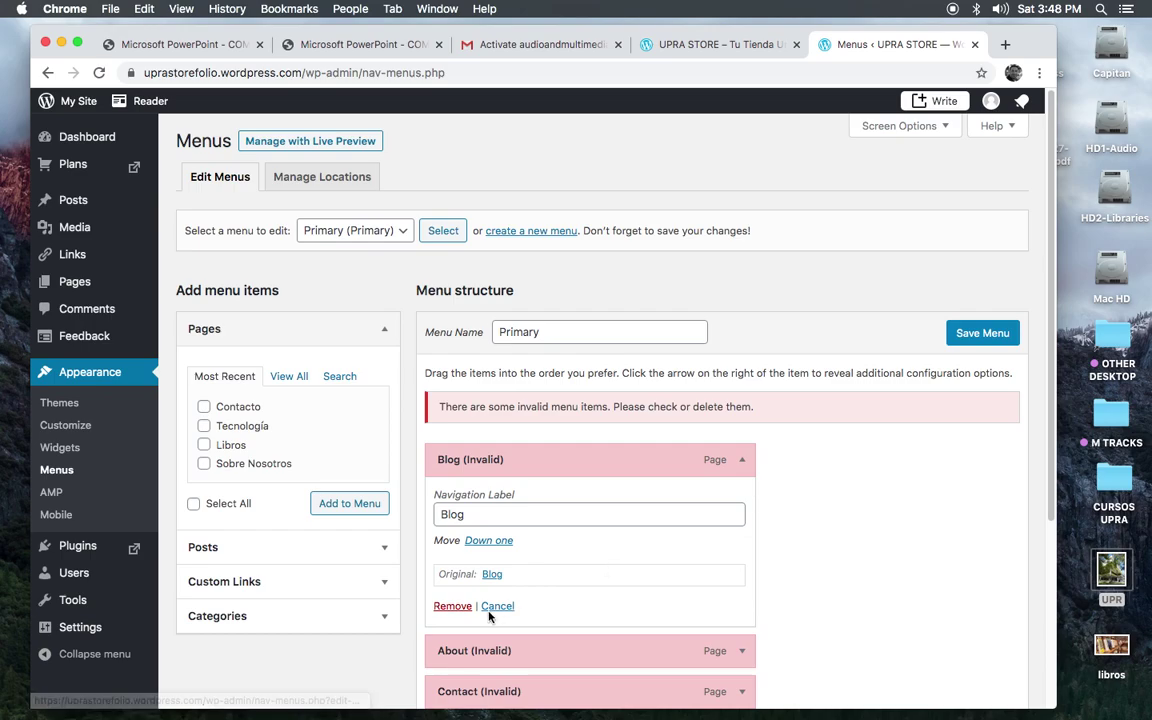
left_click(450, 608)
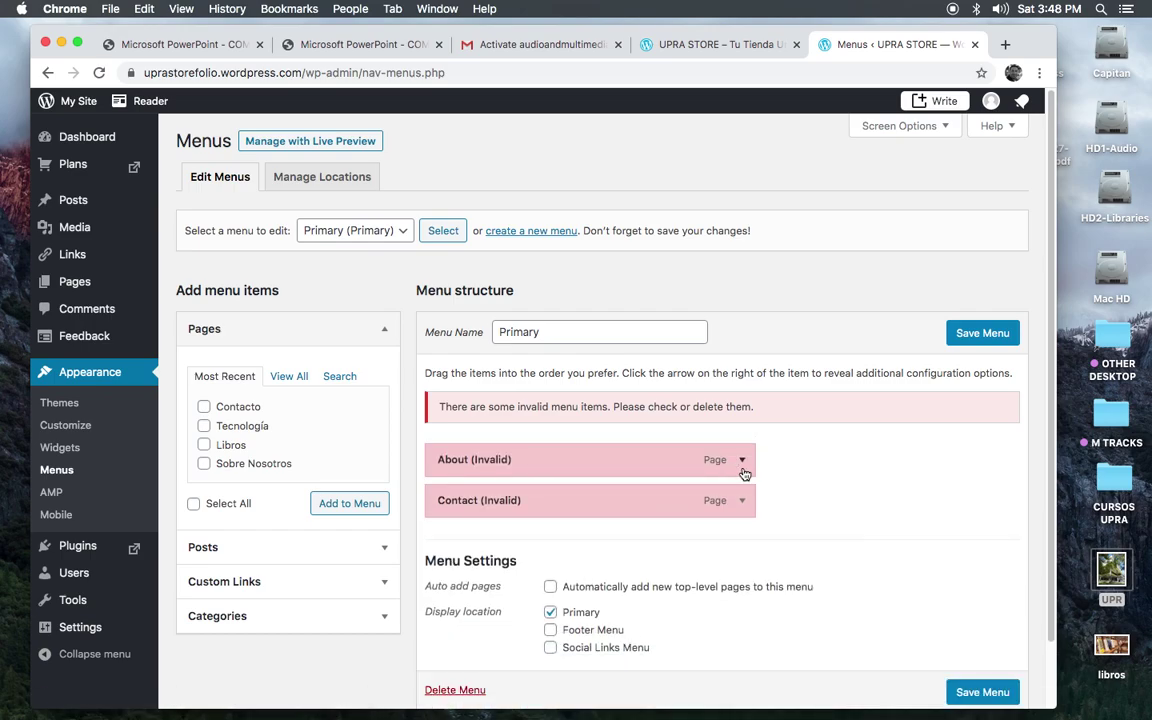
left_click(741, 460)
left_click(452, 606)
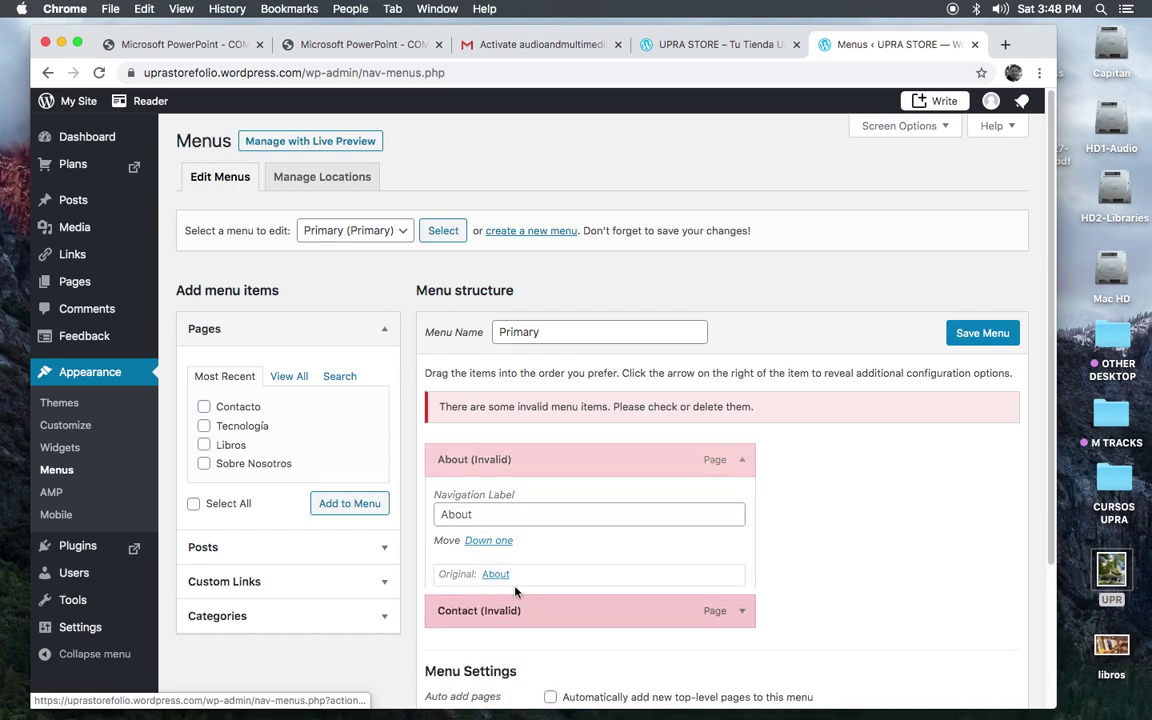
left_click(744, 463)
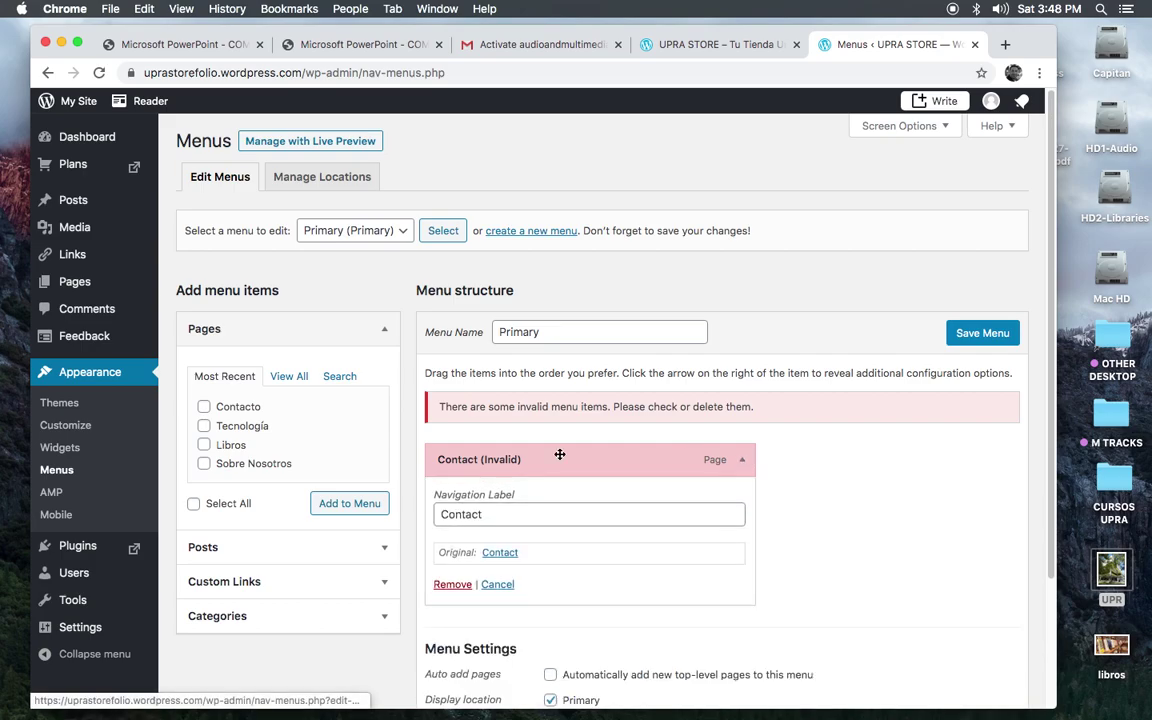
left_click(451, 586)
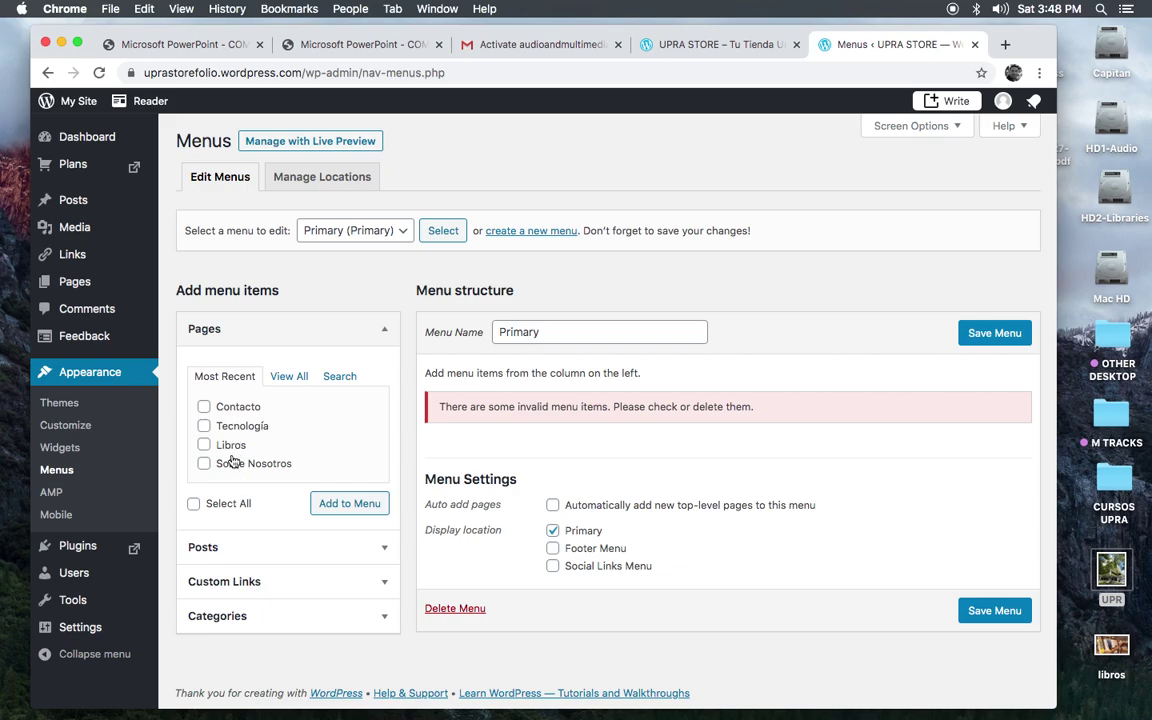
Step: Add the Contacto, Tecnología, Libros and Sobre Nosotros pages to the menu
left_click(210, 409)
left_click(204, 426)
left_click(204, 445)
left_click(204, 464)
left_click(350, 505)
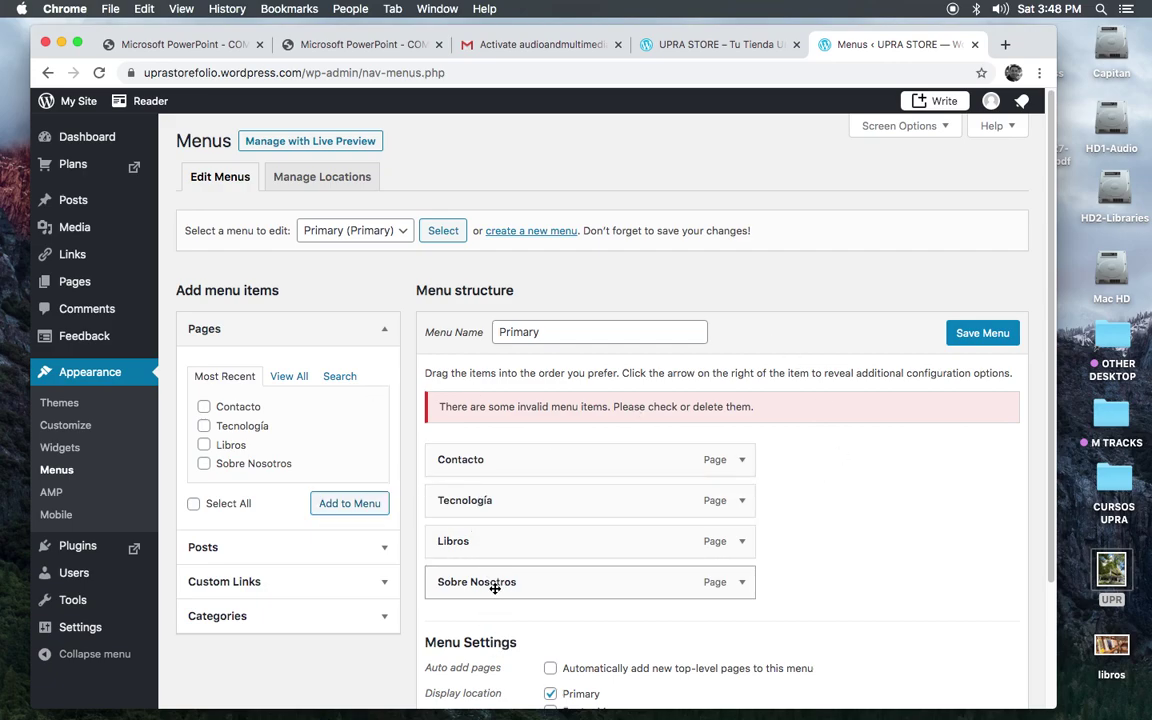
Step: Arrange the items as Sobre Nosotros, Tecnología, Libros, Contacto, all at top level
left_click_drag(501, 586, 530, 578)
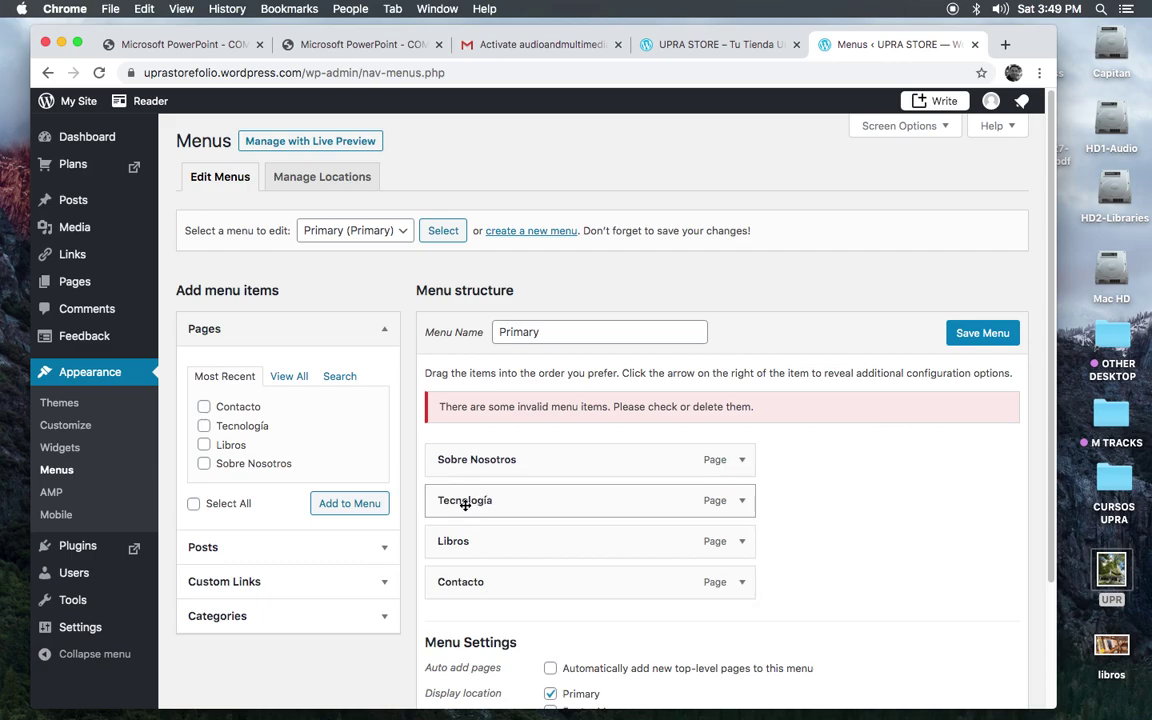
left_click_drag(459, 503, 490, 503)
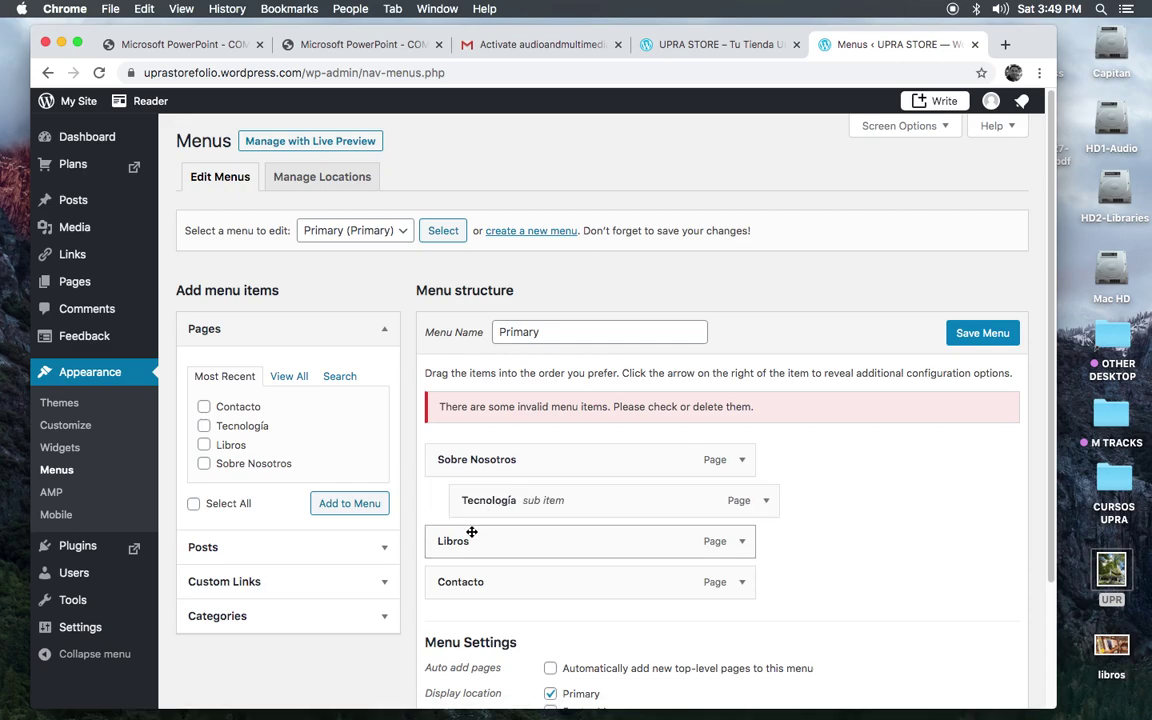
left_click_drag(458, 544, 503, 541)
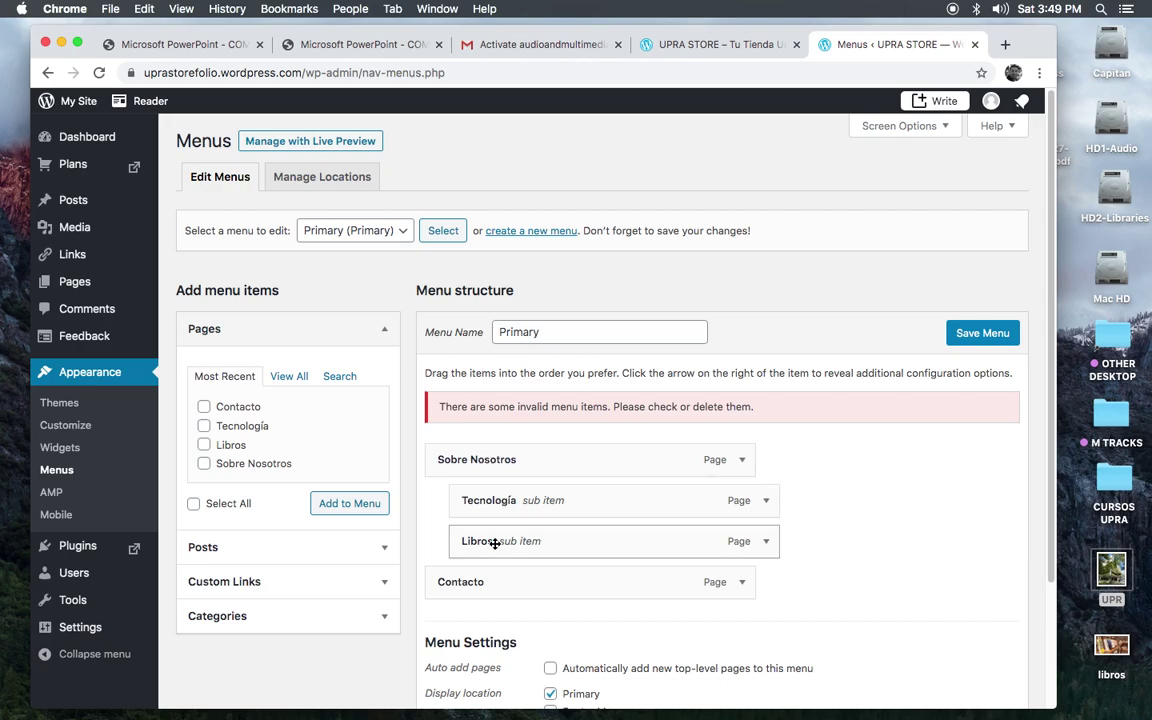
left_click_drag(504, 499, 445, 504)
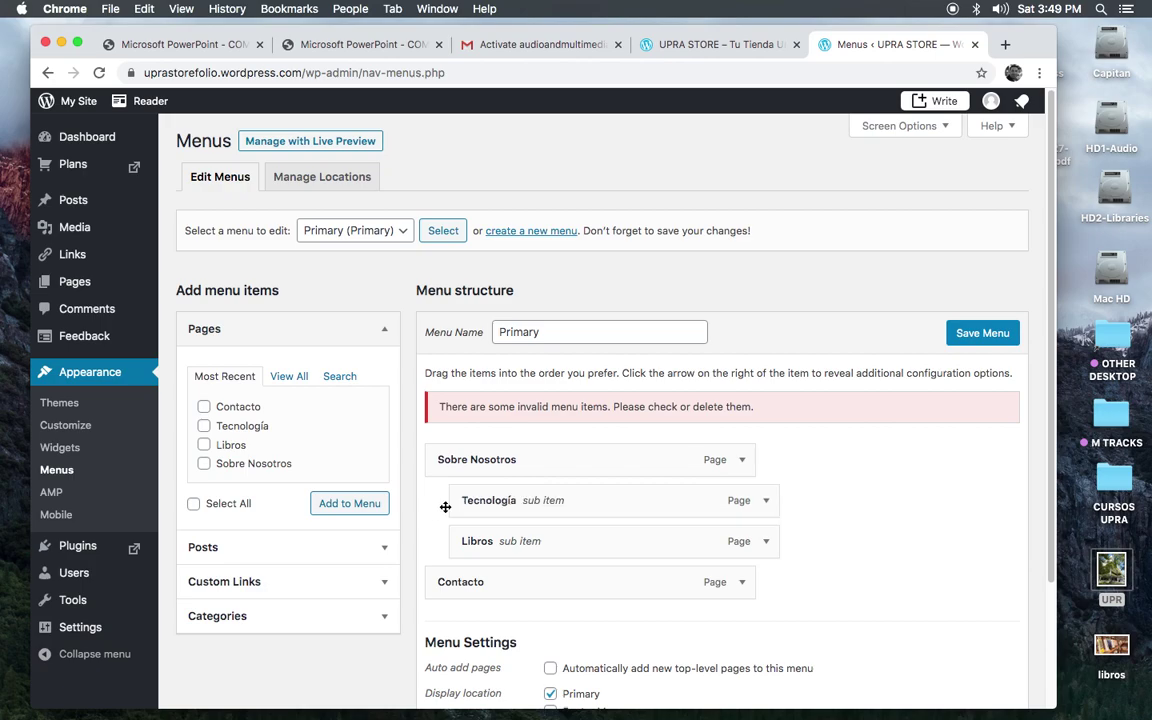
left_click_drag(557, 505, 432, 513)
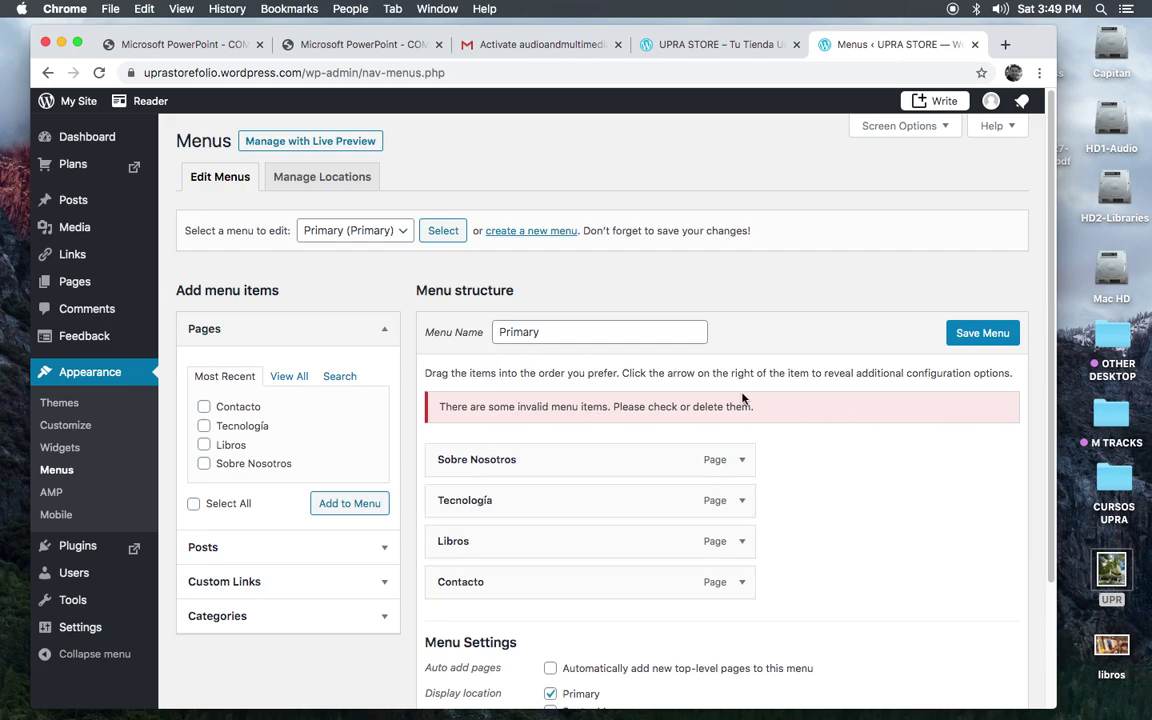
Step: Change the menu name from 'Primary' to 'Mi Menu Principal' and save the menu
left_click(557, 333)
double_click(554, 332)
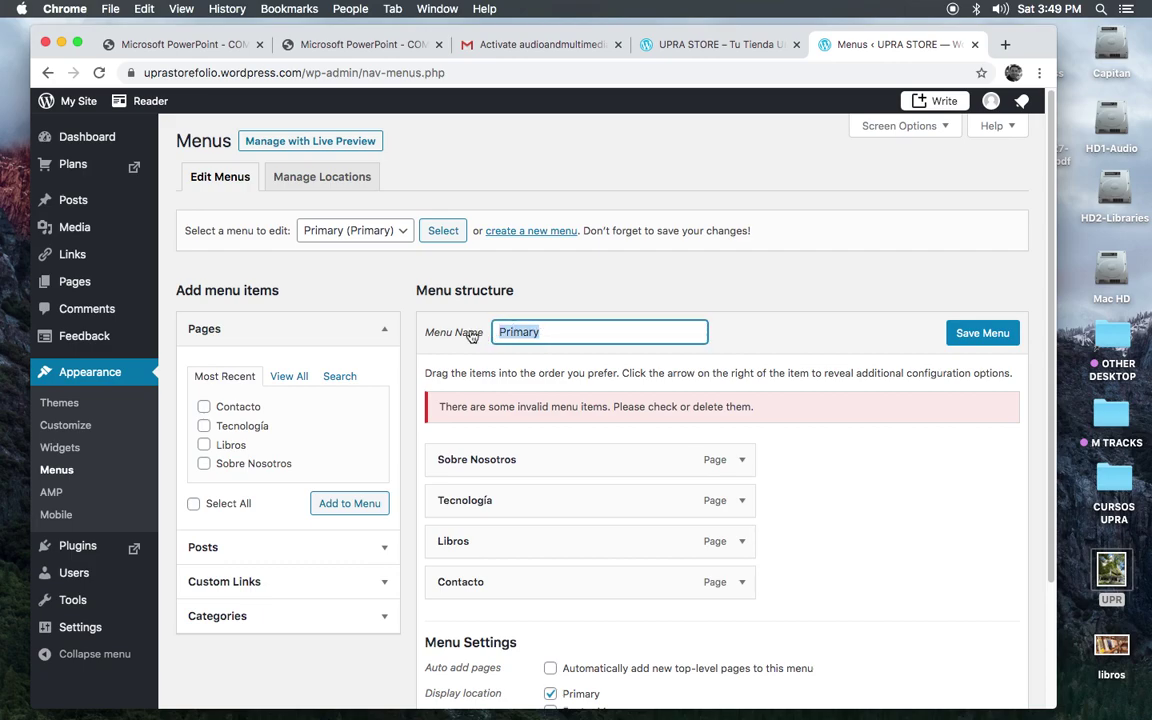
type("Mi Menu principal")
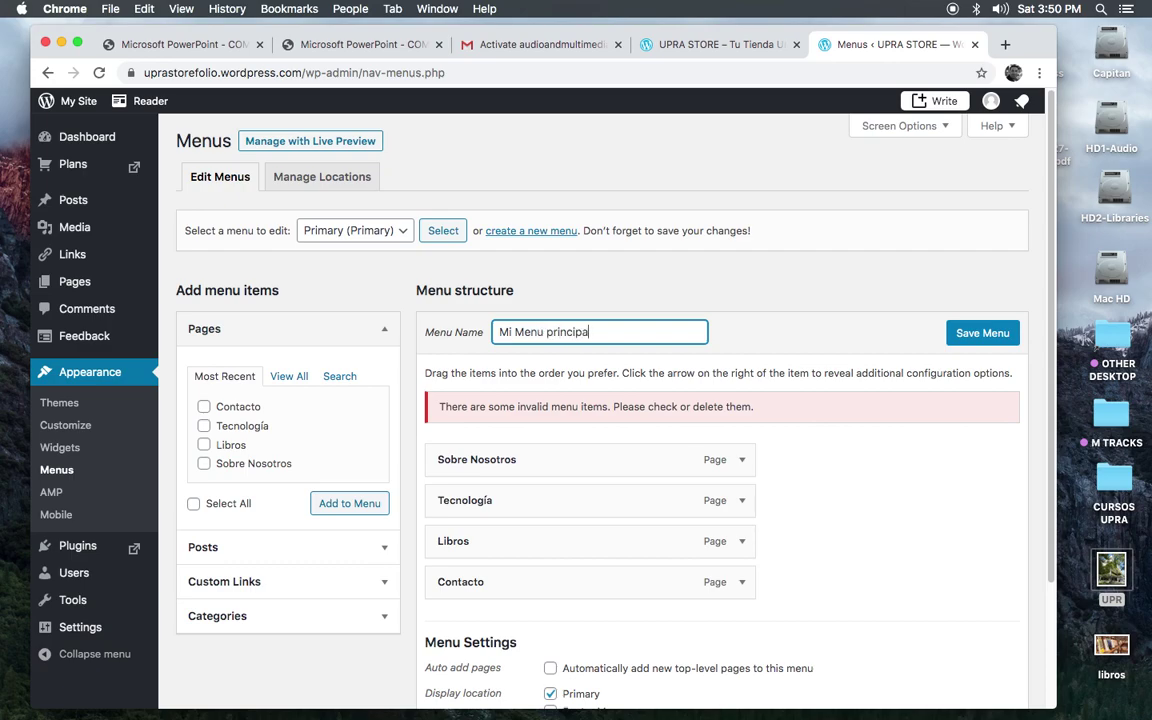
left_click(550, 332)
key("BackSpace")
type("P")
left_click(969, 338)
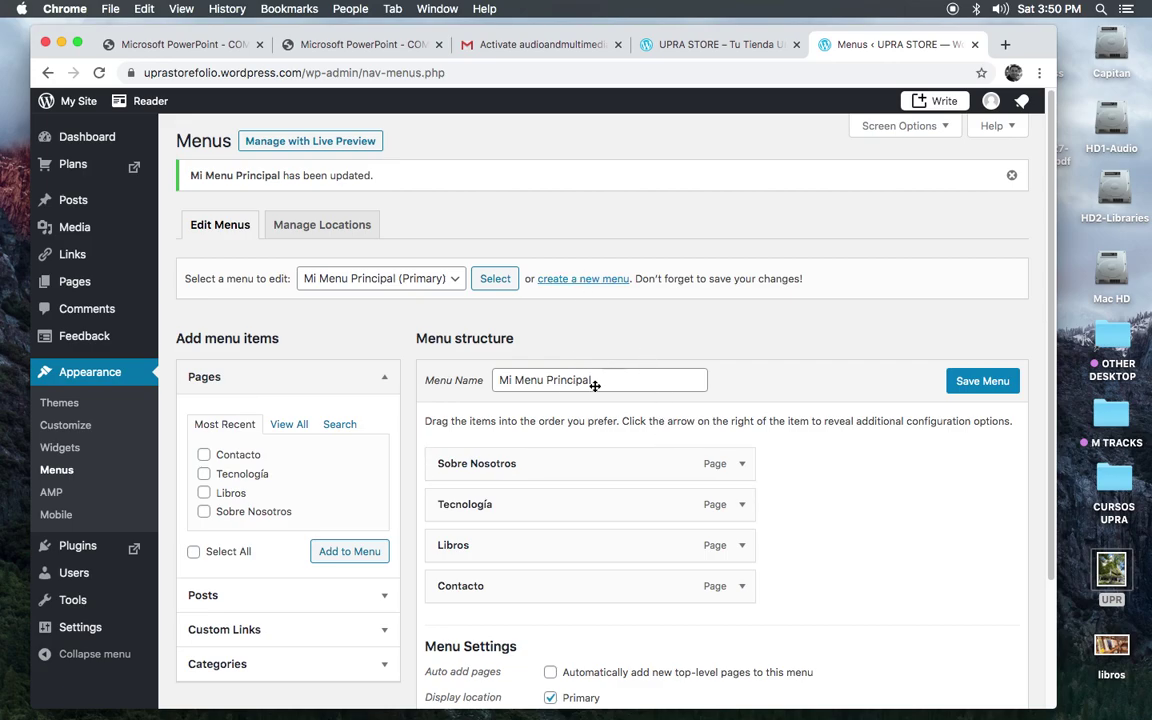
Step: Select Mi Menu Principal for the Primary theme location and save the locations
left_click(321, 226)
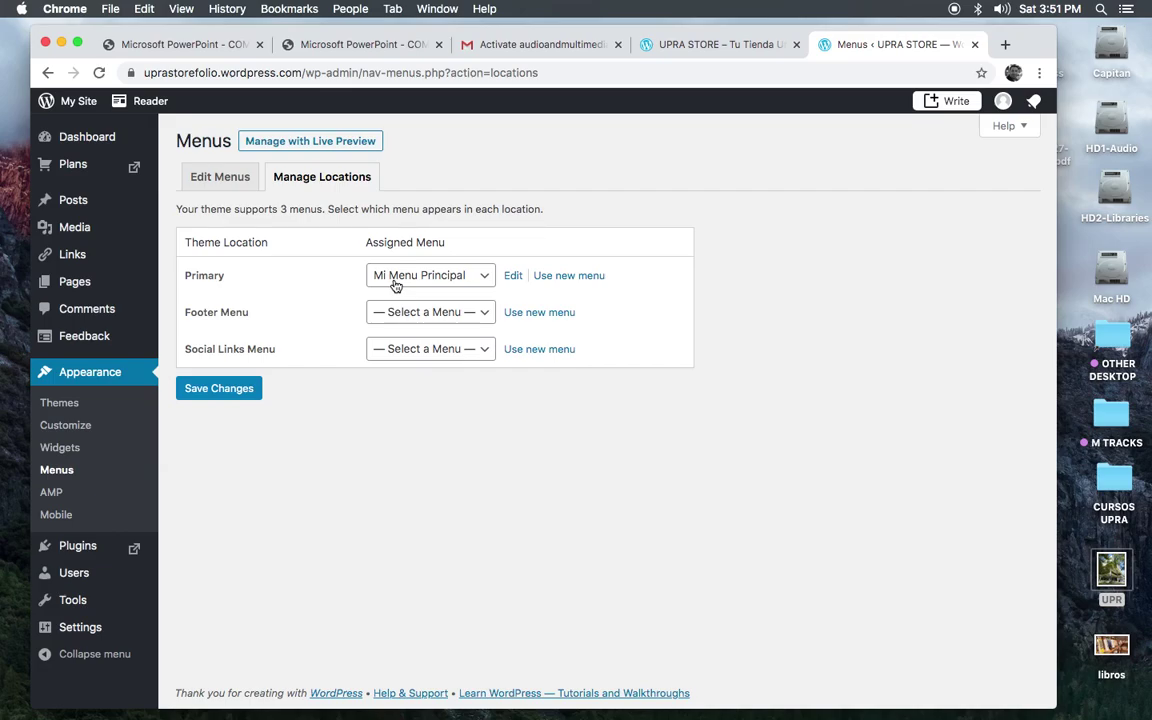
left_click(396, 284)
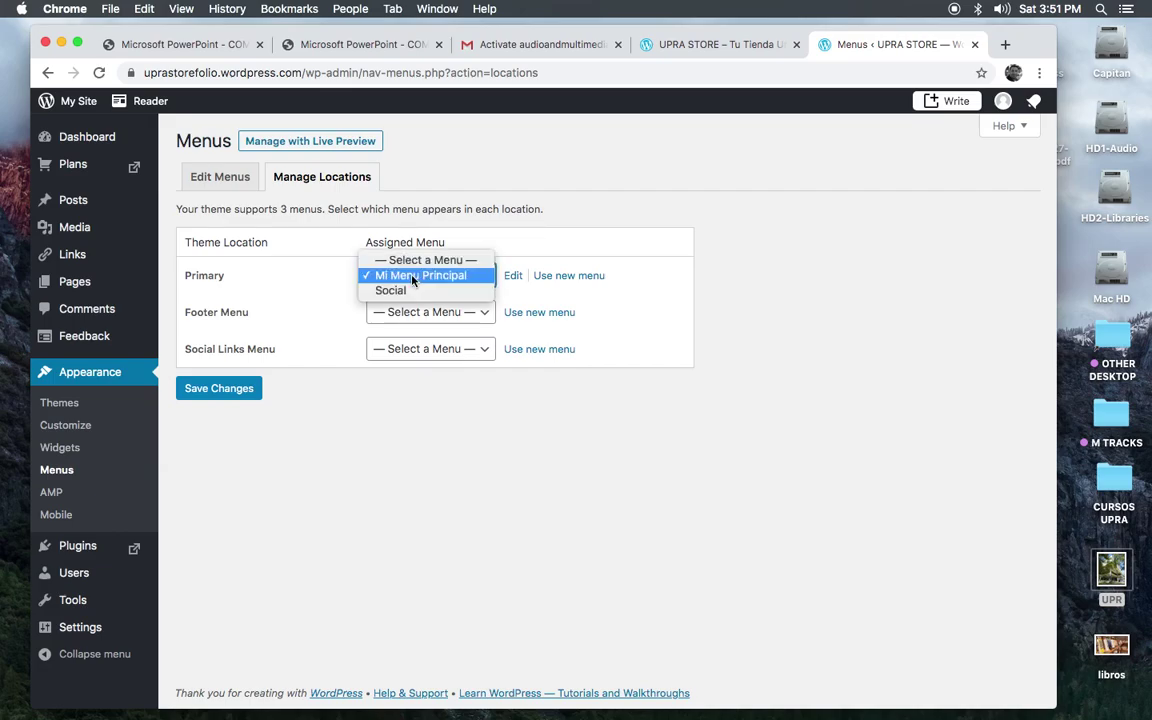
left_click(412, 276)
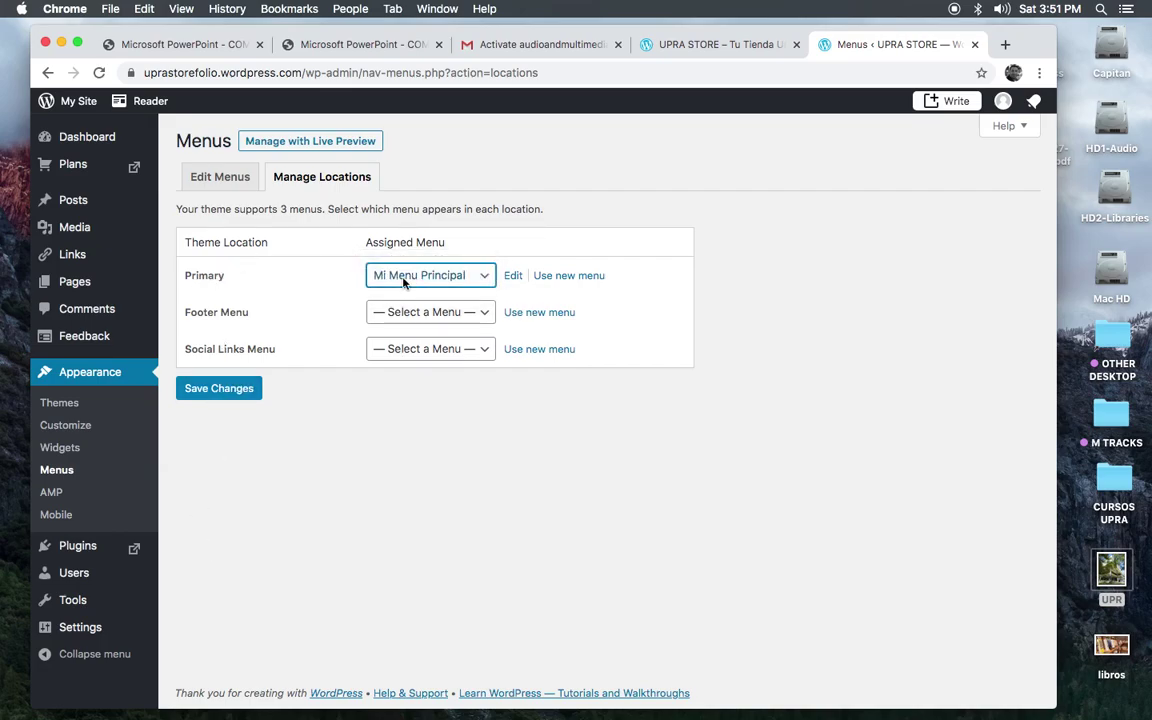
left_click(213, 390)
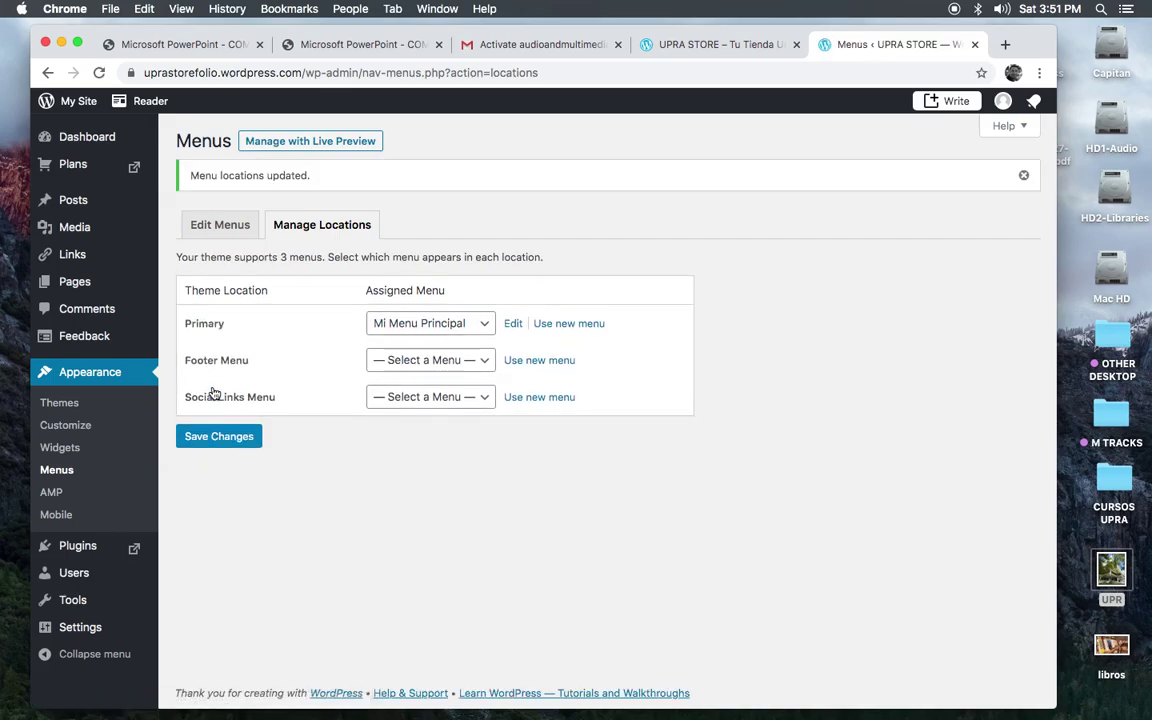
left_click(216, 439)
Step: Reload the live site and visit Sobre Nosotros, Tecnología, Libros, Contacto, then Sobre Nosotros
left_click(698, 46)
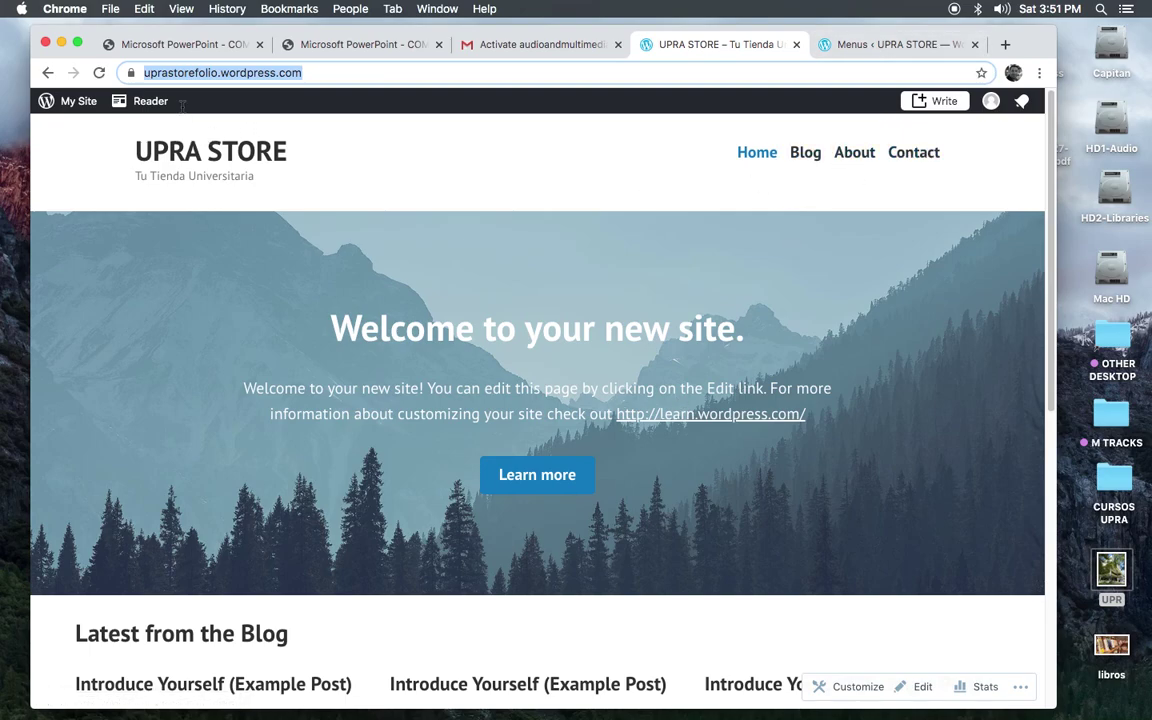
left_click(100, 73)
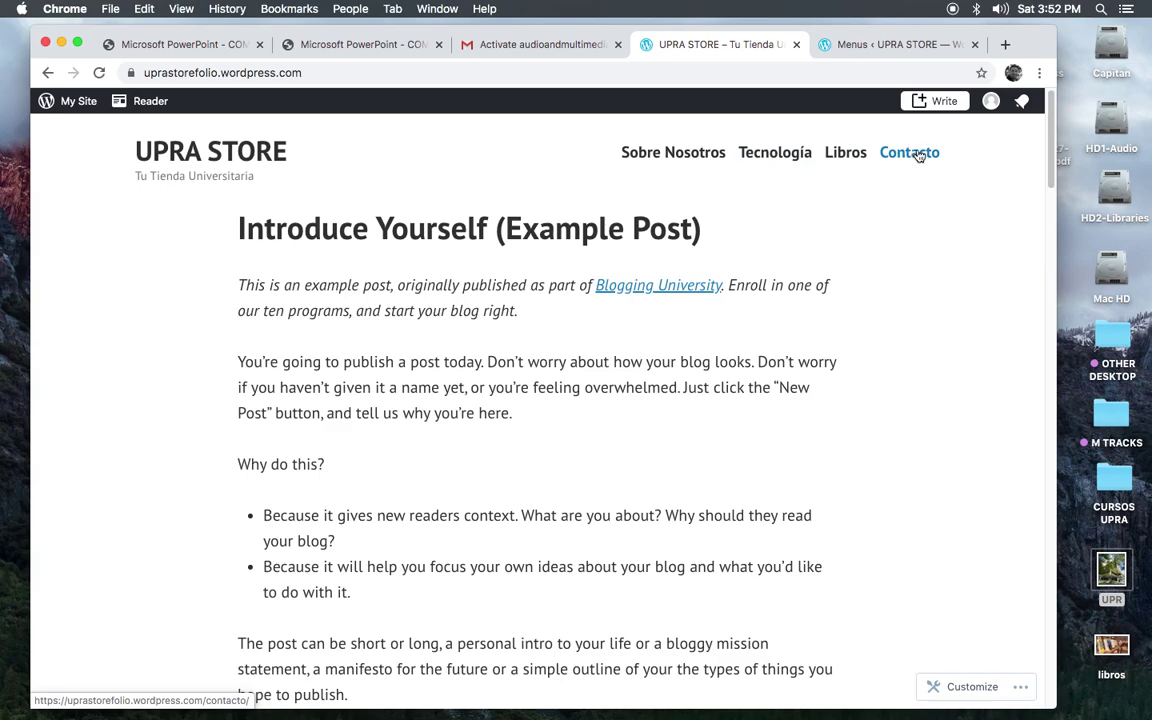
left_click(677, 158)
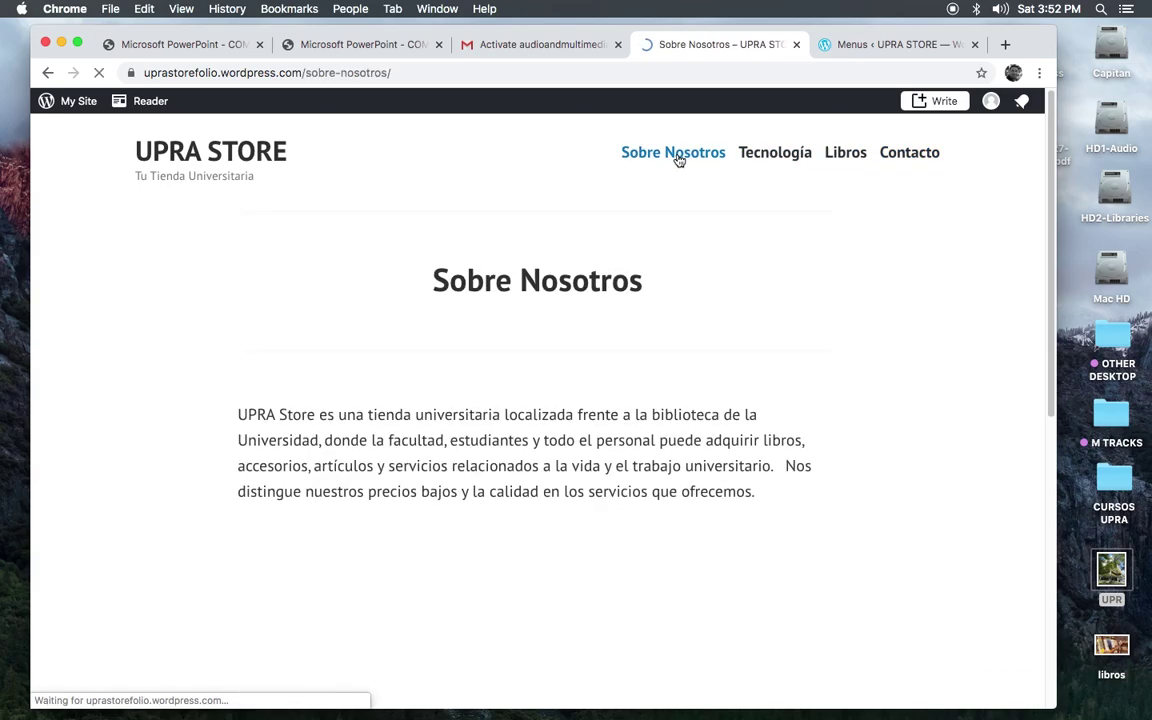
left_click(772, 160)
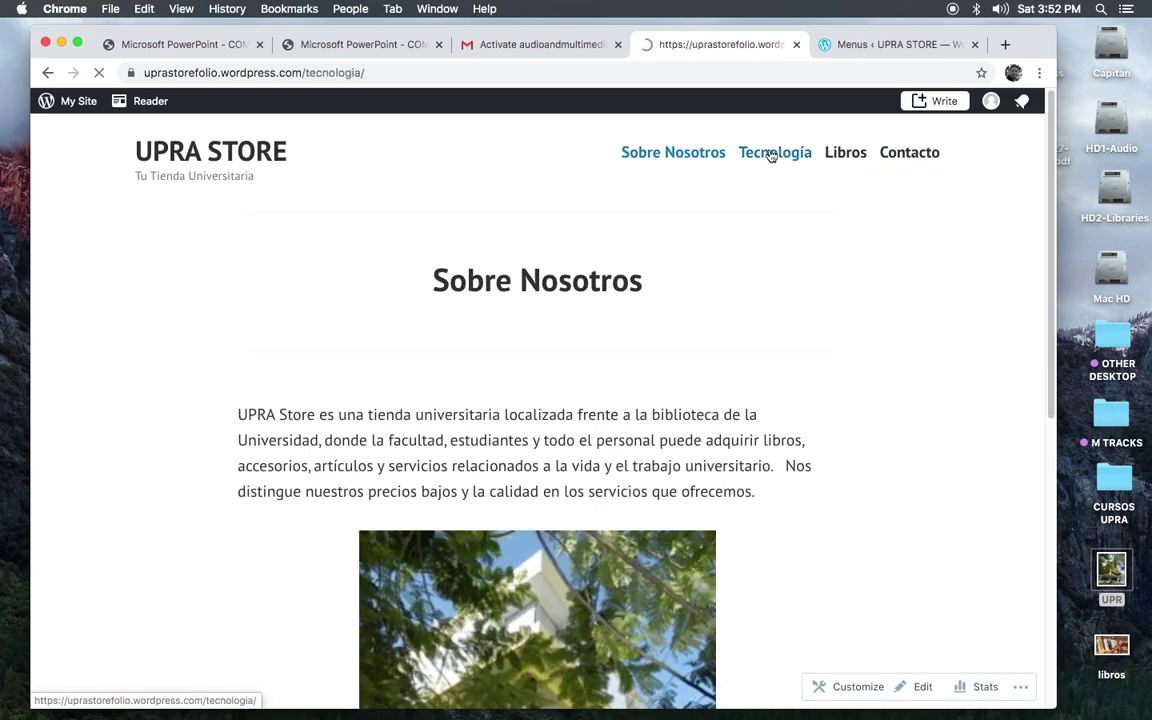
left_click(848, 160)
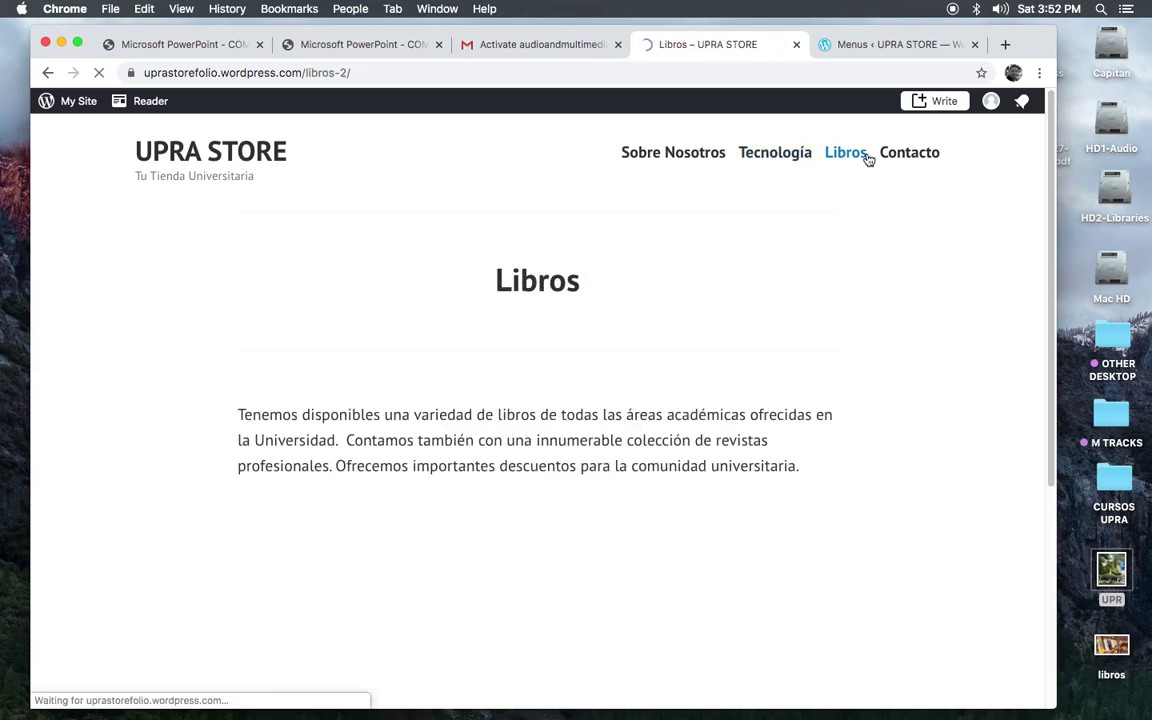
left_click(906, 158)
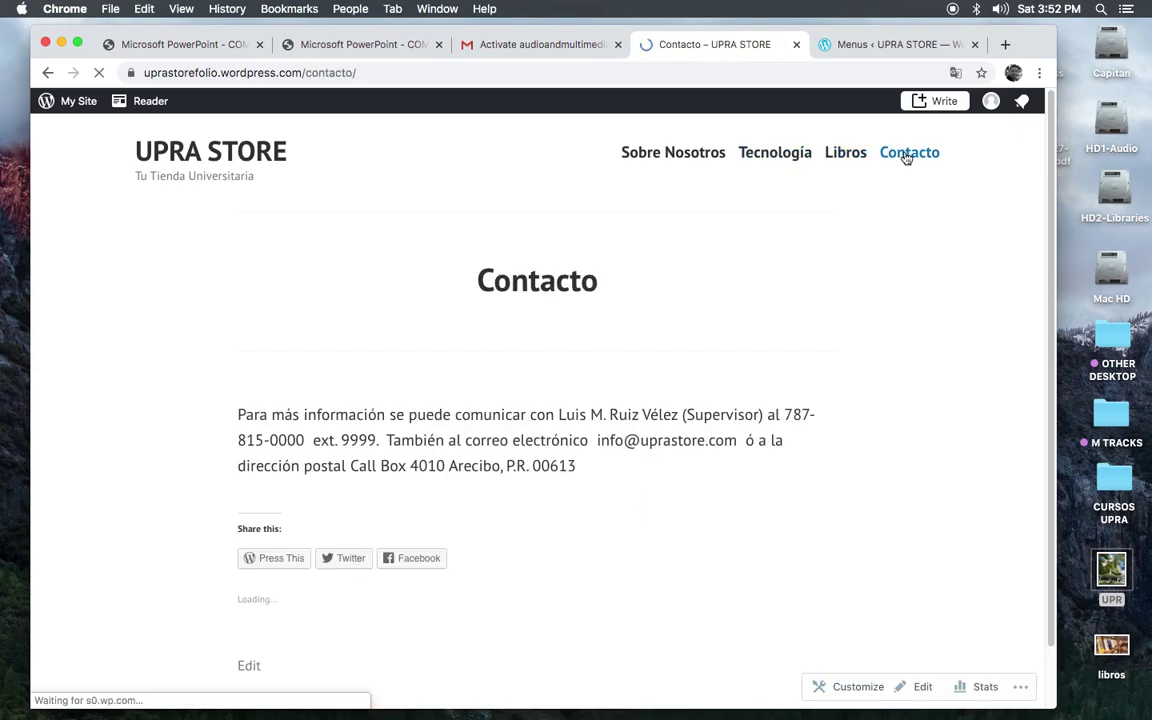
left_click(652, 160)
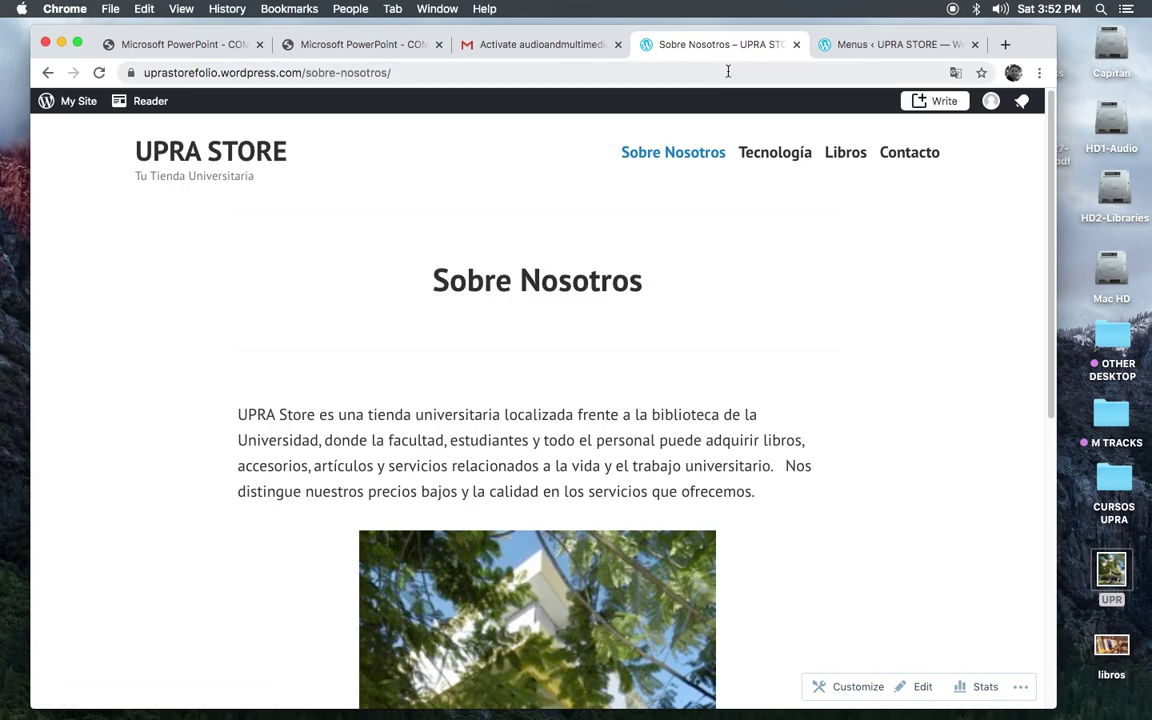
Step: Return to the admin, go to Appearance Themes, and choose Customize
left_click(866, 46)
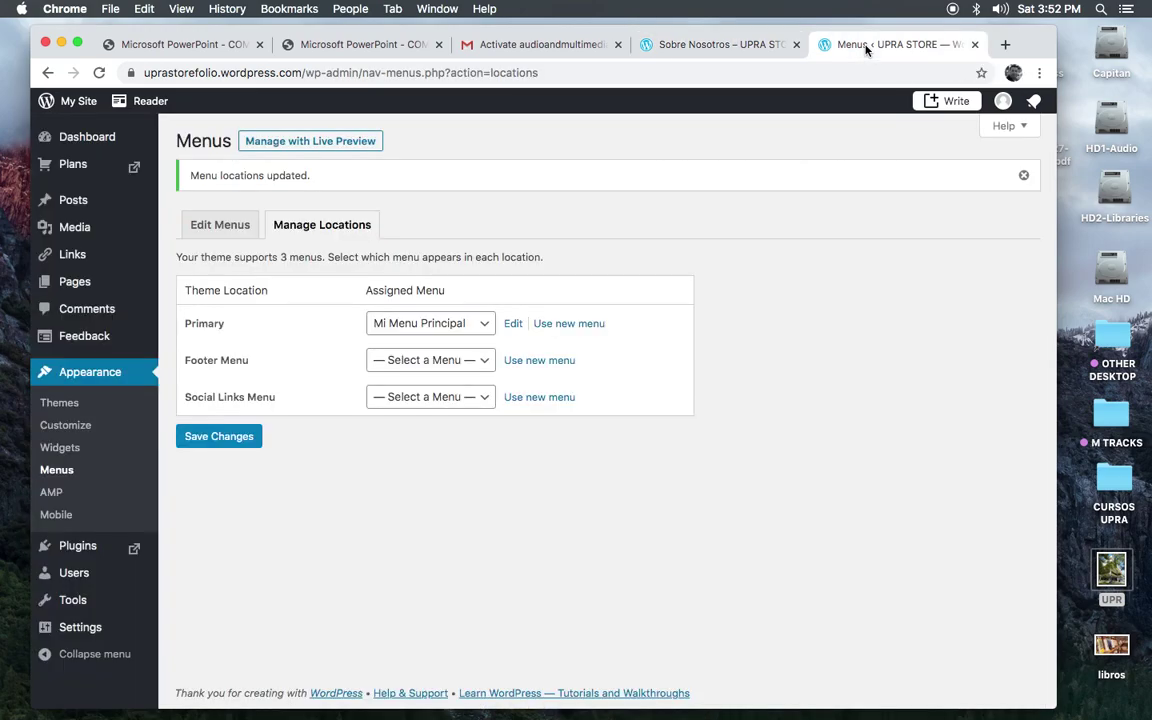
left_click(89, 380)
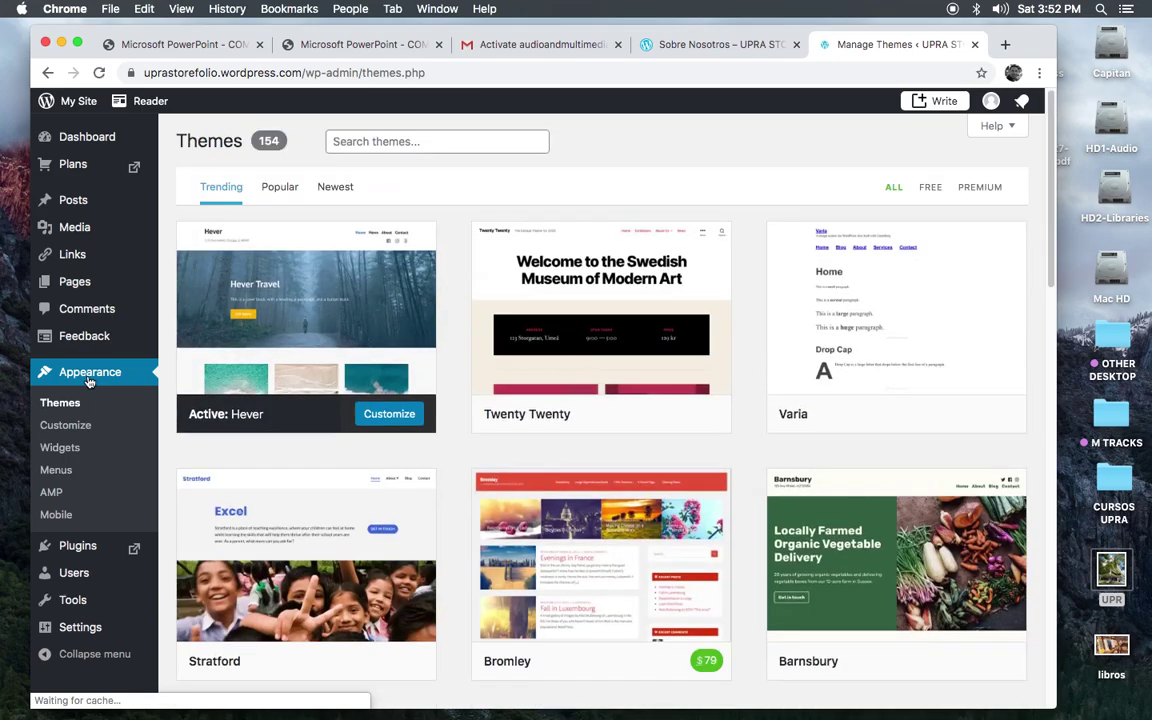
left_click(64, 426)
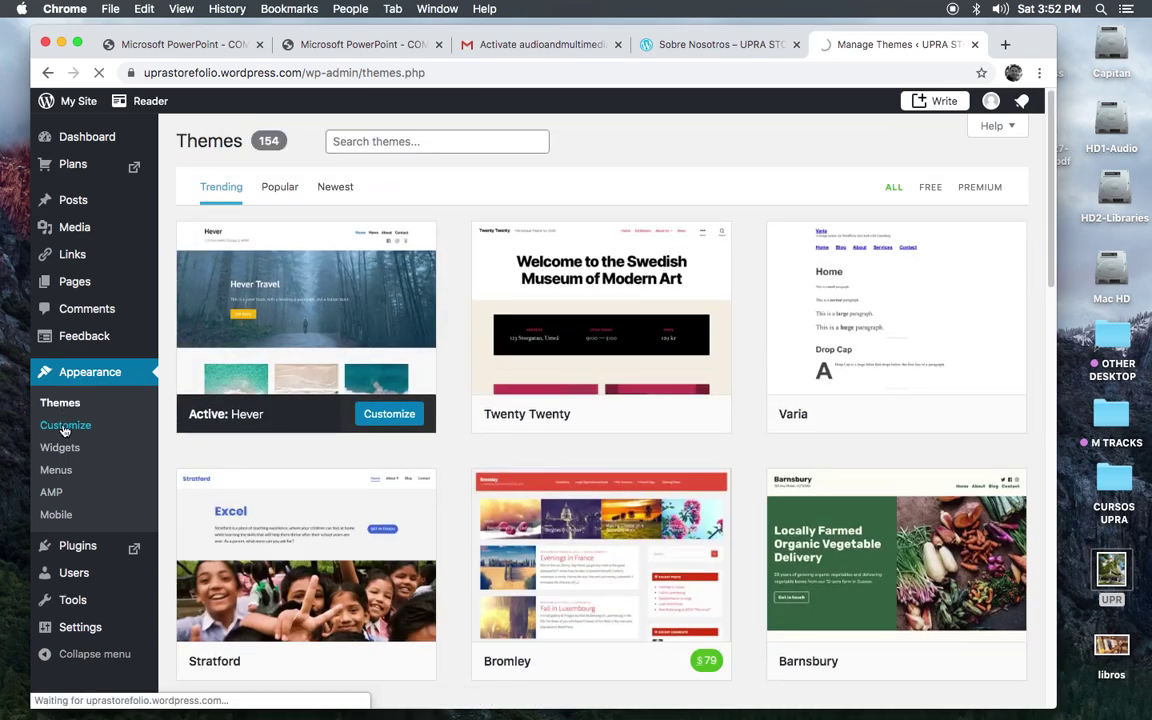